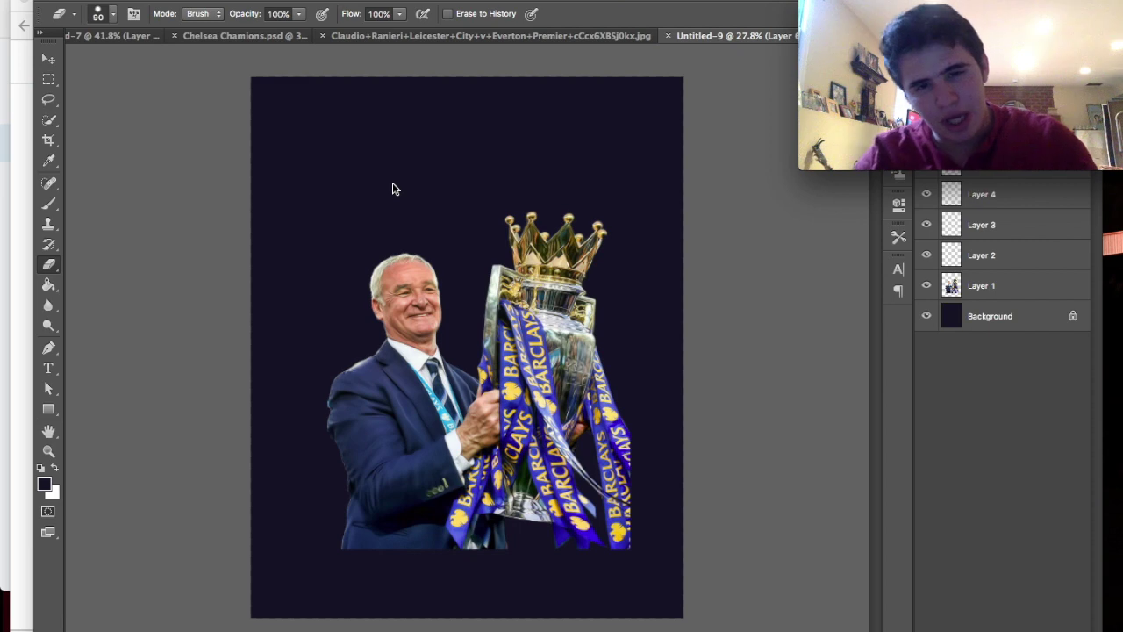
# Make Layer 2 the active layer in the Layers panel.
pyautogui.scroll(1, 466, 254)
pyautogui.scroll(2, 466, 254)
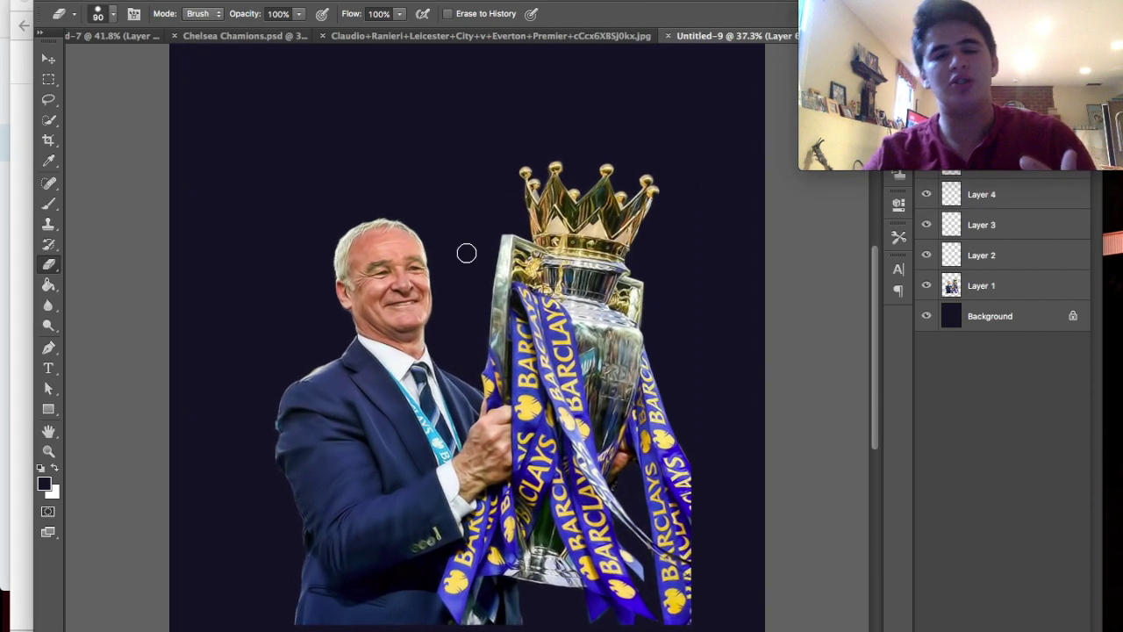
pyautogui.scroll(2, 466, 253)
pyautogui.scroll(2, 466, 253)
pyautogui.scroll(2, 465, 253)
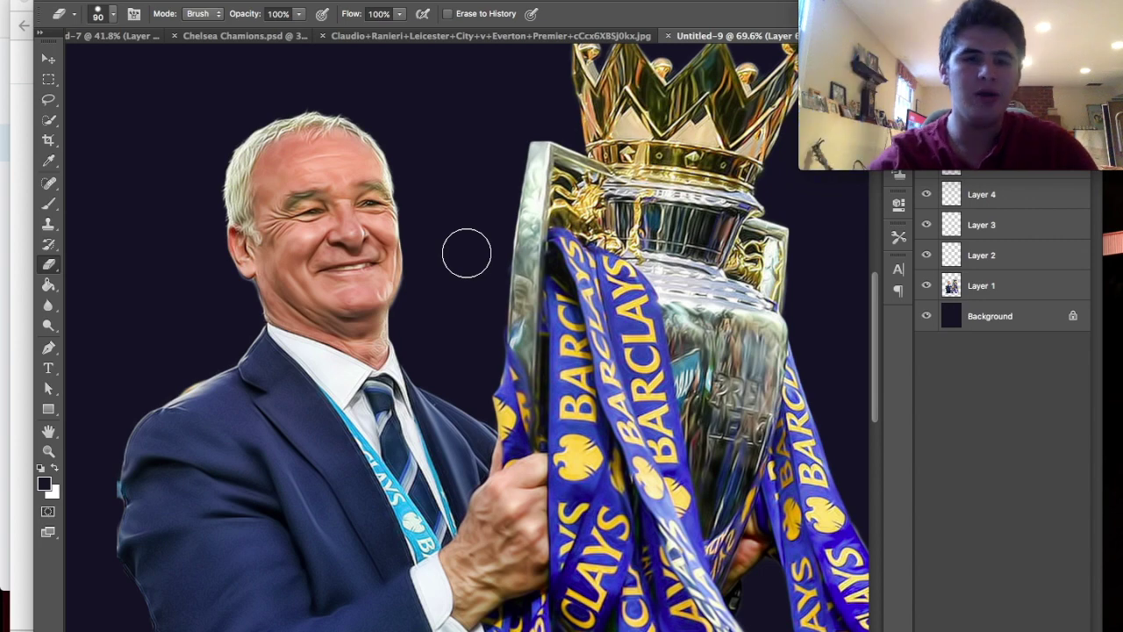
pyautogui.scroll(-4, 466, 254)
pyautogui.scroll(-3, 465, 254)
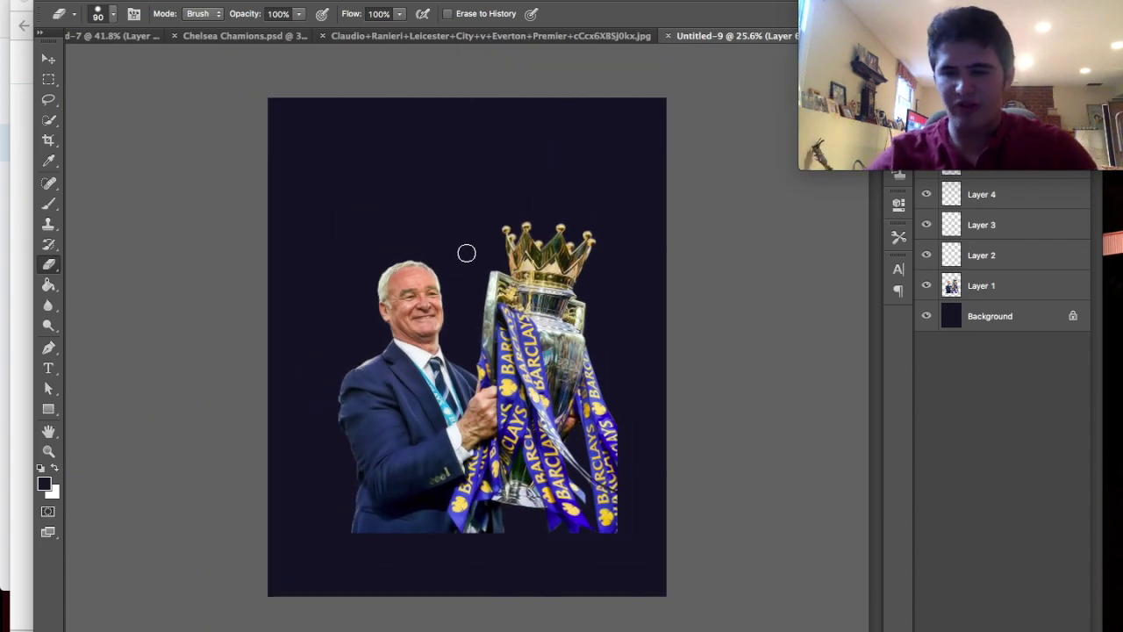
pyautogui.scroll(1, 466, 253)
pyautogui.scroll(-1, 465, 254)
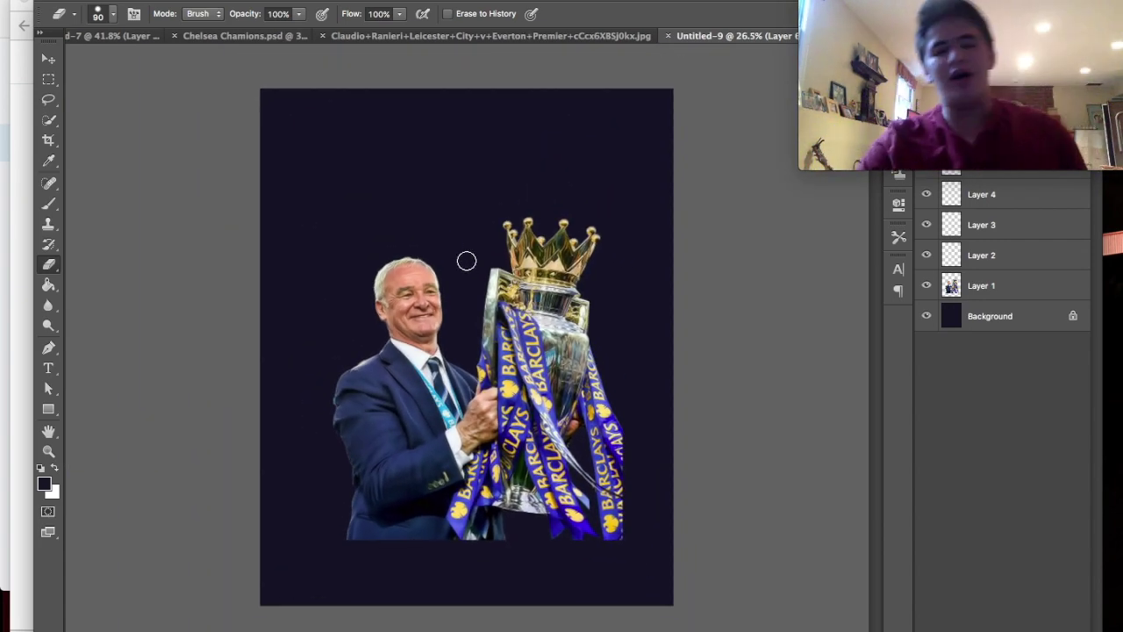
pyautogui.scroll(-1, 466, 260)
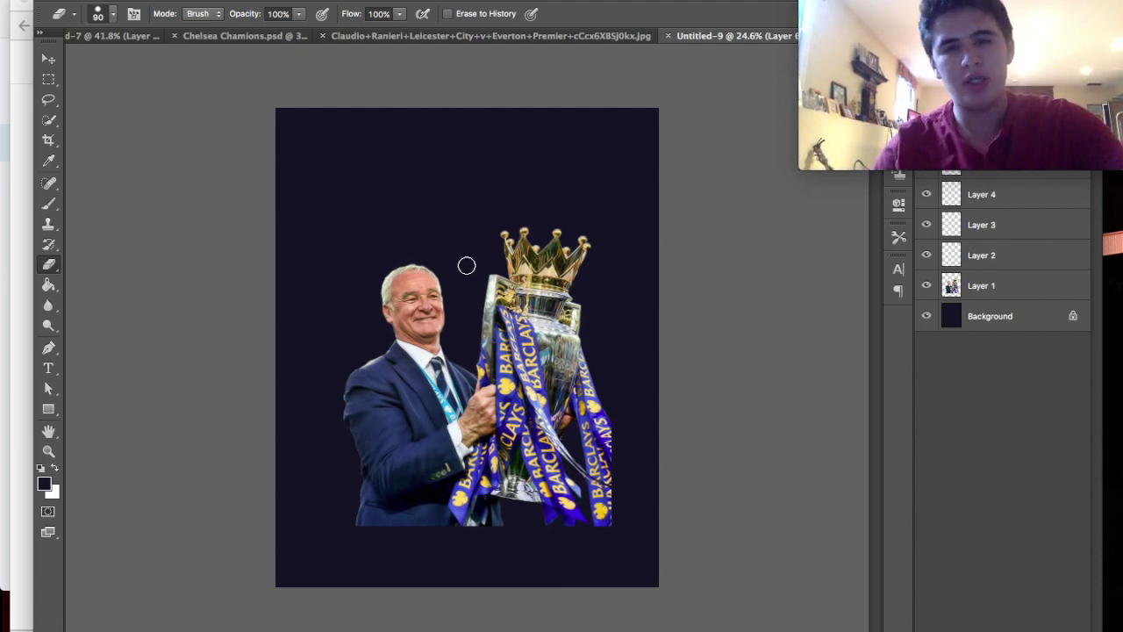
pyautogui.scroll(1, 466, 265)
pyautogui.scroll(1, 466, 265)
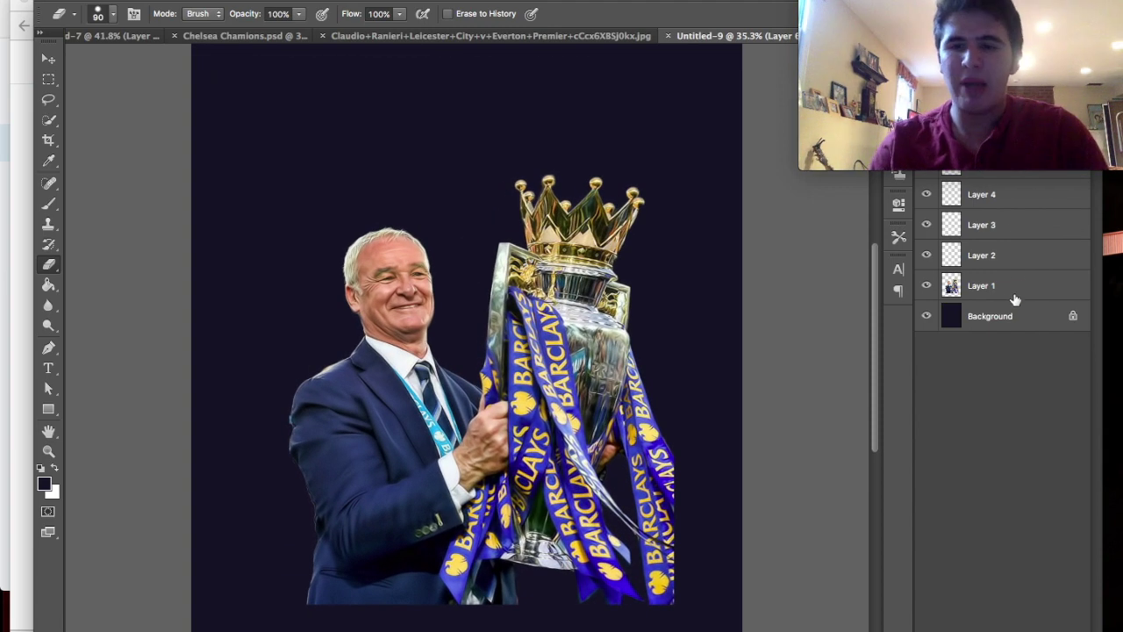
pyautogui.click(1003, 267)
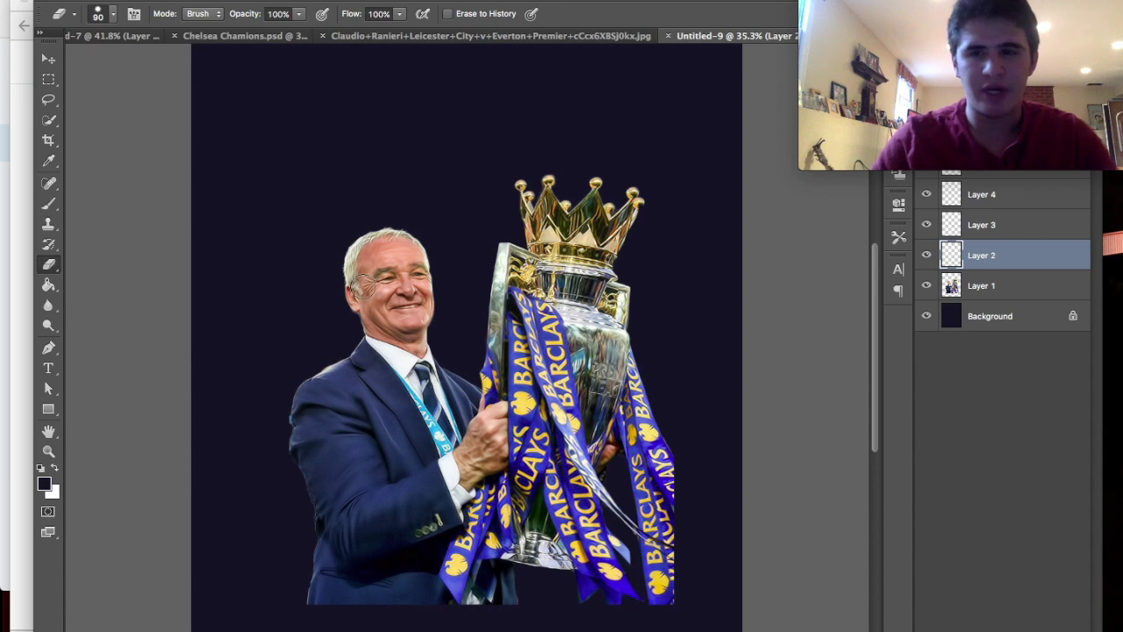
# Dock the Clone Source and Tool Presets panels and close the stray floating panel.
pyautogui.moveTo(899, 203); pyautogui.dragTo(891, 361)
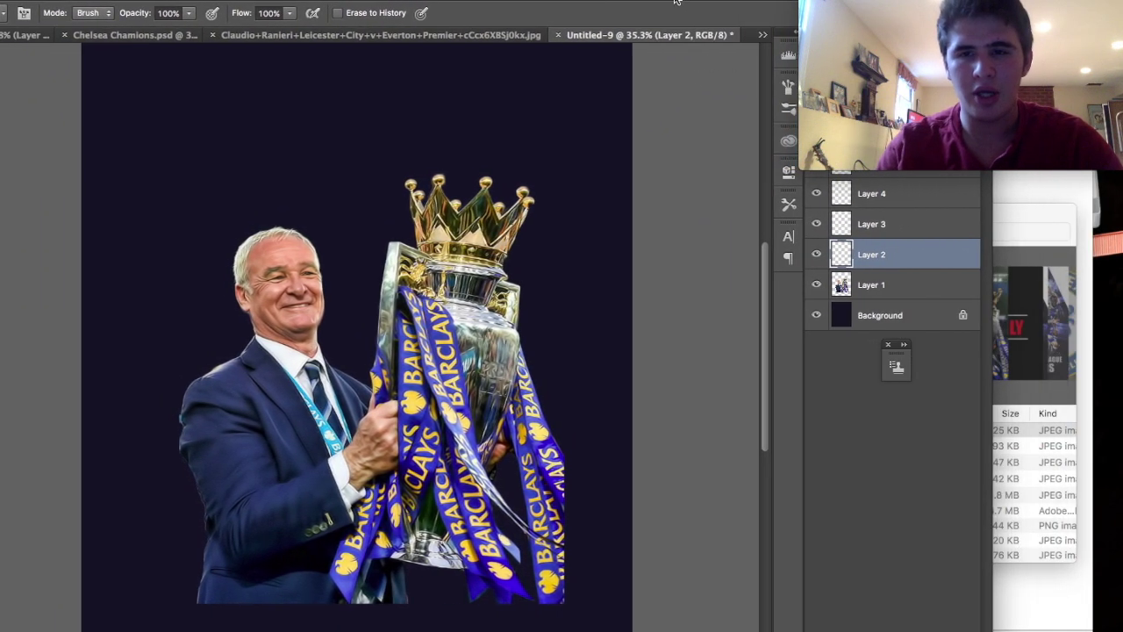
pyautogui.click(787, 85)
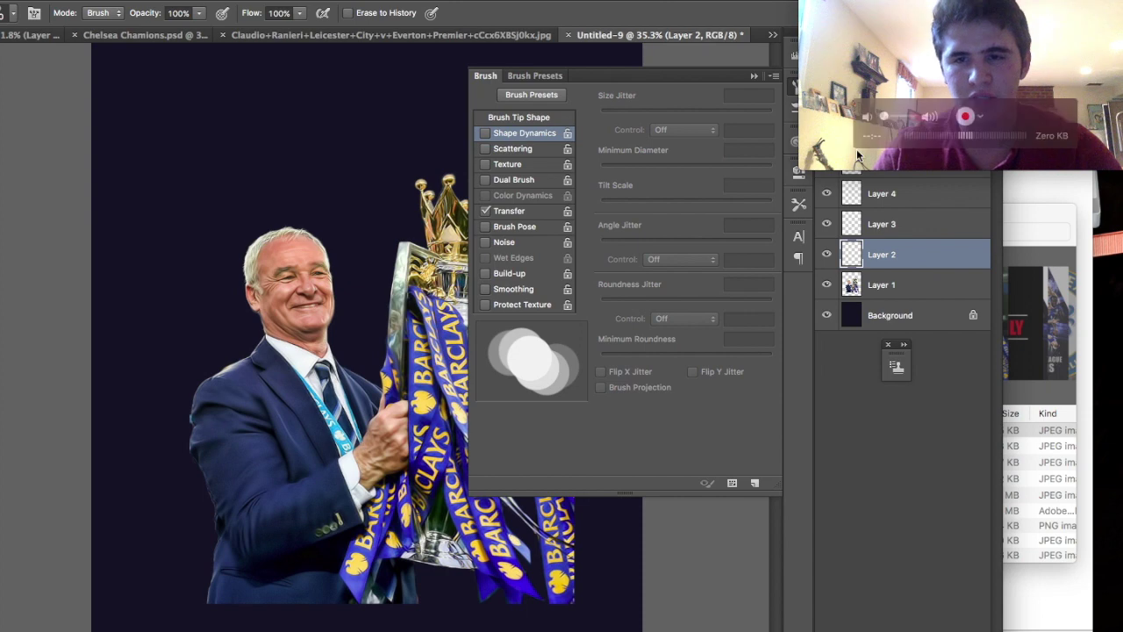
pyautogui.click(799, 158)
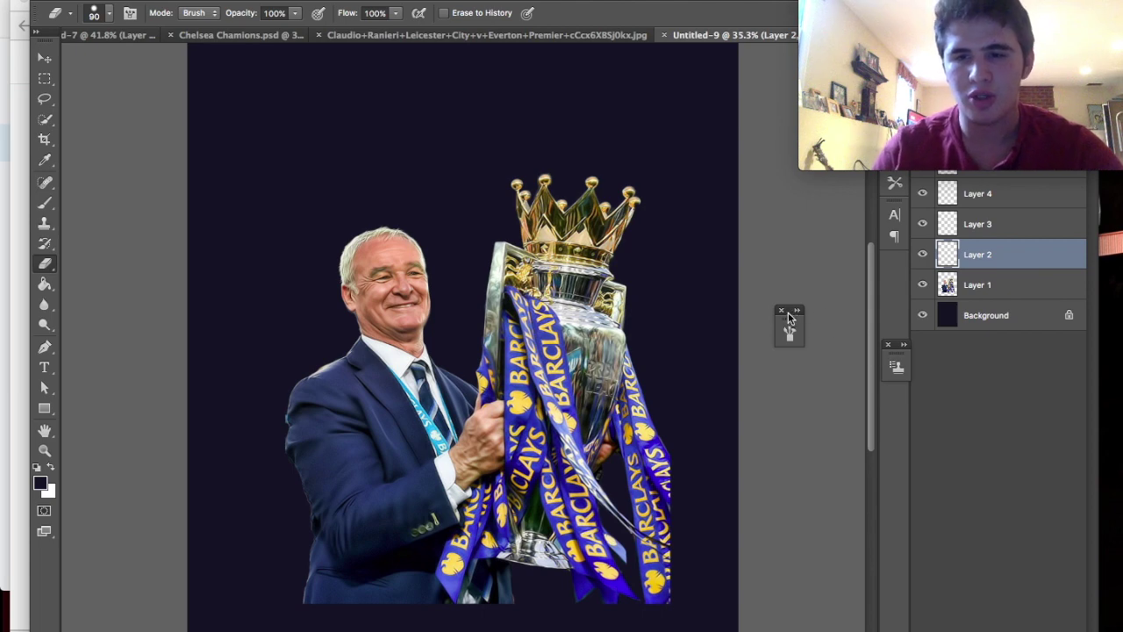
pyautogui.moveTo(788, 317); pyautogui.dragTo(894, 269)
pyautogui.click(889, 345)
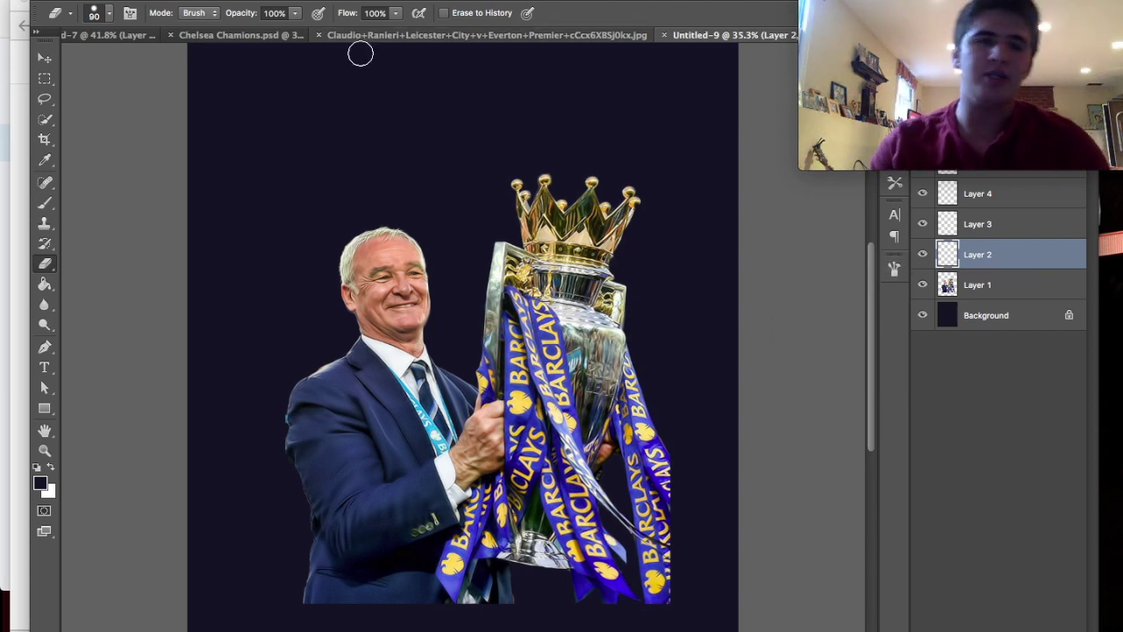
pyautogui.rightClick(888, 265)
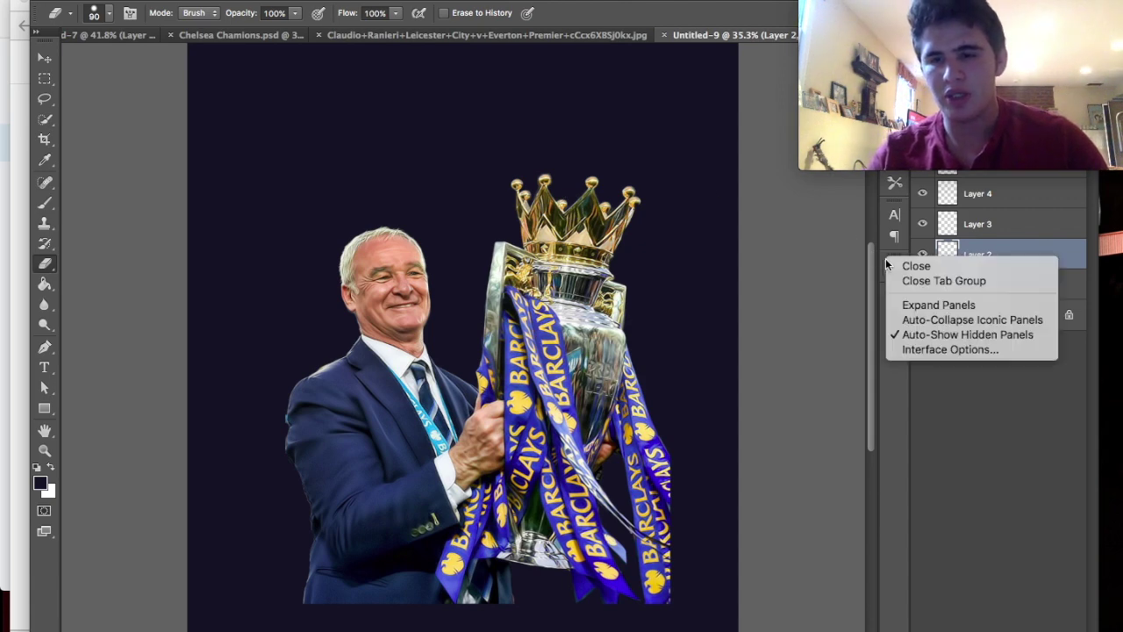
pyautogui.click(862, 266)
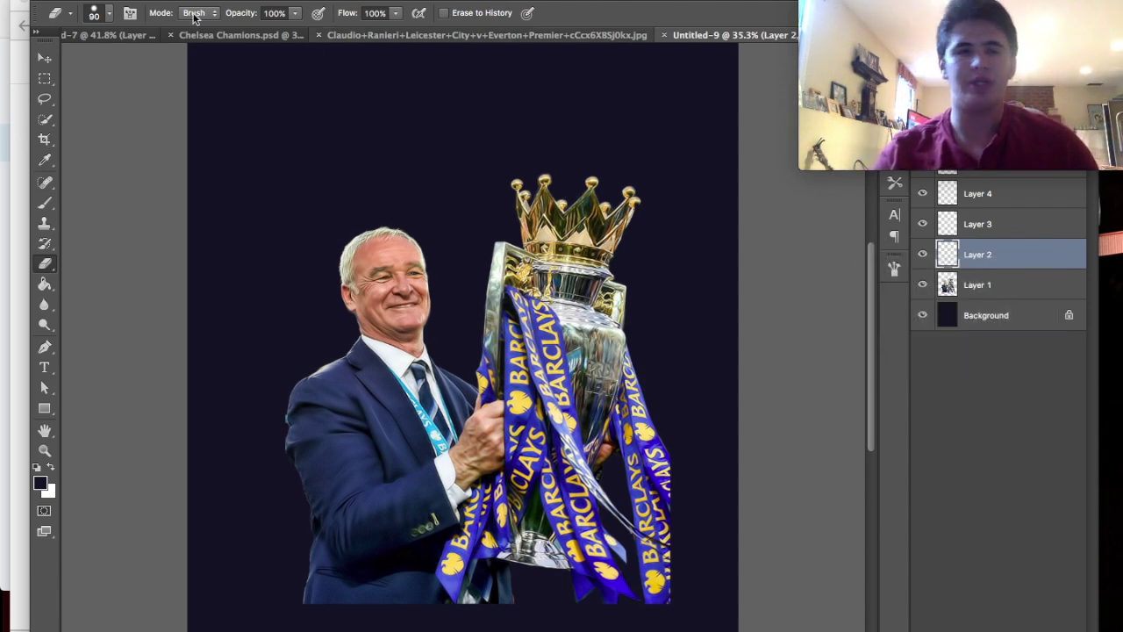
pyautogui.click(106, 15)
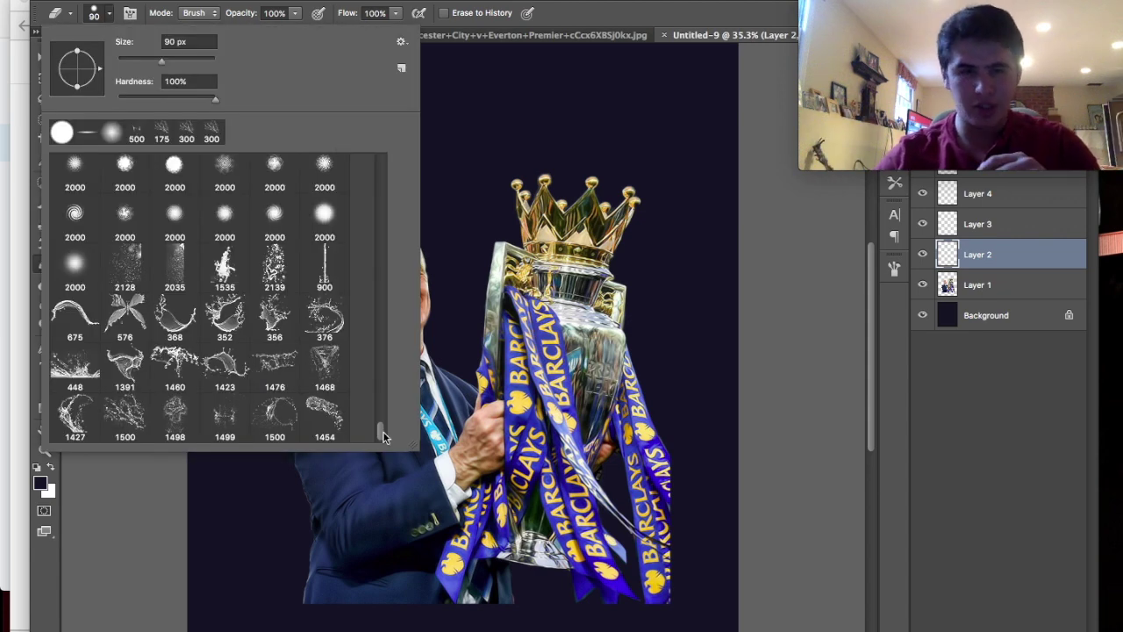
# Scroll the Brush Preset picker to the cloud brushes and choose the 2500 px smoky tip.
pyautogui.scroll(2, 380, 419)
pyautogui.scroll(1, 380, 412)
pyautogui.moveTo(380, 416); pyautogui.dragTo(379, 241)
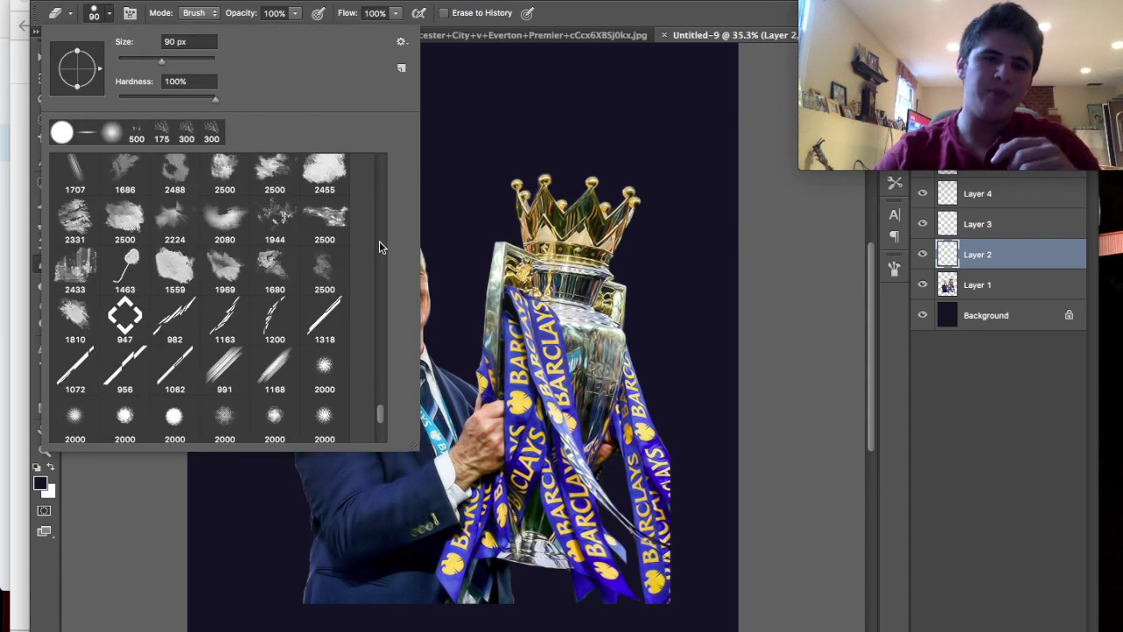
pyautogui.scroll(-2, 379, 351)
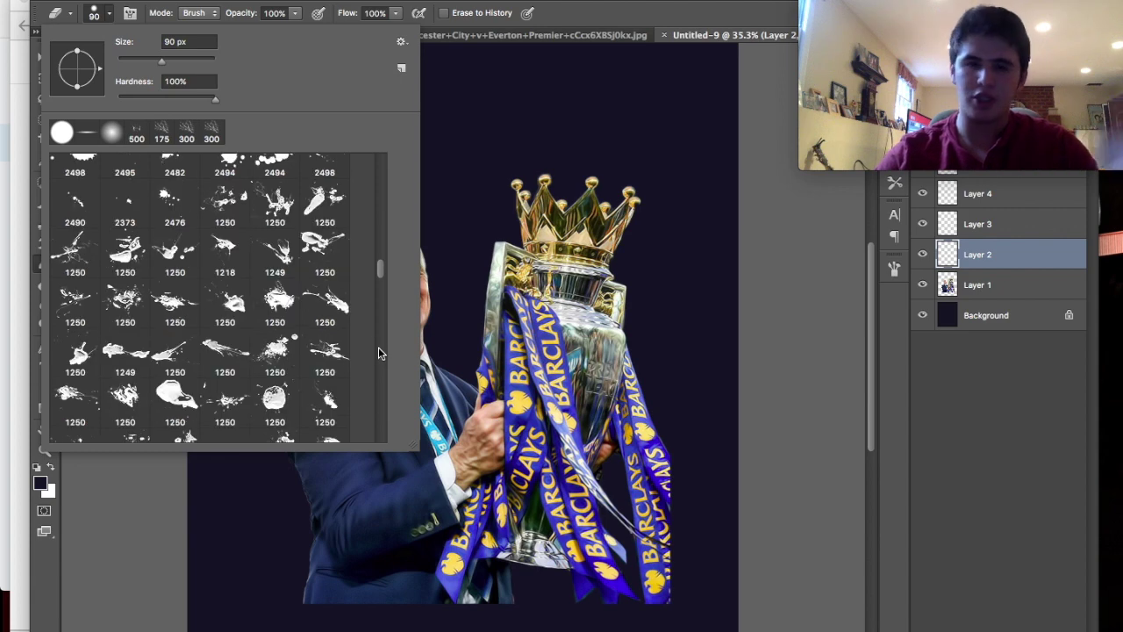
pyautogui.scroll(-5, 379, 353)
pyautogui.moveTo(379, 362)
pyautogui.mouseDown()
pyautogui.moveTo(386, 380)
pyautogui.moveTo(393, 314)
pyautogui.moveTo(388, 384)
pyautogui.mouseUp()
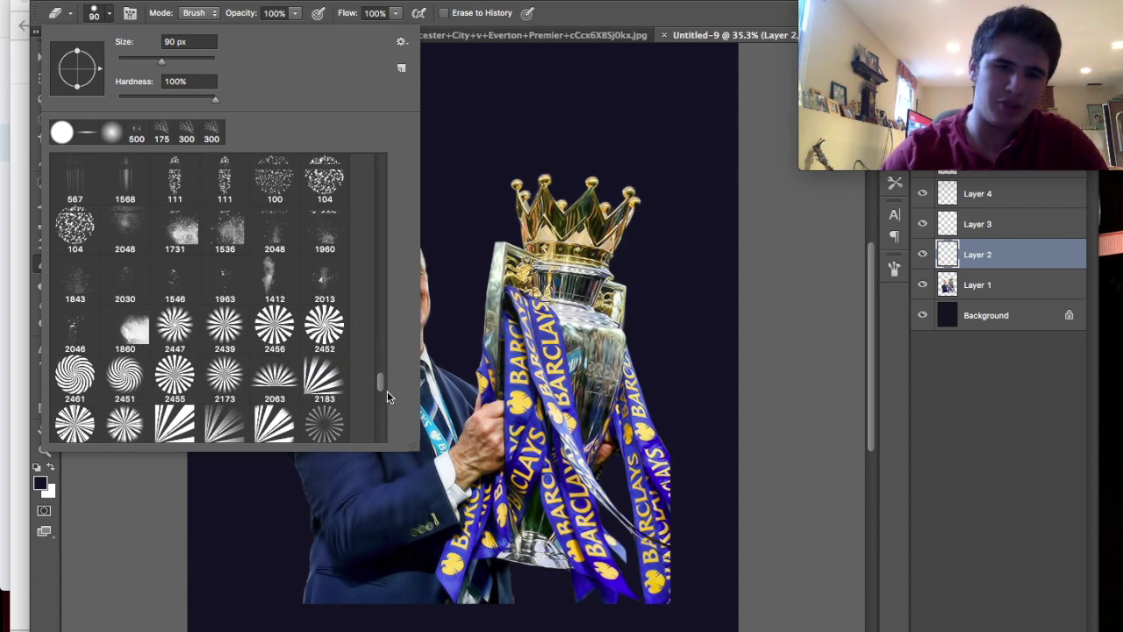
pyautogui.moveTo(387, 384); pyautogui.dragTo(385, 401)
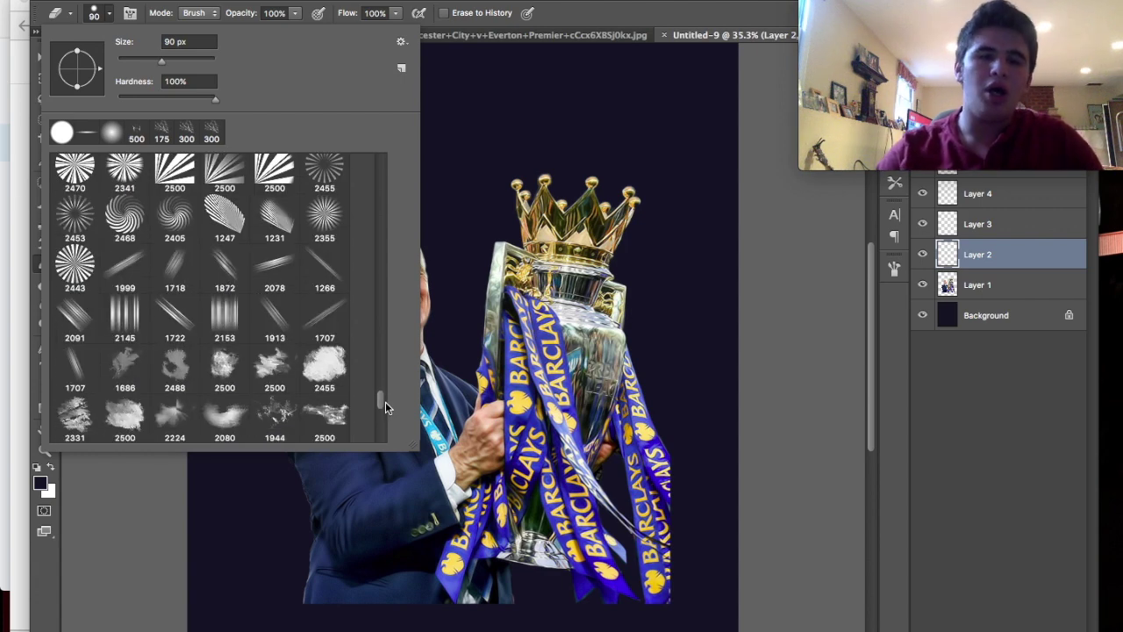
pyautogui.moveTo(382, 399); pyautogui.dragTo(378, 406)
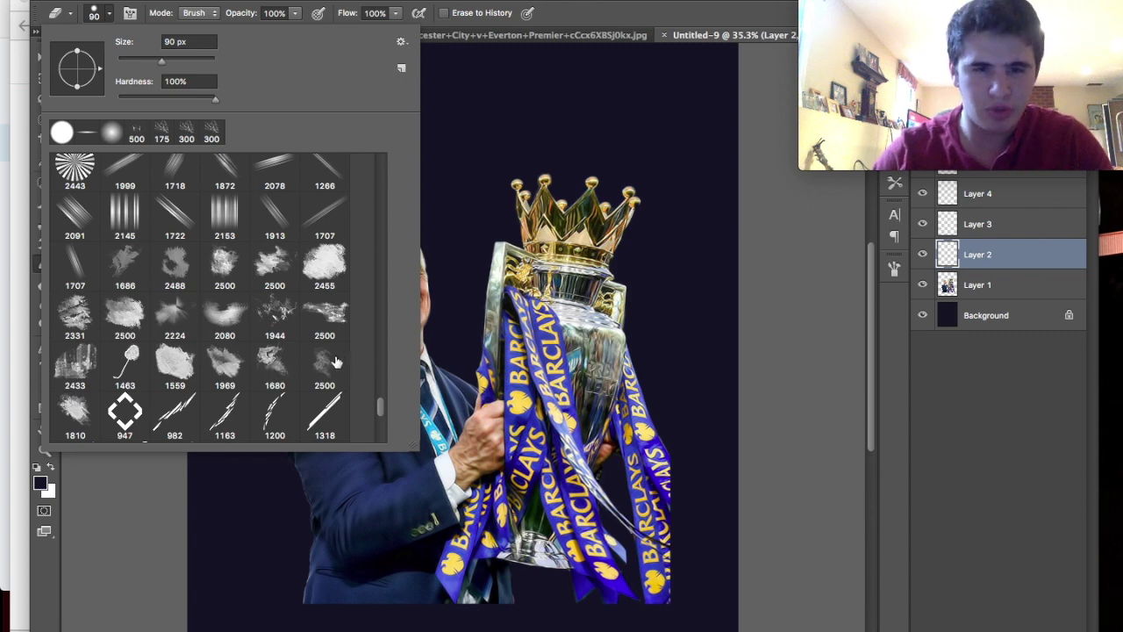
pyautogui.click(606, 12)
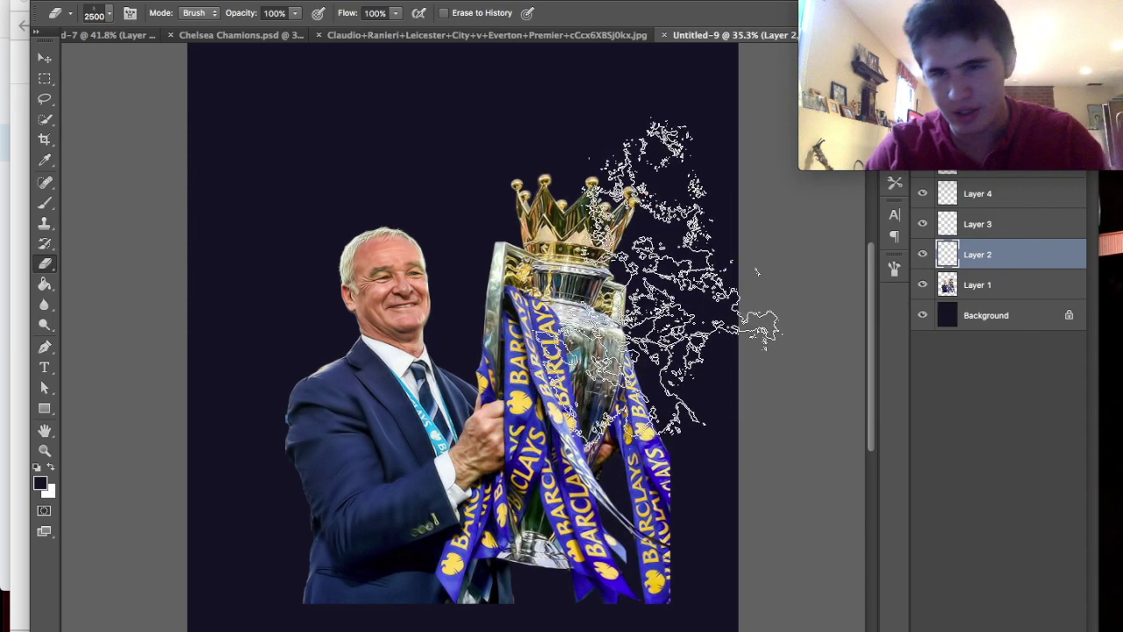
# Enable Shape Dynamics and Transfer jitter on the smoky brush and switch to the Brush tool.
pyautogui.click(894, 271)
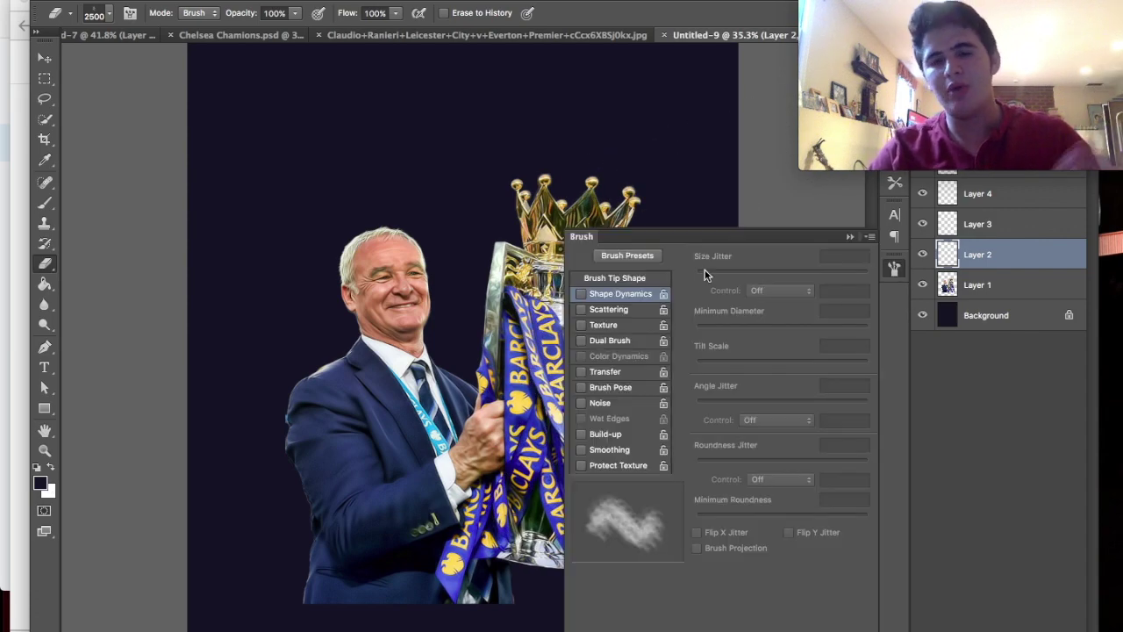
pyautogui.click(604, 294)
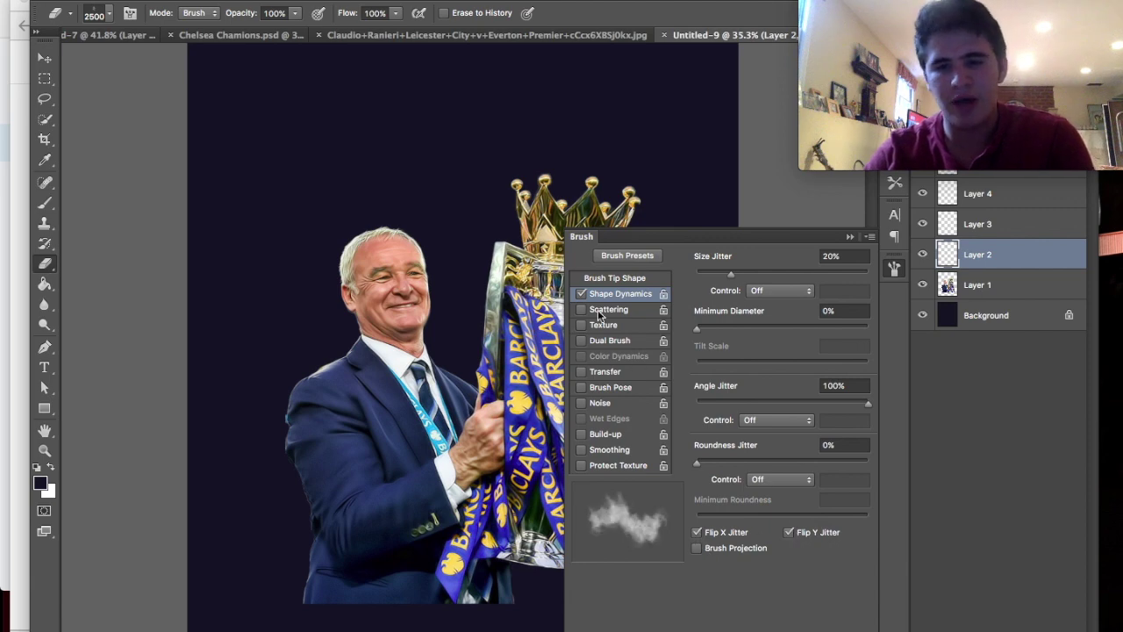
pyautogui.click(599, 375)
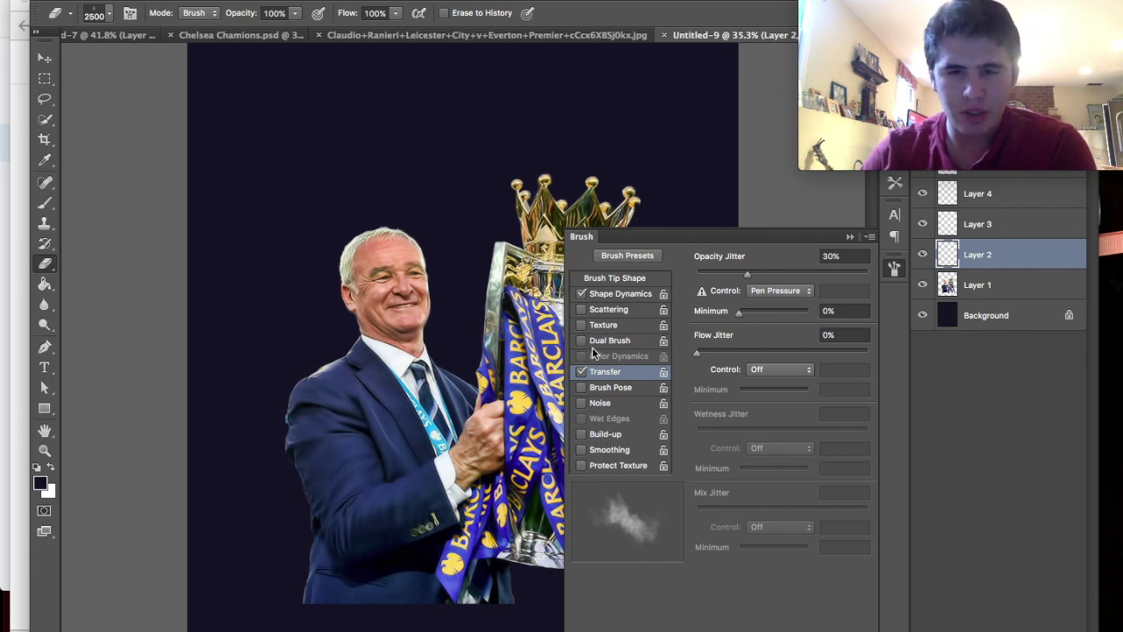
pyautogui.click(601, 389)
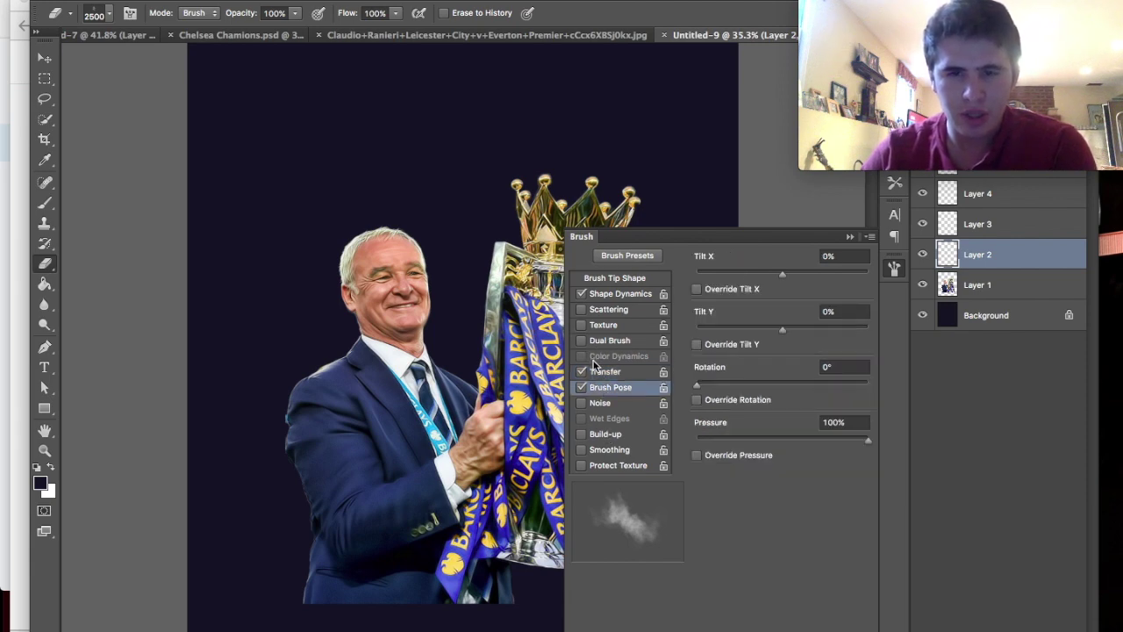
pyautogui.click(582, 387)
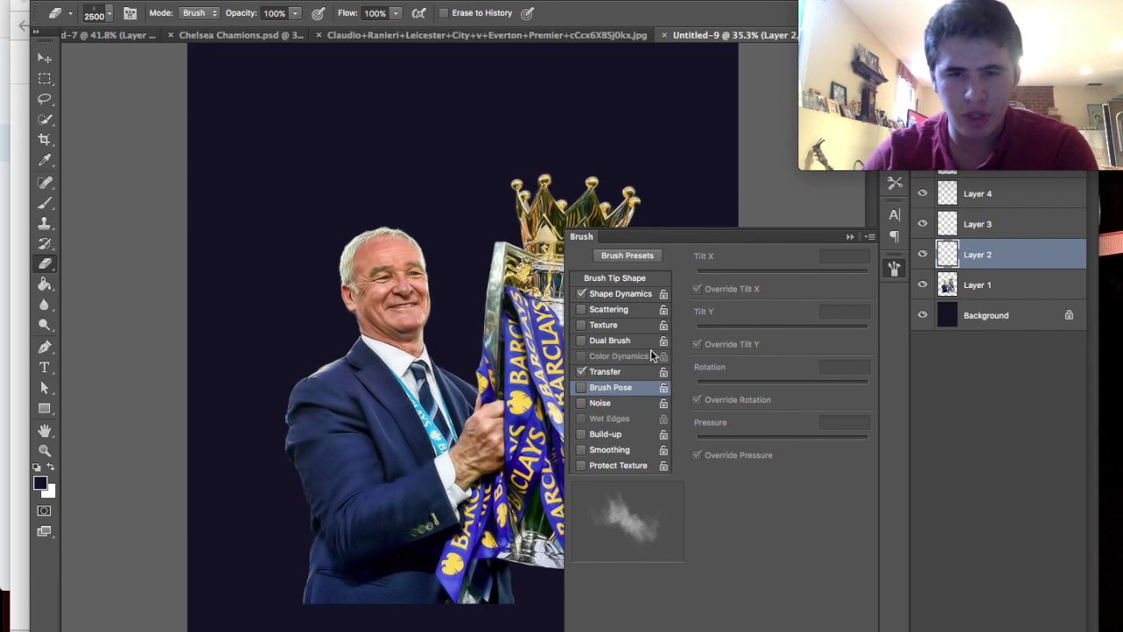
pyautogui.click(894, 266)
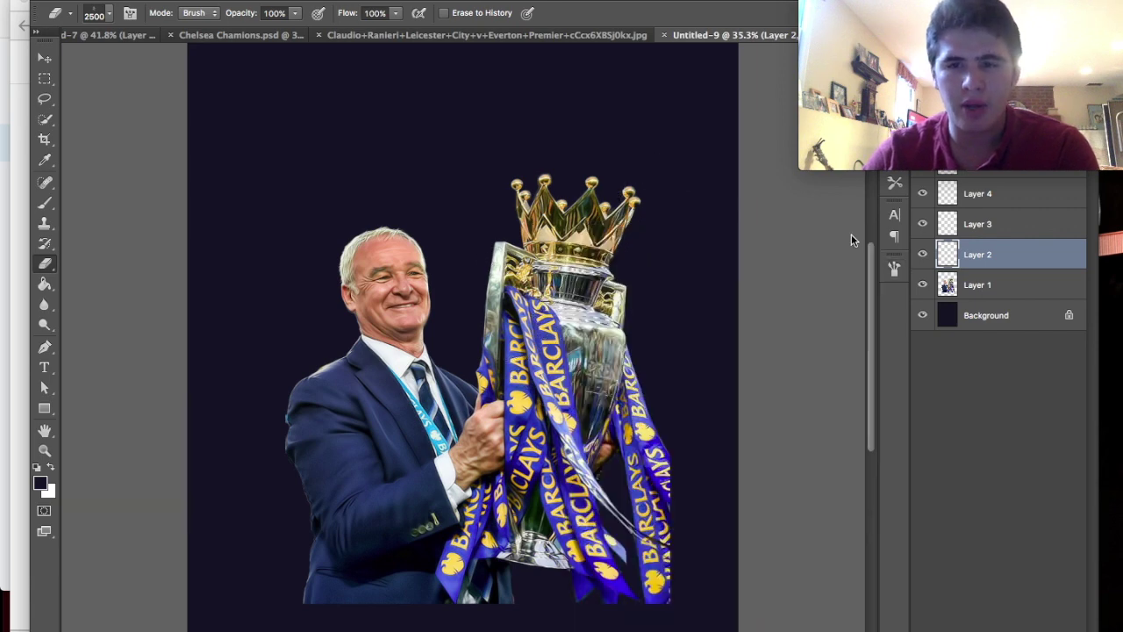
pyautogui.click(46, 203)
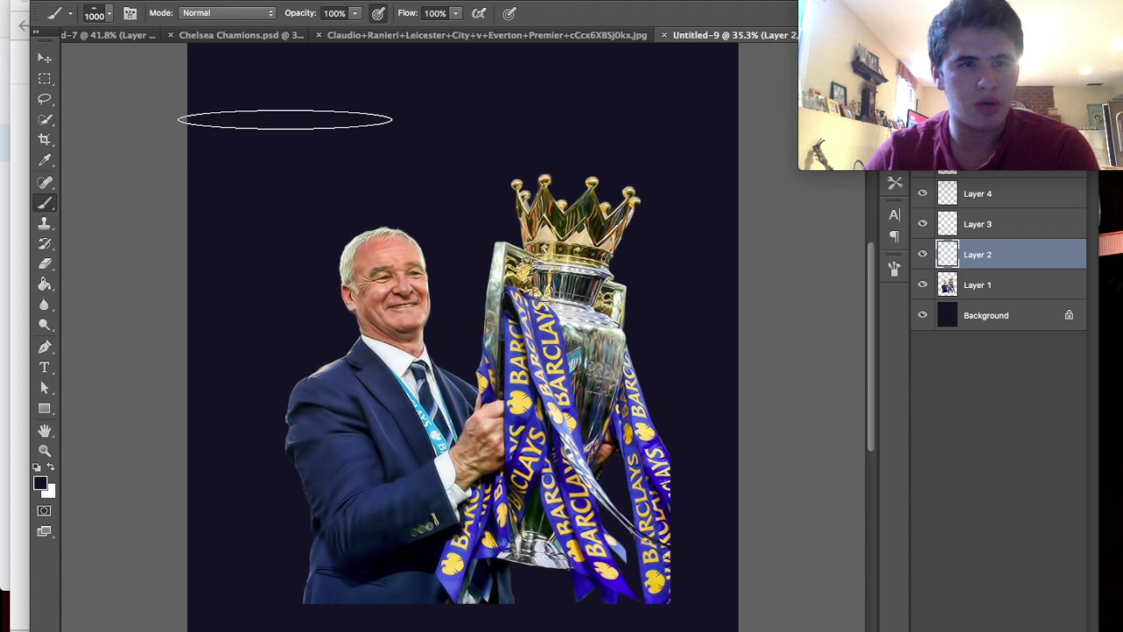
# Reselect the 2500 px smoky brush and turn on Color Dynamics and Transfer.
pyautogui.click(106, 13)
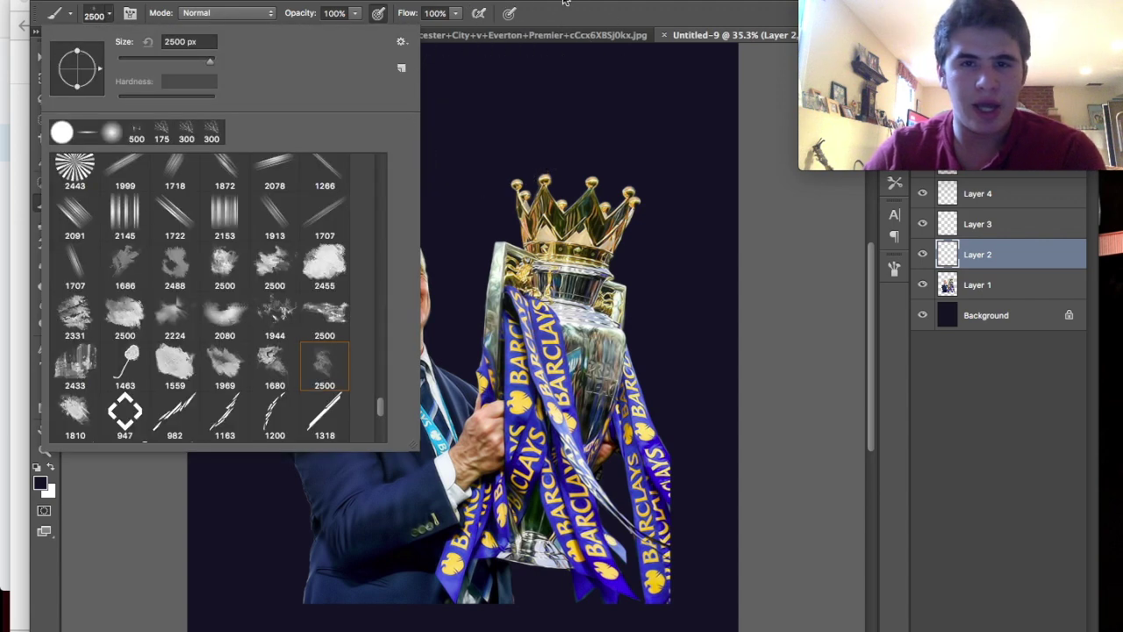
pyautogui.doubleClick(325, 373)
pyautogui.click(894, 266)
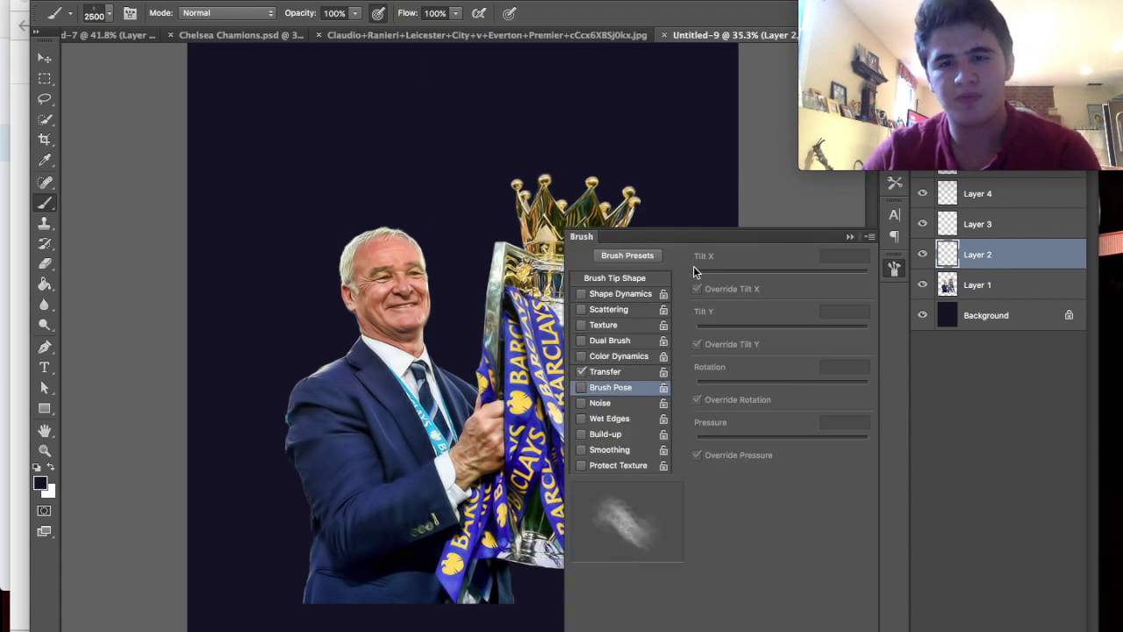
pyautogui.click(599, 357)
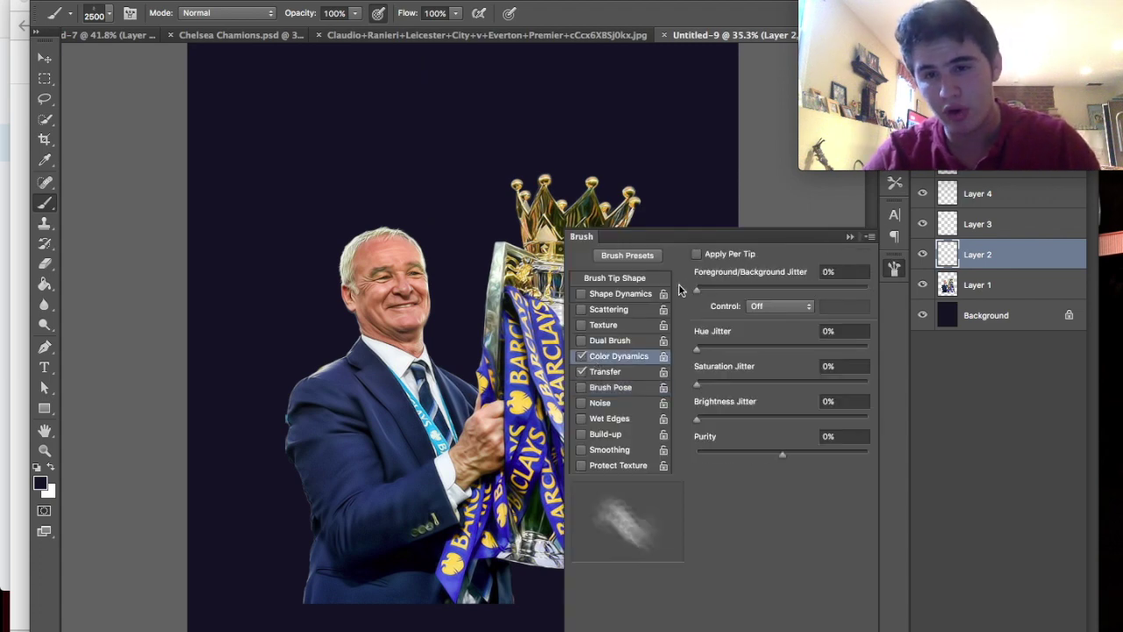
pyautogui.click(622, 373)
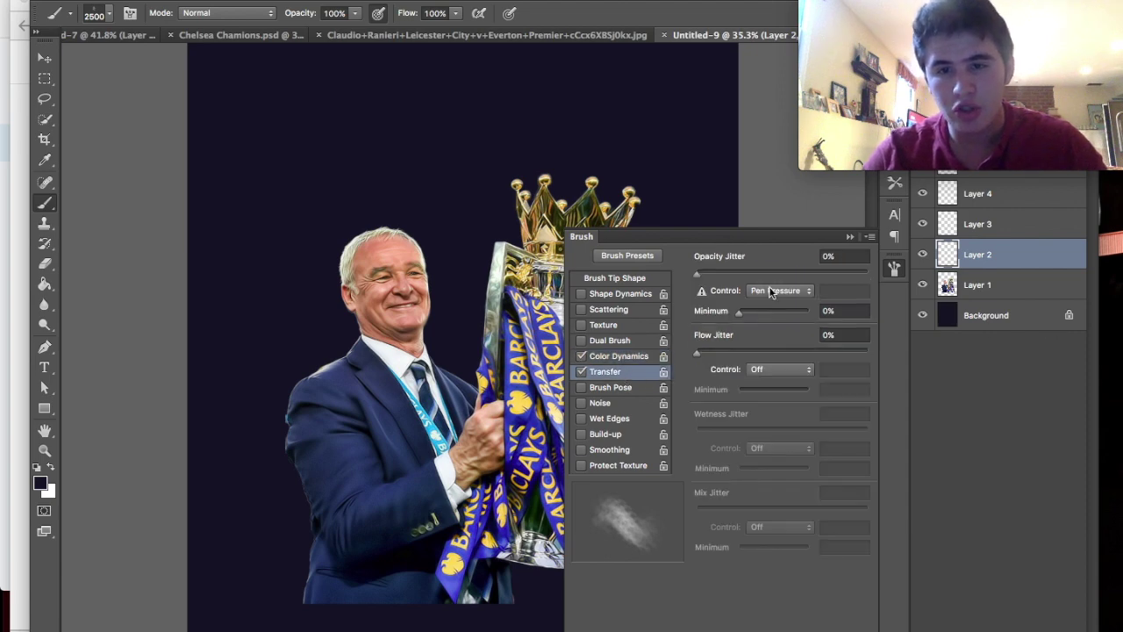
# Set 30% opacity jitter, 100% angle jitter and Flip X/Y jitter, then dab smoke over Ranieri's shoulder.
pyautogui.moveTo(739, 268); pyautogui.dragTo(747, 268)
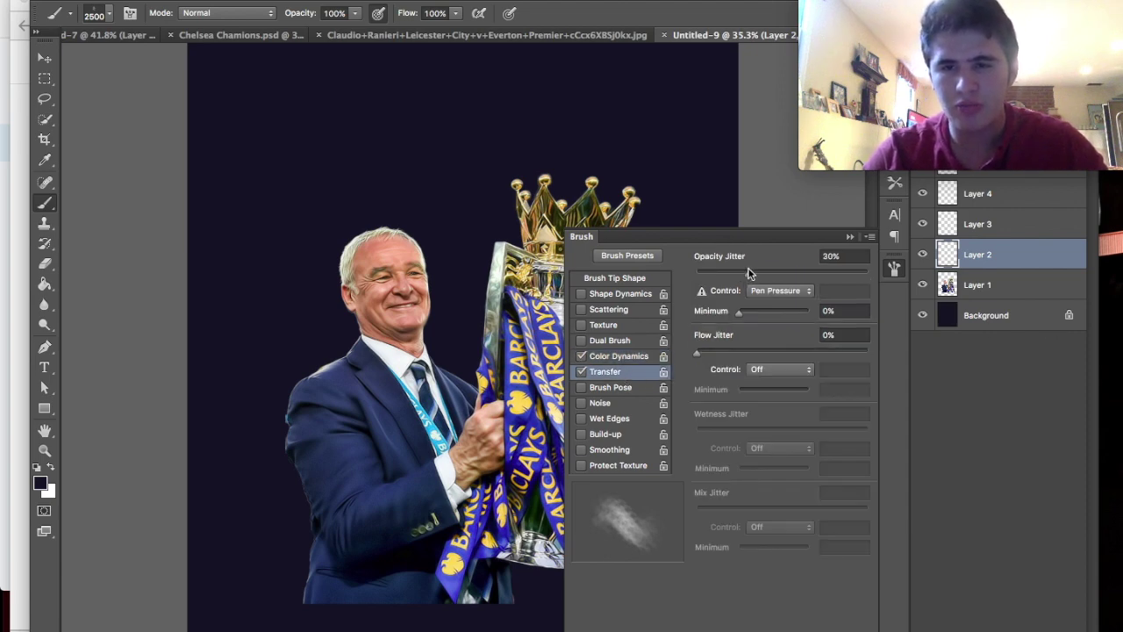
pyautogui.click(623, 294)
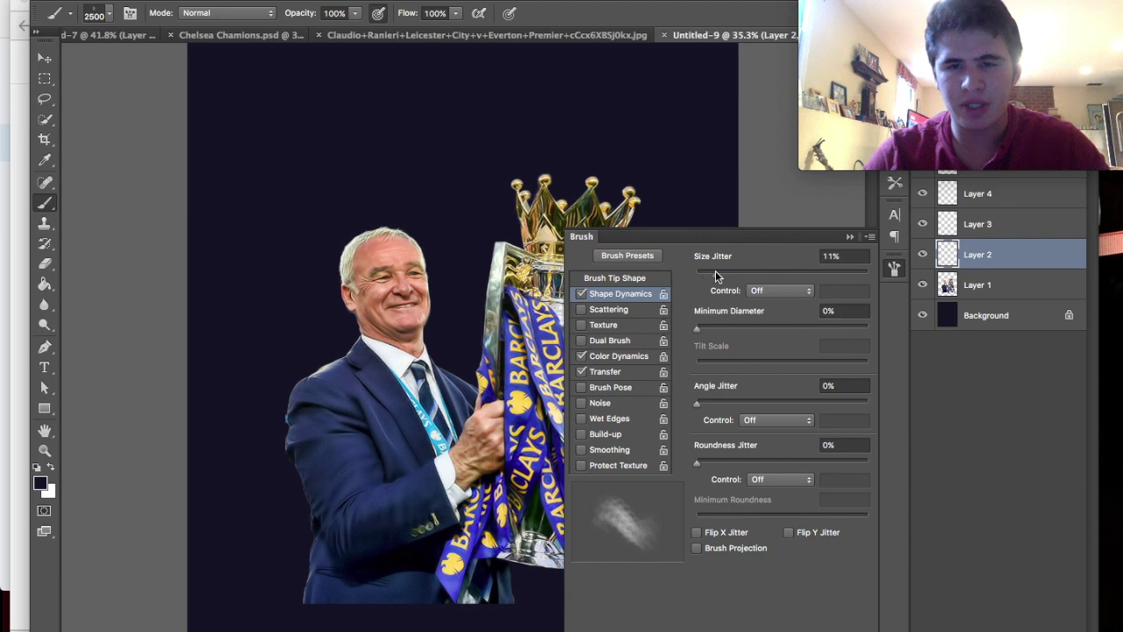
pyautogui.click(867, 402)
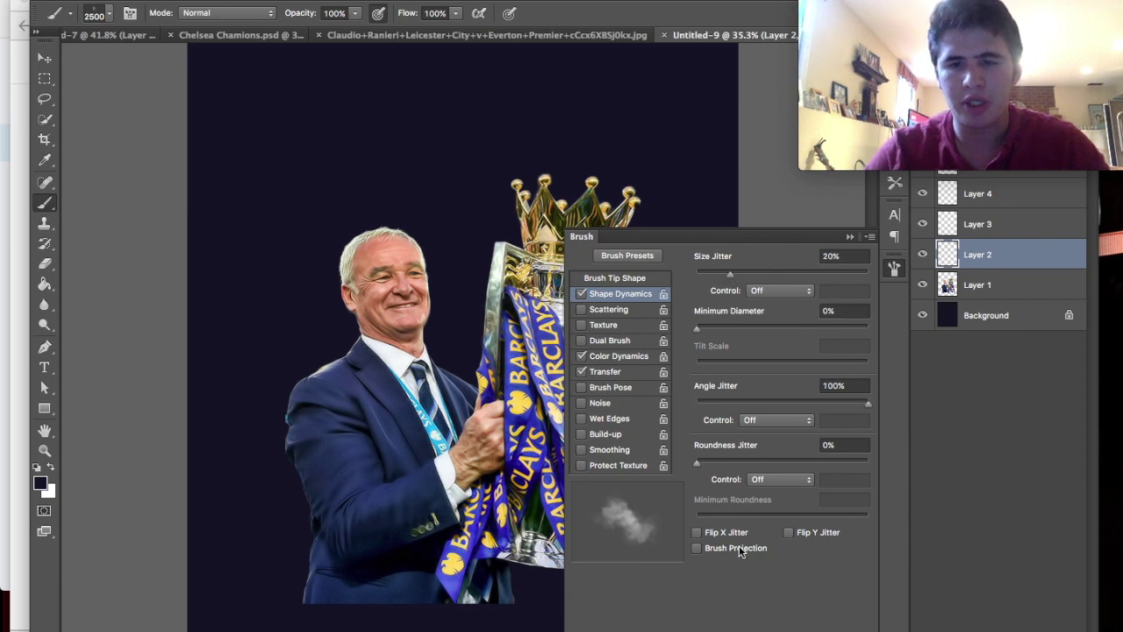
pyautogui.click(722, 533)
pyautogui.click(789, 533)
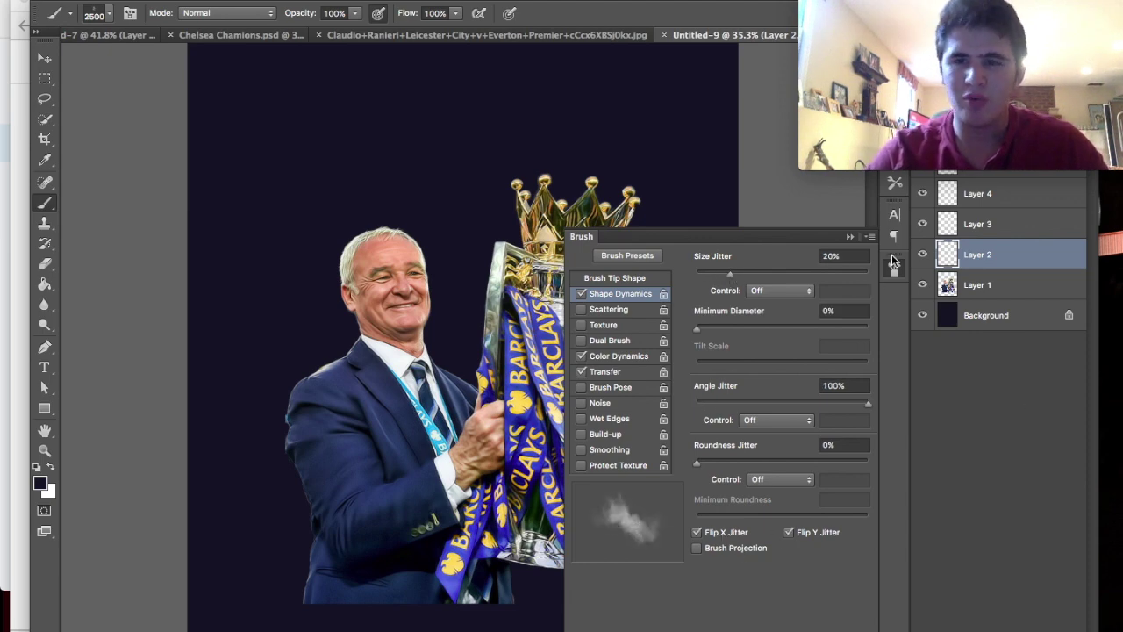
pyautogui.click(894, 268)
pyautogui.moveTo(438, 368)
pyautogui.mouseDown()
pyautogui.moveTo(395, 281)
pyautogui.moveTo(263, 289)
pyautogui.mouseUp()
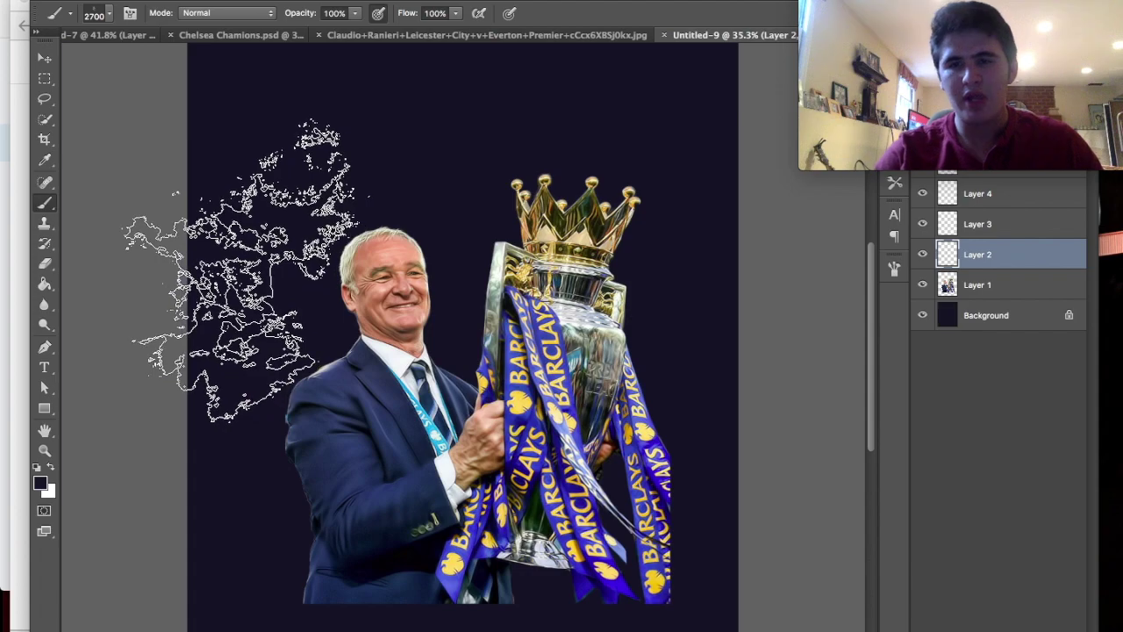
# Paint faint grey smoke across the dark background and around the crown, then show the Ranieri cutout.
pyautogui.moveTo(246, 272); pyautogui.dragTo(456, 395)
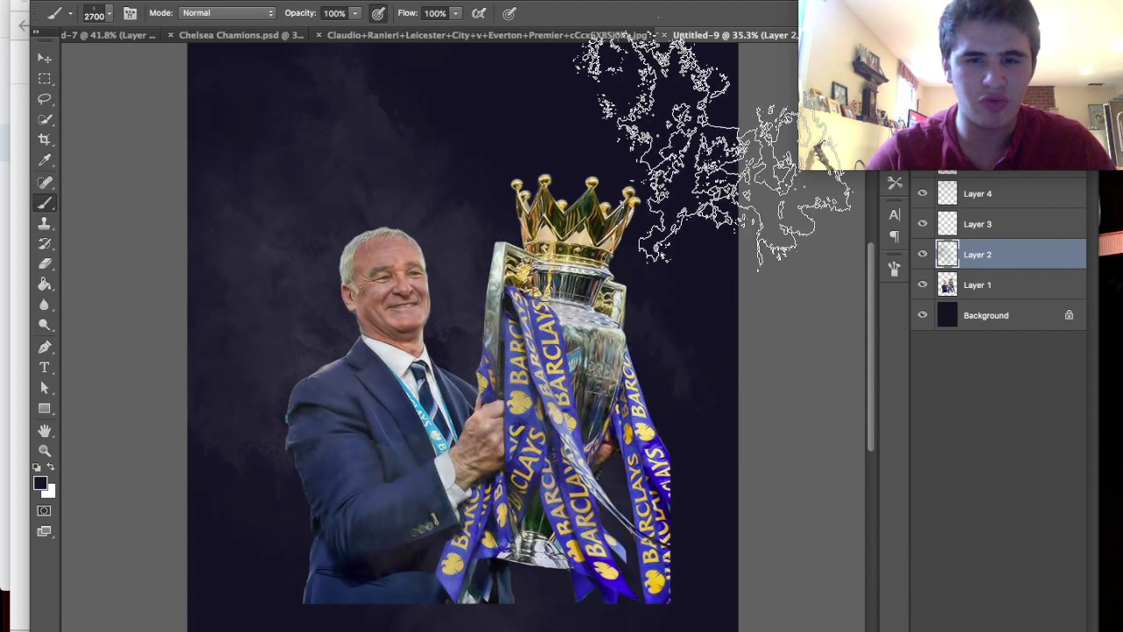
pyautogui.click(635, 158)
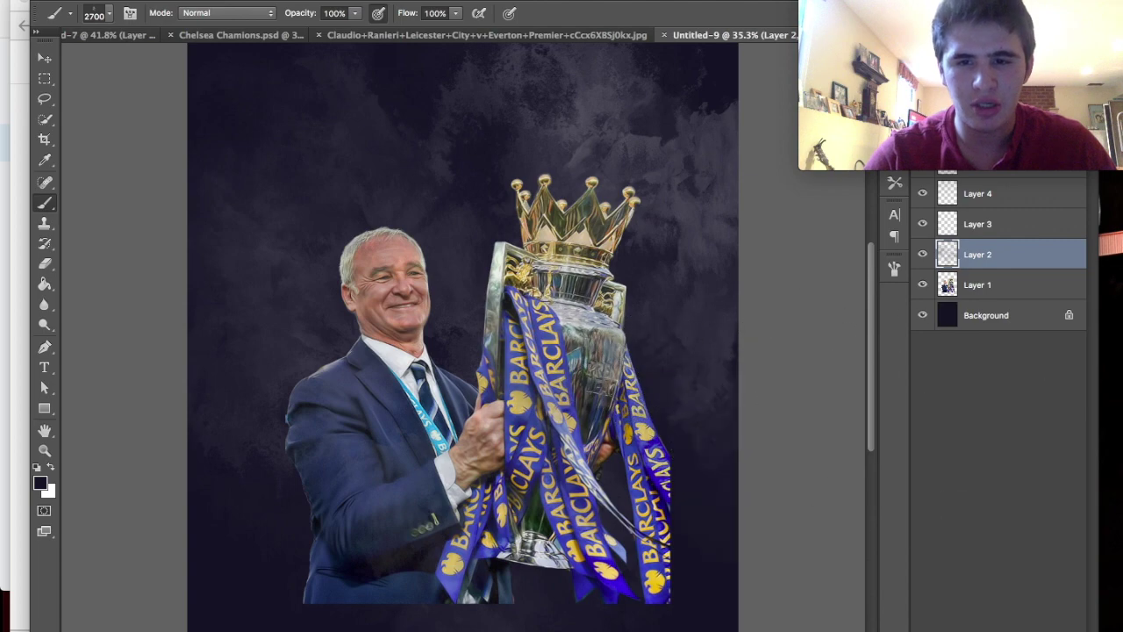
pyautogui.hotkey('ctrl', '-')
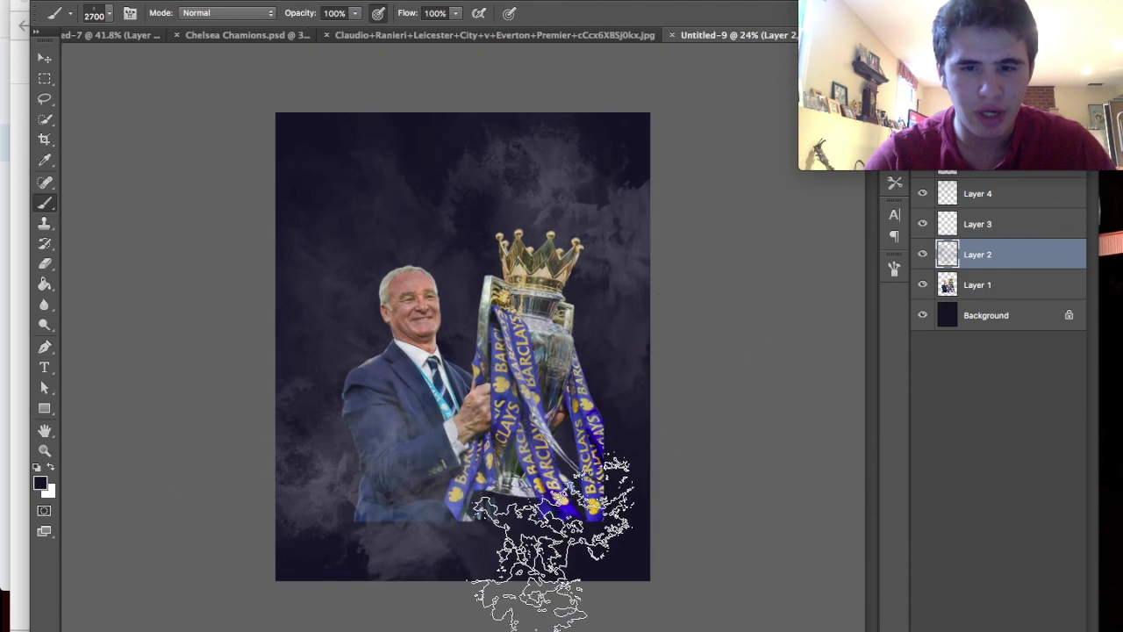
pyautogui.click(556, 35)
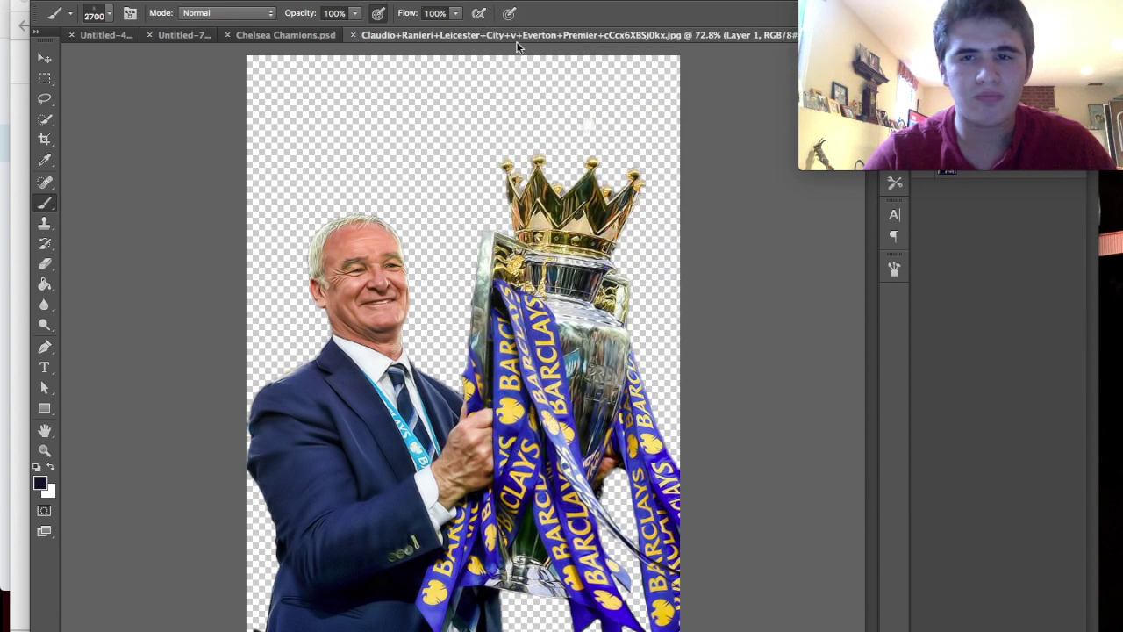
# Back on Untitled-9, move Layer 2 and Layer 3 beneath the Ranieri cutout Layer 1.
pyautogui.moveTo(726, 4)
pyautogui.mouseDown()
pyautogui.moveTo(635, 5)
pyautogui.moveTo(744, 2)
pyautogui.mouseUp()
pyautogui.click(742, 37)
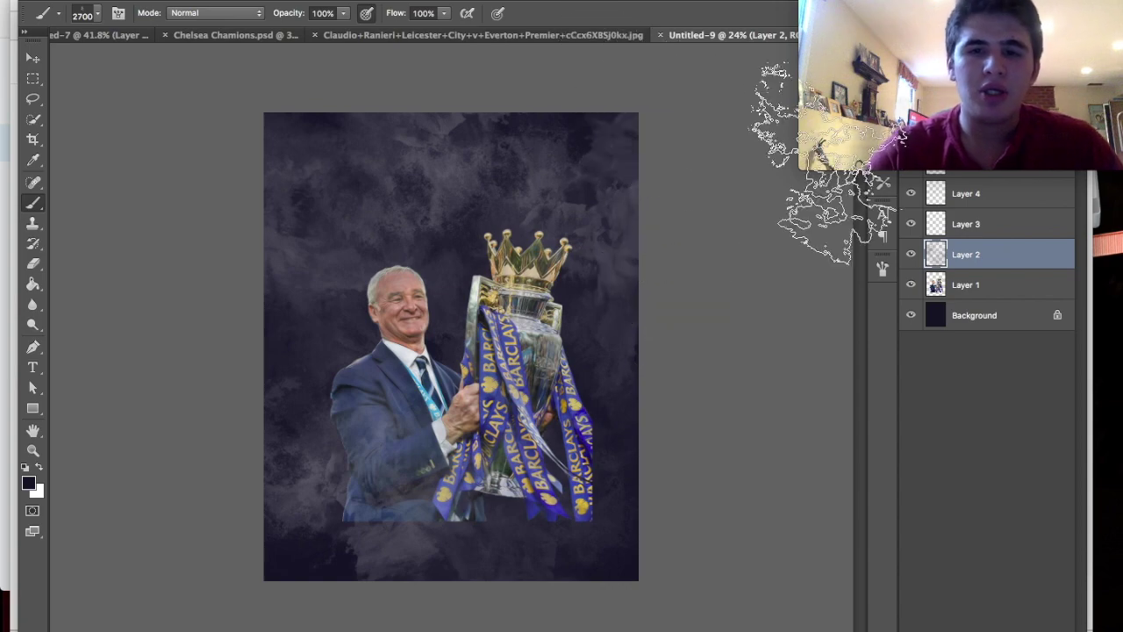
pyautogui.hotkey('ctrl', '+')
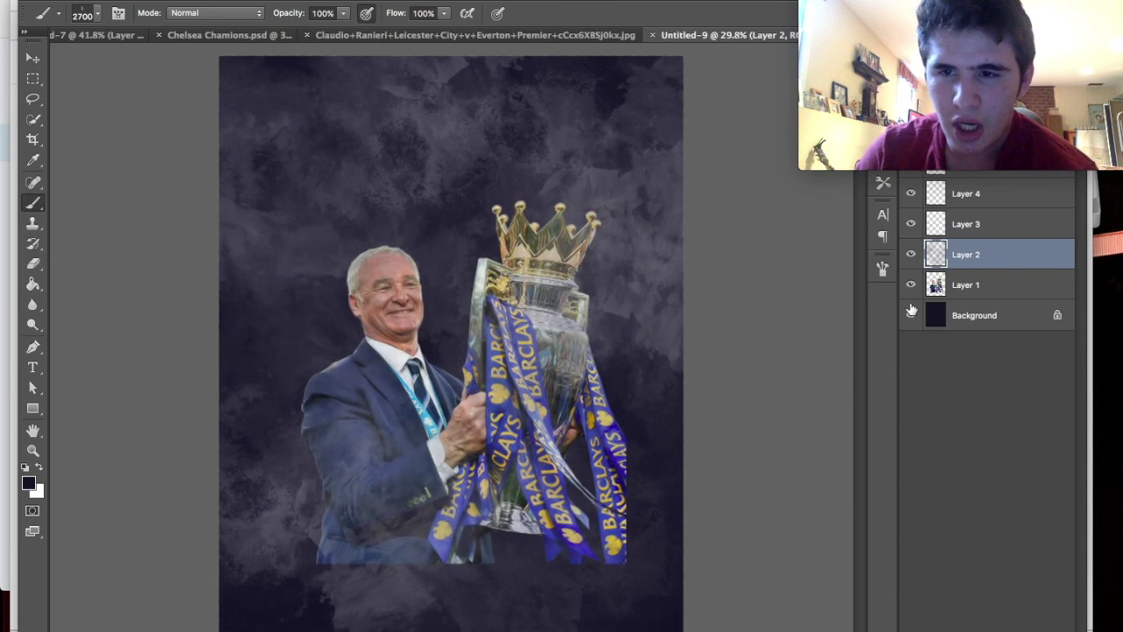
pyautogui.moveTo(935, 256); pyautogui.dragTo(936, 289)
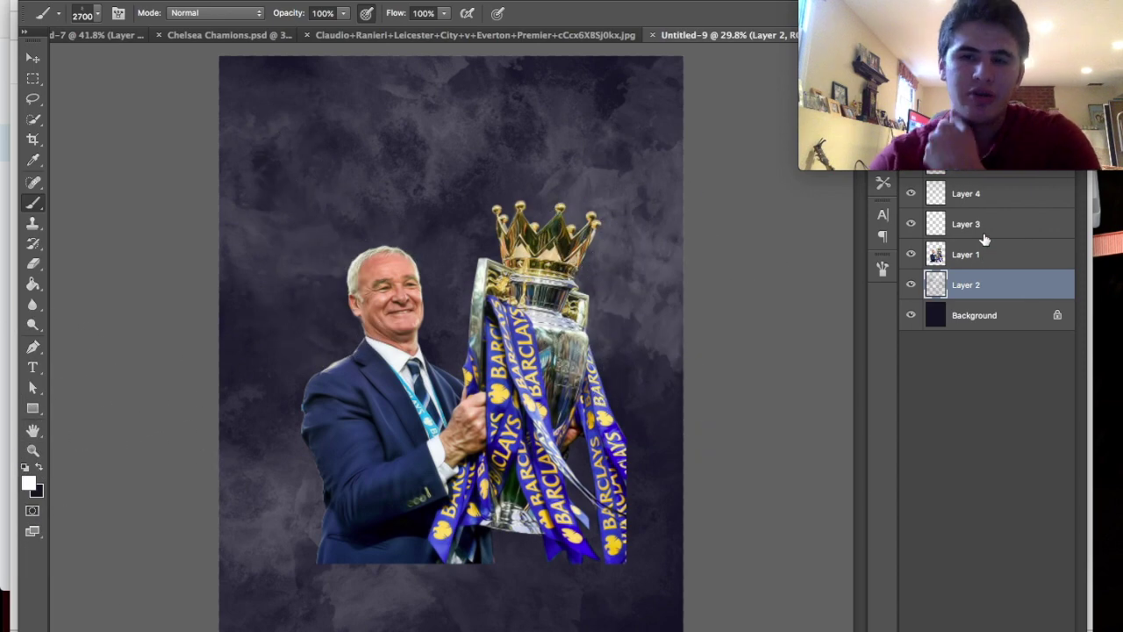
pyautogui.moveTo(976, 262); pyautogui.dragTo(977, 269)
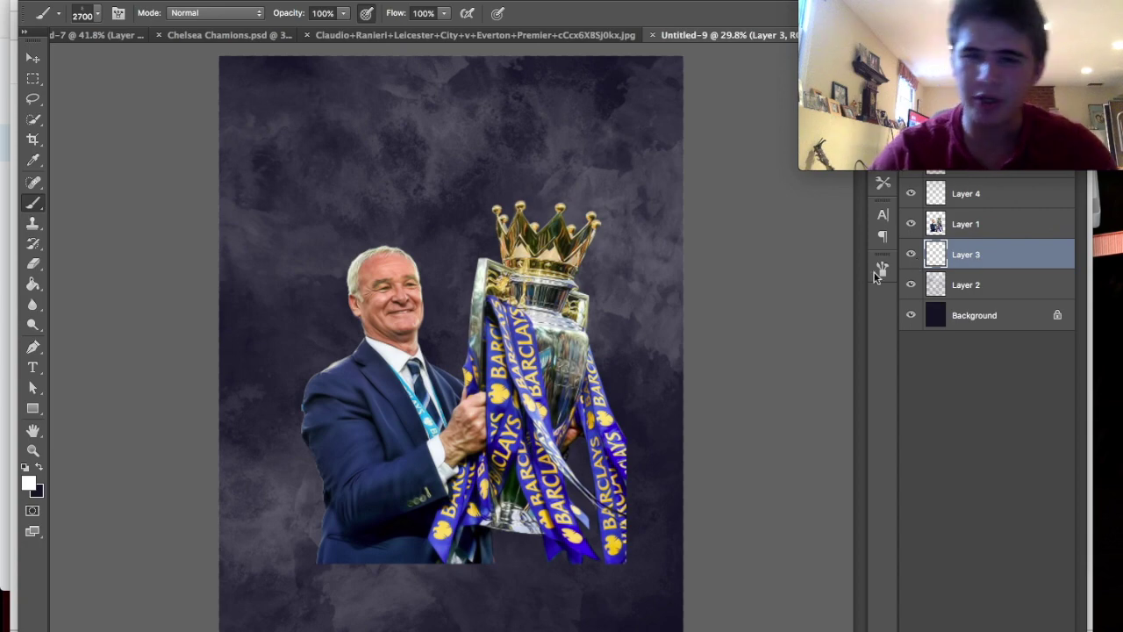
# Set the background colour to a mid grey (8c8c8c) and return to the brush.
pyautogui.click(39, 492)
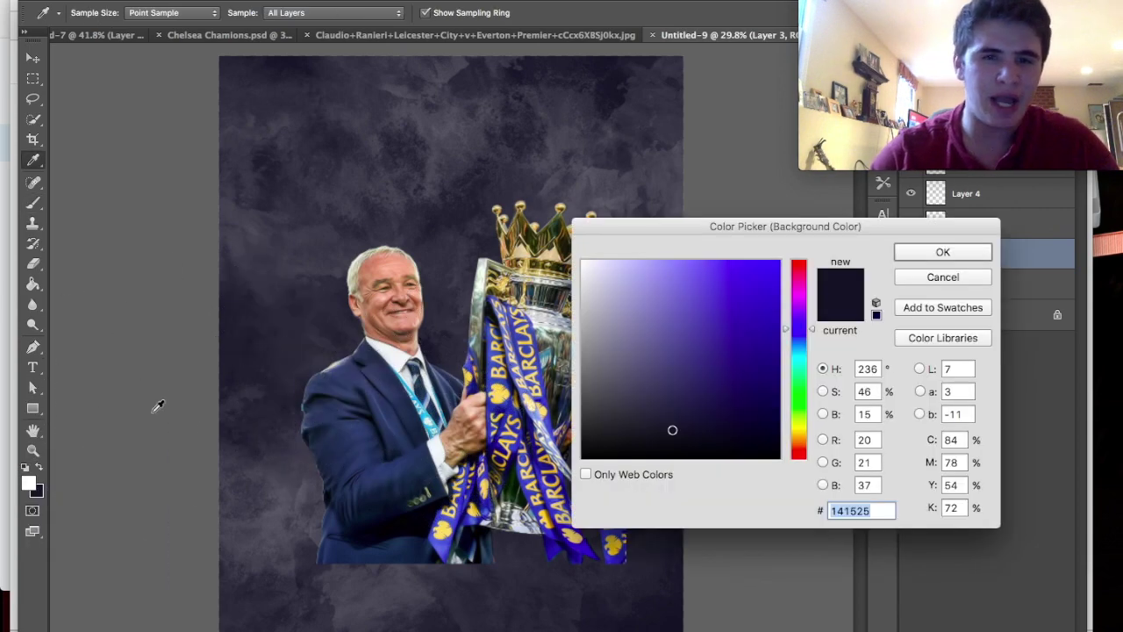
pyautogui.moveTo(615, 435); pyautogui.dragTo(551, 424)
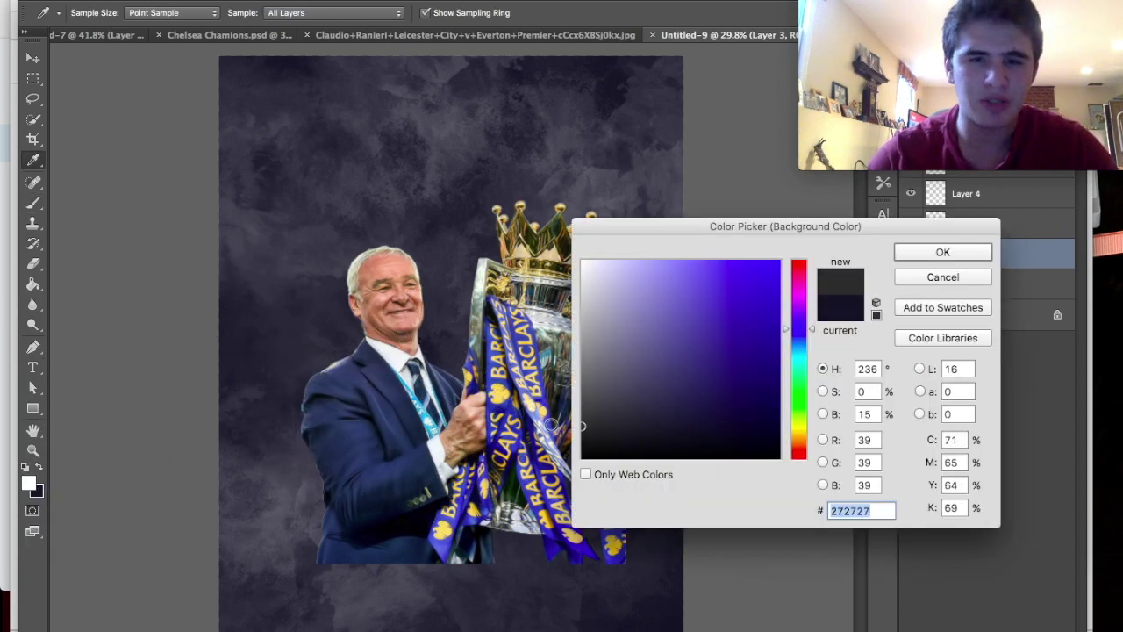
pyautogui.moveTo(524, 376)
pyautogui.mouseDown()
pyautogui.moveTo(516, 323)
pyautogui.moveTo(518, 337)
pyautogui.mouseUp()
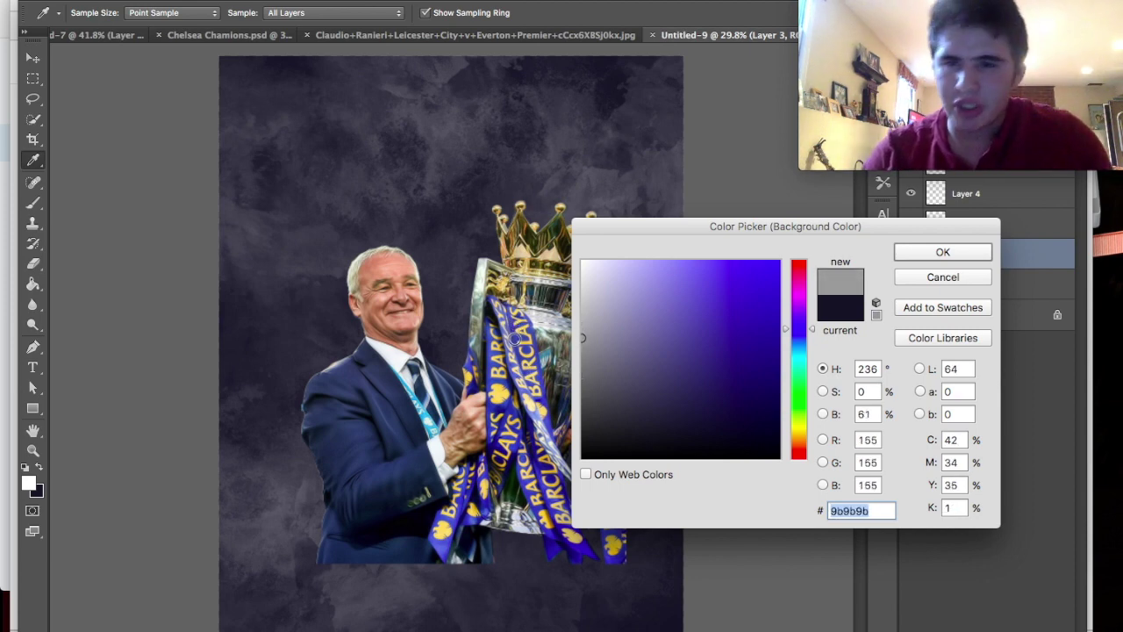
pyautogui.click(681, 360)
pyautogui.click(493, 323)
pyautogui.click(513, 358)
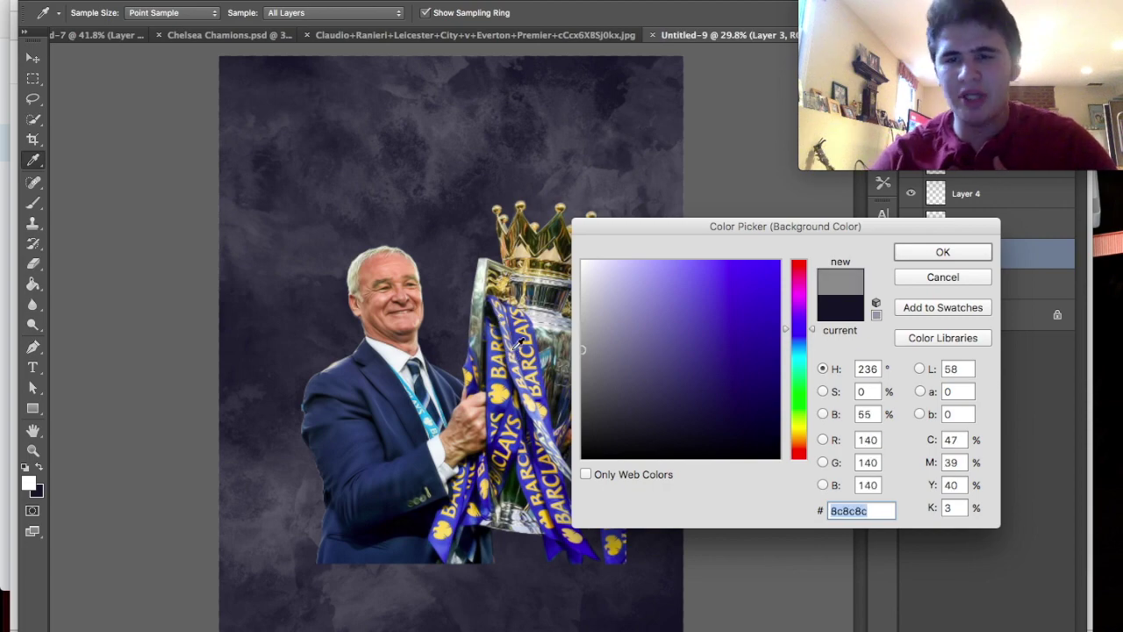
pyautogui.click(940, 254)
pyautogui.press('b')
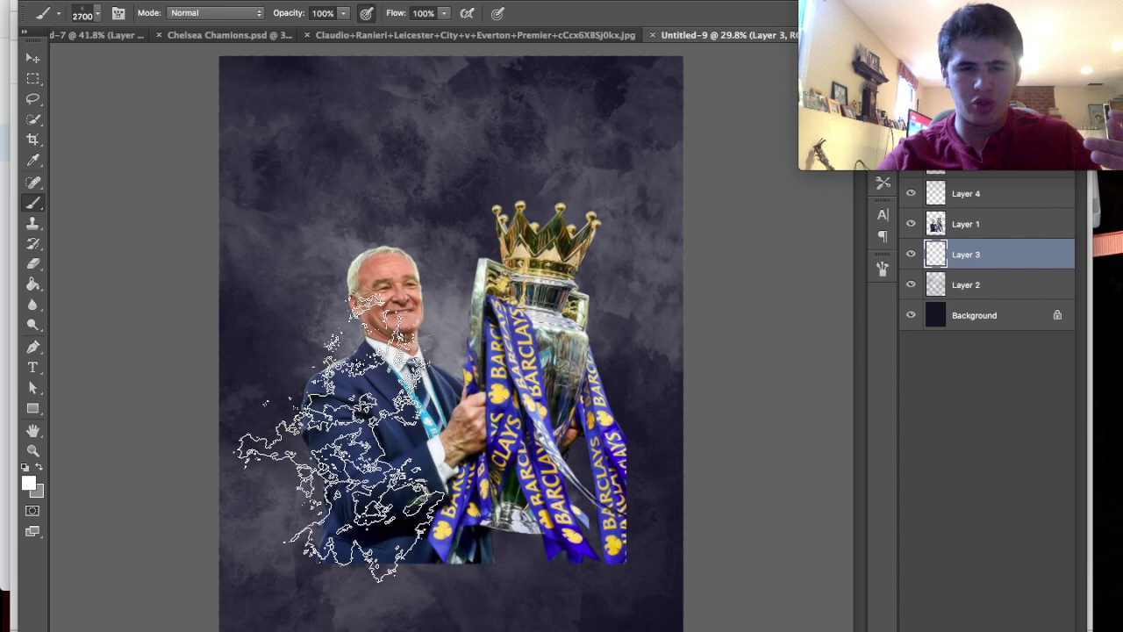
# Paint lighter smoke left of Ranieri and set the background colour to #cccccc.
pyautogui.moveTo(326, 476); pyautogui.dragTo(368, 439)
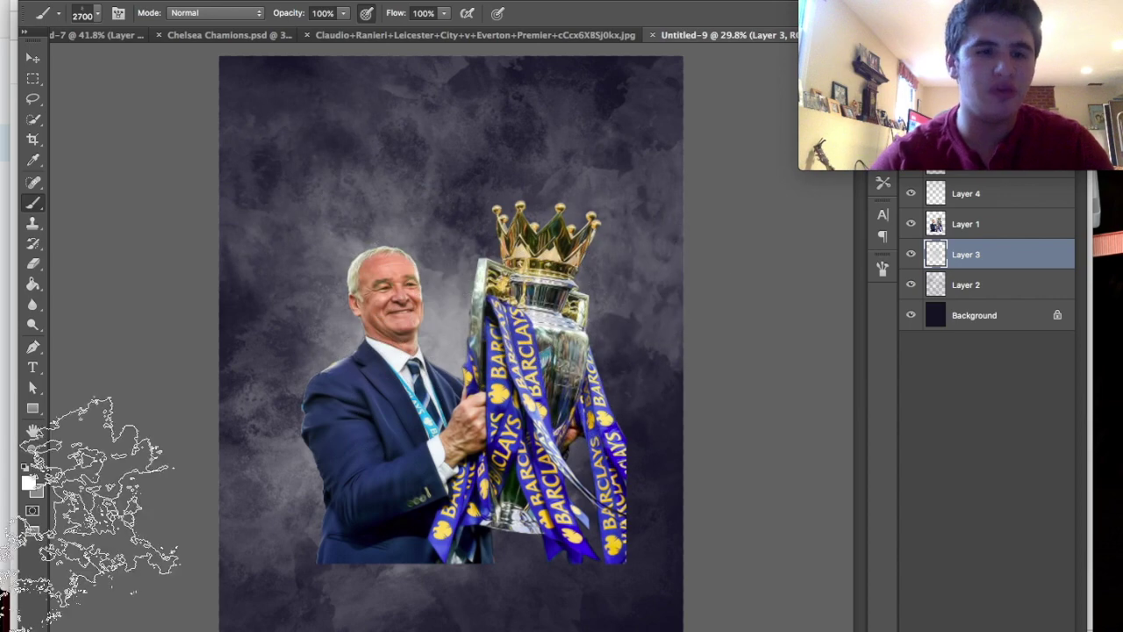
pyautogui.click(37, 493)
pyautogui.write('cccccc')
pyautogui.click(980, 251)
pyautogui.press('b')
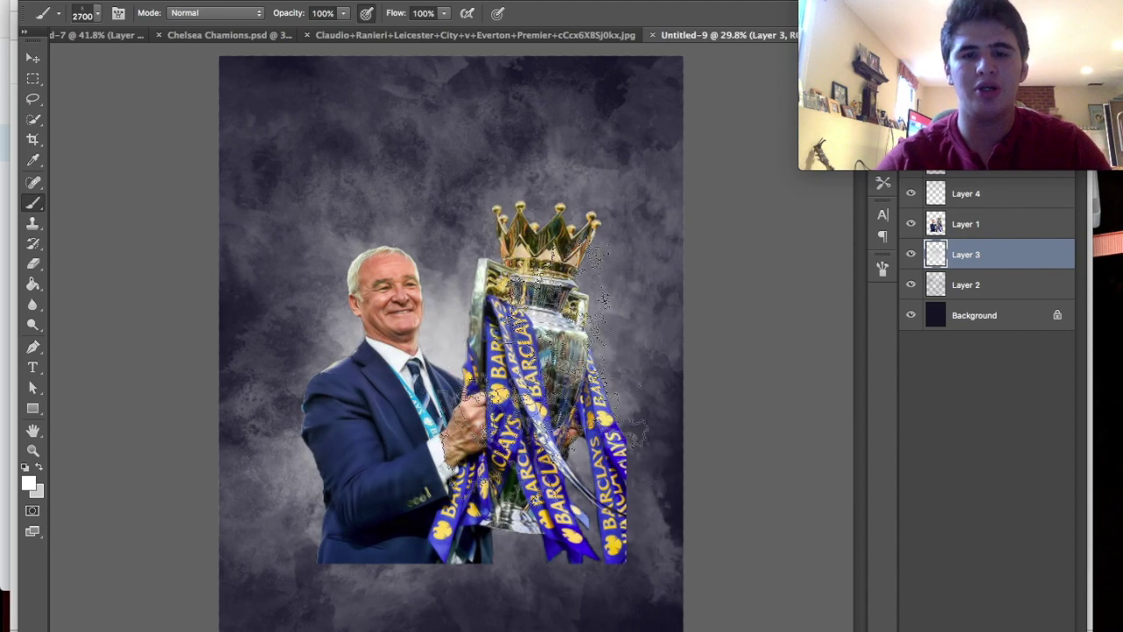
pyautogui.hotkey('ctrl', '+')
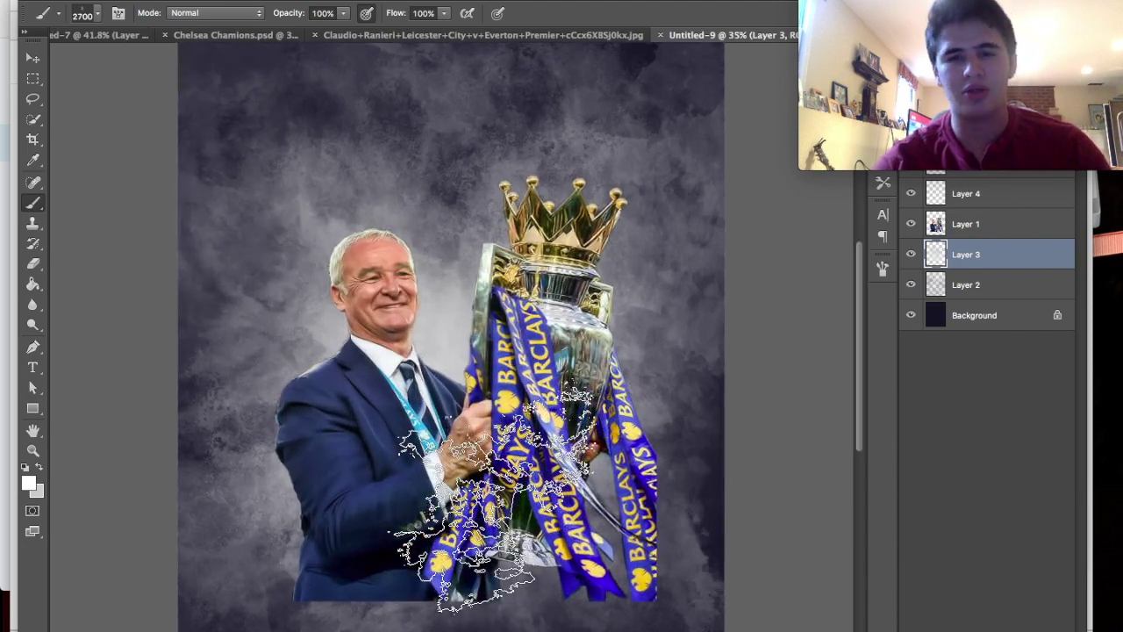
pyautogui.hotkey('ctrl', '-')
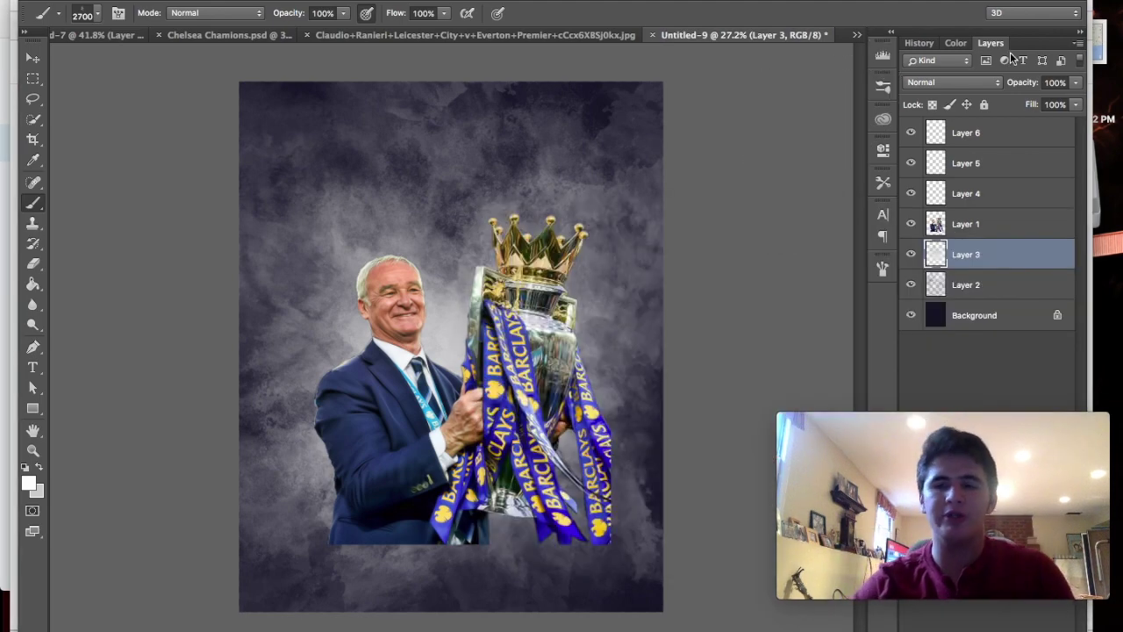
# Set both Layer 3 and Layer 2 to Overlay blend mode.
pyautogui.click(957, 82)
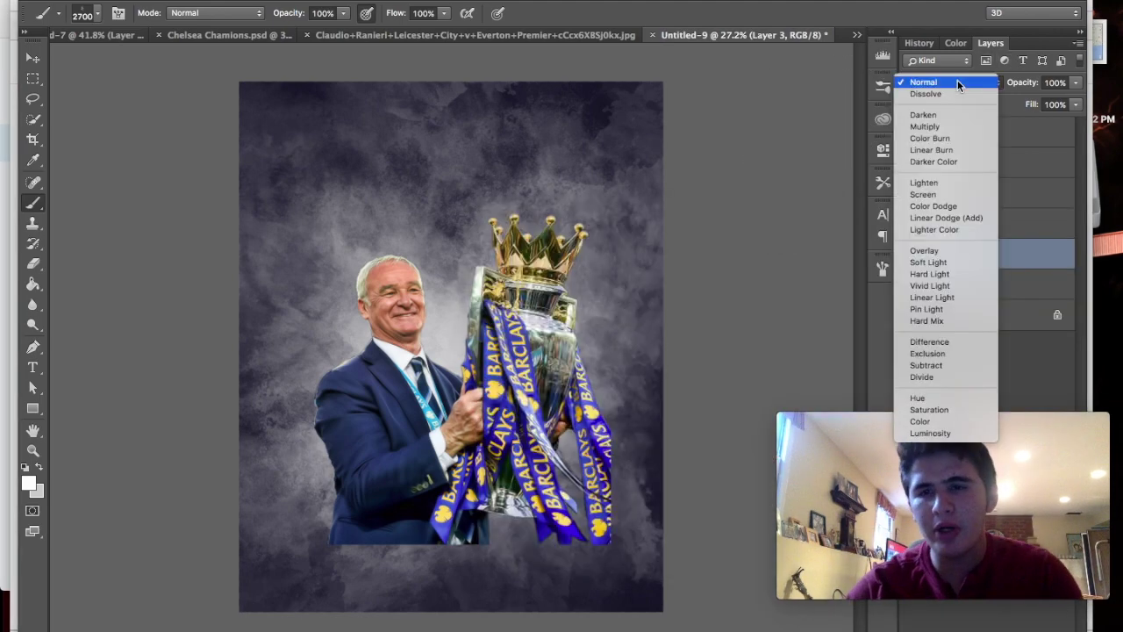
pyautogui.click(924, 251)
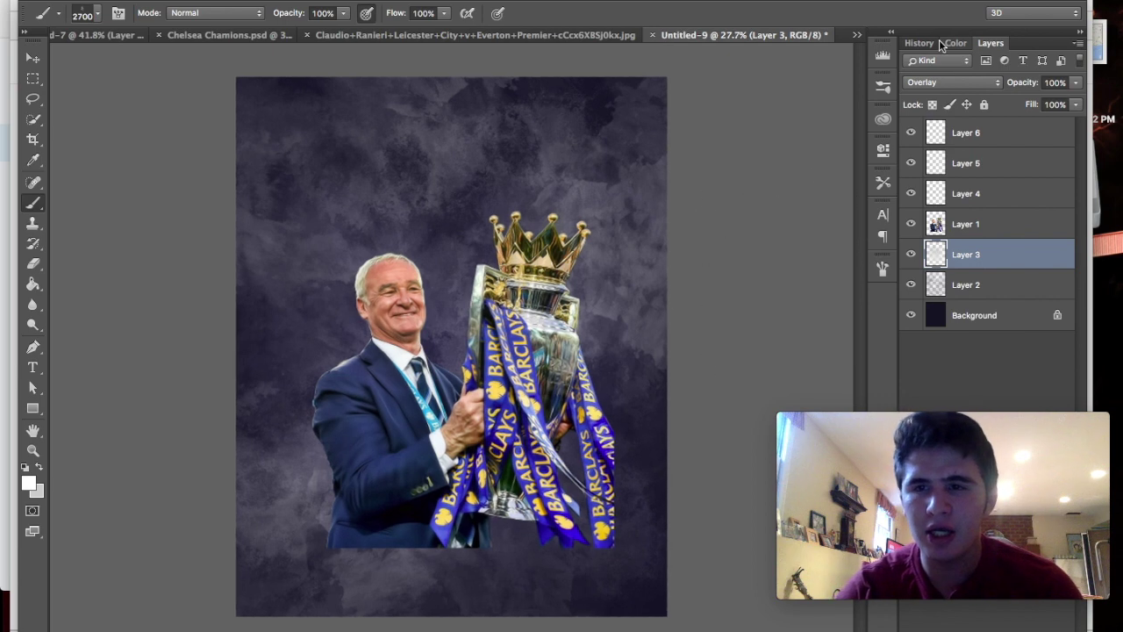
pyautogui.click(965, 284)
pyautogui.click(952, 82)
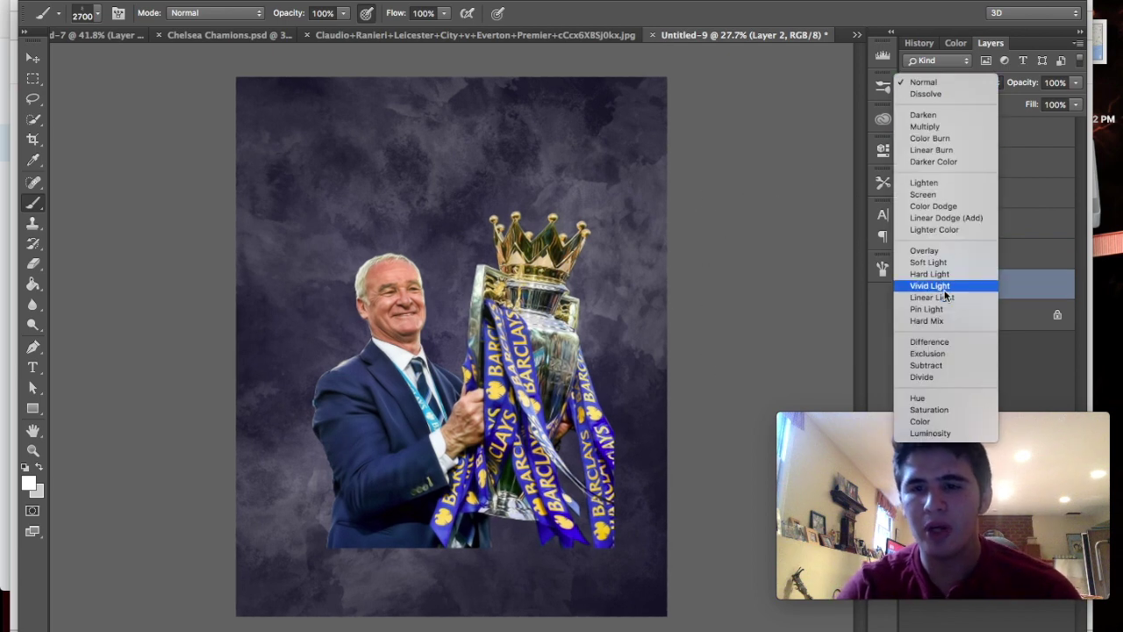
pyautogui.click(923, 251)
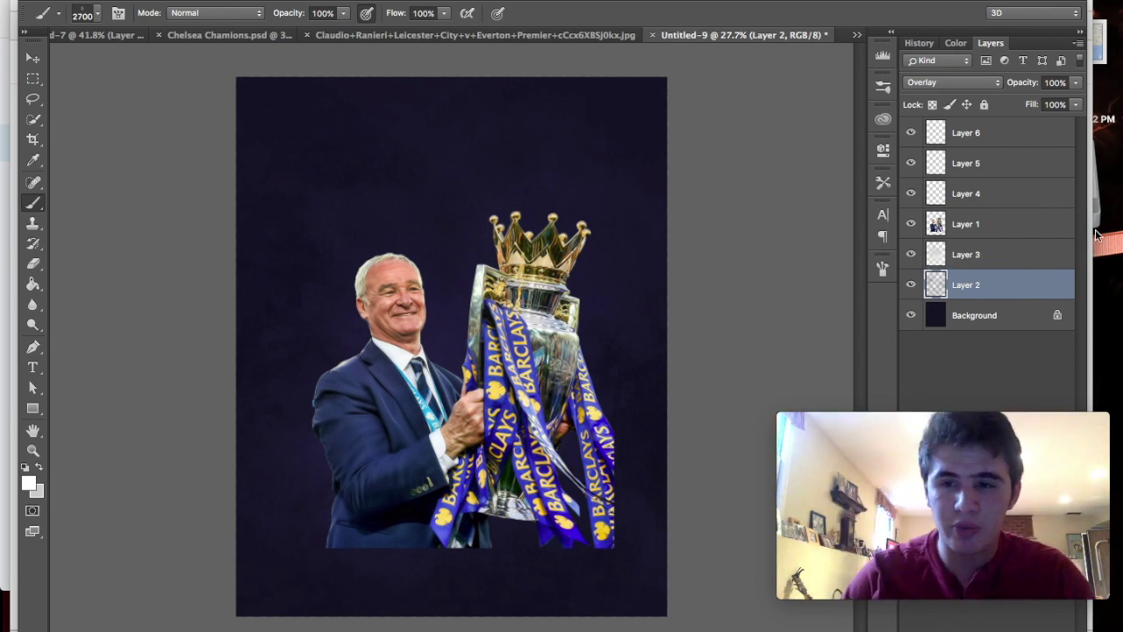
# Duplicate Layer 2 and Layer 3, then move Layer 1 above Layer 4.
pyautogui.hotkey('ctrl', 'j')
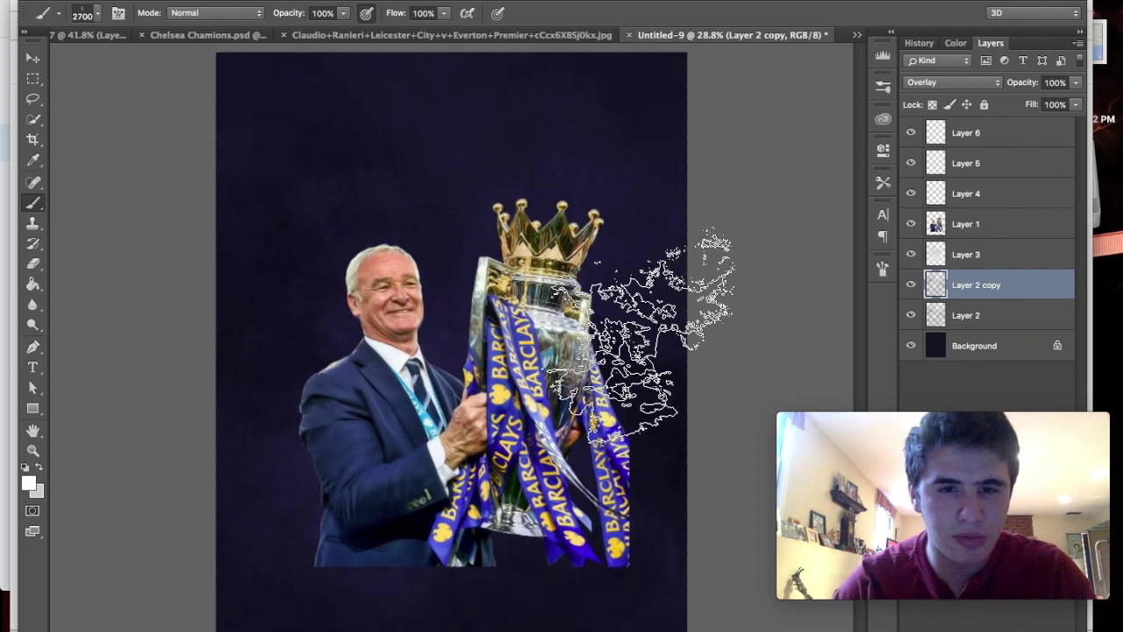
pyautogui.scroll(1, 460, 158)
pyautogui.scroll(2, 461, 158)
pyautogui.scroll(2, 460, 158)
pyautogui.scroll(1, 460, 158)
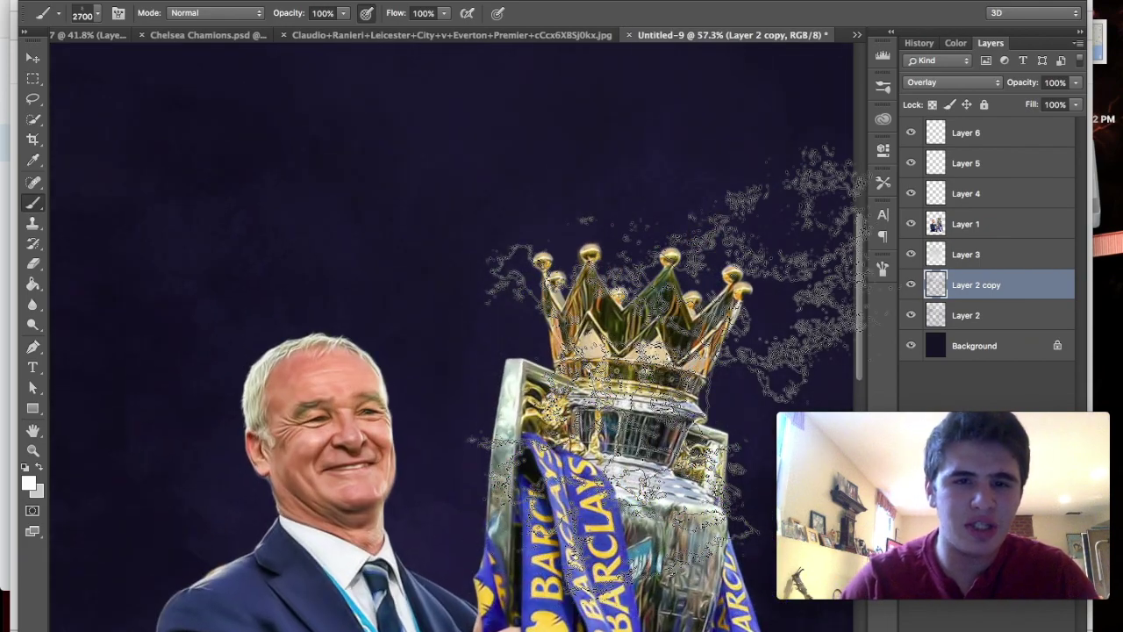
pyautogui.scroll(-1, 439, 333)
pyautogui.scroll(-1, 439, 333)
pyautogui.scroll(-1, 439, 334)
pyautogui.hotkey('ctrl', 'd')
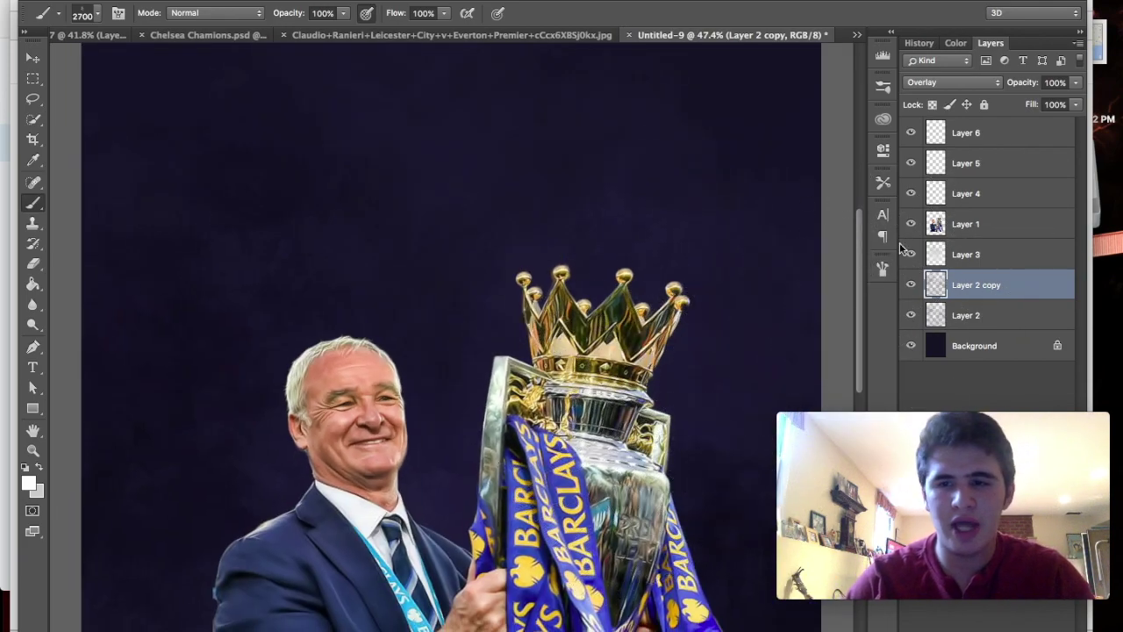
pyautogui.click(960, 257)
pyautogui.hotkey('ctrl', 'j')
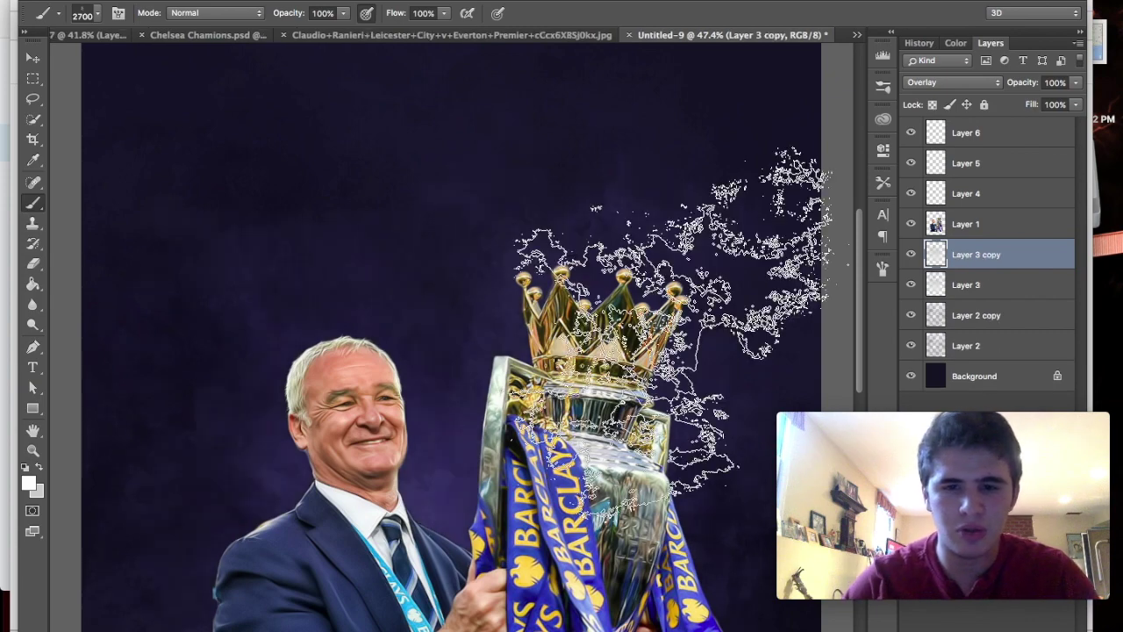
pyautogui.keyDown('ctrl'); pyautogui.click(936, 255); pyautogui.keyUp('ctrl')
pyautogui.scroll(-3, 451, 346)
pyautogui.scroll(1, 451, 346)
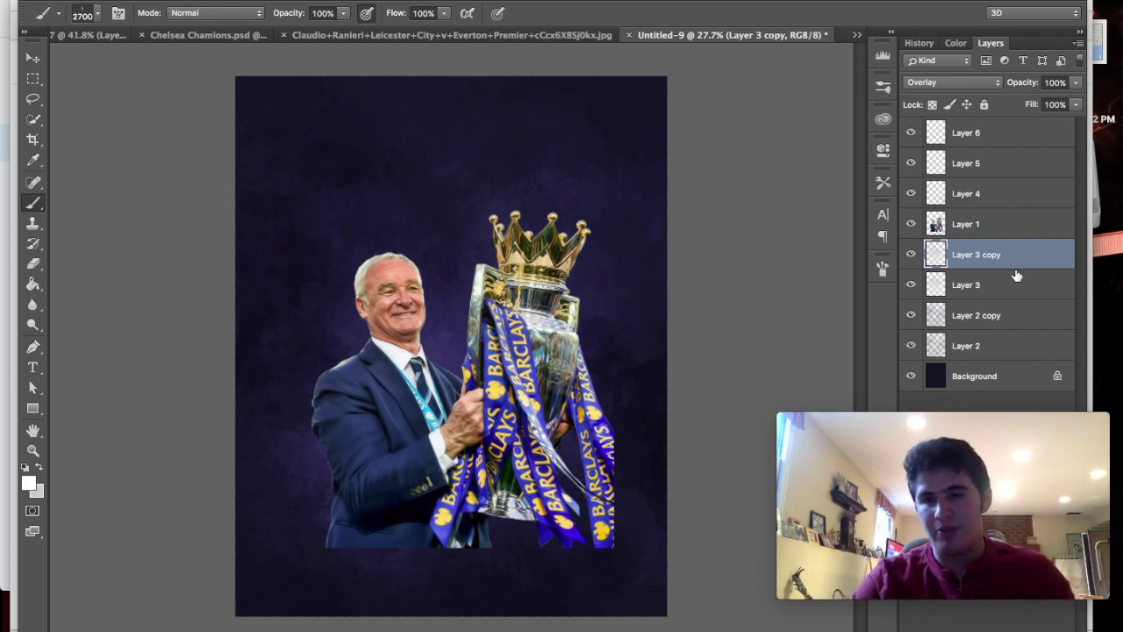
pyautogui.moveTo(959, 228); pyautogui.dragTo(960, 232)
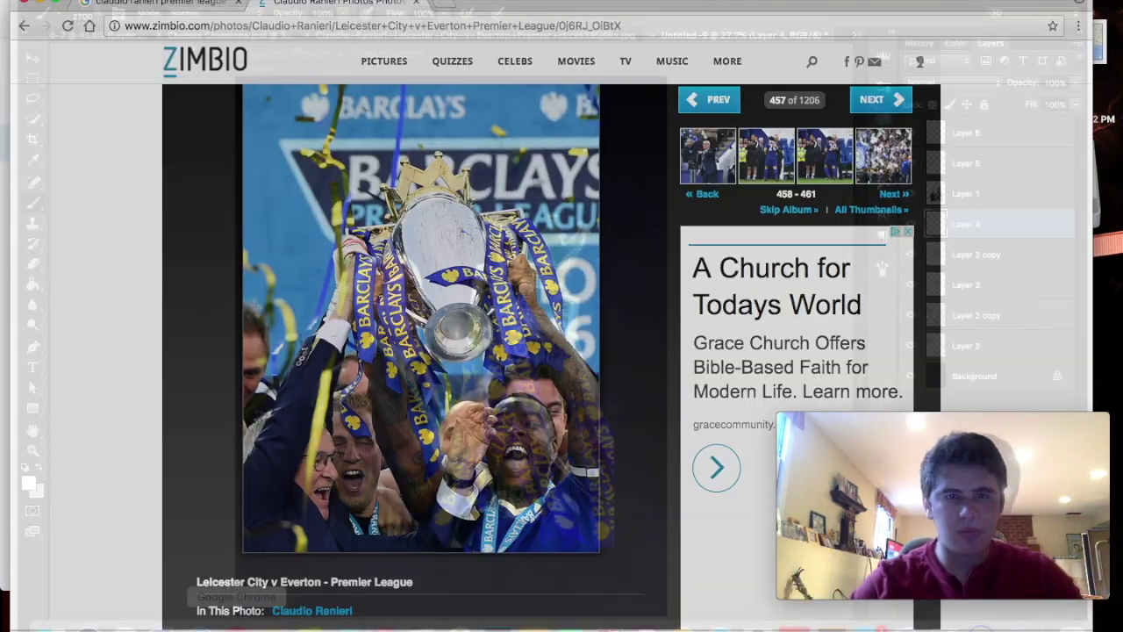
# Search Google Images for 'kp stadium' and preview a King Power Stadium result.
pyautogui.write('kp stadium')
pyautogui.press('Return')
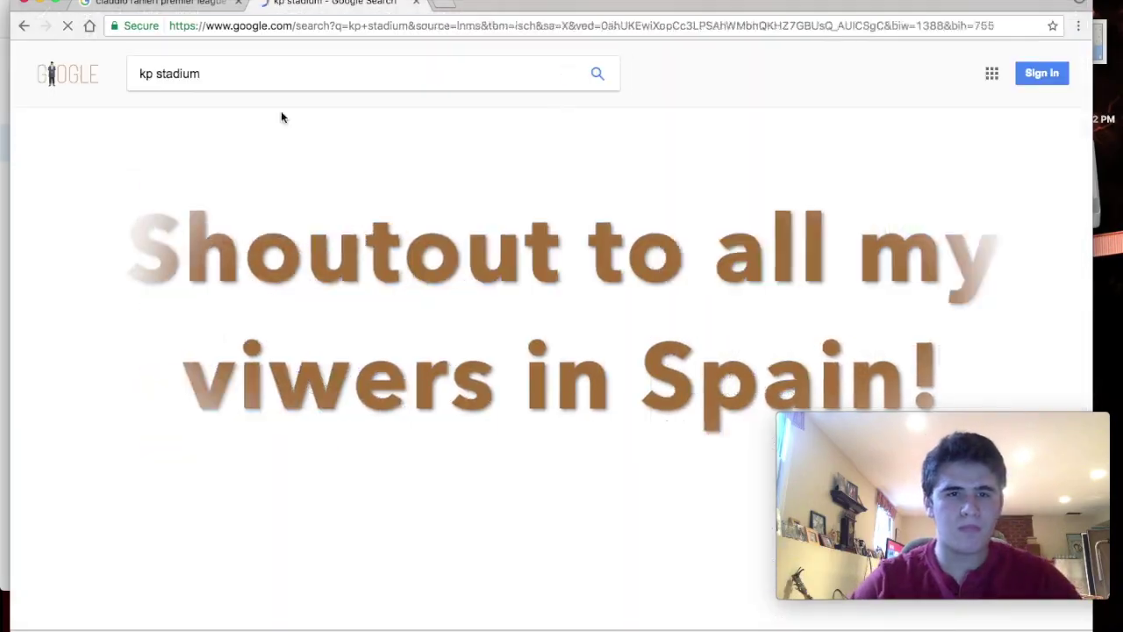
pyautogui.click(246, 119)
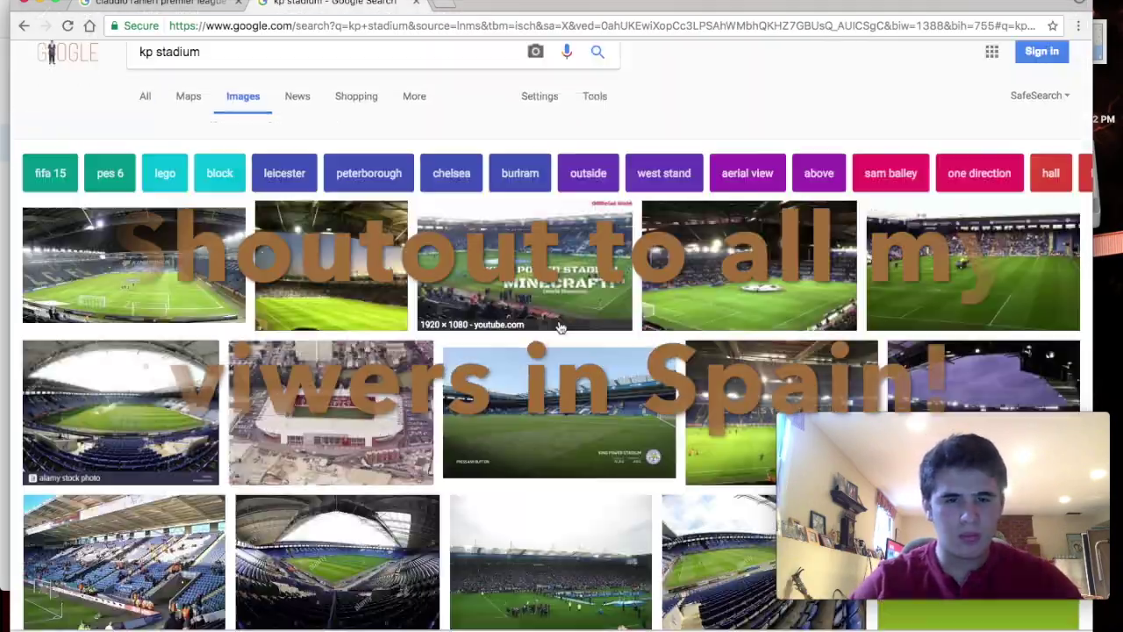
pyautogui.click(544, 263)
pyautogui.scroll(-3, 614, 307)
pyautogui.scroll(10, 604, 325)
pyautogui.scroll(5, 439, 263)
# Refine the search to 'kp stadium celebration' and preview a crowd image.
pyautogui.click(299, 83)
pyautogui.write('celebration')
pyautogui.press('Return')
pyautogui.scroll(-3, 316, 307)
pyautogui.scroll(-5, 316, 306)
pyautogui.scroll(10, 316, 306)
pyautogui.scroll(-5, 316, 306)
pyautogui.scroll(5, 316, 306)
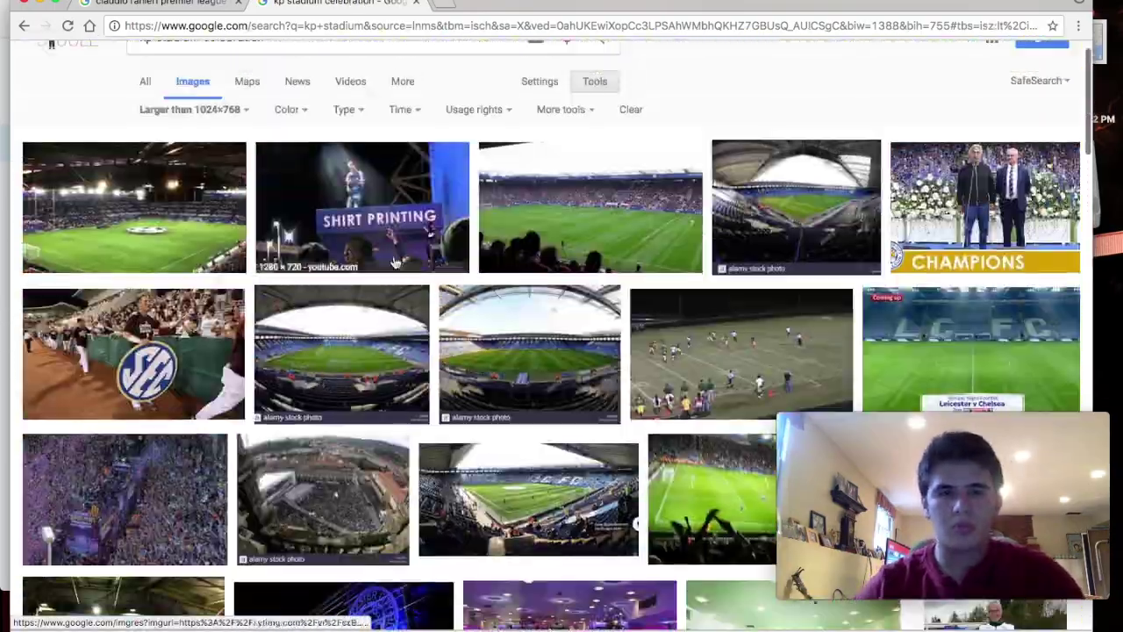
pyautogui.click(123, 535)
pyautogui.scroll(10, 560, 159)
# Search 'lcfc championship parade' and save the full-size victory parade bus photo.
pyautogui.tripleClick(263, 74)
pyautogui.write('lcfc champions')
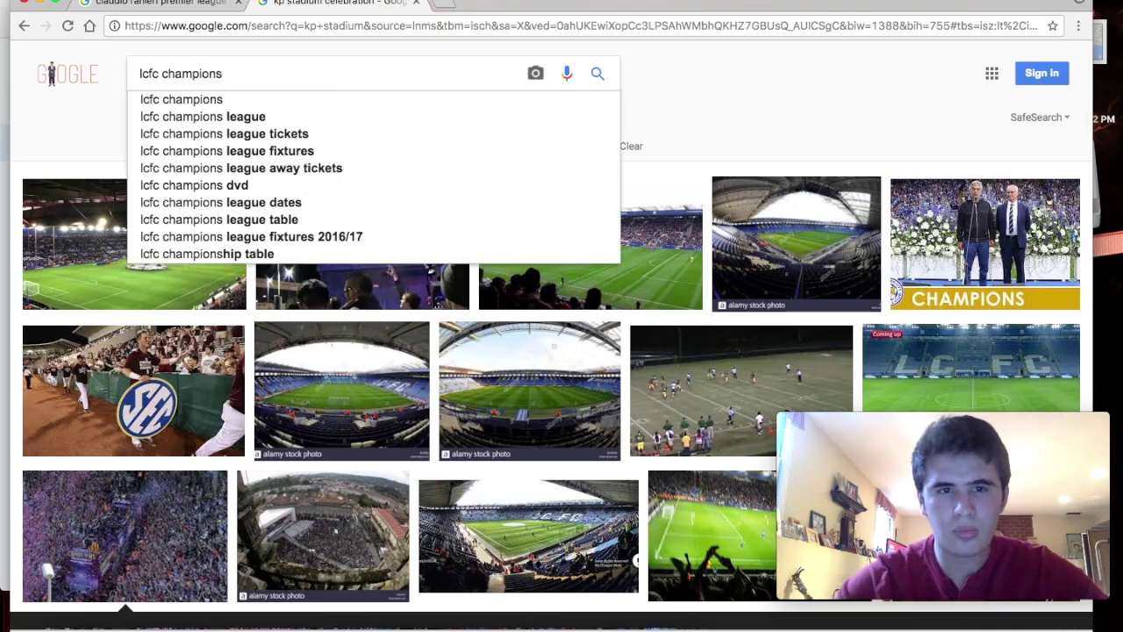
pyautogui.write('hip parade')
pyautogui.press('Return')
pyautogui.click(146, 243)
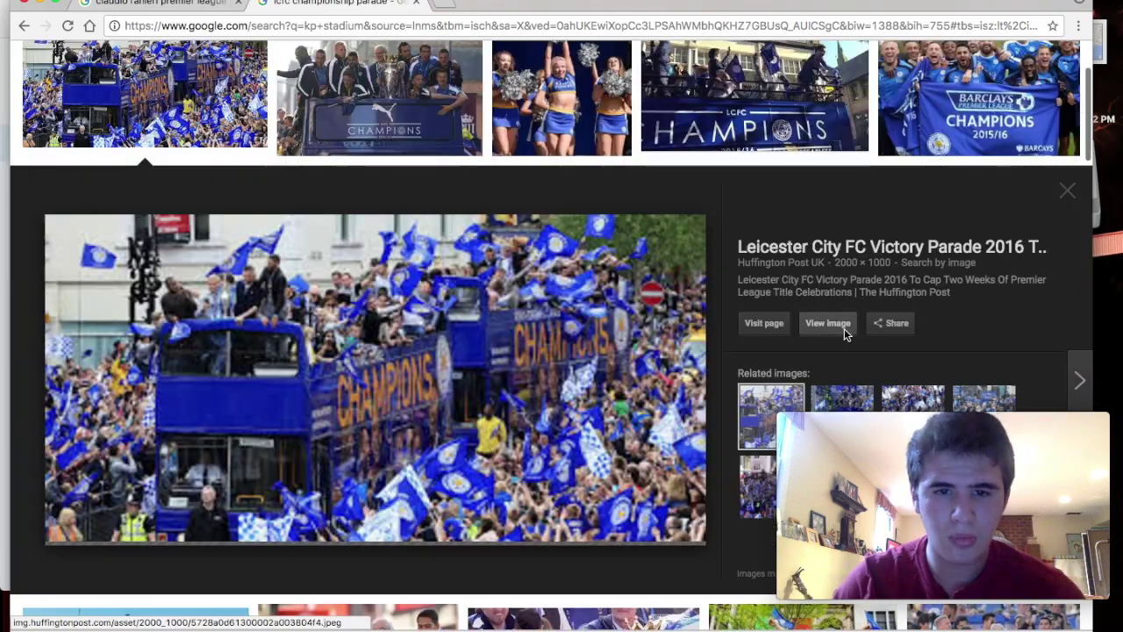
pyautogui.click(844, 328)
pyautogui.rightClick(559, 273)
pyautogui.click(597, 298)
pyautogui.click(681, 196)
pyautogui.hotkey('ctrl', 'w')
# Open another LCFC parade photo at full size and save it to disk.
pyautogui.scroll(-5, 702, 250)
pyautogui.click(339, 436)
pyautogui.press('Right')
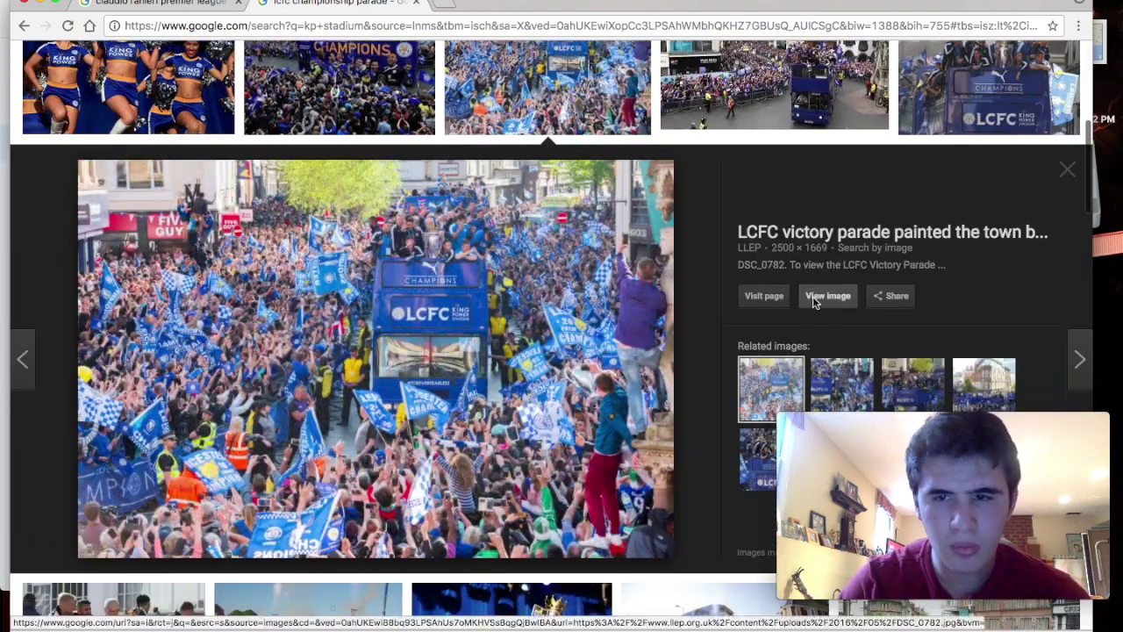
pyautogui.click(827, 295)
pyautogui.press('super+s')
pyautogui.press('Return')
pyautogui.press('super+Tab')
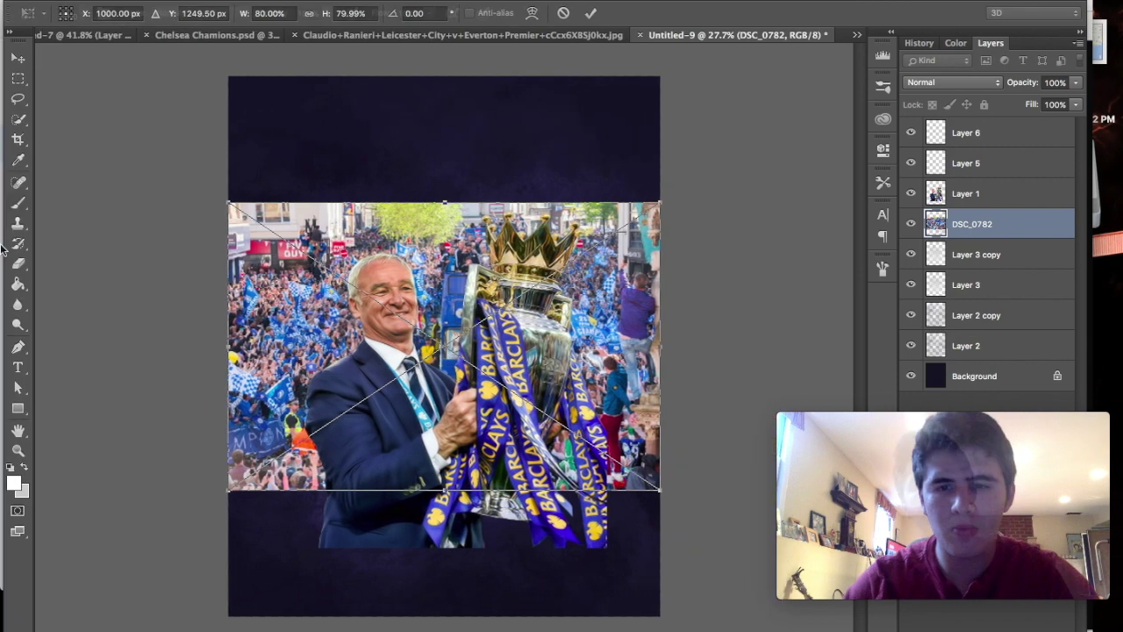
# Commit the placed DSC_0782 crowd photo and move it up to the canvas top.
pyautogui.press('Return')
pyautogui.press('b')
pyautogui.click(17, 57)
pyautogui.moveTo(347, 194); pyautogui.dragTo(353, 69)
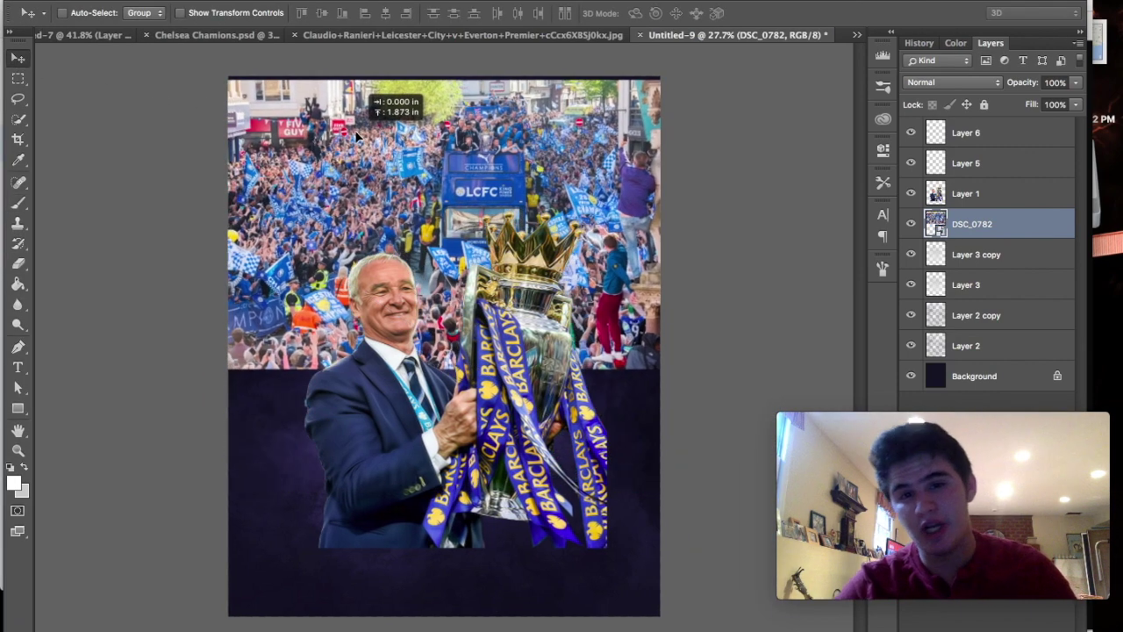
pyautogui.hotkey('ctrl', 'g')
pyautogui.hotkey('ctrl', 'alt', 'z')
pyautogui.hotkey('ctrl', 'alt', 'z')
pyautogui.hotkey('ctrl', 'alt', 'z')
pyautogui.hotkey('ctrl', 'shift', 'z')
pyautogui.hotkey('ctrl', 'shift', 'z')
pyautogui.hotkey('ctrl', 'shift', 'z')
pyautogui.hotkey('ctrl', 'z')
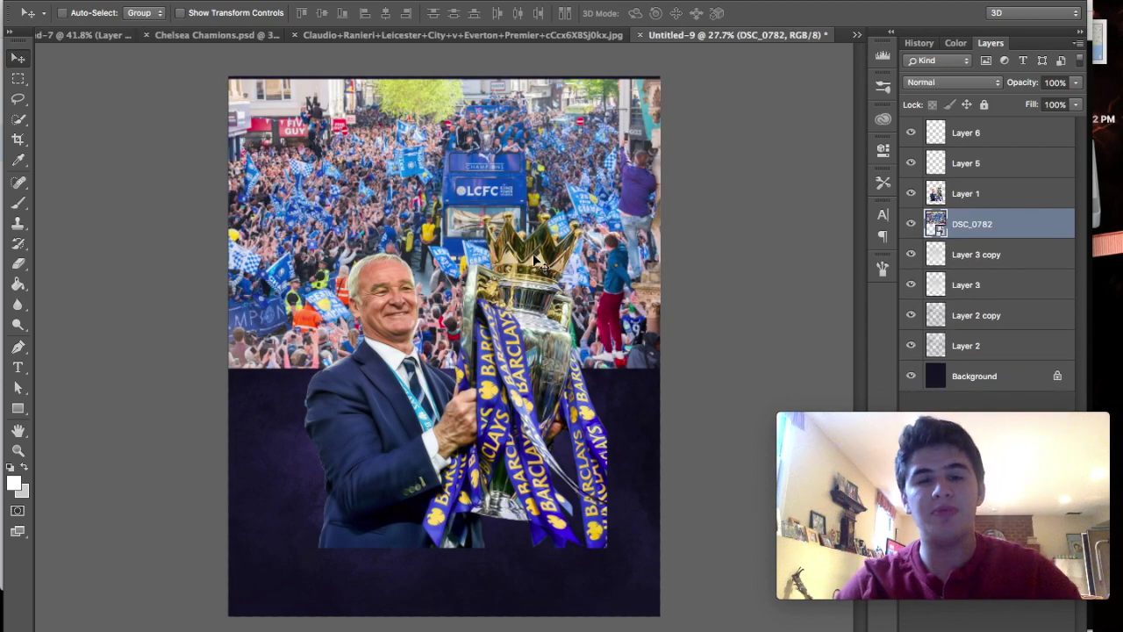
pyautogui.click(17, 263)
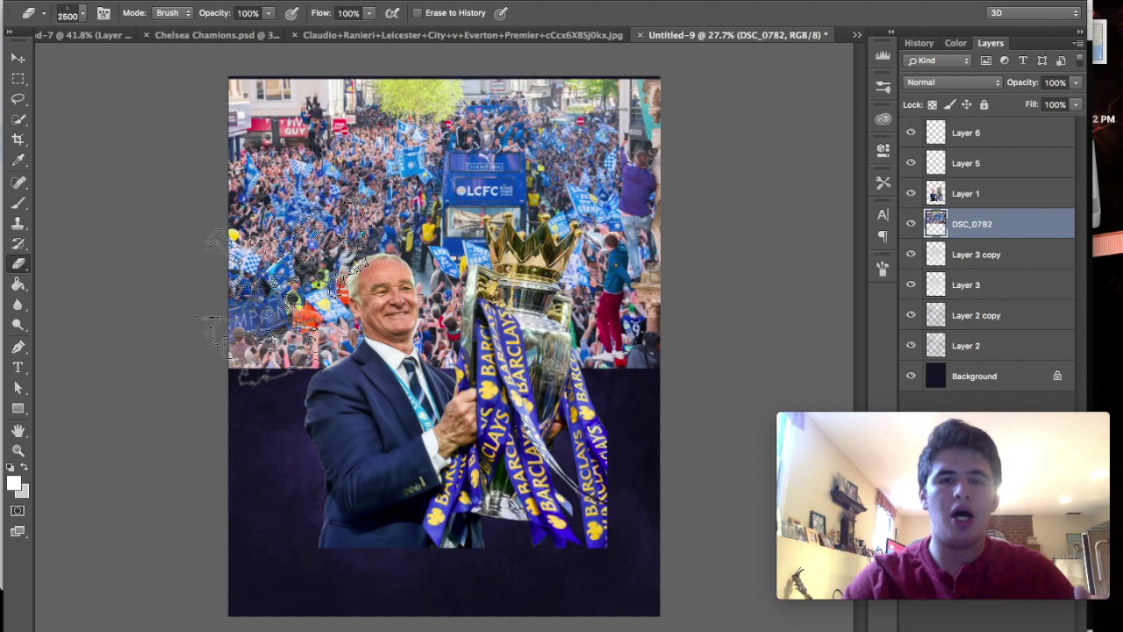
pyautogui.scroll(2, 444, 347)
pyautogui.hotkey('ctrl', 'd')
# Free-transform the crowd photo to about 131% and position it over the upper poster.
pyautogui.hotkey('ctrl', 't')
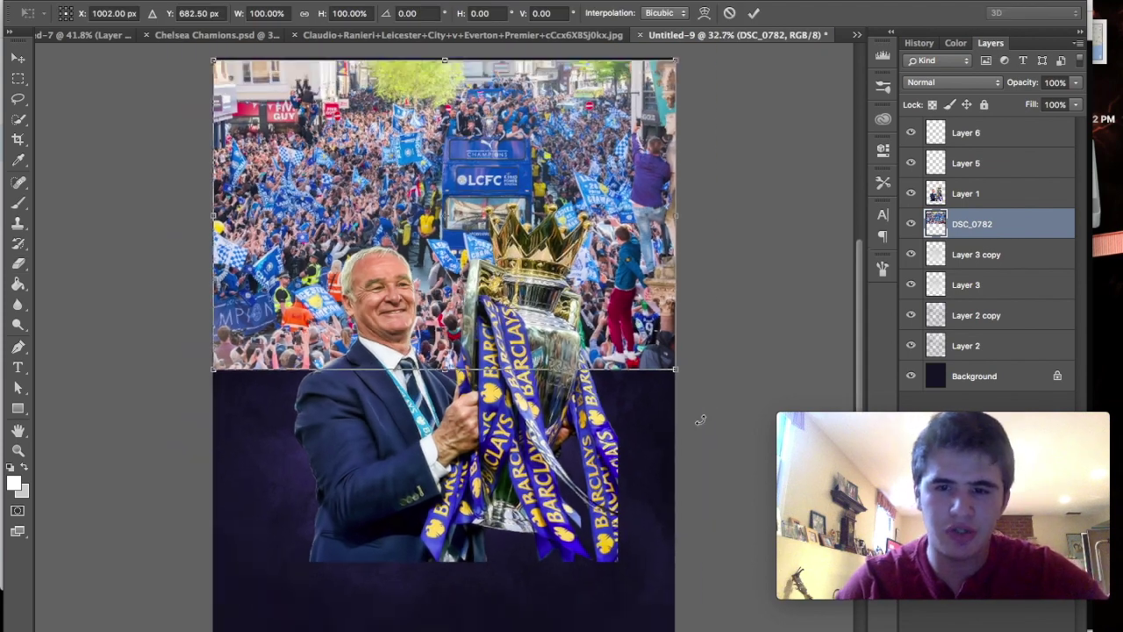
pyautogui.scroll(-3, 444, 346)
pyautogui.moveTo(642, 372); pyautogui.dragTo(725, 409)
pyautogui.moveTo(636, 298)
pyautogui.mouseDown()
pyautogui.moveTo(553, 276)
pyautogui.moveTo(605, 289)
pyautogui.mouseUp()
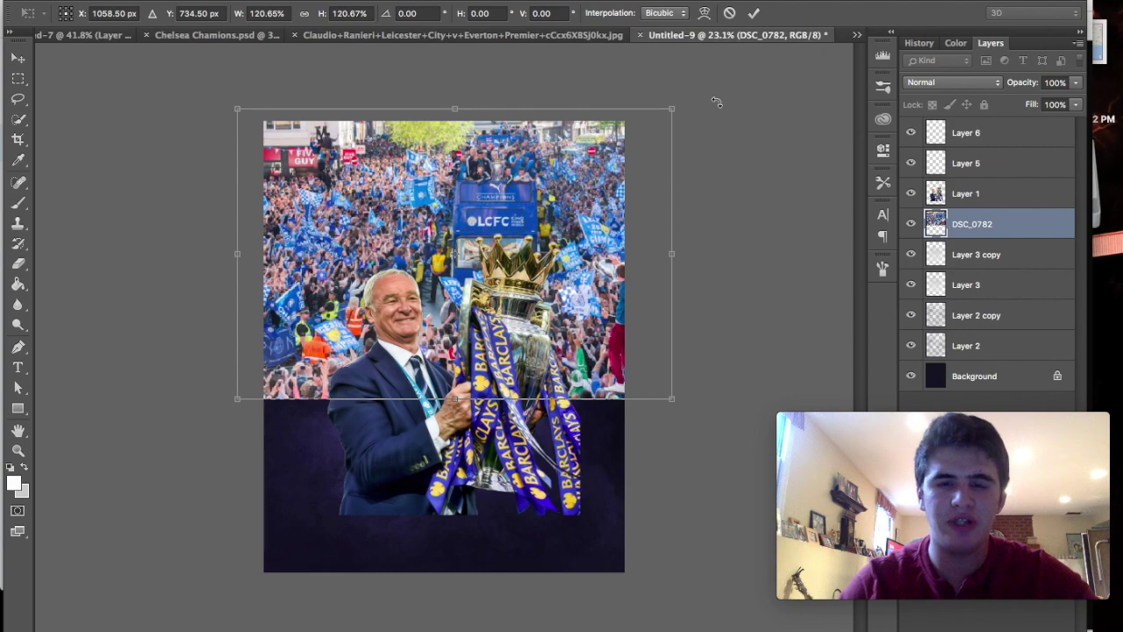
pyautogui.moveTo(677, 113); pyautogui.dragTo(713, 82)
pyautogui.moveTo(632, 168); pyautogui.dragTo(612, 187)
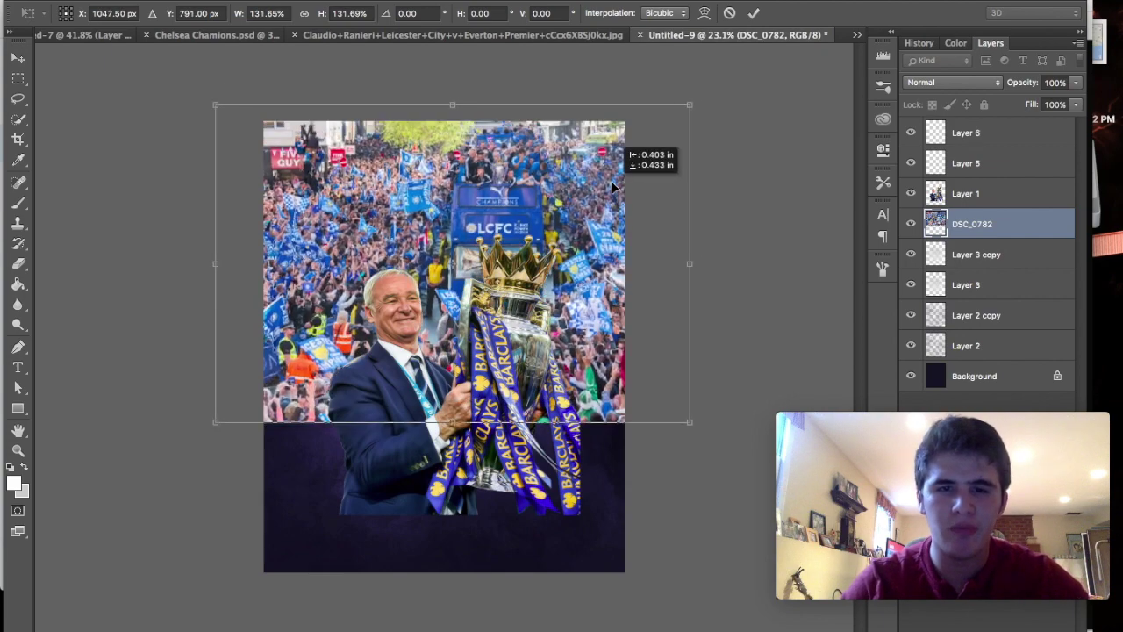
pyautogui.press('Return')
# Add a layer mask to the DSC_0782 crowd photo layer.
pyautogui.press('e')
pyautogui.scroll(3, 444, 347)
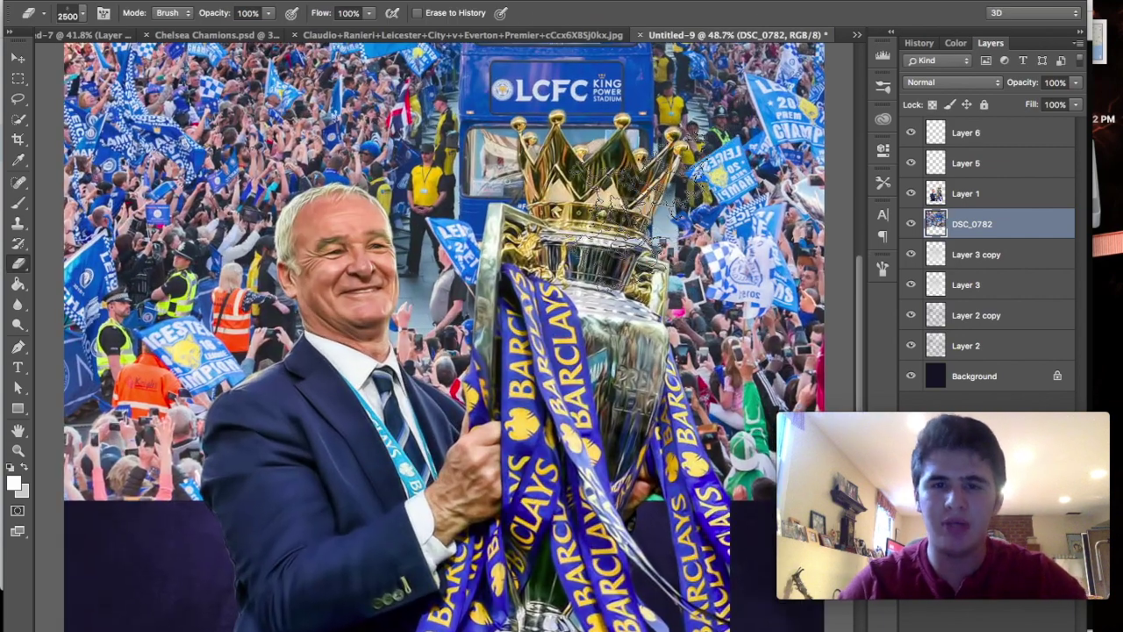
pyautogui.scroll(2, 444, 348)
pyautogui.scroll(5, 444, 347)
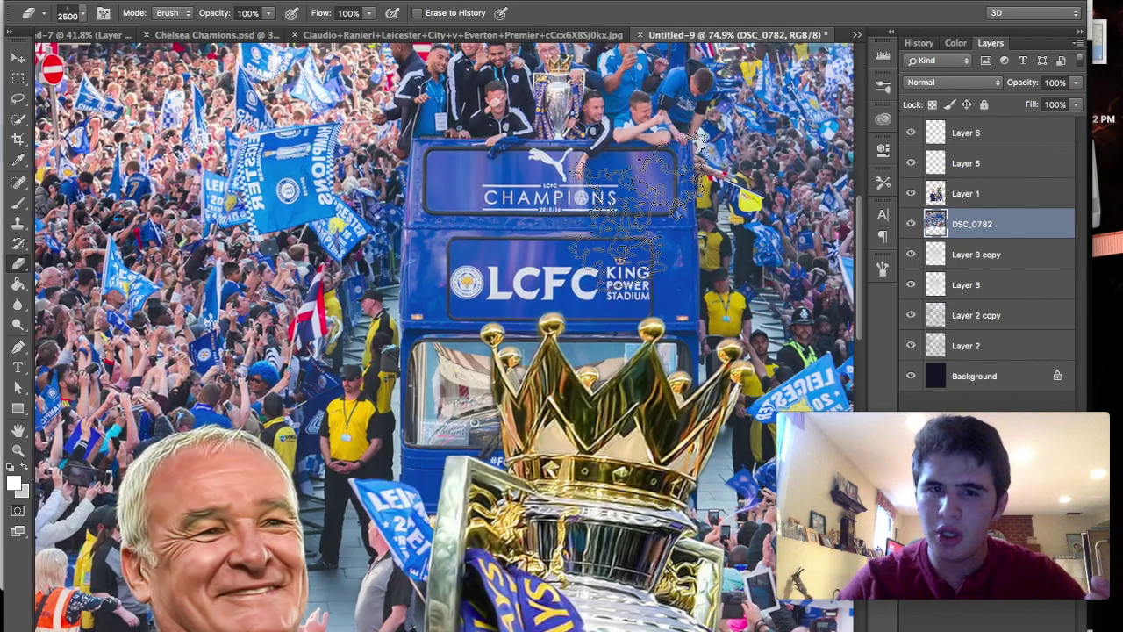
pyautogui.scroll(5, 443, 347)
pyautogui.scroll(1, 614, 184)
pyautogui.scroll(1, 609, 178)
pyautogui.scroll(1, 609, 178)
pyautogui.scroll(-1, 610, 179)
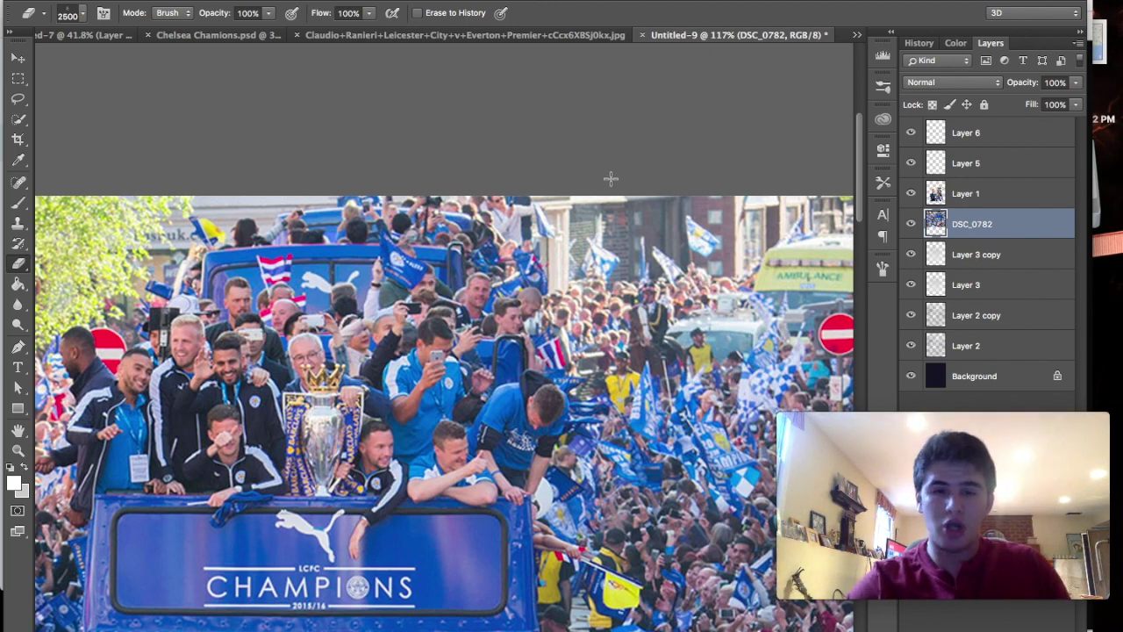
pyautogui.scroll(2, 326, 315)
pyautogui.scroll(3, 326, 316)
pyautogui.scroll(2, 376, 357)
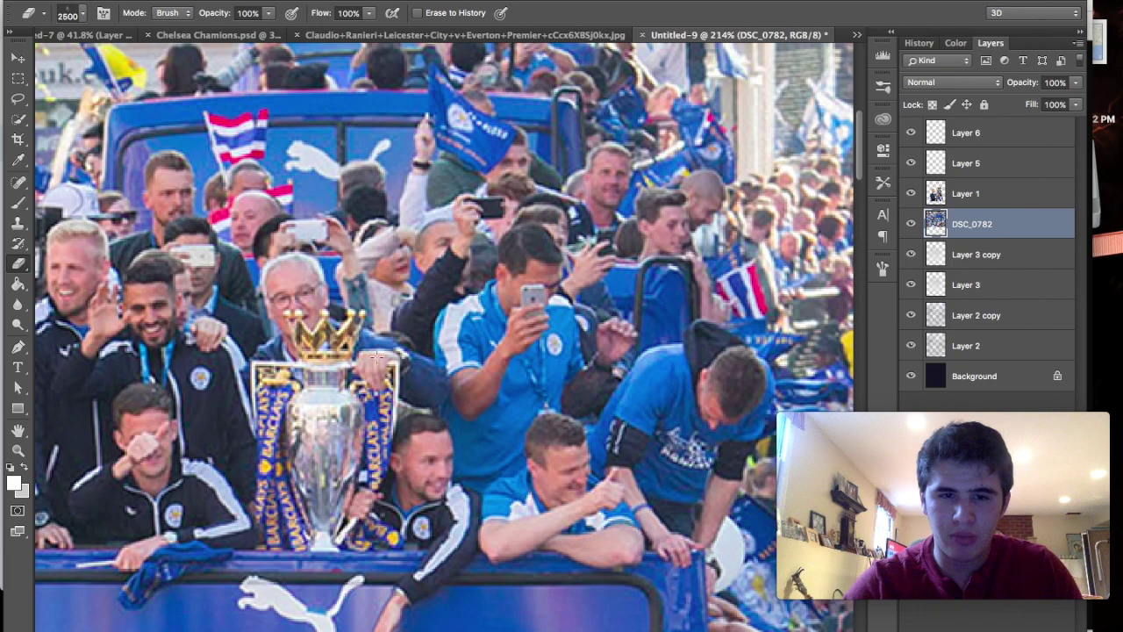
pyautogui.scroll(-1, 431, 218)
pyautogui.scroll(-2, 431, 218)
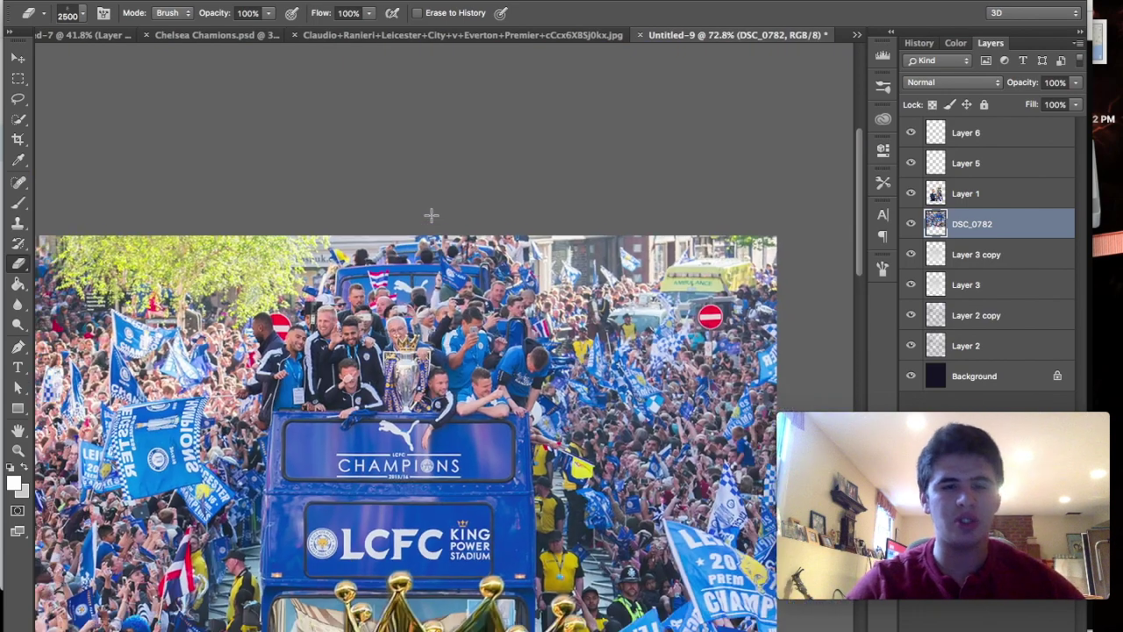
pyautogui.scroll(-2, 431, 218)
pyautogui.scroll(-1, 431, 218)
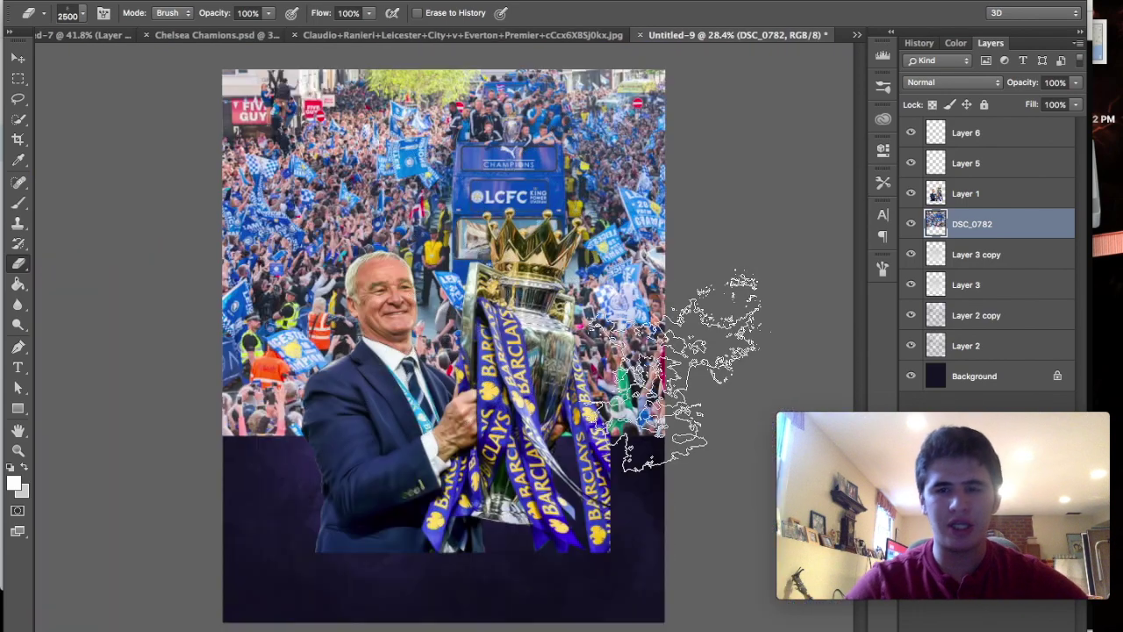
pyautogui.click(955, 593)
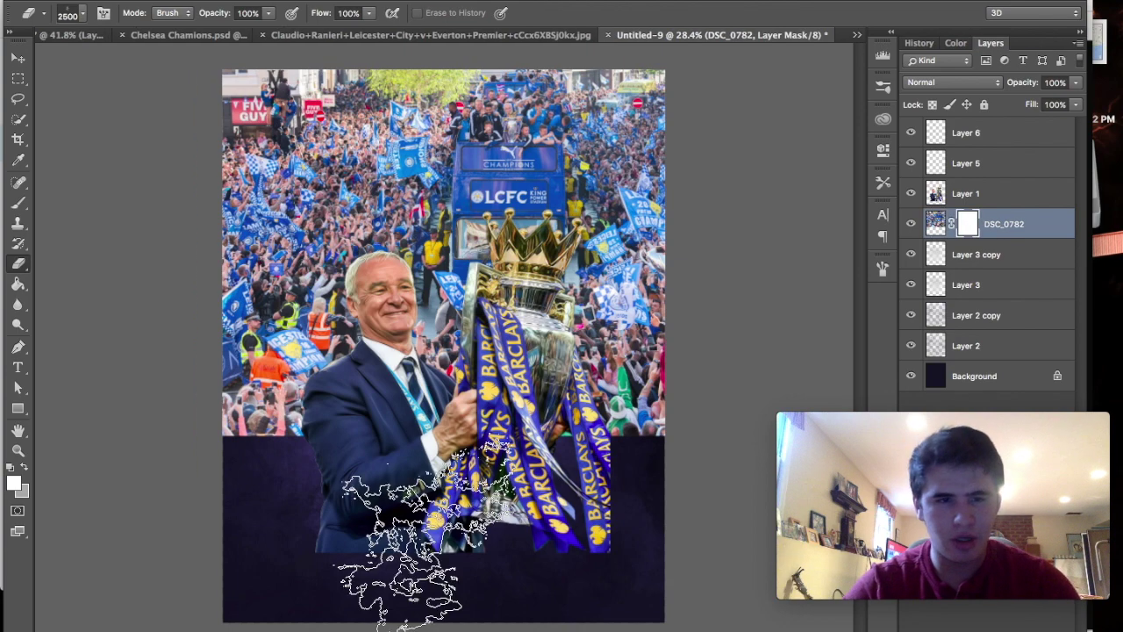
# Fill the crowd photo's mask with black and set up a smaller brush.
pyautogui.click(17, 285)
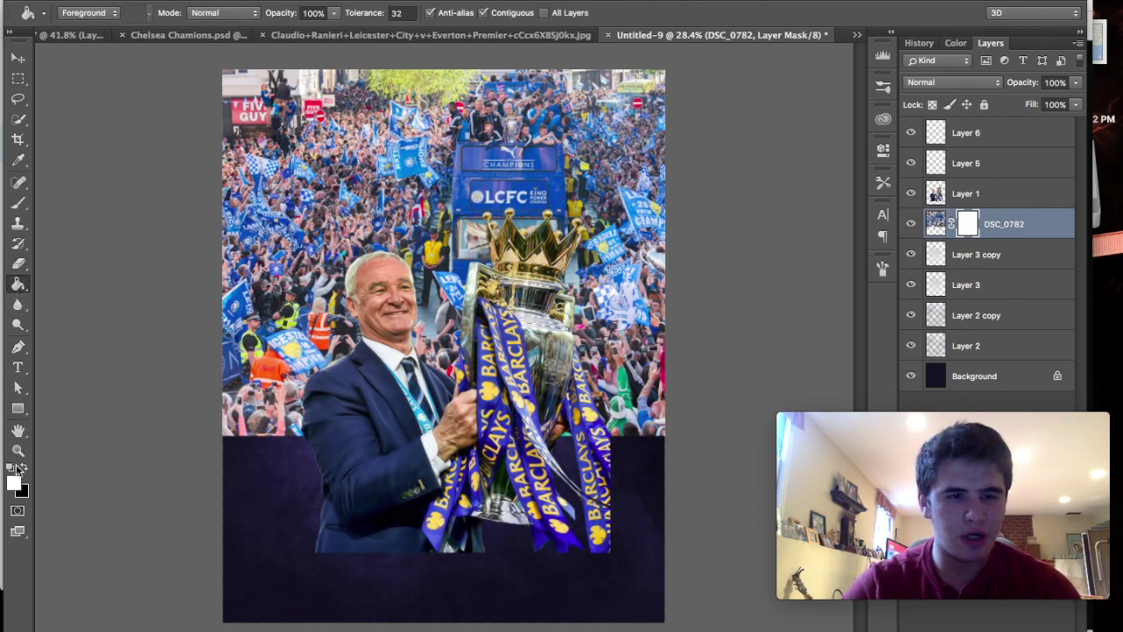
pyautogui.click(522, 230)
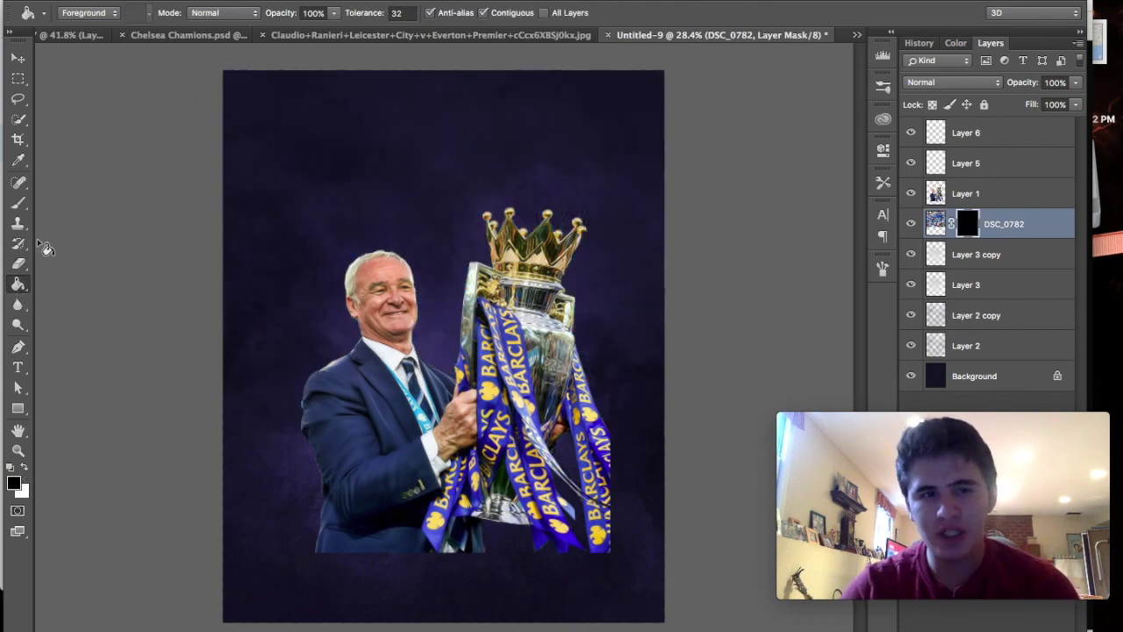
pyautogui.click(19, 205)
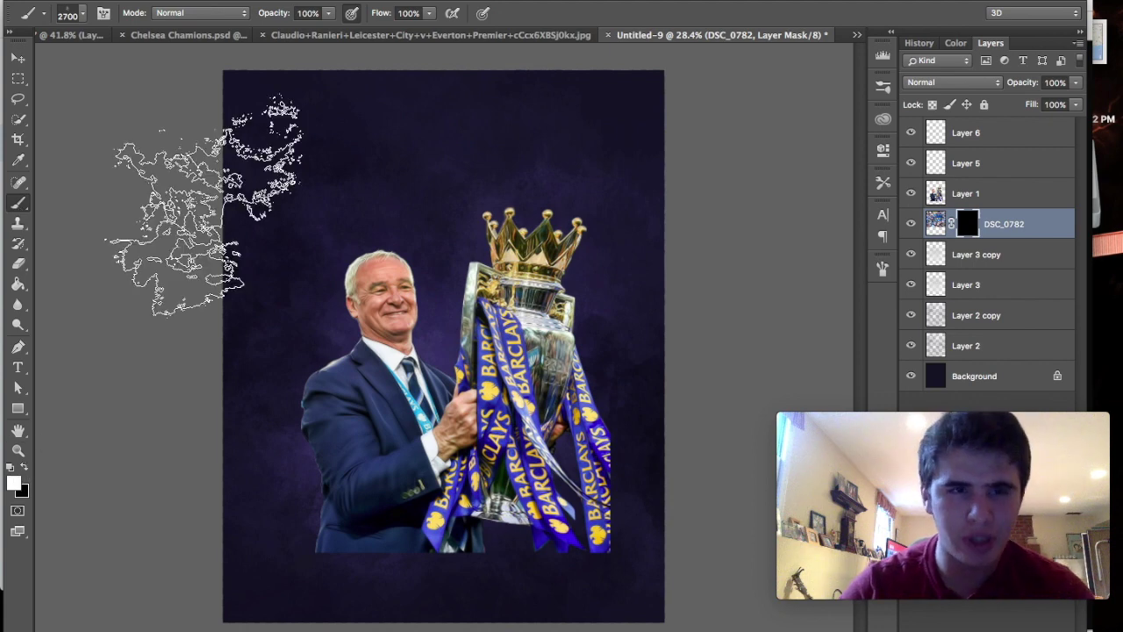
pyautogui.click(83, 14)
pyautogui.press('Return')
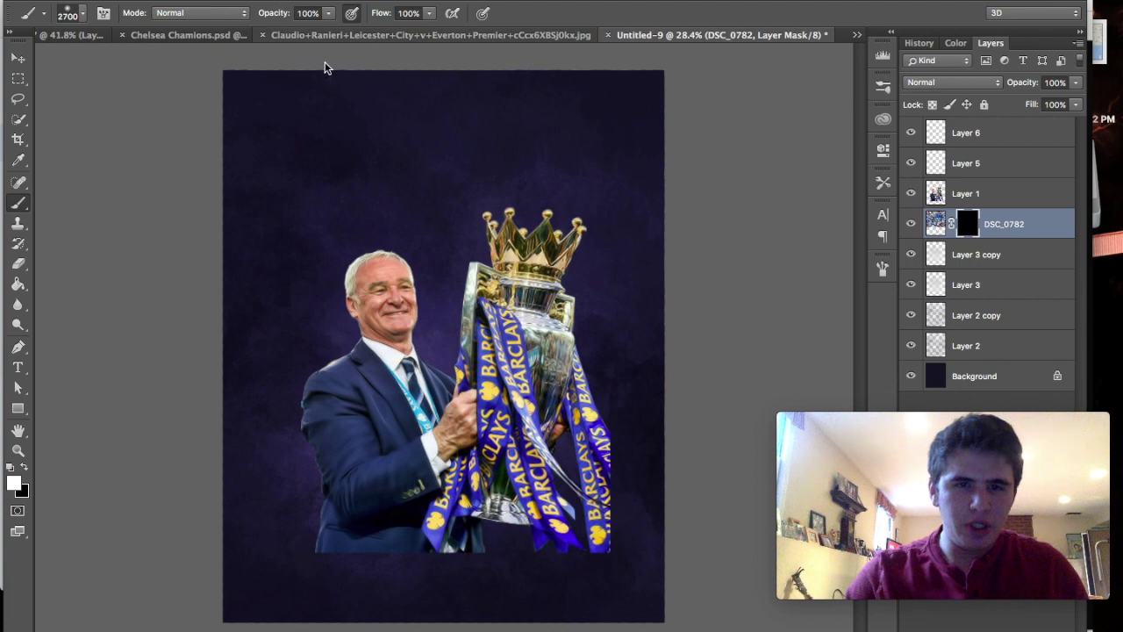
pyautogui.press('[')
pyautogui.press('[')
pyautogui.press('[')
pyautogui.press('[')
pyautogui.press('[')
pyautogui.press('[')
pyautogui.press('[')
pyautogui.press('[')
pyautogui.press('[')
# Softly reveal the crowd across the upper poster by painting on the mask.
pyautogui.click(408, 145)
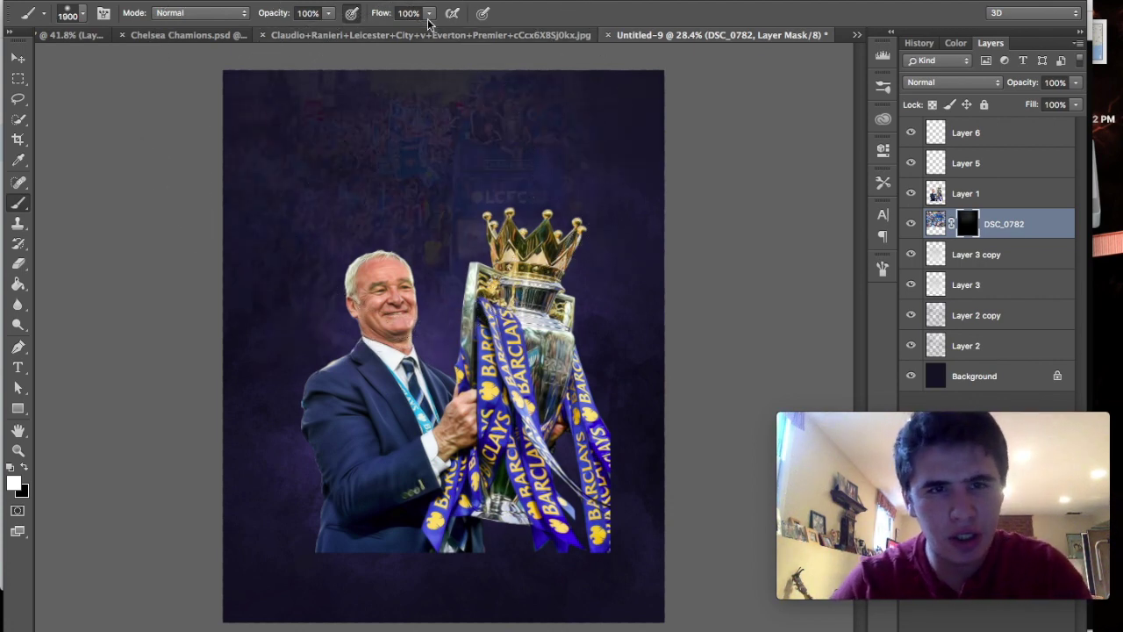
pyautogui.click(562, 157)
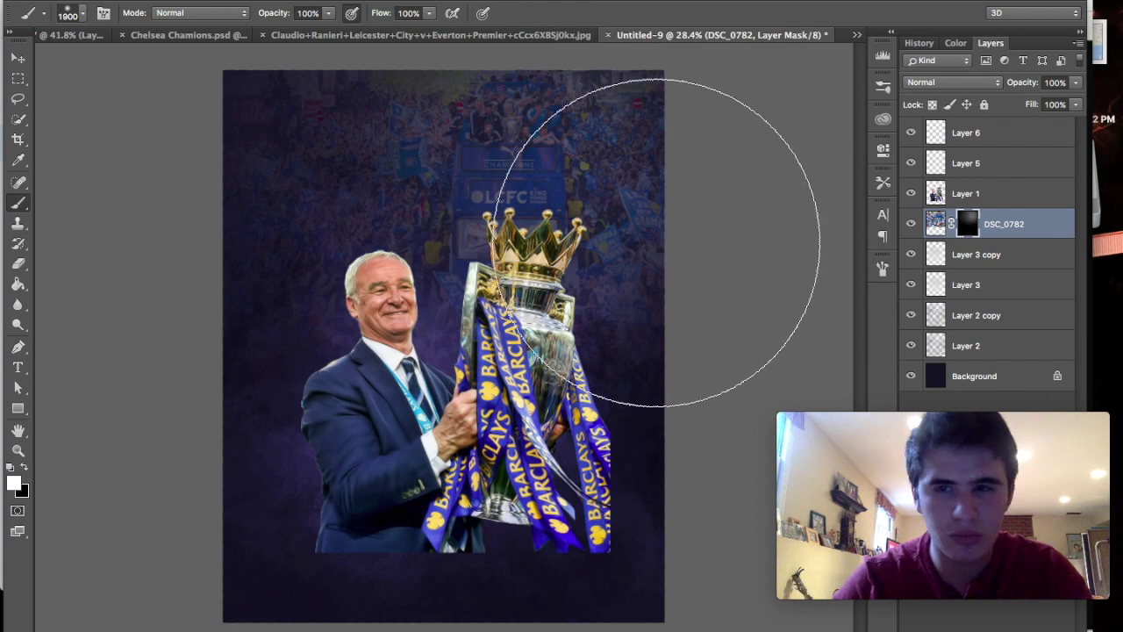
pyautogui.hotkey('ctrl', 'alt', 'z')
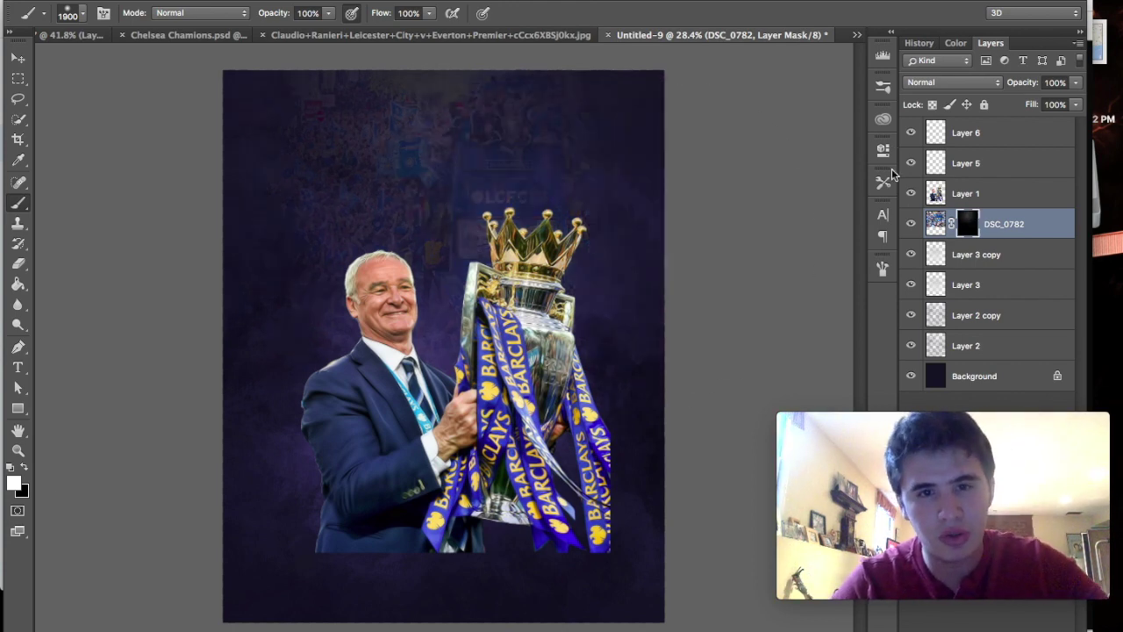
pyautogui.hotkey('ctrl', 'alt', 'z')
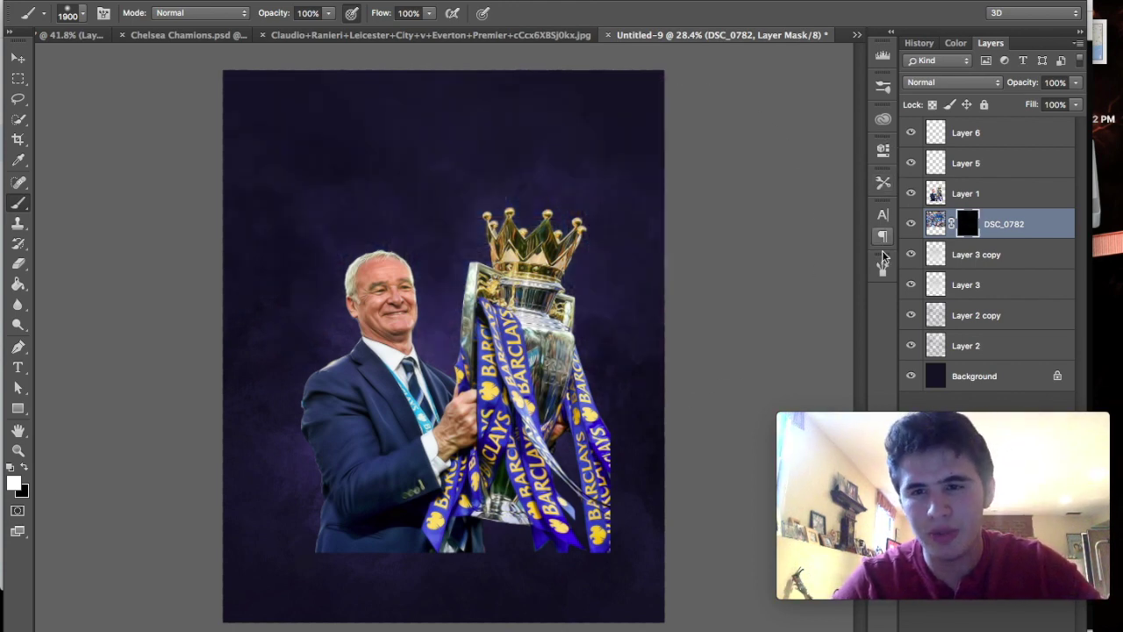
pyautogui.click(883, 267)
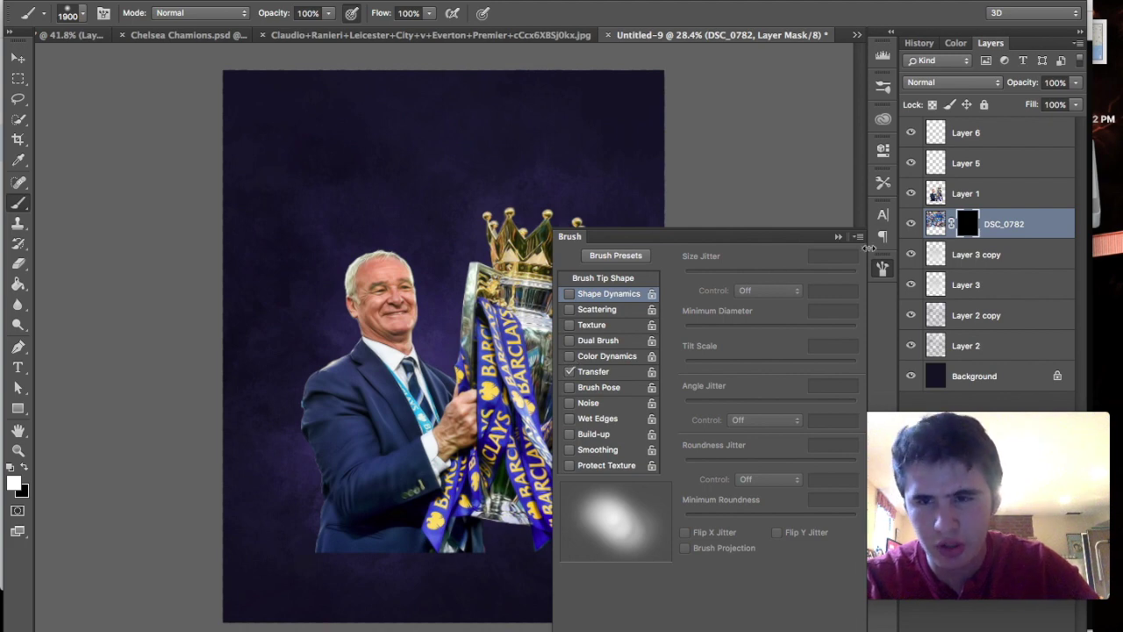
pyautogui.click(882, 267)
pyautogui.click(410, 186)
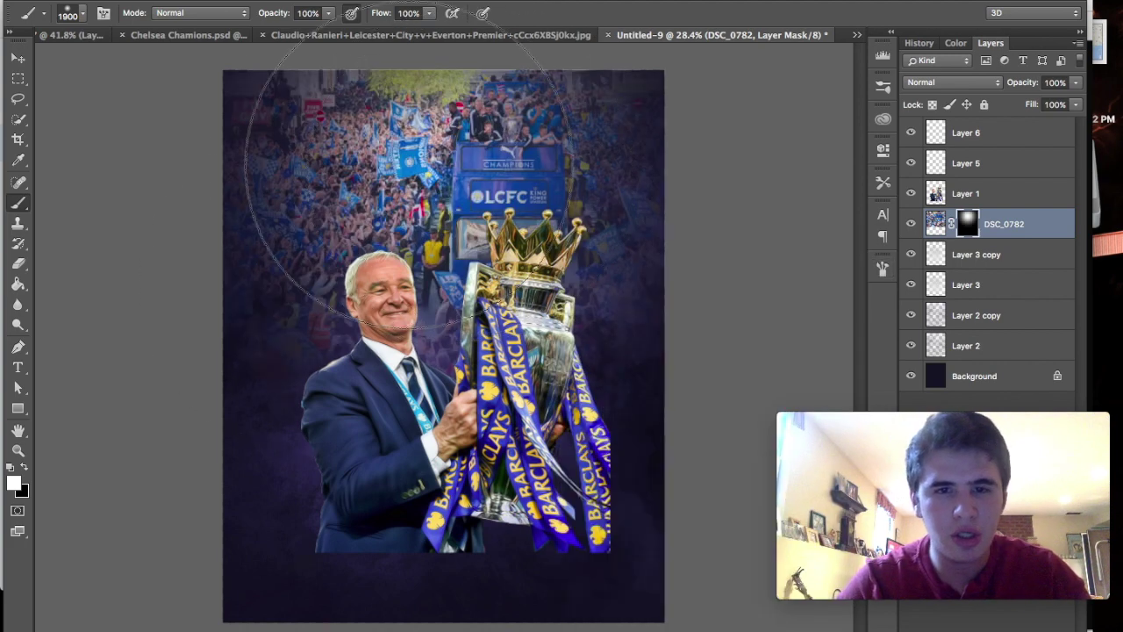
pyautogui.moveTo(527, 138); pyautogui.dragTo(596, 175)
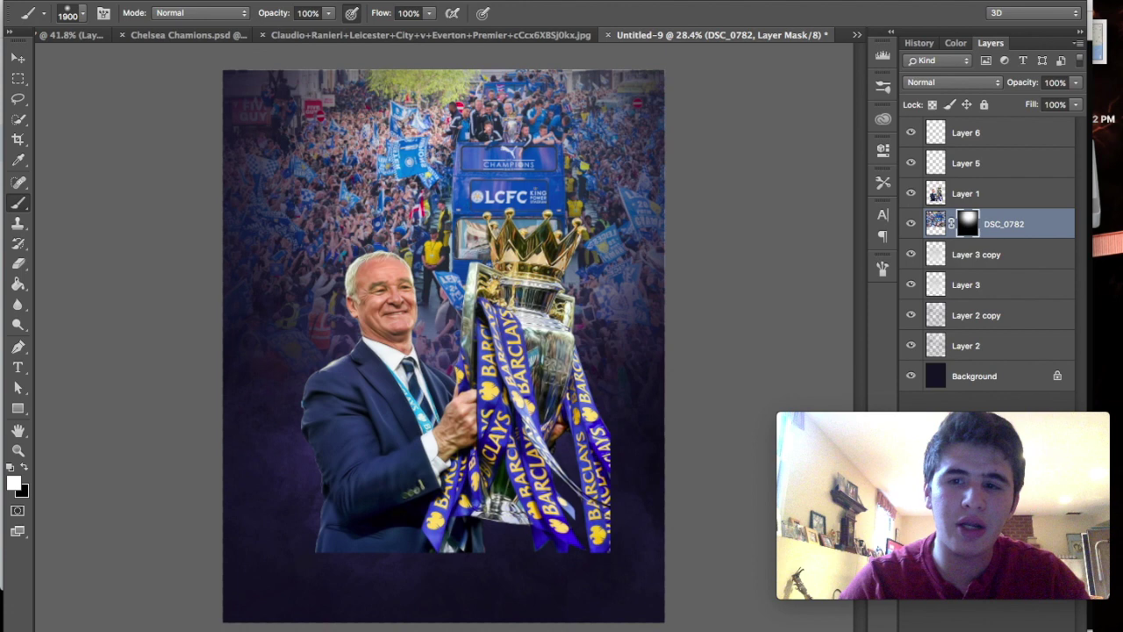
# Nudge the crowd photo up slightly, then return to its mask with a white brush.
pyautogui.click(935, 223)
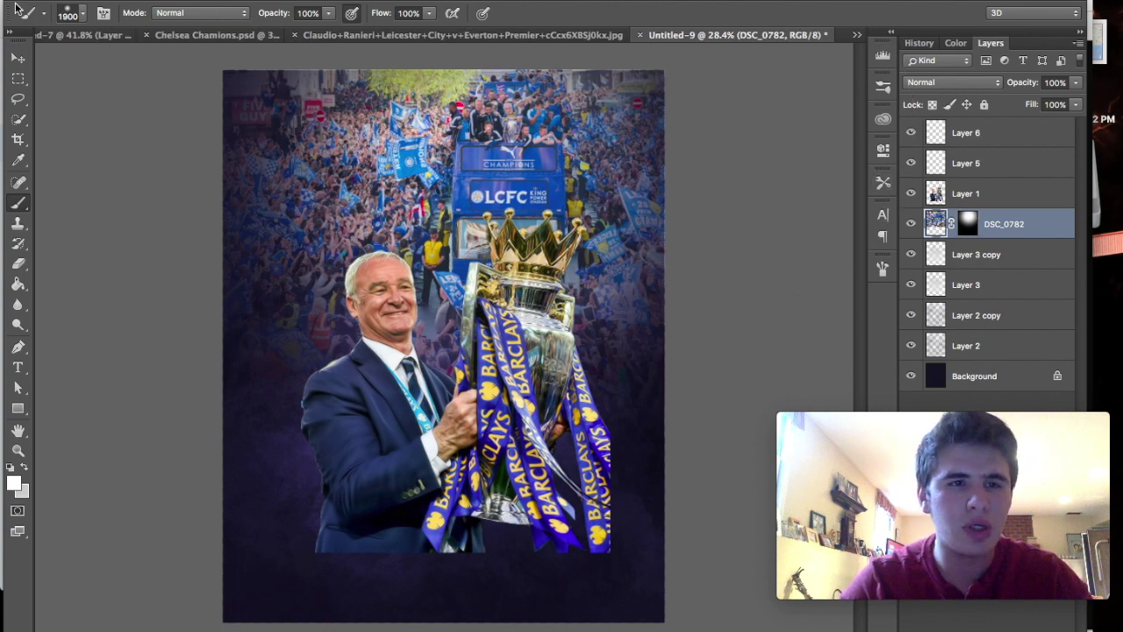
pyautogui.click(17, 61)
pyautogui.hotkey('shift', 'Up')
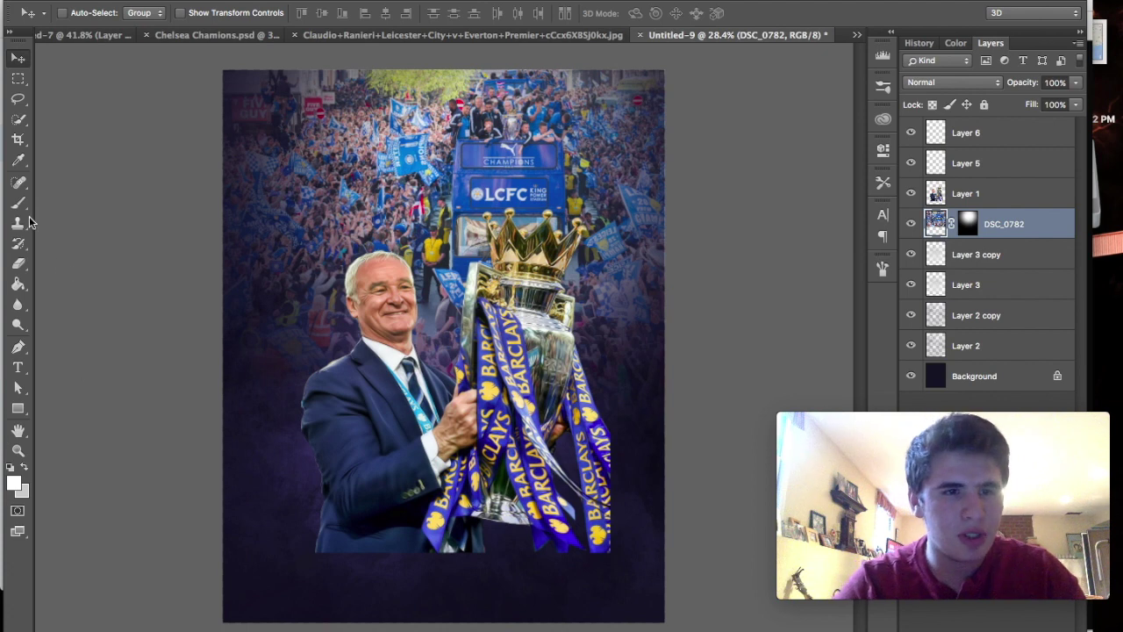
pyautogui.press('b')
pyautogui.click(24, 466)
pyautogui.click(966, 224)
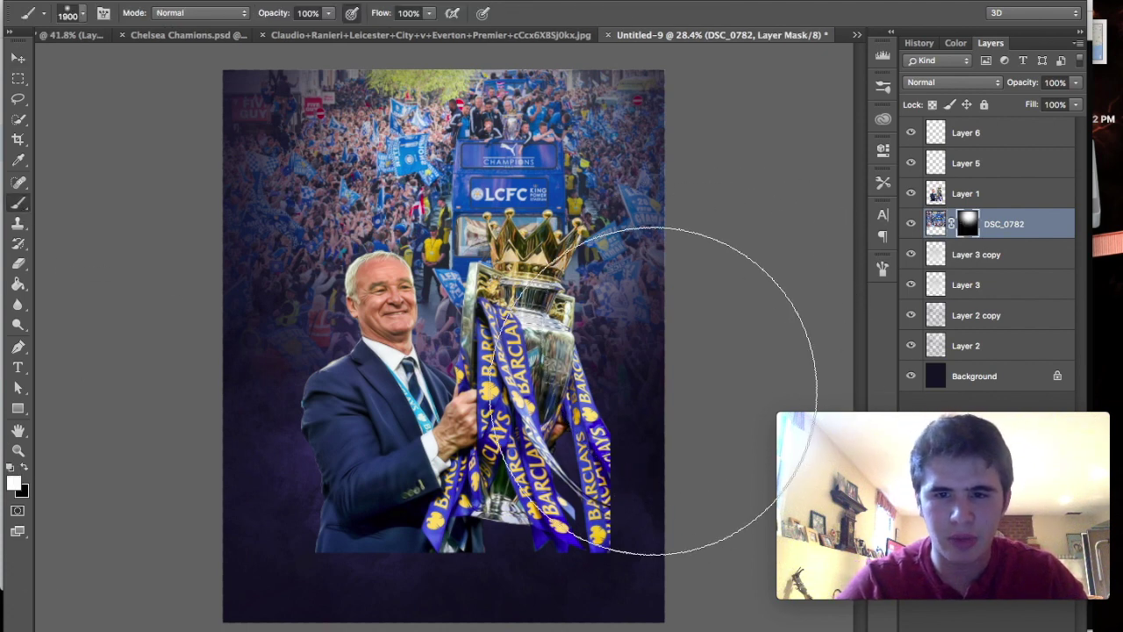
pyautogui.press('x')
# Refine the mask along the right edge and left of Ranieri, then open Hue/Saturation.
pyautogui.moveTo(720, 228)
pyautogui.mouseDown()
pyautogui.moveTo(728, 378)
pyautogui.moveTo(702, 263)
pyautogui.mouseUp()
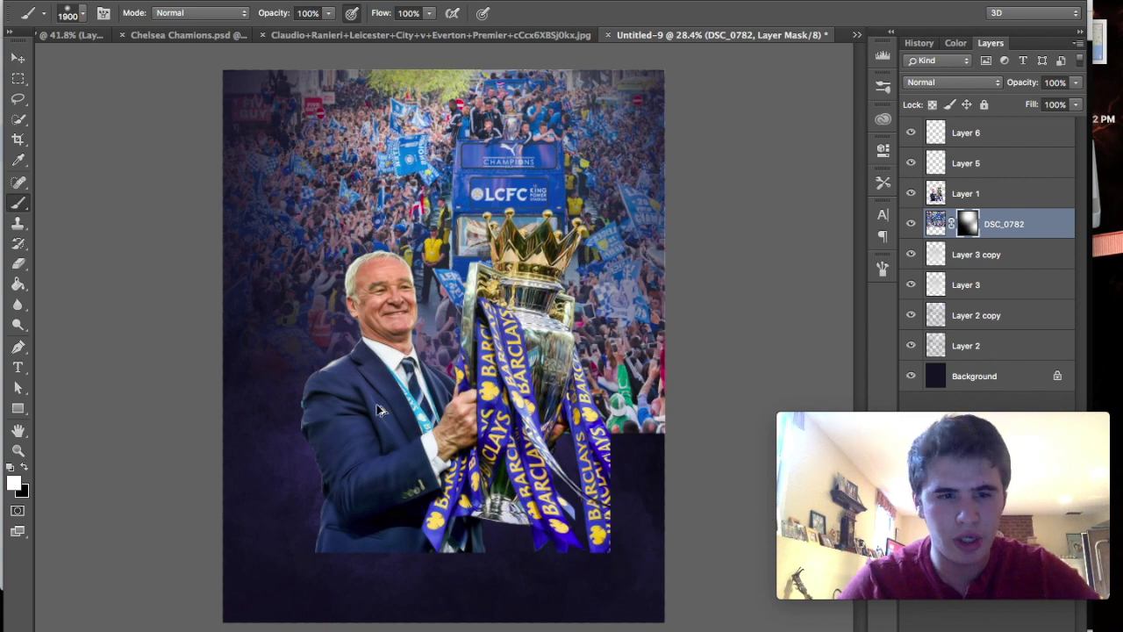
pyautogui.moveTo(702, 316); pyautogui.dragTo(693, 421)
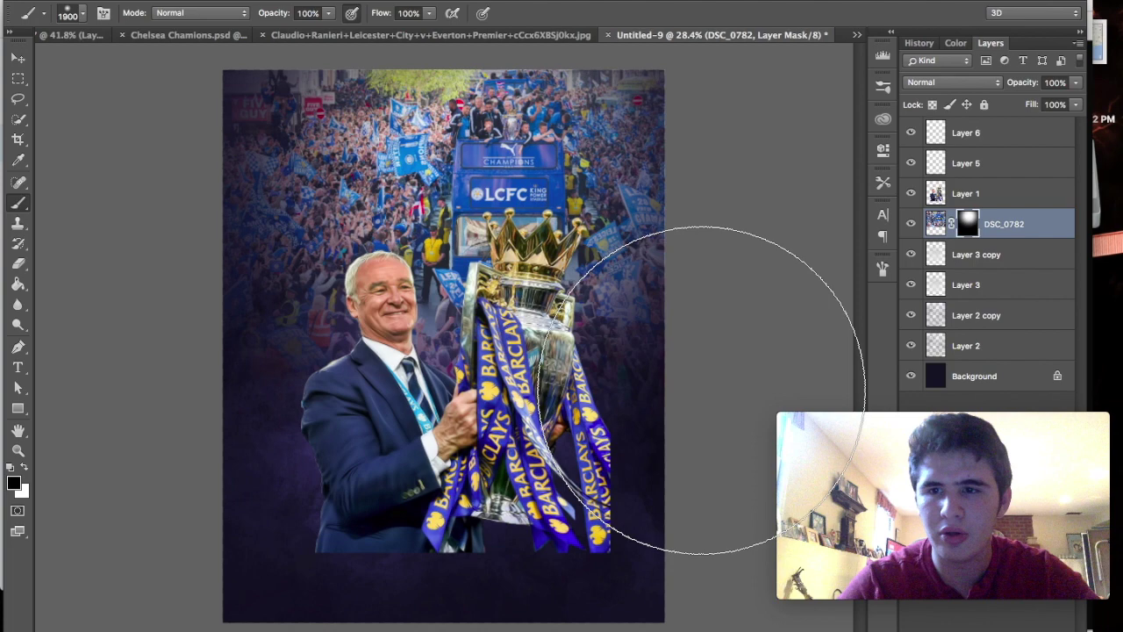
pyautogui.moveTo(728, 351); pyautogui.dragTo(714, 376)
pyautogui.moveTo(255, 381)
pyautogui.mouseDown()
pyautogui.moveTo(501, 439)
pyautogui.moveTo(401, 401)
pyautogui.mouseUp()
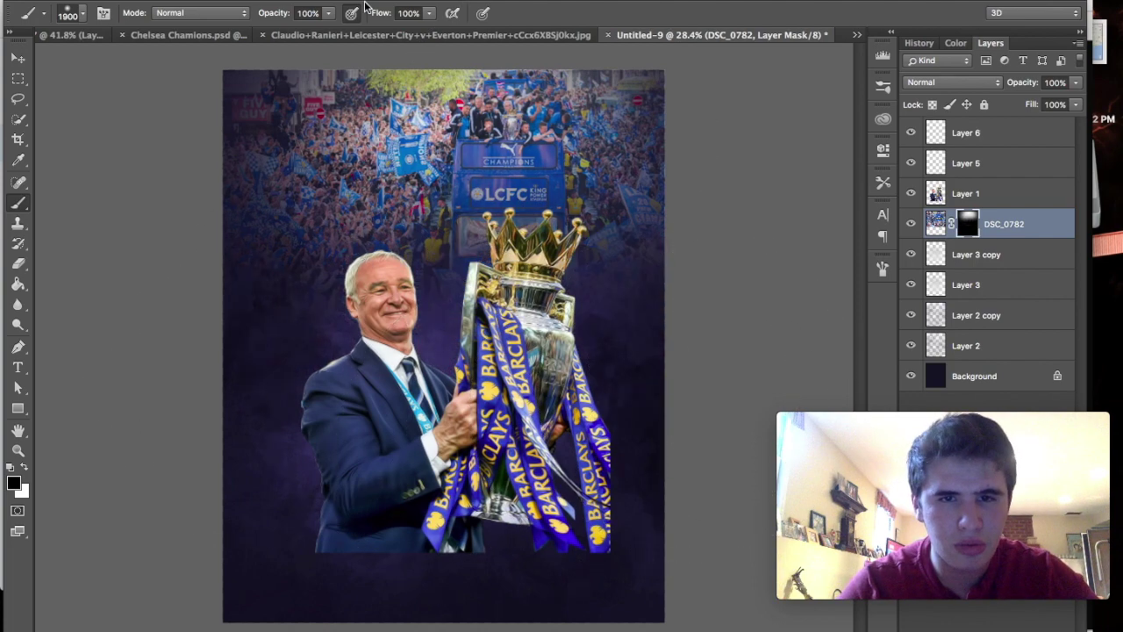
pyautogui.scroll(-1, 435, 94)
pyautogui.scroll(3, 435, 94)
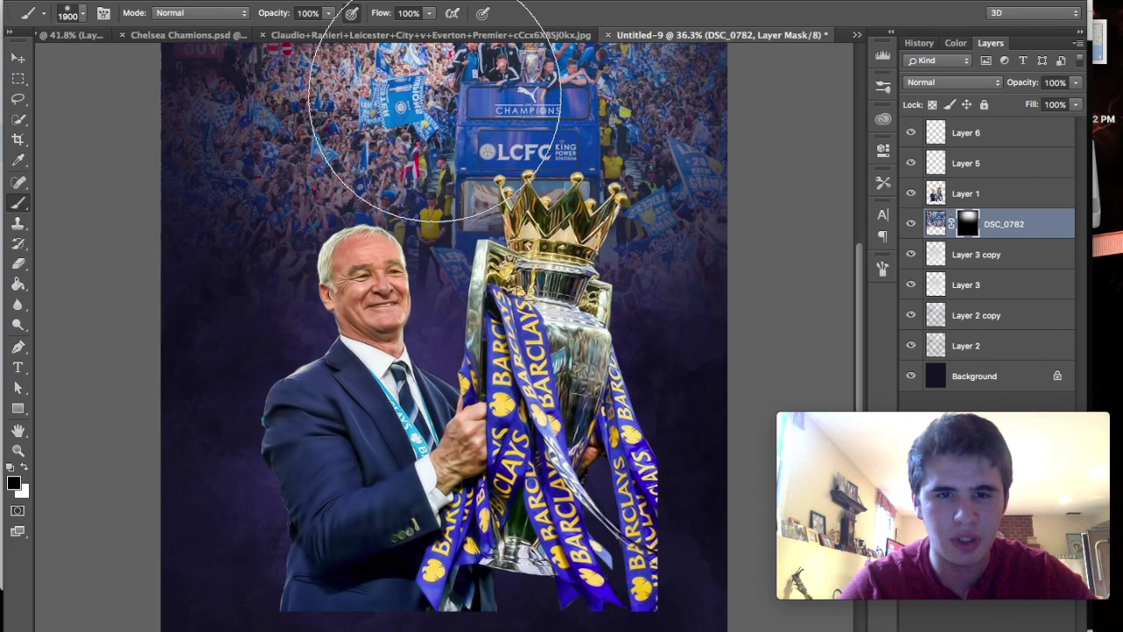
pyautogui.scroll(-1, 171, 366)
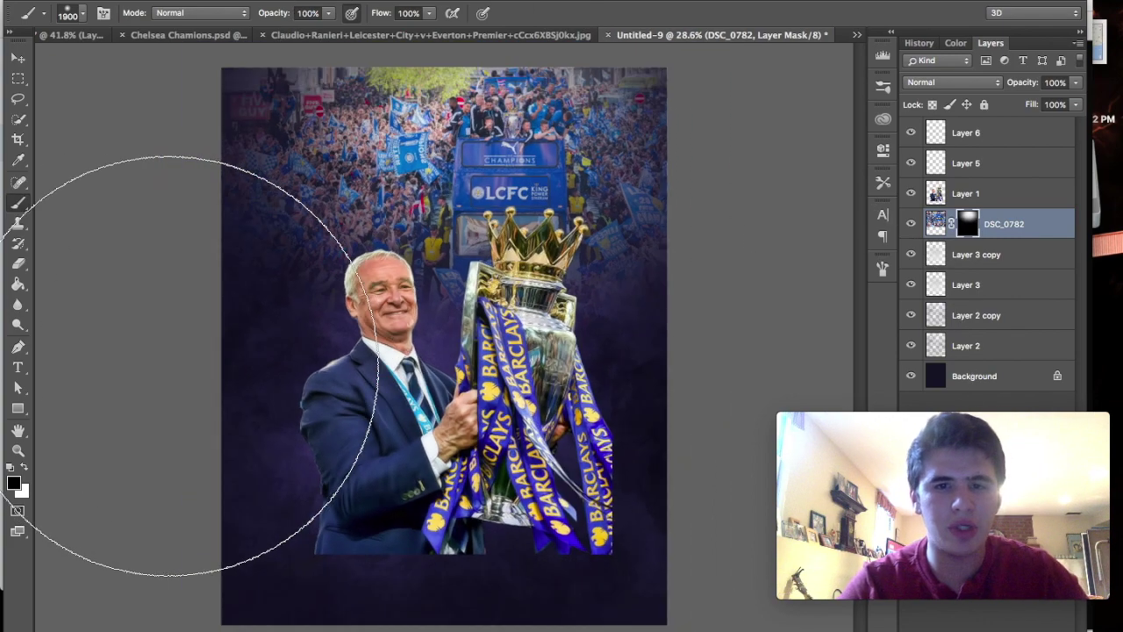
pyautogui.scroll(1, 171, 366)
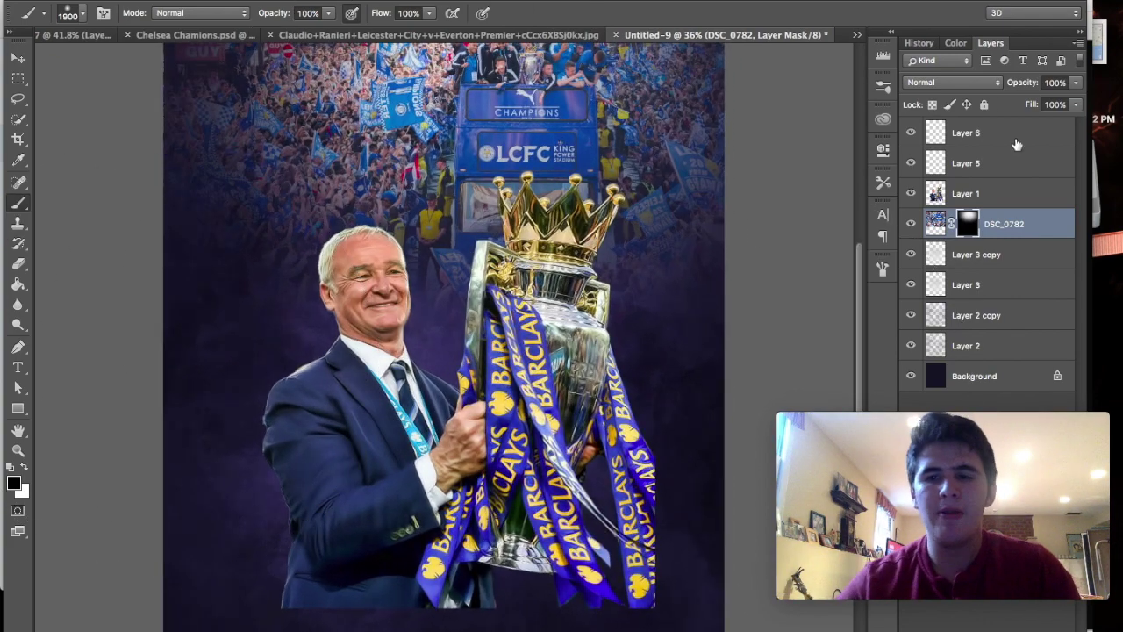
pyautogui.click(934, 226)
pyautogui.scroll(-1, 662, 213)
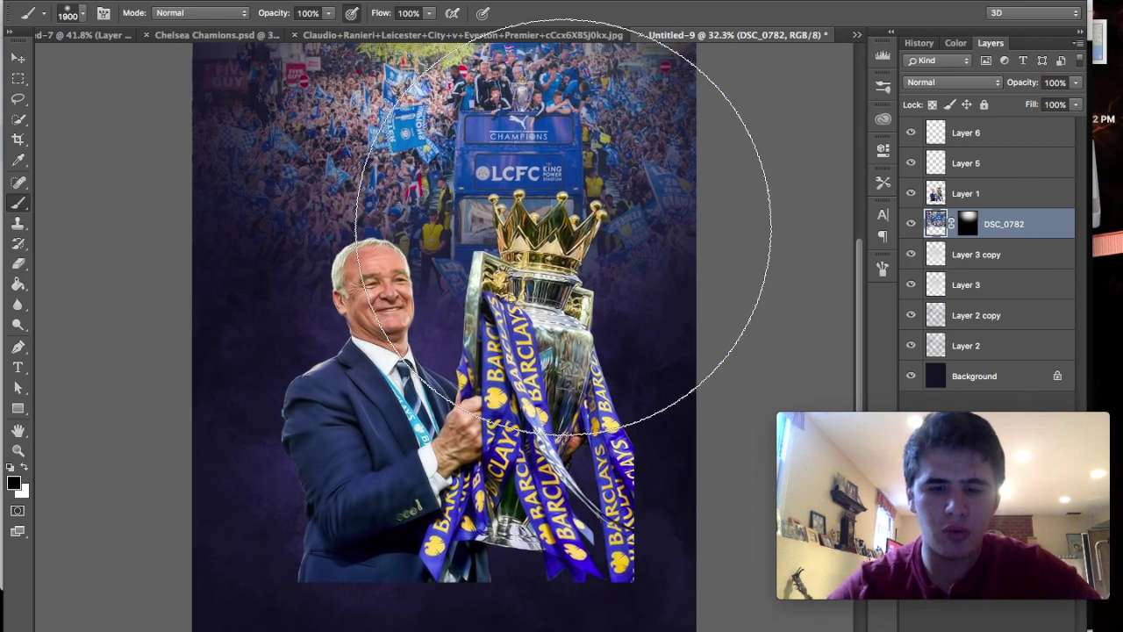
pyautogui.hotkey('ctrl', 'u')
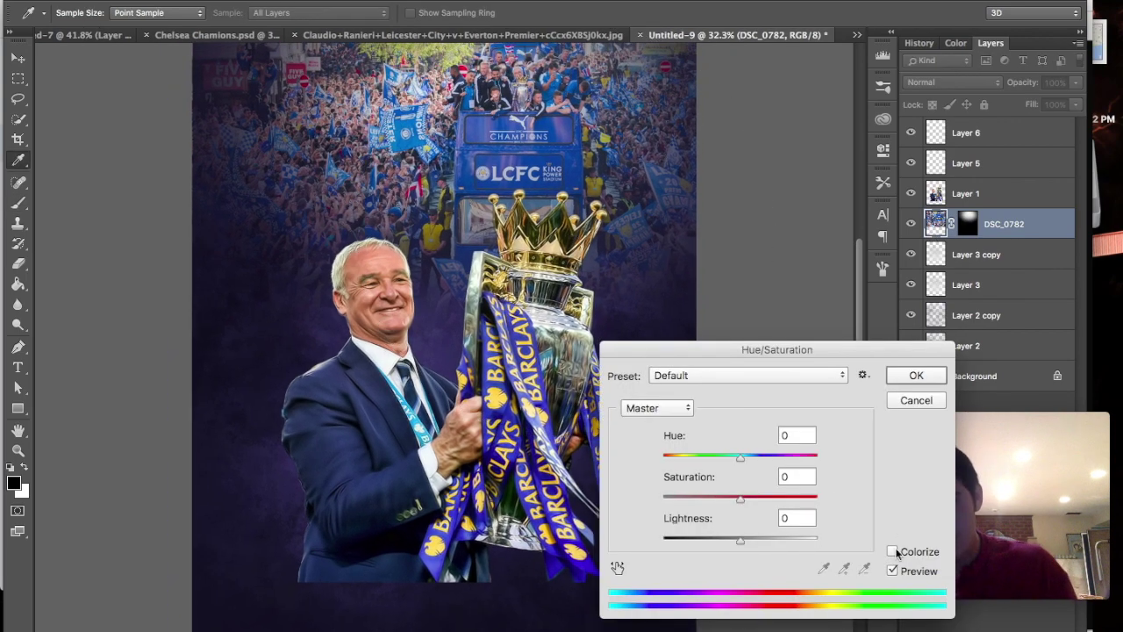
# Colorize the crowd photo purple with Hue 248 and Saturation 26.
pyautogui.click(894, 552)
pyautogui.moveTo(759, 456); pyautogui.dragTo(770, 458)
pyautogui.moveTo(731, 505)
pyautogui.mouseDown()
pyautogui.moveTo(688, 498)
pyautogui.moveTo(703, 497)
pyautogui.mouseUp()
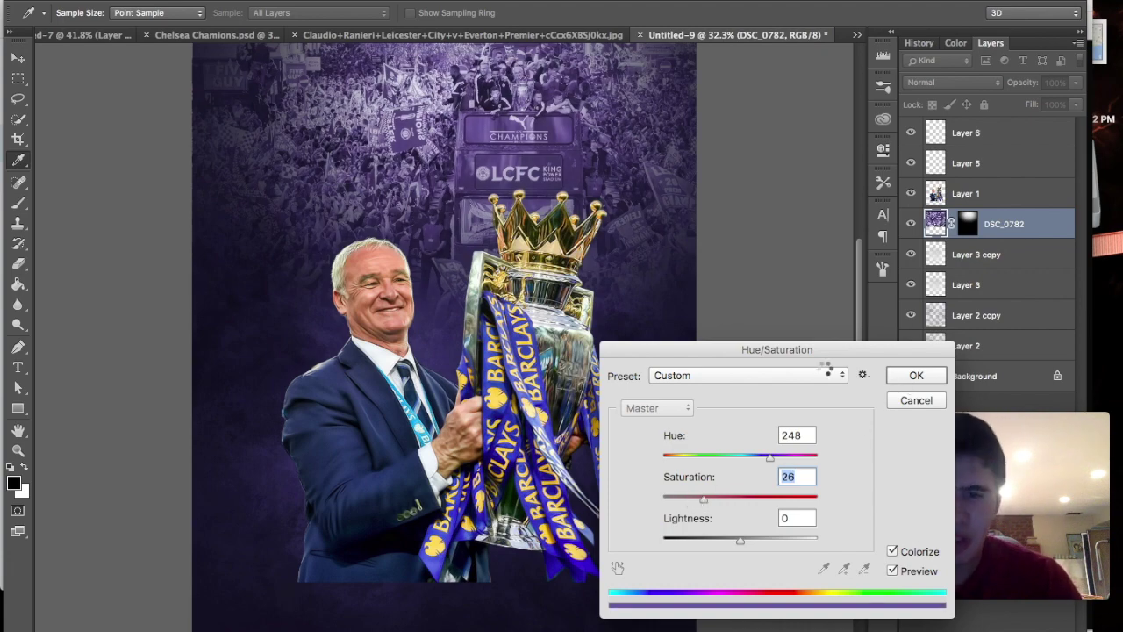
pyautogui.click(885, 378)
pyautogui.press('b')
pyautogui.scroll(-2, 749, 359)
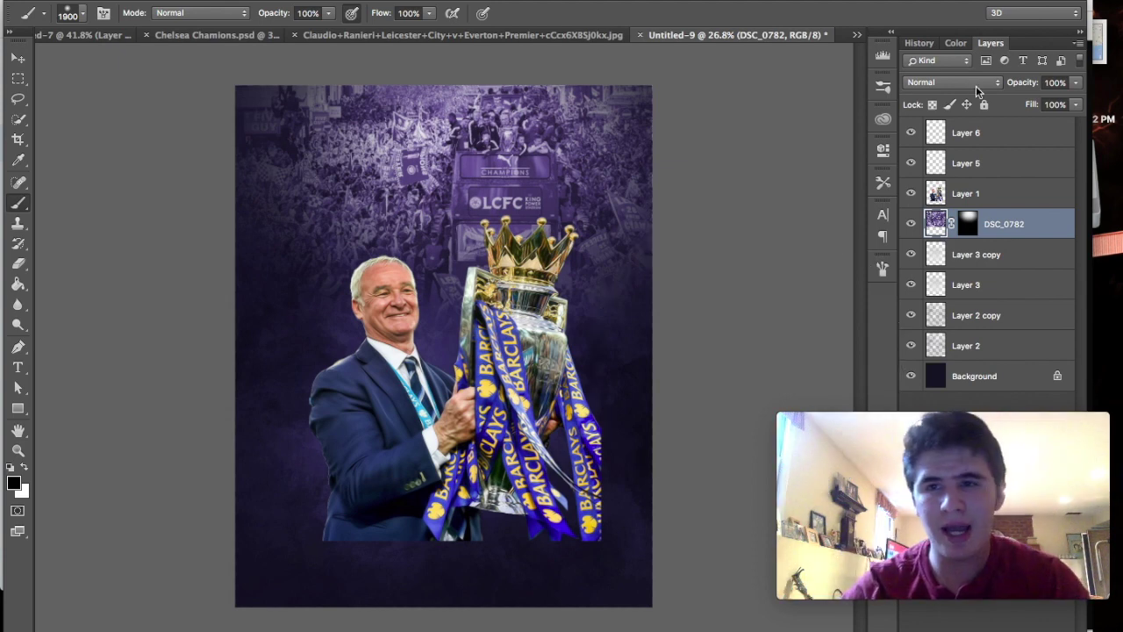
pyautogui.click(976, 84)
# Set the crowd layer's blend mode to Soft Light after trying Hard Light.
pyautogui.click(957, 273)
pyautogui.scroll(1, 703, 236)
pyautogui.scroll(1, 704, 235)
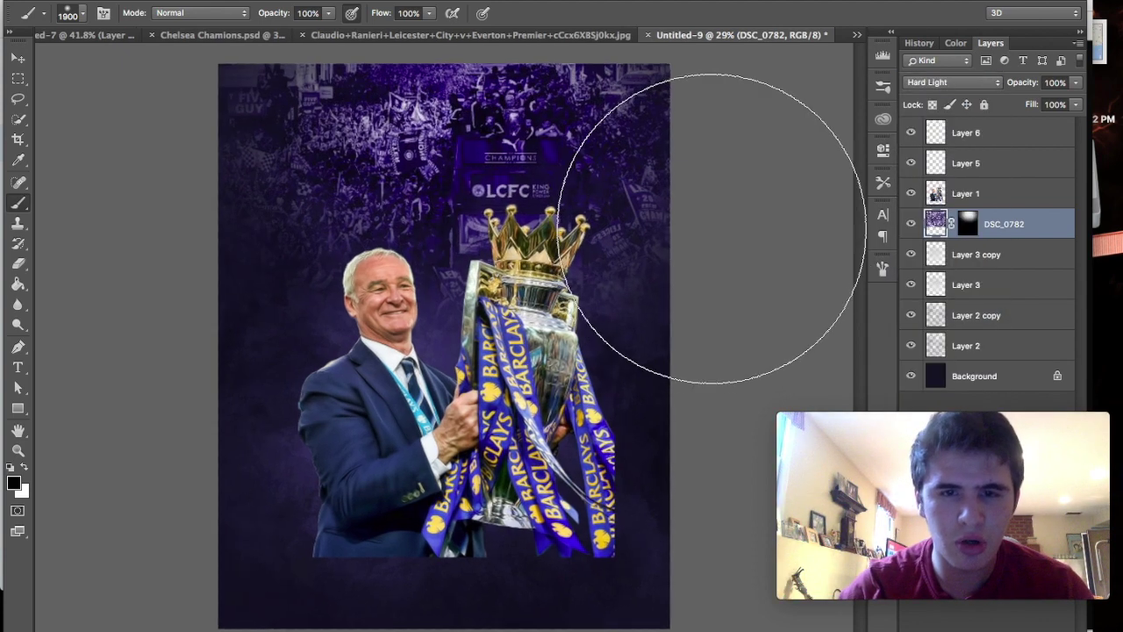
pyautogui.click(955, 84)
pyautogui.click(930, 78)
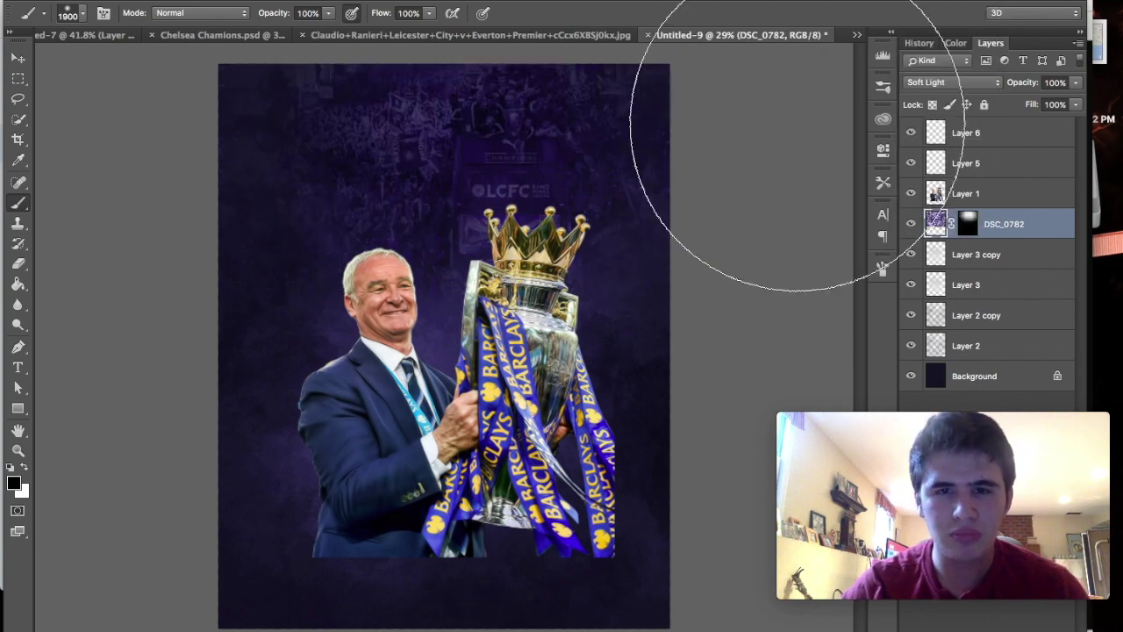
pyautogui.scroll(3, 795, 145)
pyautogui.scroll(-3, 797, 123)
pyautogui.scroll(2, 796, 122)
pyautogui.scroll(1, 797, 125)
pyautogui.scroll(1, 795, 127)
# Move Layer 5 below Layer 1 in the layer stack.
pyautogui.hotkey('ctrl', 'j')
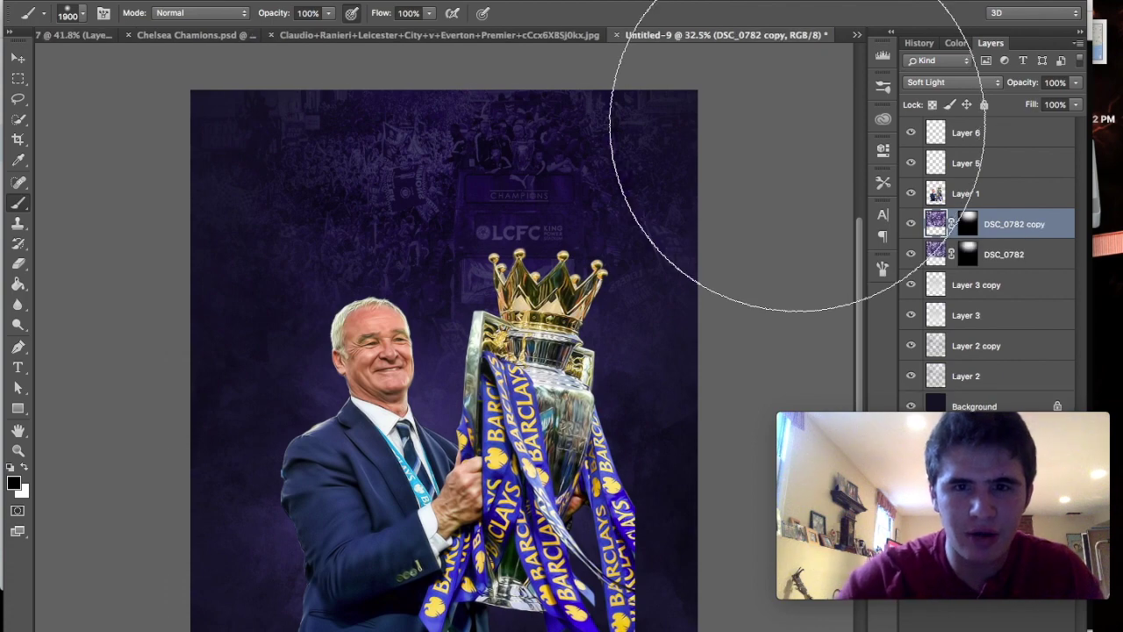
pyautogui.hotkey('ctrl', 'z')
pyautogui.scroll(-4, 538, 263)
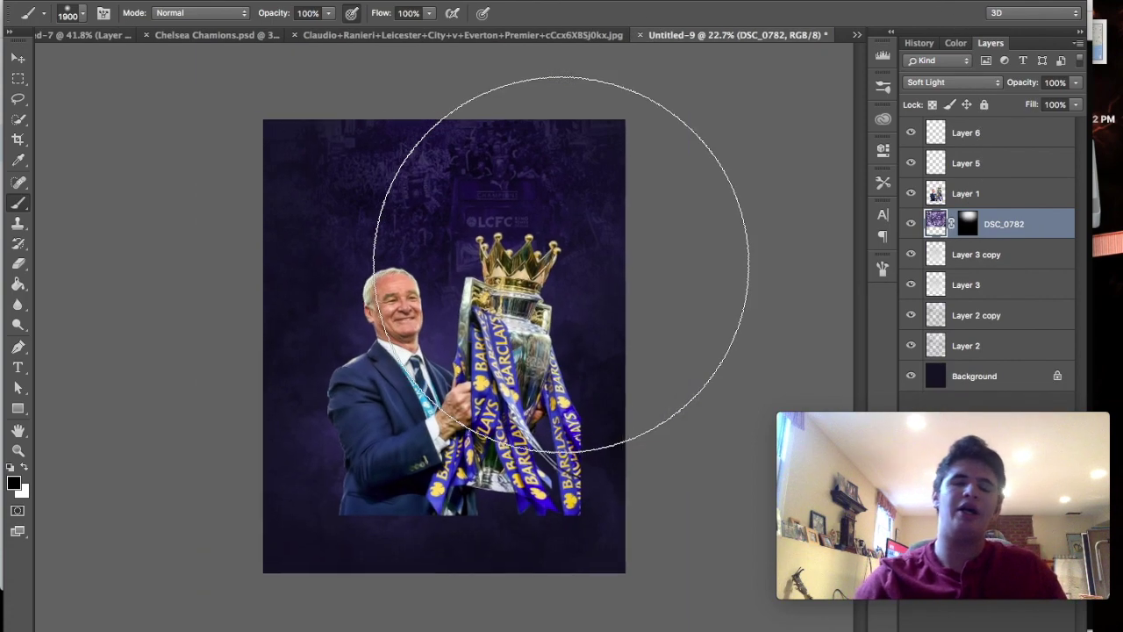
pyautogui.scroll(2, 552, 263)
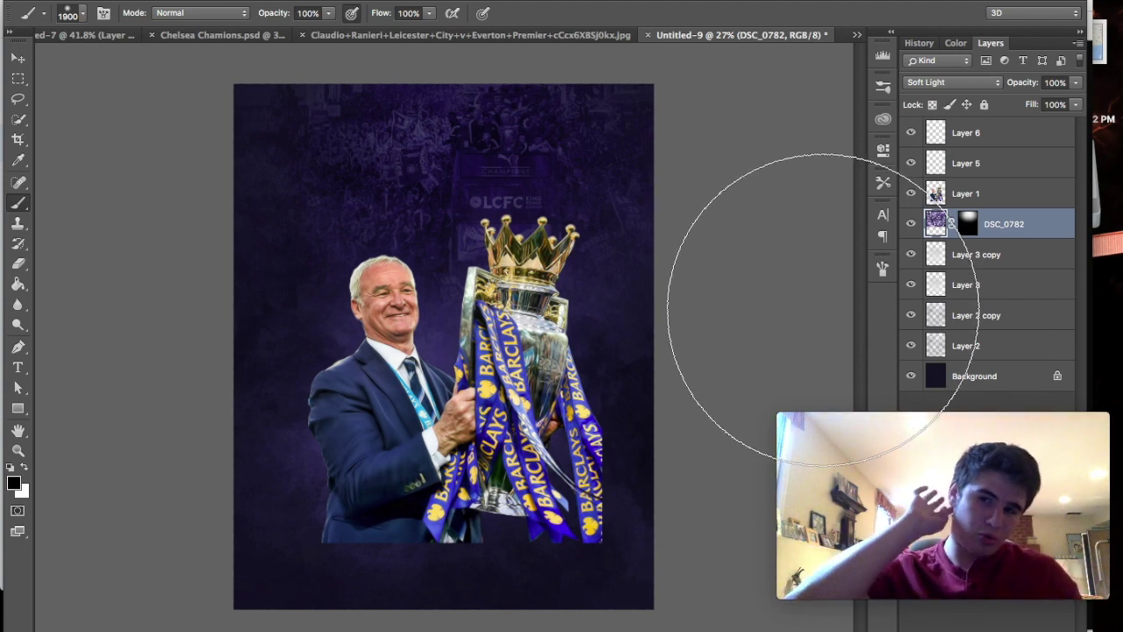
pyautogui.moveTo(993, 167); pyautogui.dragTo(990, 200)
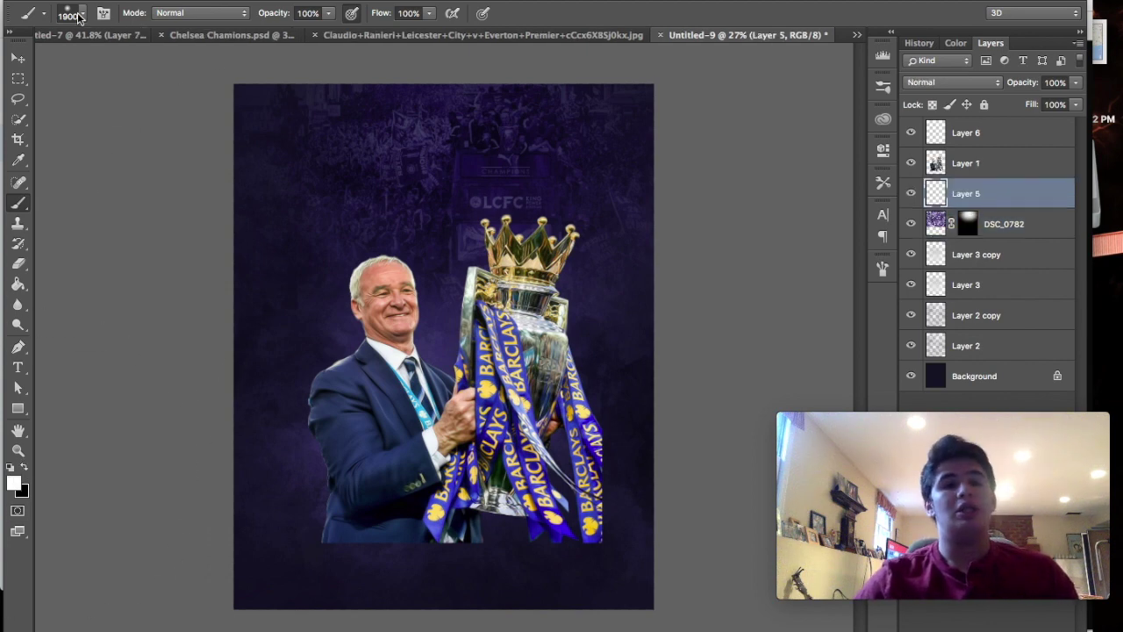
# Select the 688 px lightning brush preset from the canvas brush picker.
pyautogui.rightClick(635, 275)
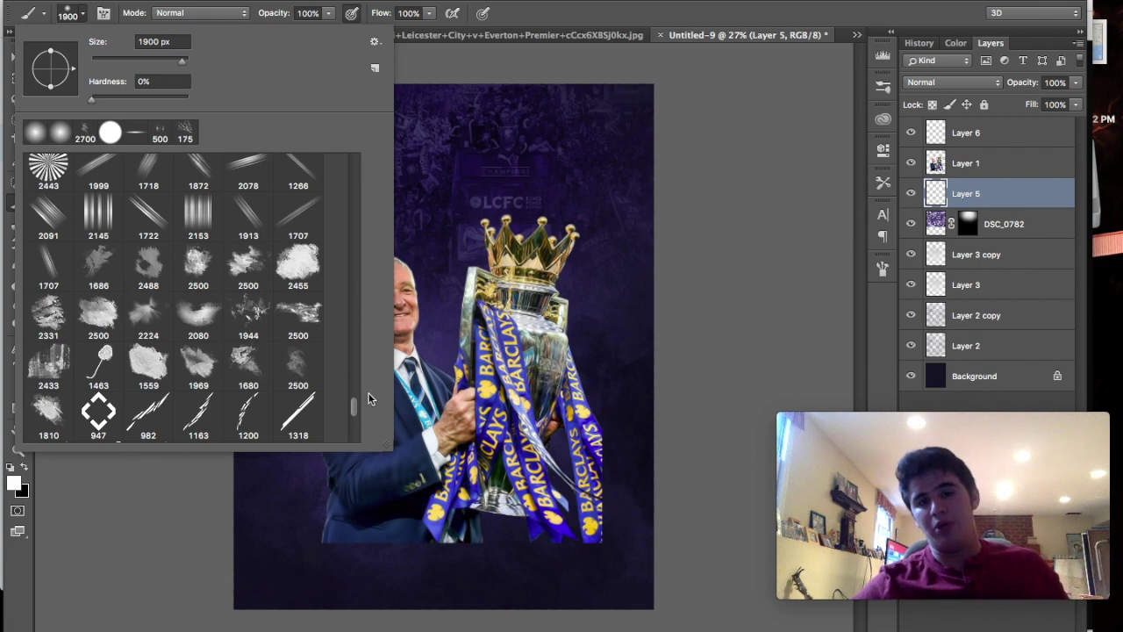
pyautogui.moveTo(349, 405); pyautogui.dragTo(348, 435)
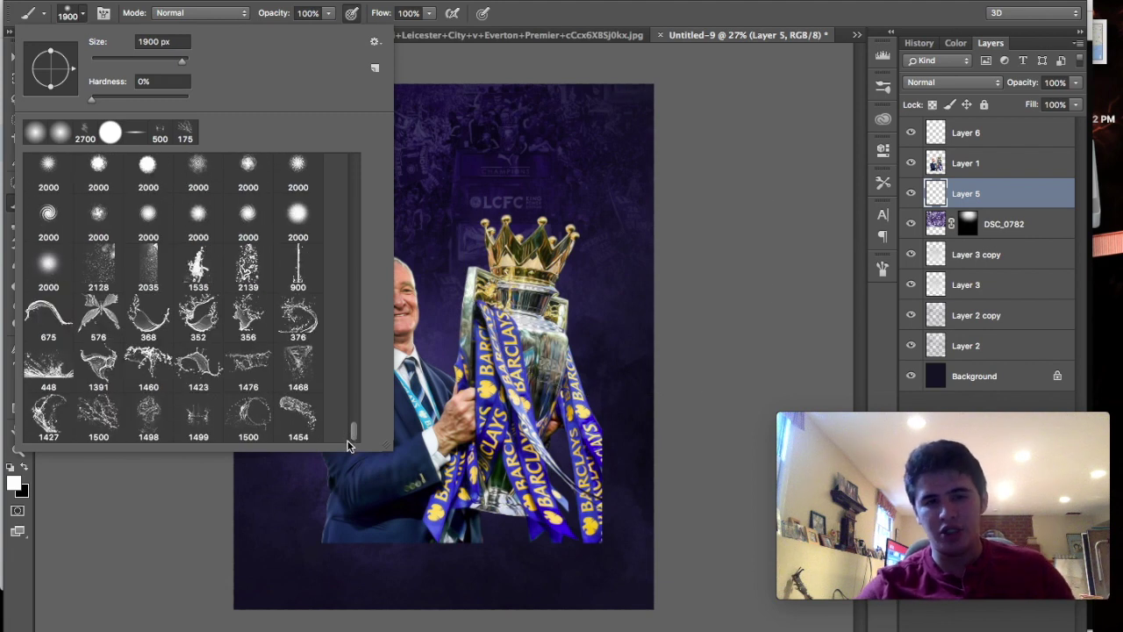
pyautogui.moveTo(353, 436); pyautogui.dragTo(352, 338)
pyautogui.click(298, 316)
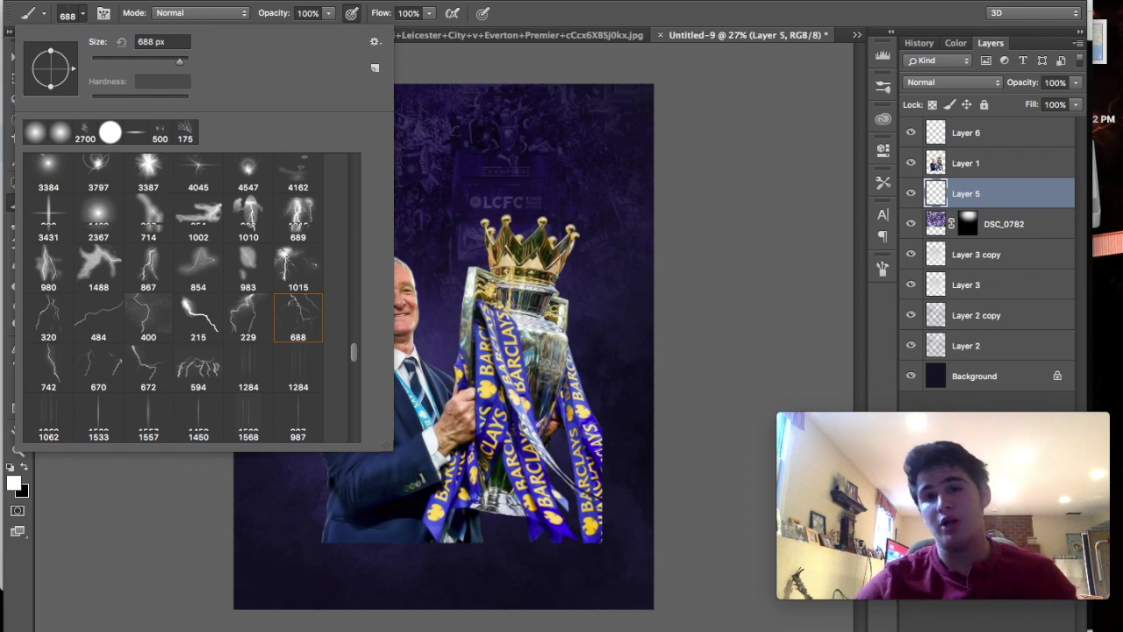
pyautogui.click(715, 104)
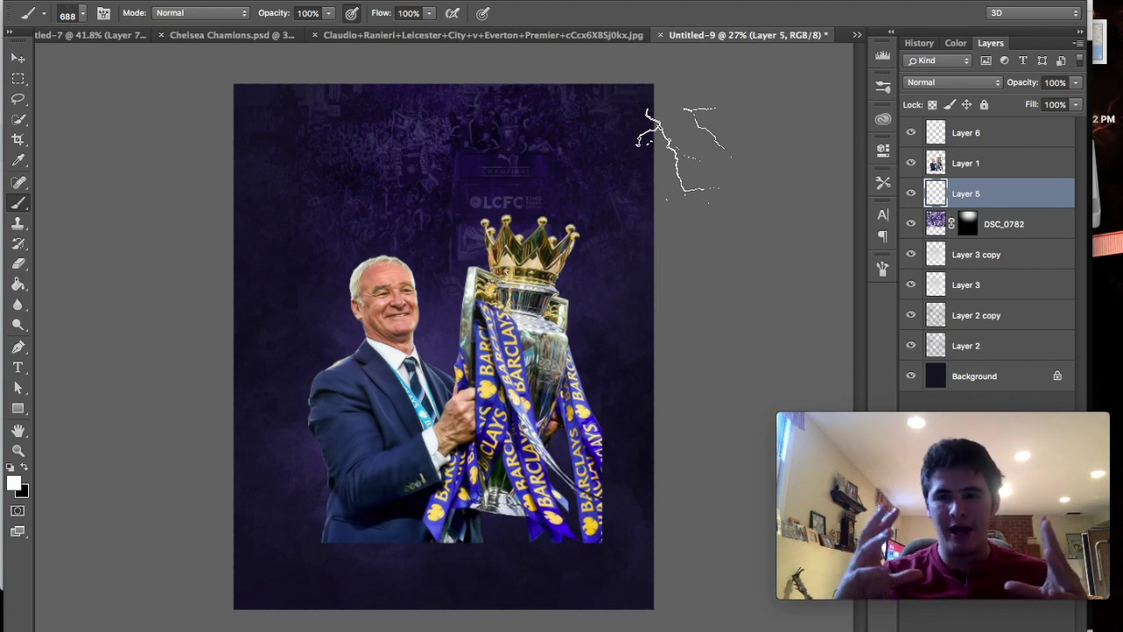
# Stamp a large 1200 px lightning bolt at the upper left.
pyautogui.press(']')
pyautogui.press(']')
pyautogui.press(']')
pyautogui.press(']')
pyautogui.press(']')
pyautogui.press(']')
pyautogui.press(']')
pyautogui.press(']')
pyautogui.press(']')
pyautogui.press(']')
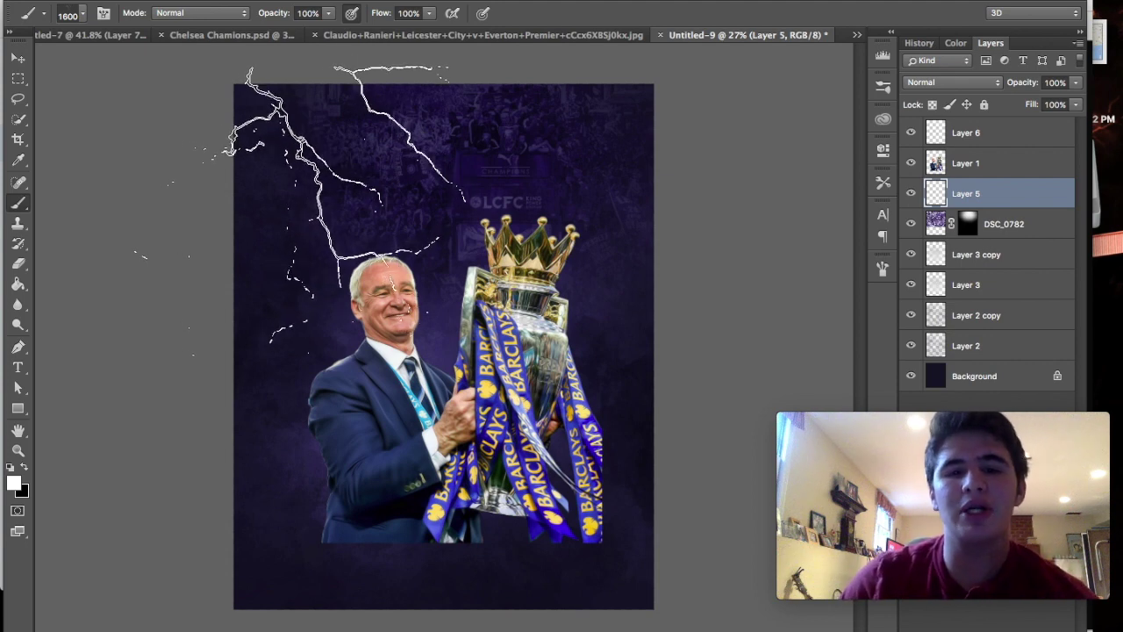
pyautogui.click(342, 206)
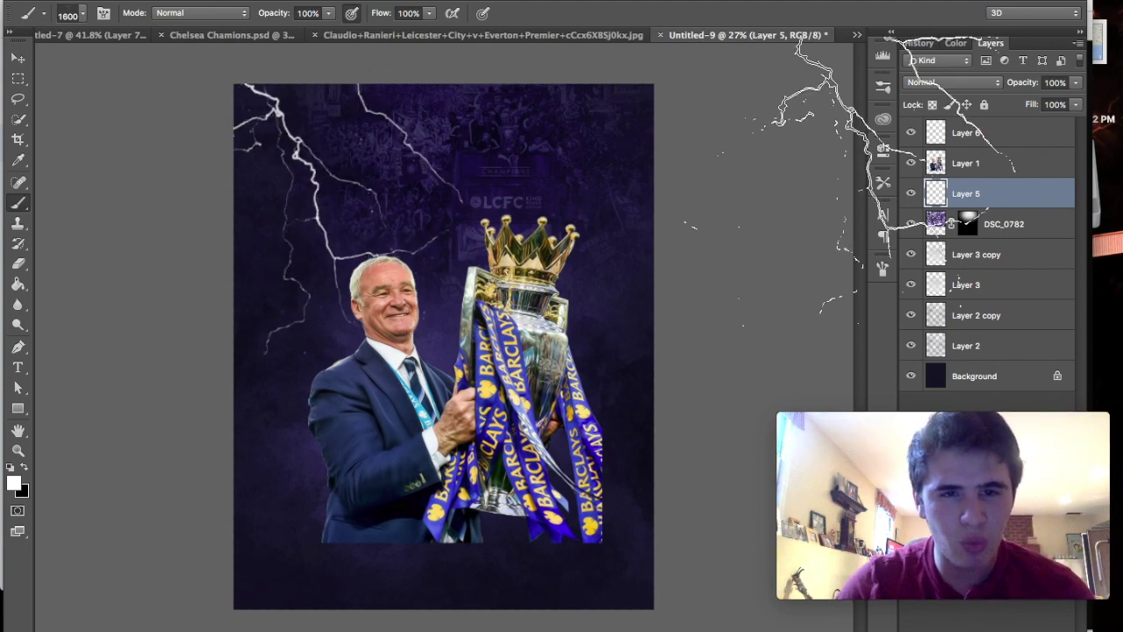
pyautogui.hotkey('ctrl', '+')
pyautogui.scroll(2, 675, 235)
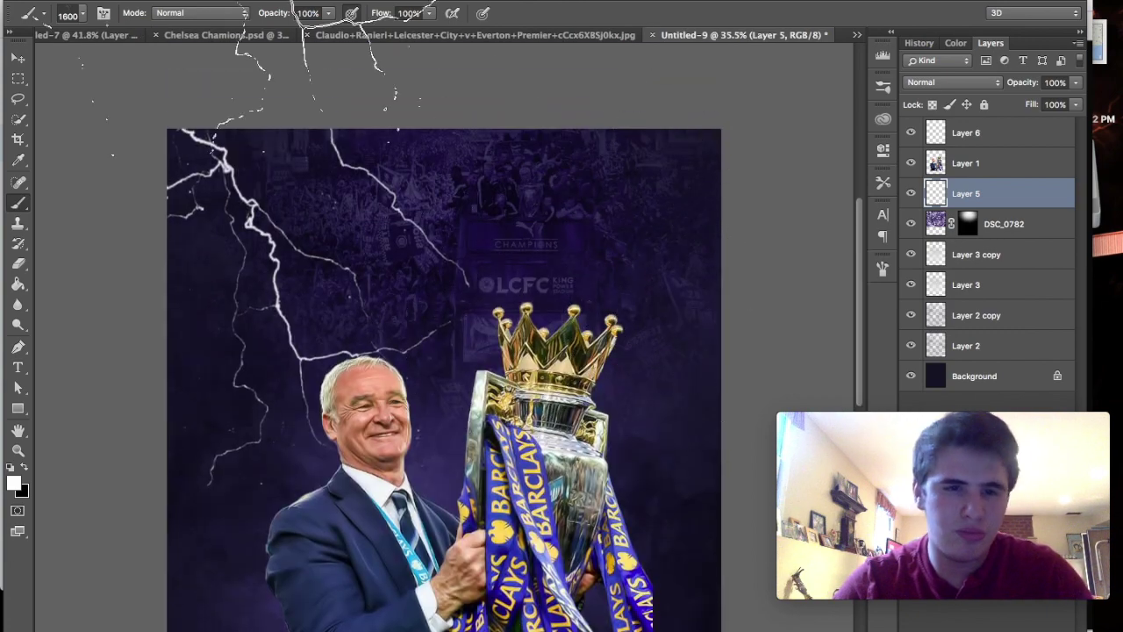
# Stamp lightning along the right edge with the 594 brush at 900 px.
pyautogui.rightClick(282, 161)
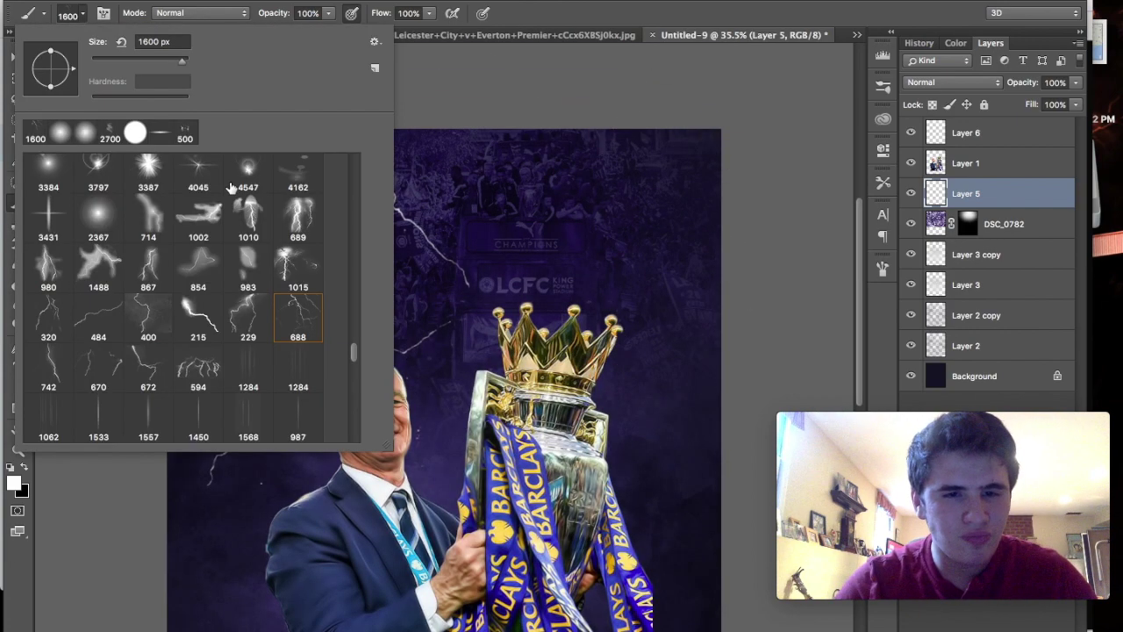
pyautogui.click(209, 368)
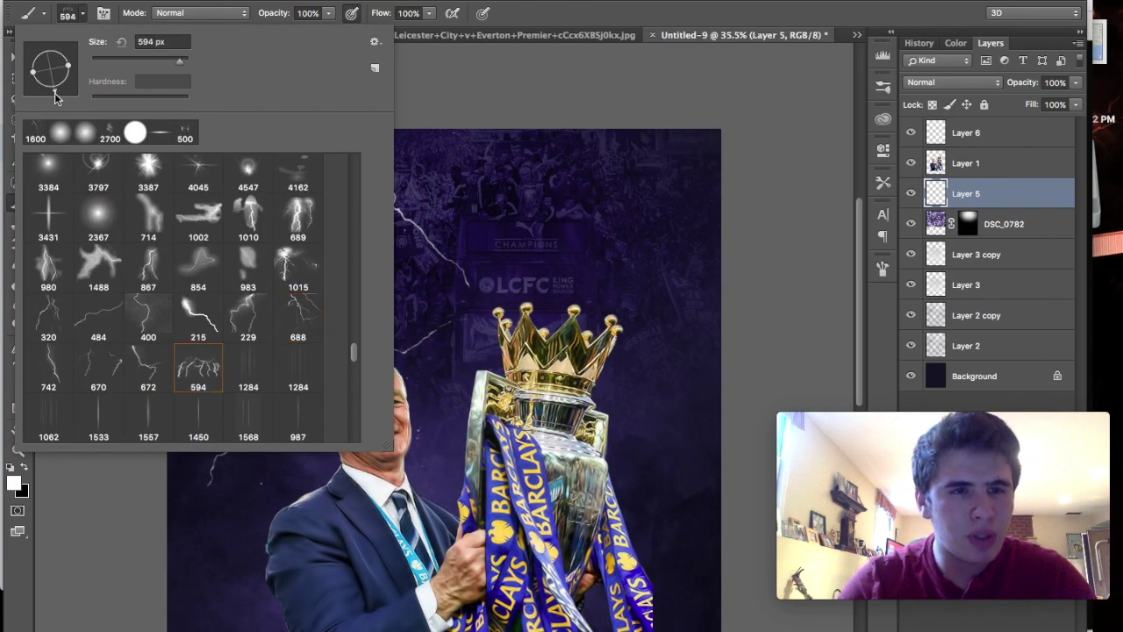
pyautogui.press('Return')
pyautogui.press(']')
pyautogui.press(']')
pyautogui.press(']')
pyautogui.click(694, 250)
pyautogui.click(682, 312)
pyautogui.press(']')
pyautogui.press(']')
pyautogui.press(']')
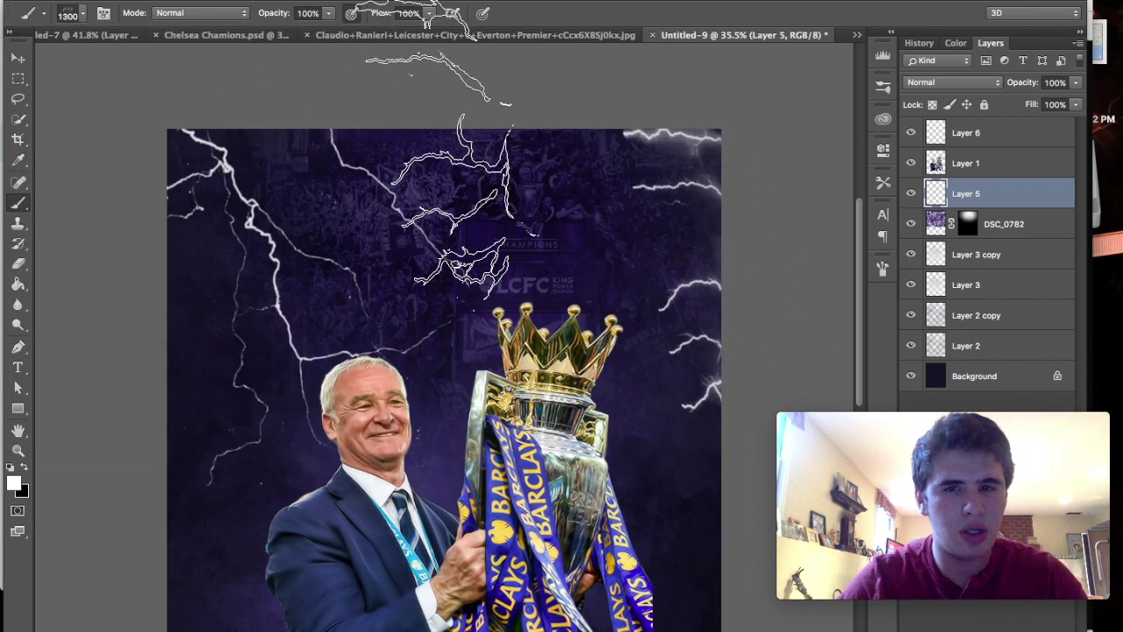
pyautogui.hotkey('ctrl', 'z')
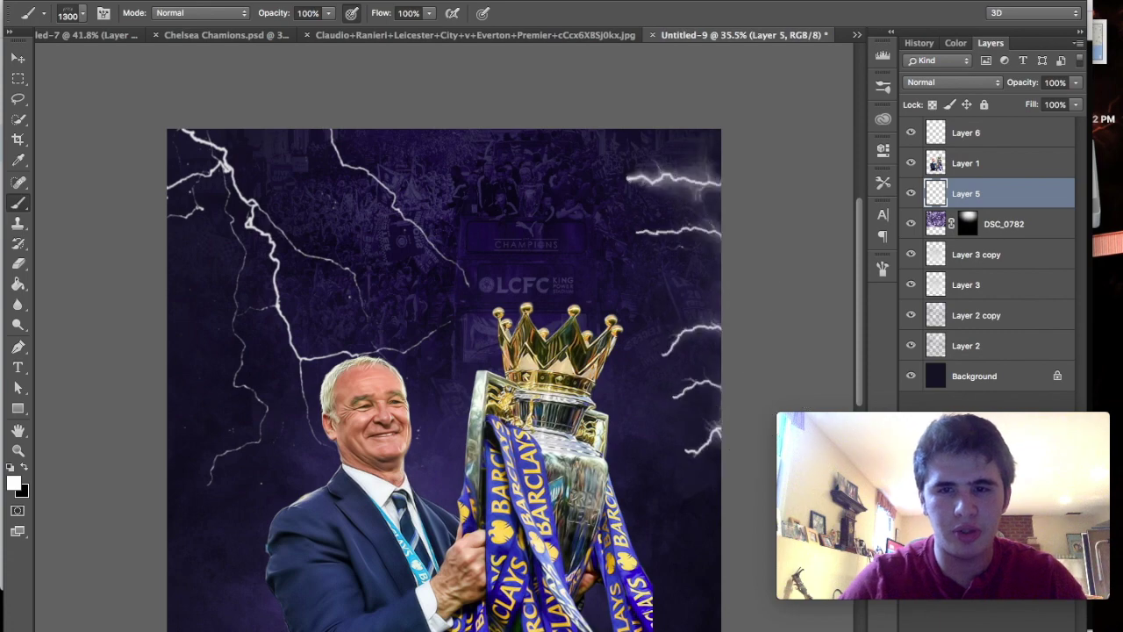
# Stamp another bolt with the 672 lightning brush at 1300 px.
pyautogui.rightClick(332, 292)
pyautogui.click(130, 368)
pyautogui.press('Return')
pyautogui.press(']')
pyautogui.press(']')
pyautogui.press(']')
pyautogui.press(']')
pyautogui.press(']')
pyautogui.press(']')
pyautogui.click(517, 241)
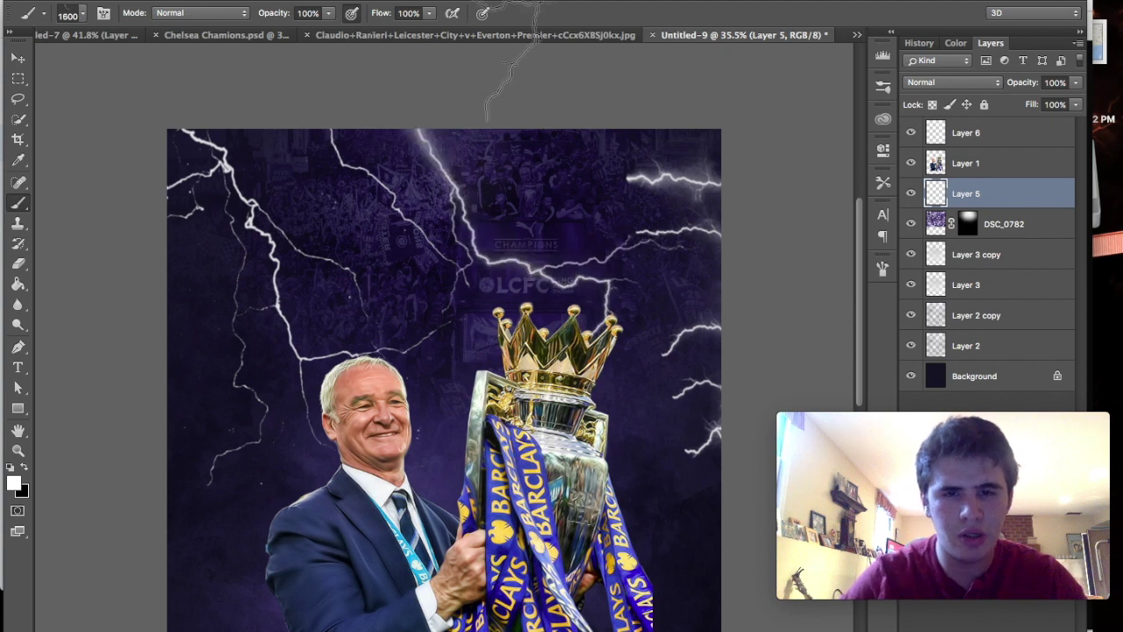
pyautogui.press(']')
pyautogui.press(']')
pyautogui.press(']')
# Stamp a bolt below the figure at bottom-left with a different lightning brush.
pyautogui.click(83, 16)
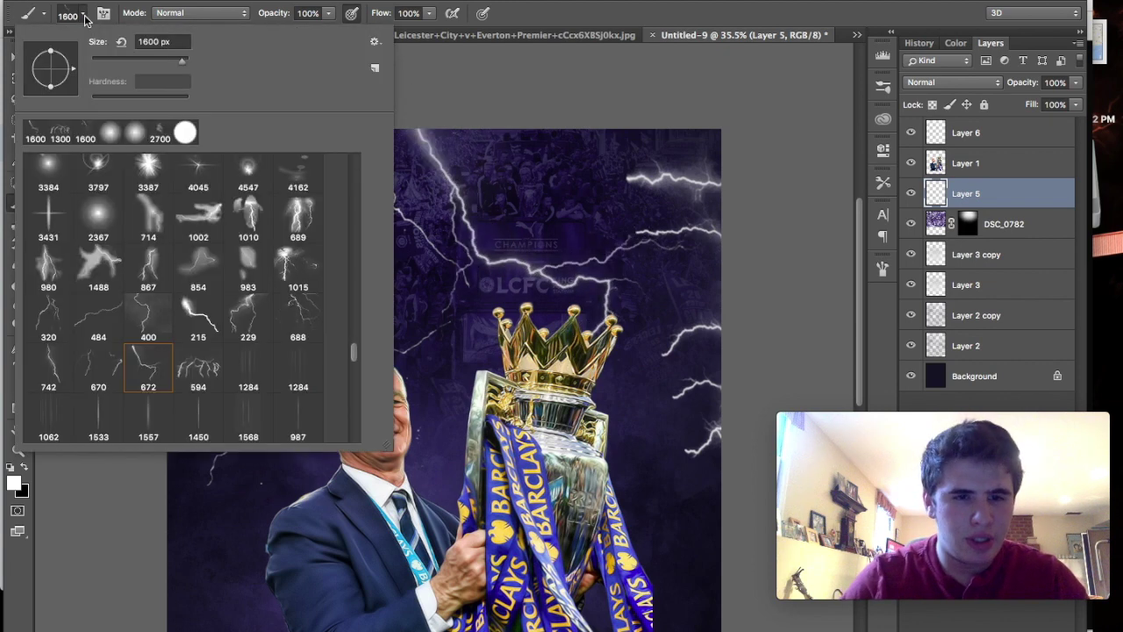
pyautogui.click(81, 372)
pyautogui.press('Return')
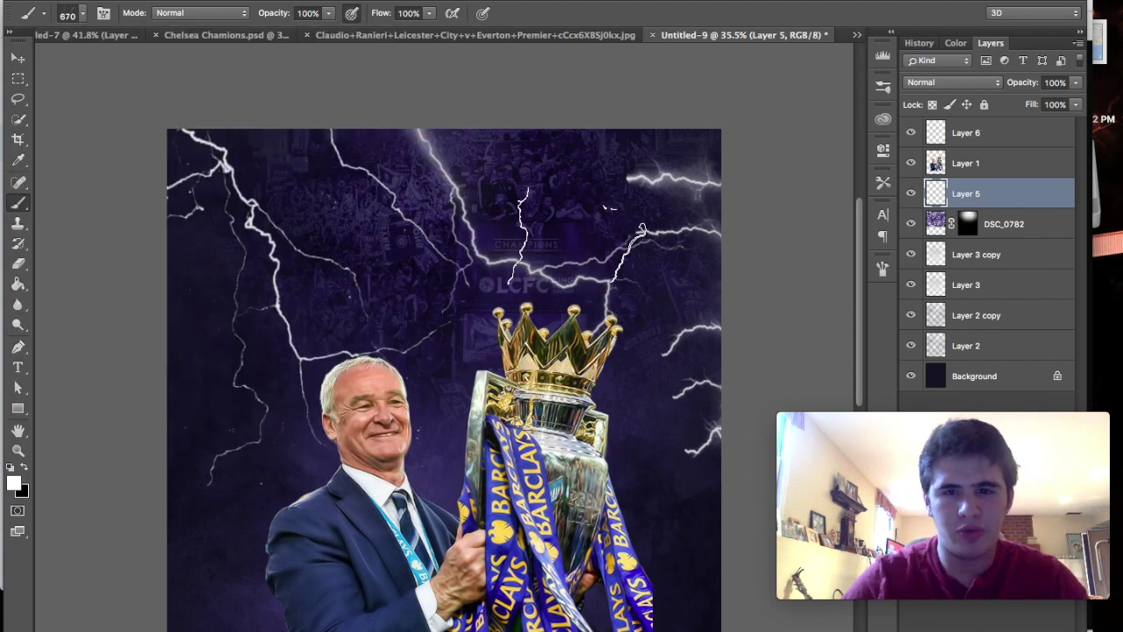
pyautogui.press(']')
pyautogui.press(']')
pyautogui.press(']')
pyautogui.press(']')
pyautogui.press(']')
pyautogui.press(']')
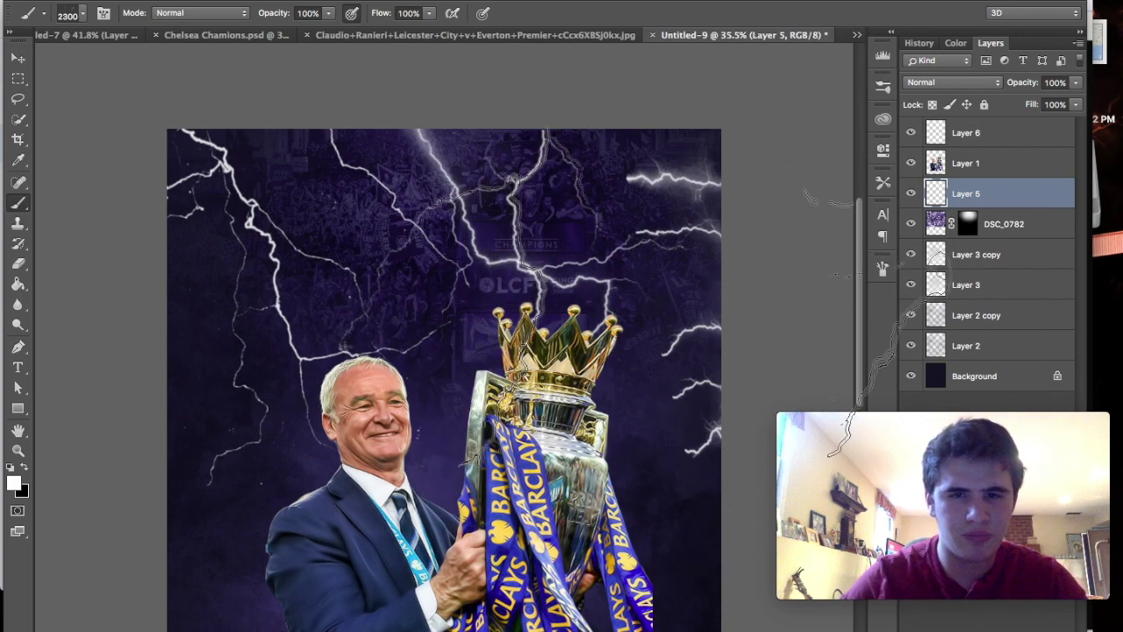
pyautogui.scroll(-3, 645, 281)
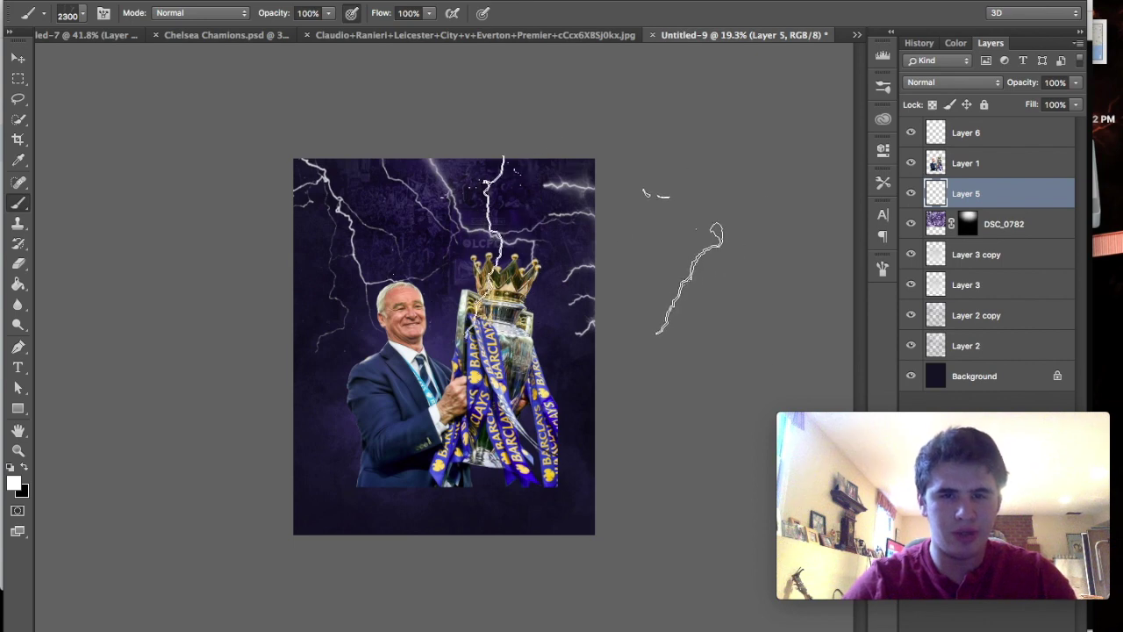
pyautogui.click(279, 452)
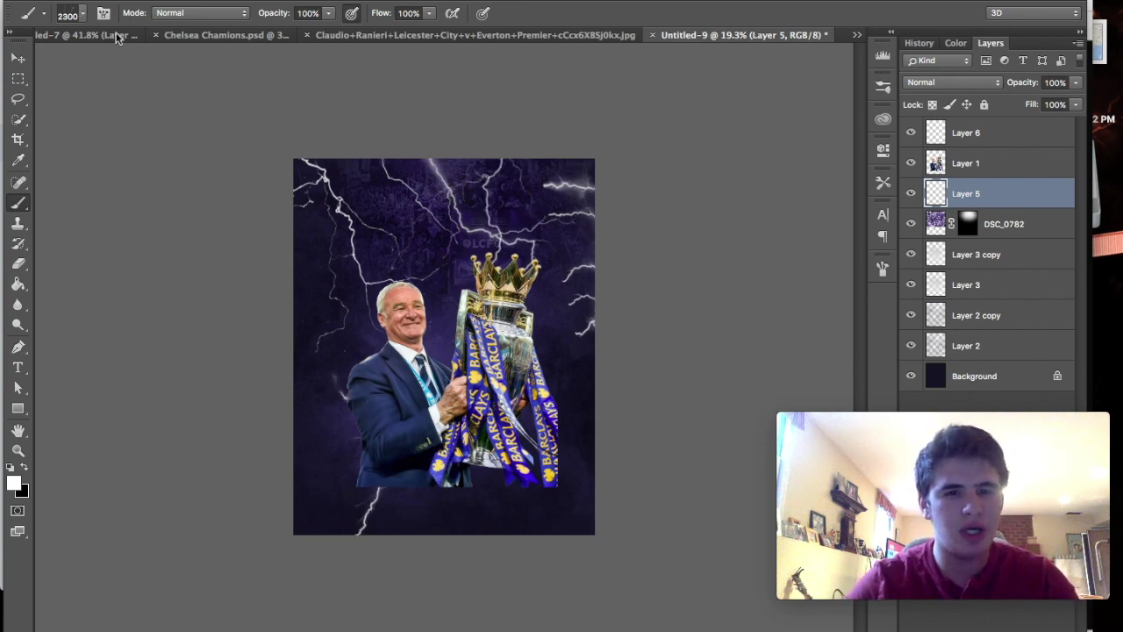
# Stamp a bolt on the poster's left side, then pick a much larger lightning brush.
pyautogui.click(83, 14)
pyautogui.click(182, 374)
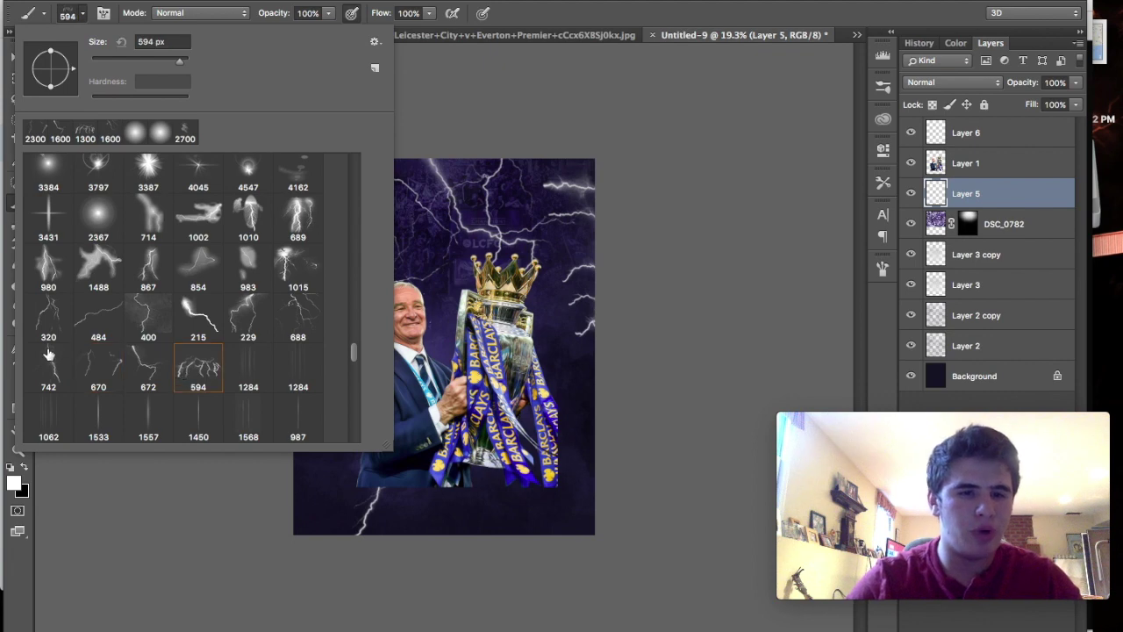
pyautogui.click(132, 3)
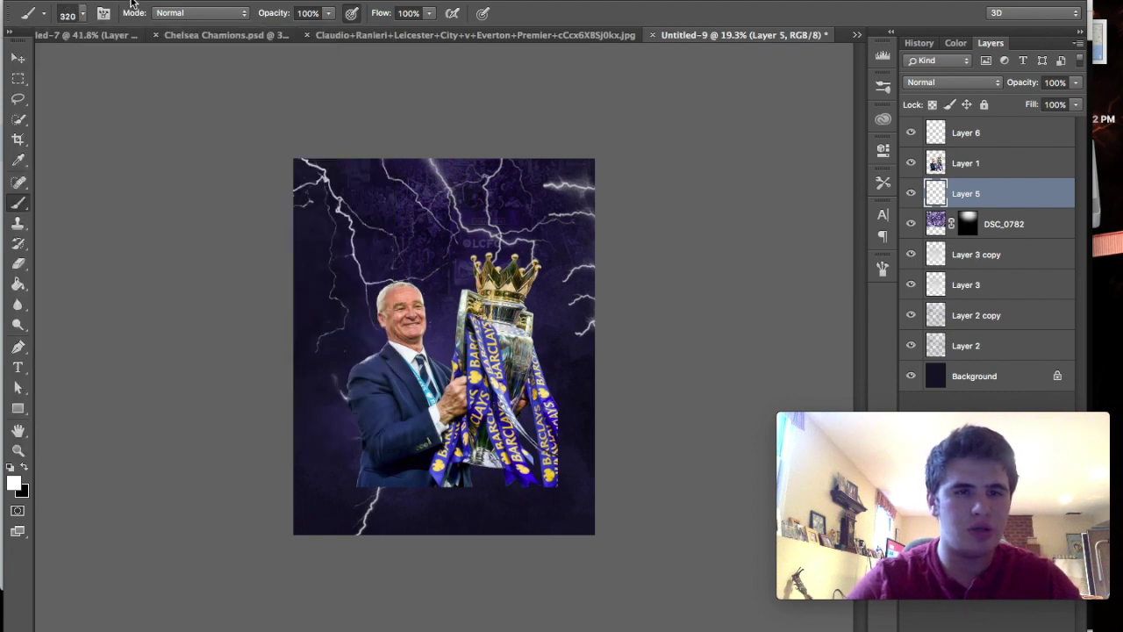
pyautogui.press(']')
pyautogui.press(']')
pyautogui.press(']')
pyautogui.click(326, 421)
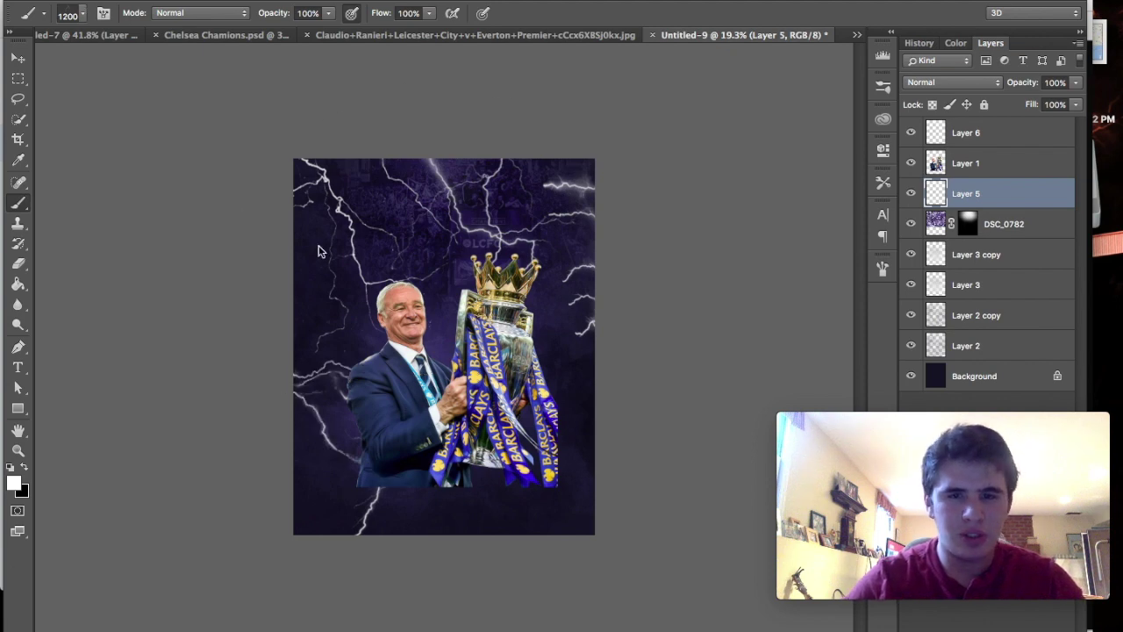
pyautogui.click(74, 12)
pyautogui.click(297, 303)
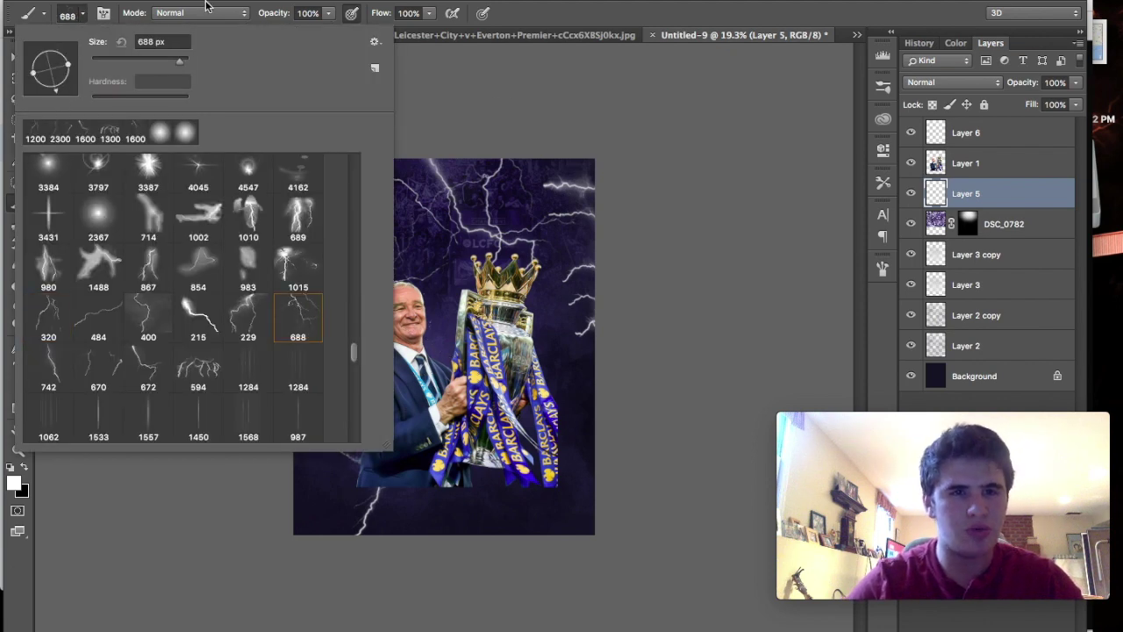
pyautogui.click(584, 419)
pyautogui.press(']')
pyautogui.press(']')
pyautogui.press(']')
pyautogui.press(']')
pyautogui.press(']')
pyautogui.press(']')
pyautogui.press(']')
pyautogui.press(']')
pyautogui.press(']')
pyautogui.press(']')
pyautogui.press(']')
pyautogui.press(']')
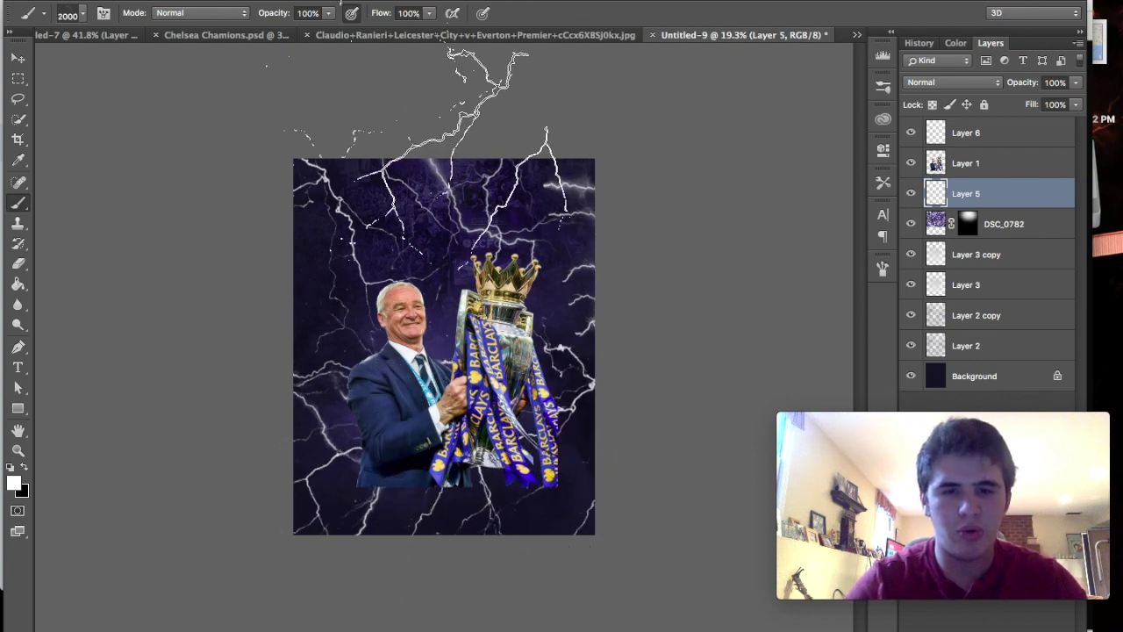
pyautogui.scroll(2, 465, 123)
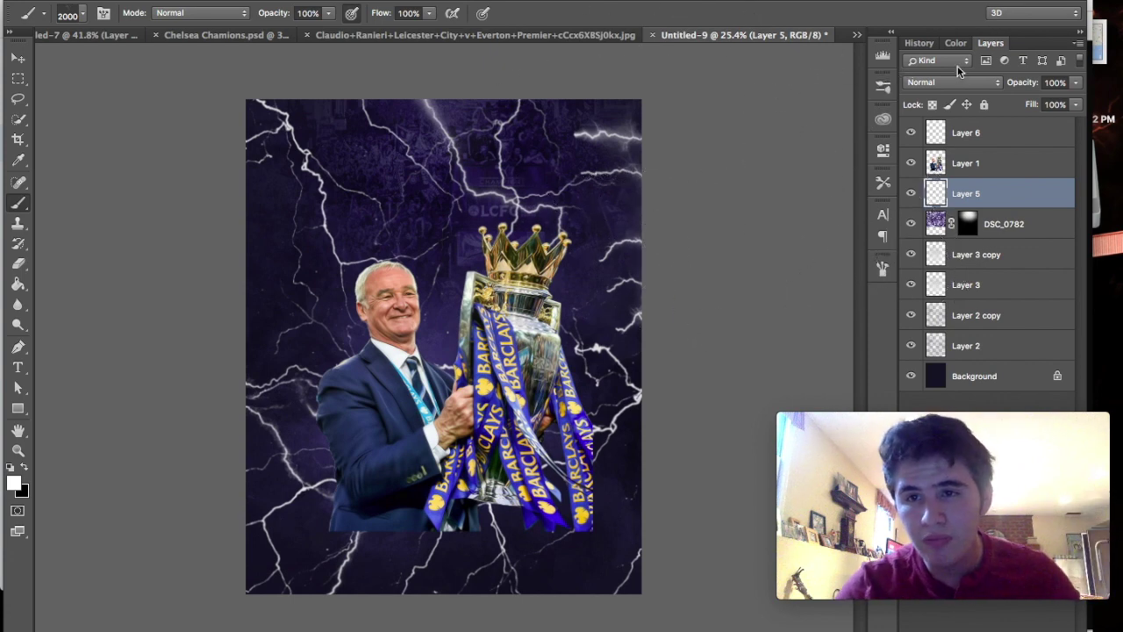
# Set the lightning layer to Soft Light, duplicate it, and add a Photo Filter adjustment.
pyautogui.click(951, 83)
pyautogui.click(924, 205)
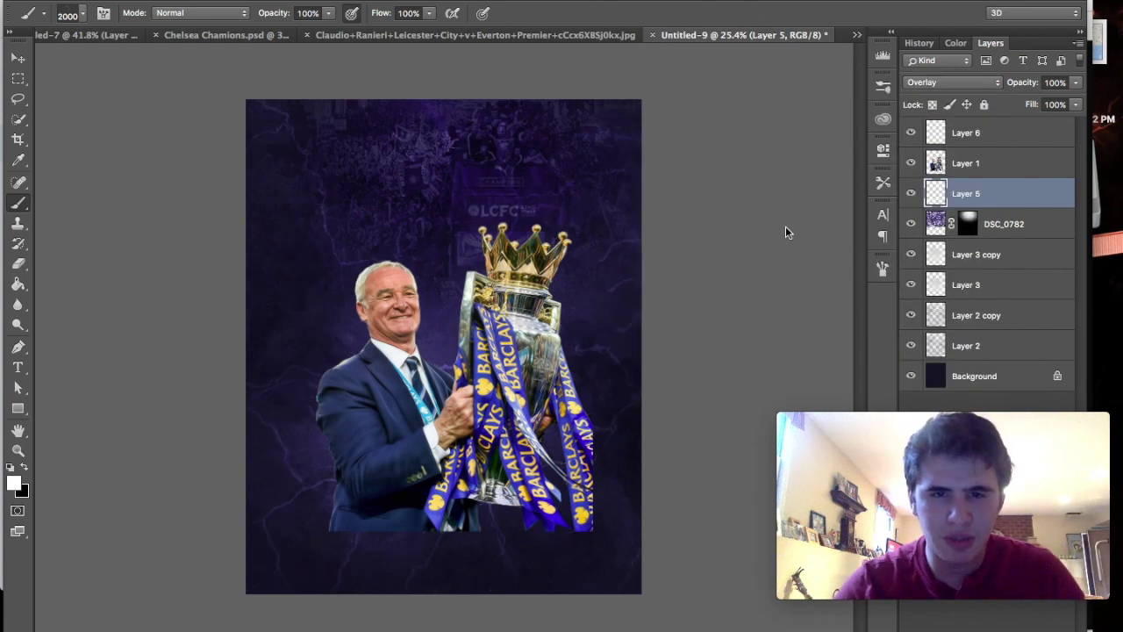
pyautogui.scroll(1, 785, 225)
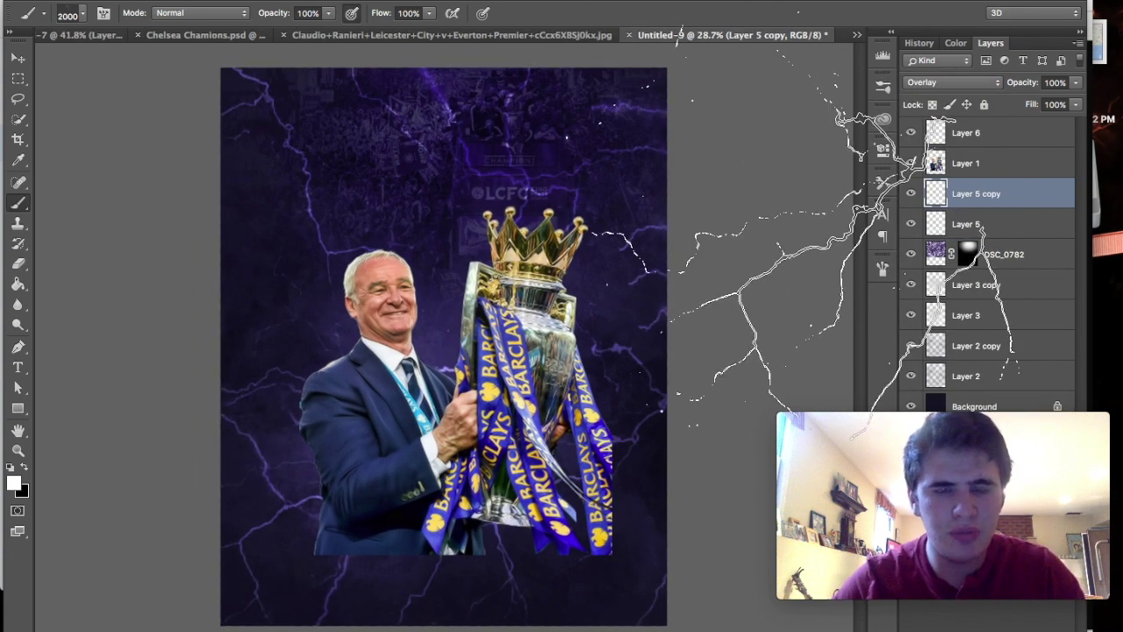
pyautogui.press('Delete')
pyautogui.click(951, 83)
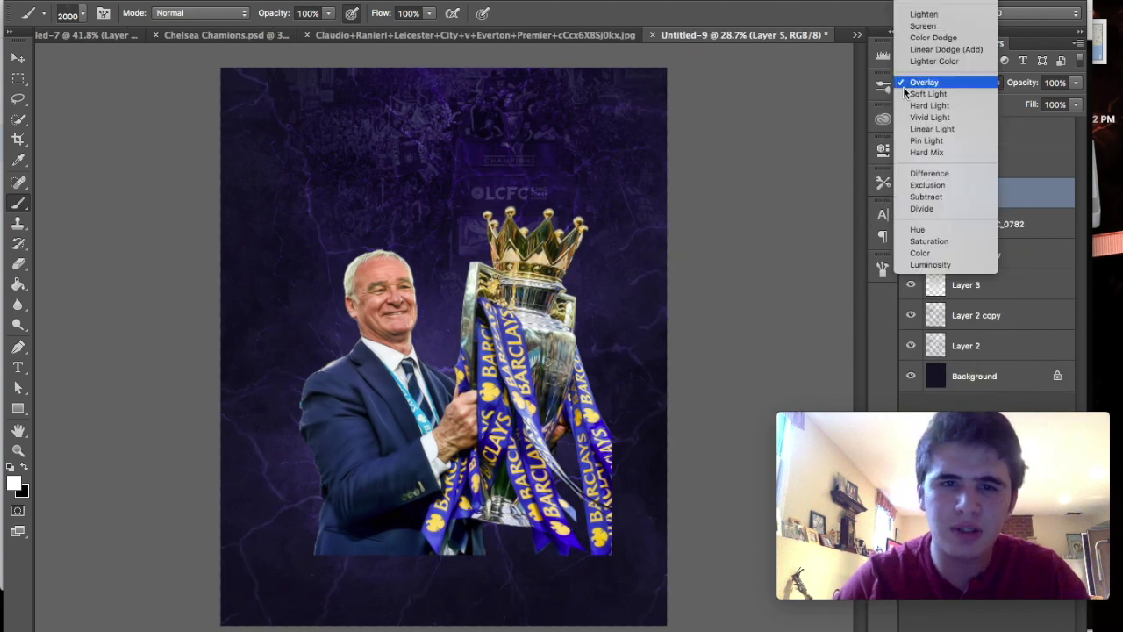
pyautogui.click(917, 105)
pyautogui.click(937, 81)
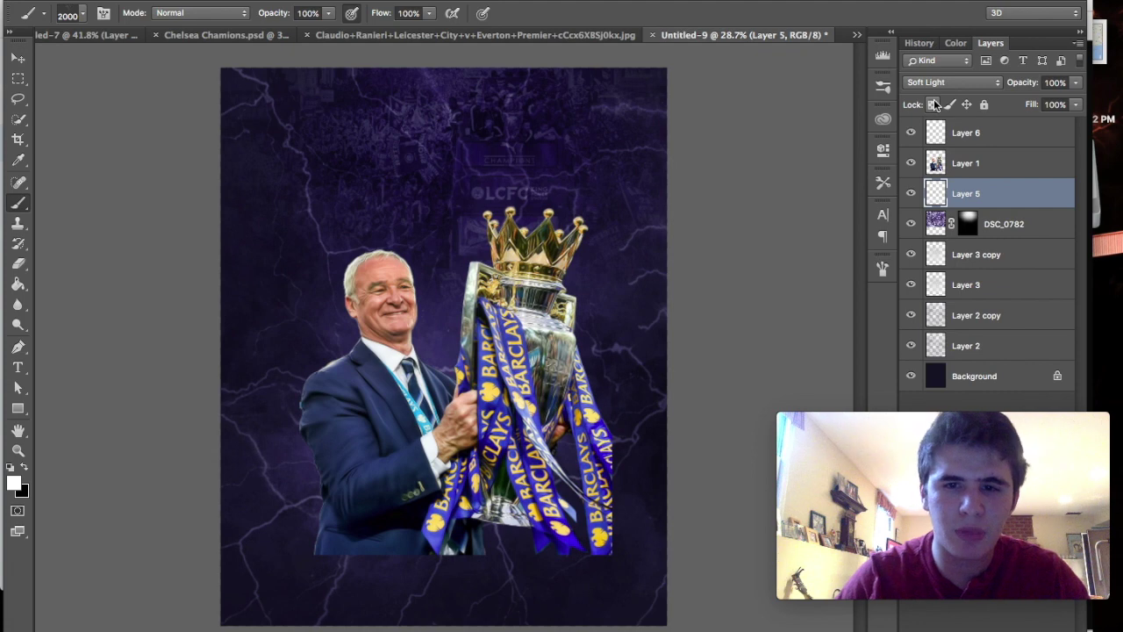
pyautogui.hotkey('ctrl', 'j')
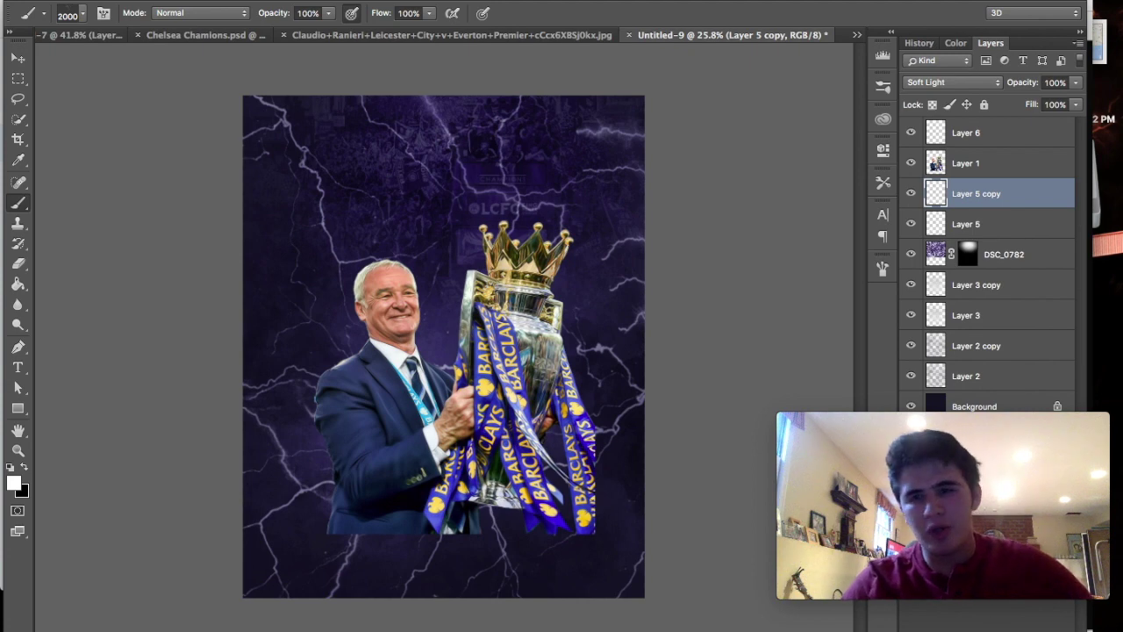
pyautogui.click(987, 624)
pyautogui.click(1031, 537)
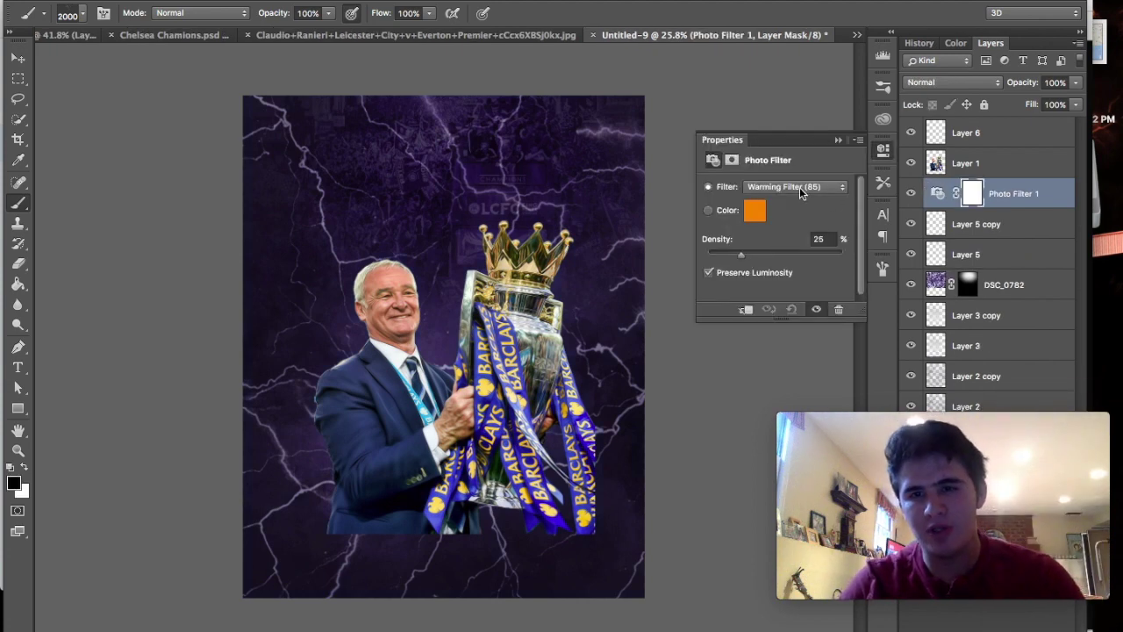
# Apply a Deep Blue Photo Filter with a stronger density to the whole poster.
pyautogui.click(801, 189)
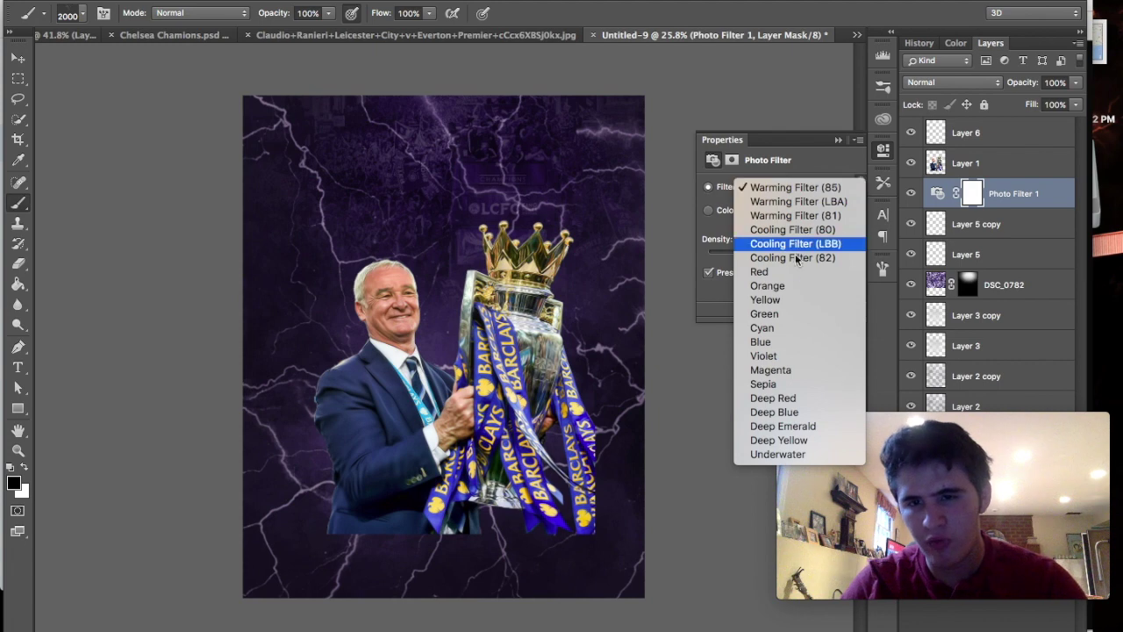
pyautogui.click(786, 411)
pyautogui.moveTo(766, 254); pyautogui.dragTo(786, 254)
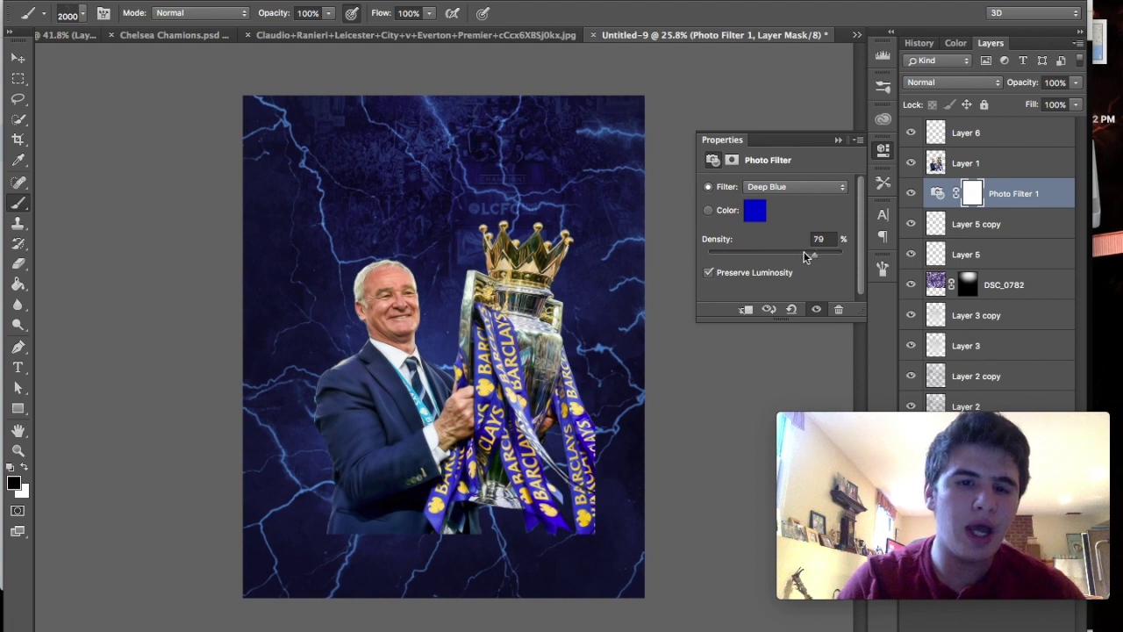
pyautogui.click(884, 149)
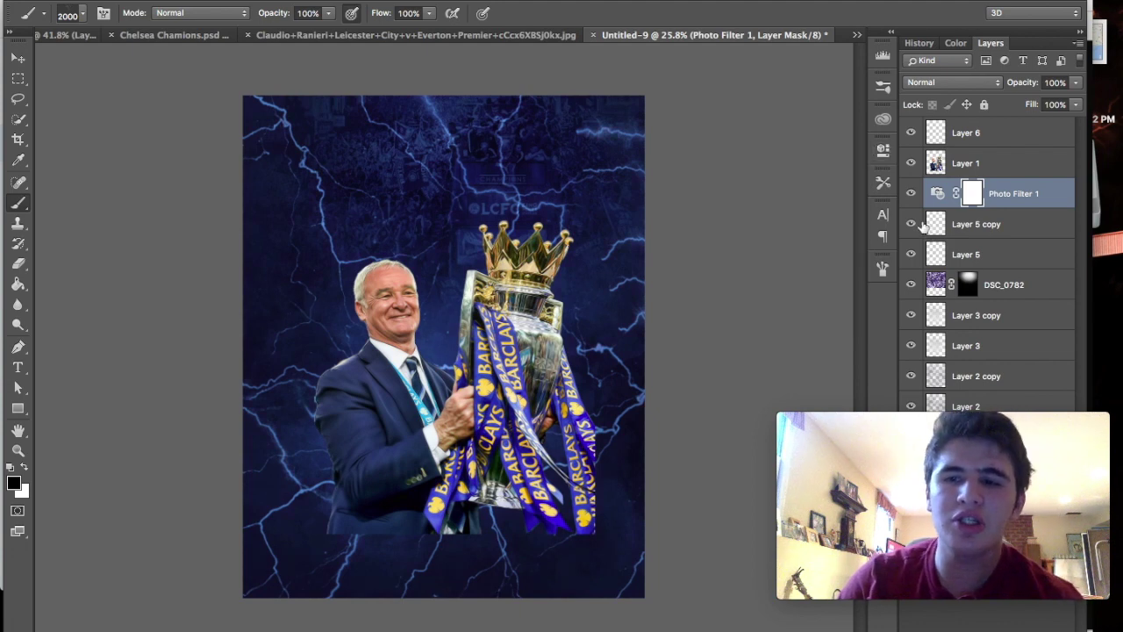
# Delete the duplicate lightning layer, Layer 5 copy.
pyautogui.click(910, 226)
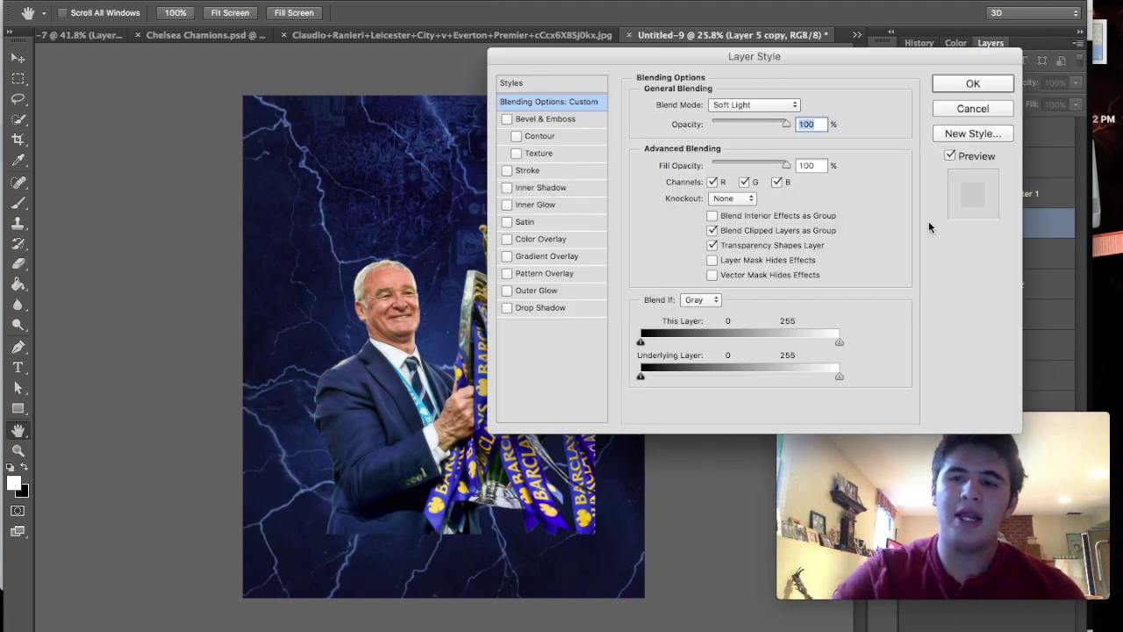
pyautogui.doubleClick(928, 222)
pyautogui.click(969, 109)
pyautogui.click(674, 220)
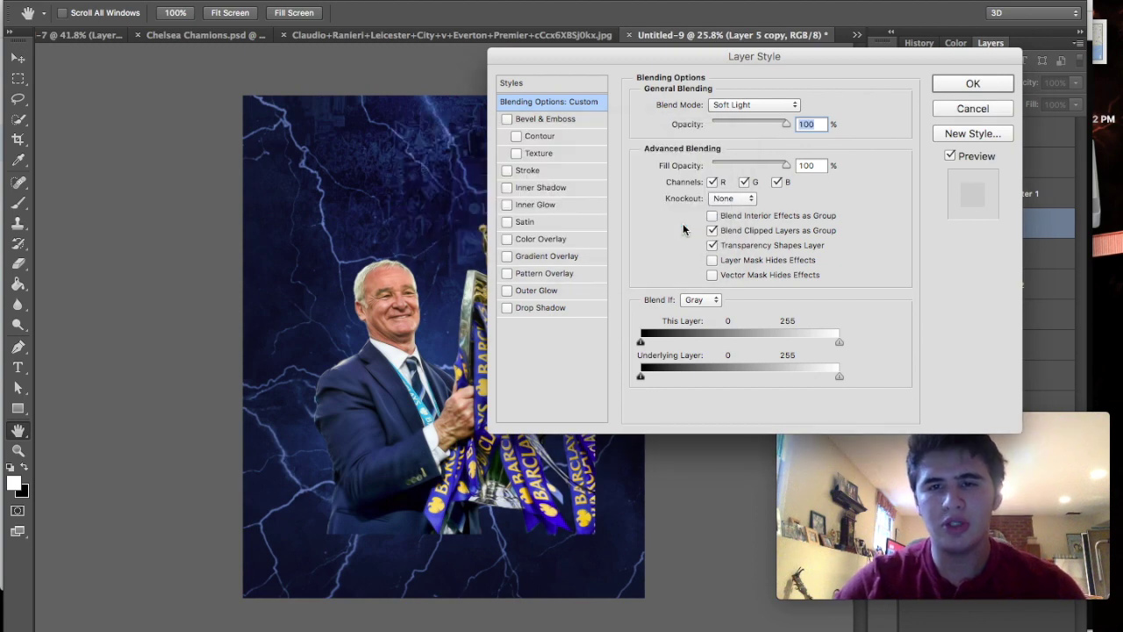
pyautogui.click(972, 109)
pyautogui.click(984, 104)
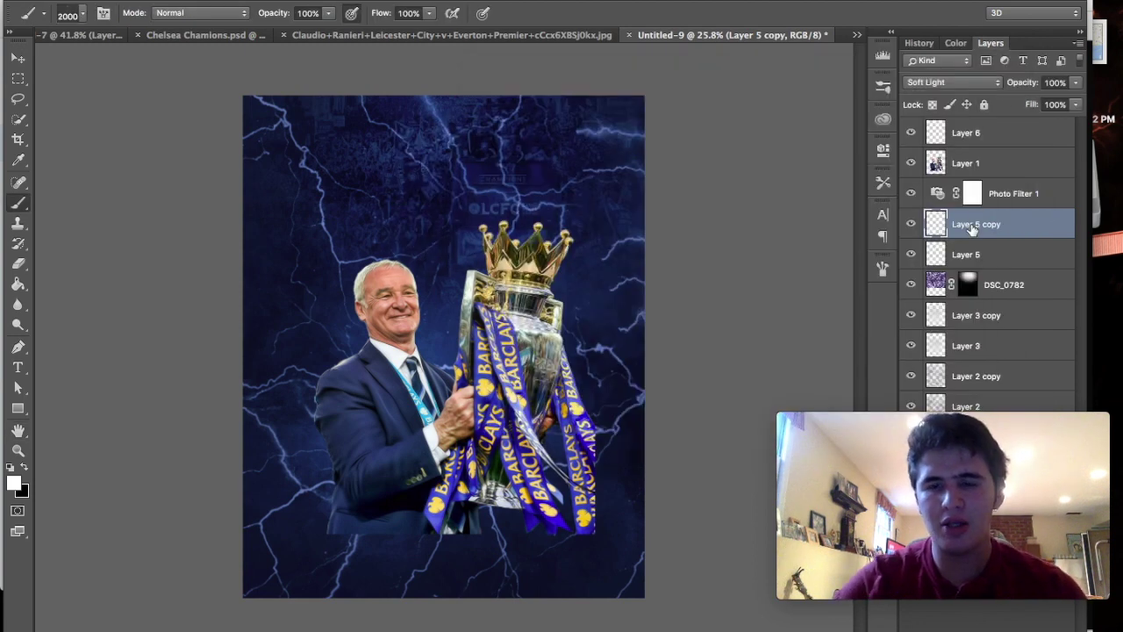
pyautogui.press('Delete')
# Set the lightning Layer 5 opacity to 56% and make Background active.
pyautogui.click(940, 85)
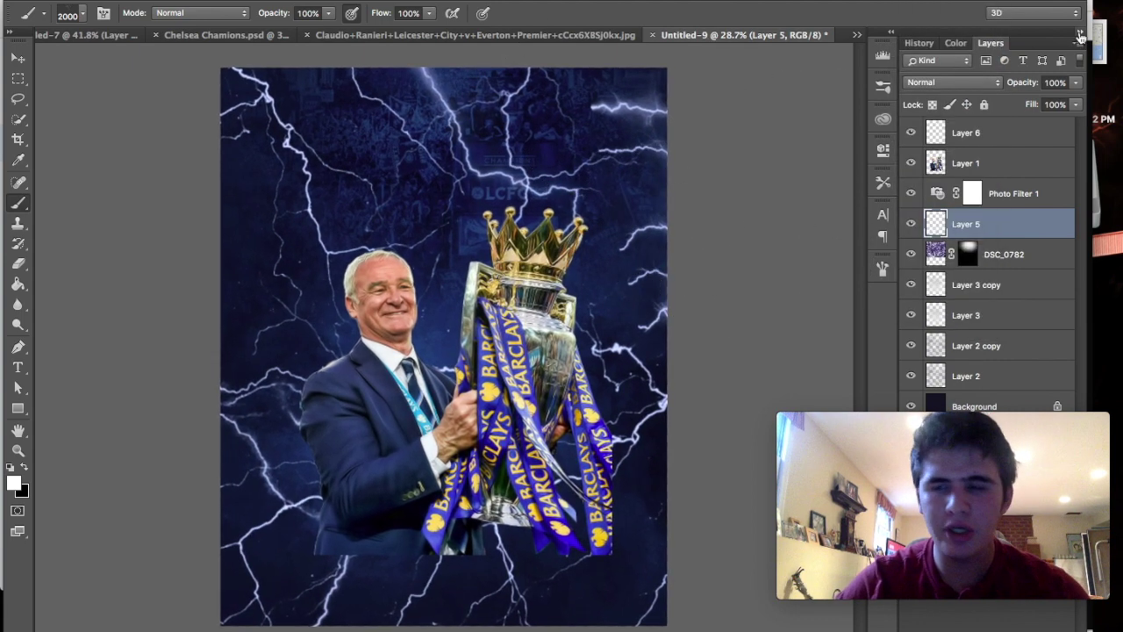
pyautogui.click(1078, 83)
pyautogui.moveTo(1075, 98); pyautogui.dragTo(1044, 95)
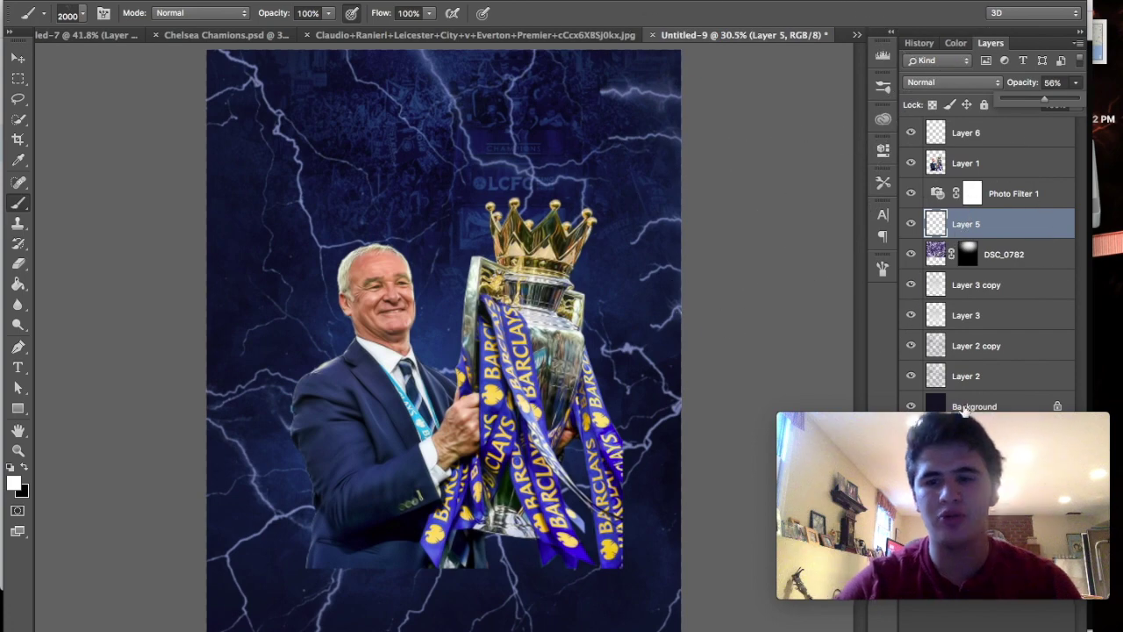
pyautogui.click(957, 399)
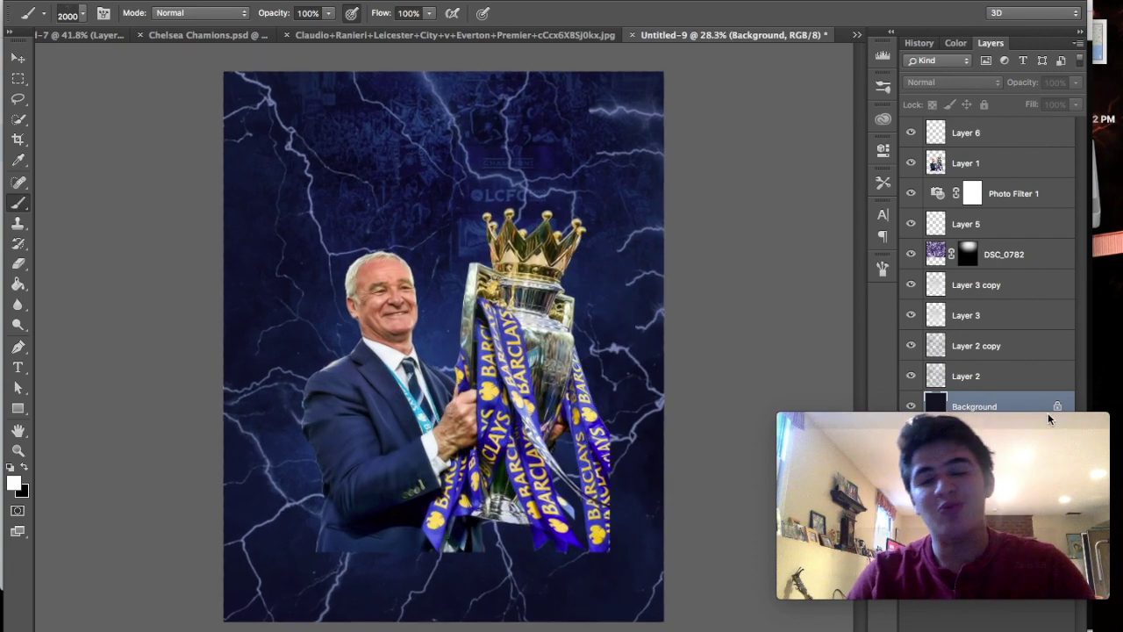
# Add a new layer and drag a white gradient down from the top.
pyautogui.hotkey('ctrl', 'shift', 'alt', 'n')
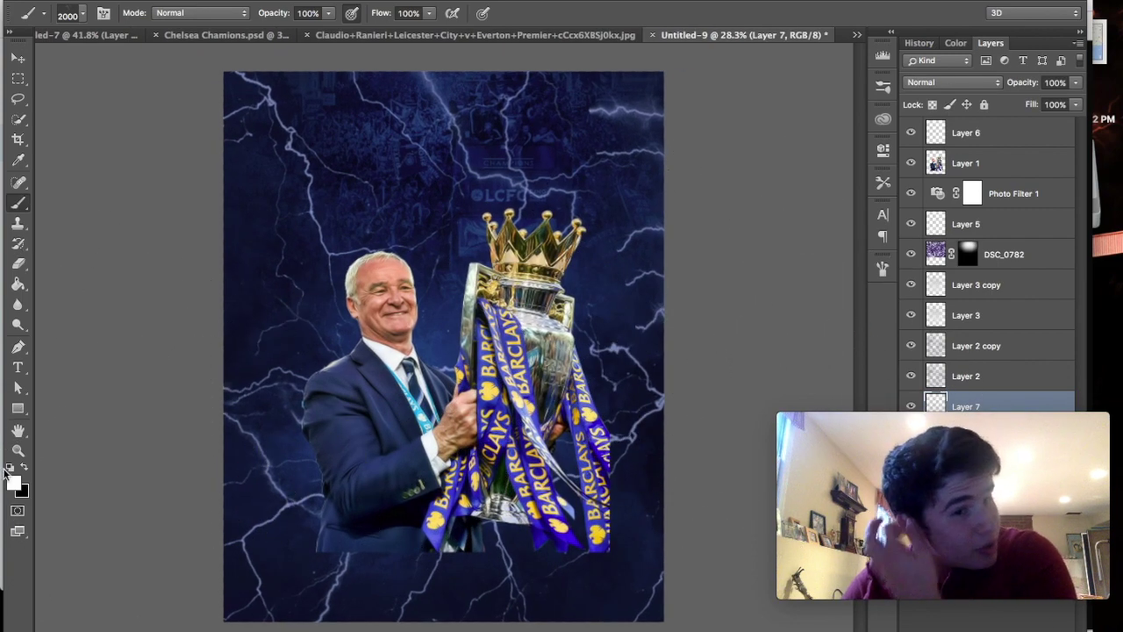
pyautogui.click(8, 468)
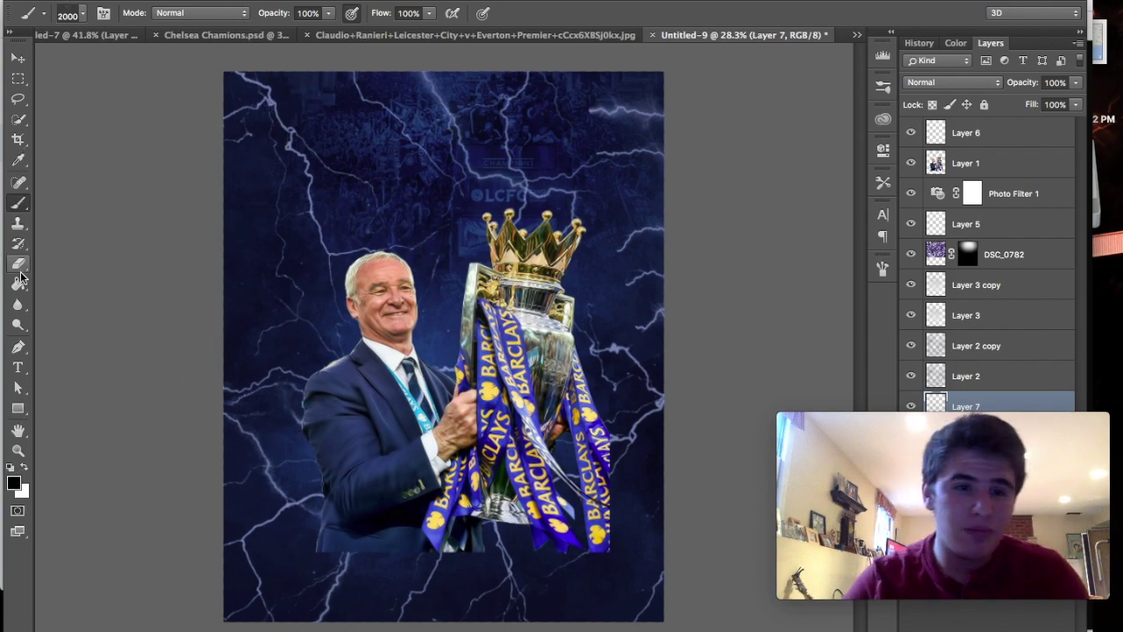
pyautogui.click(18, 283)
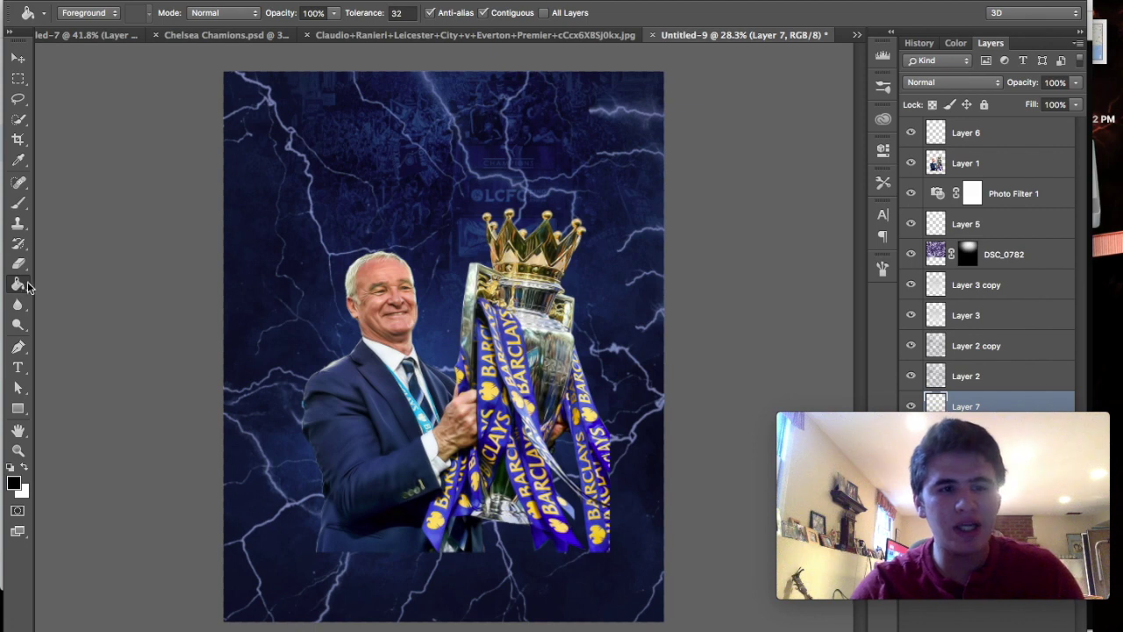
pyautogui.click(21, 287)
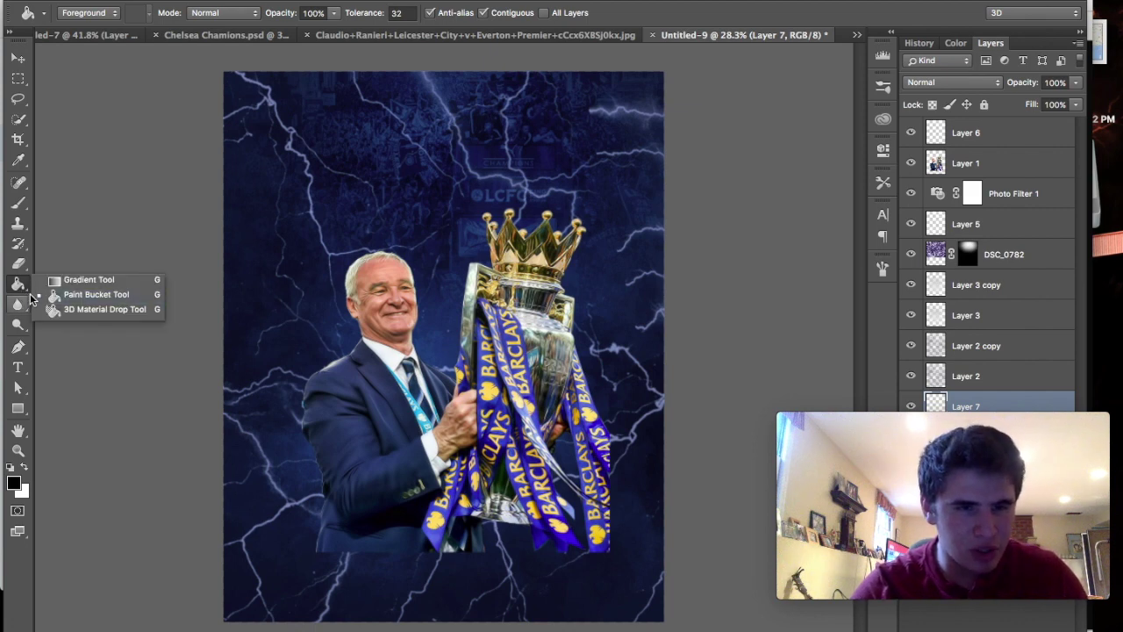
pyautogui.click(62, 279)
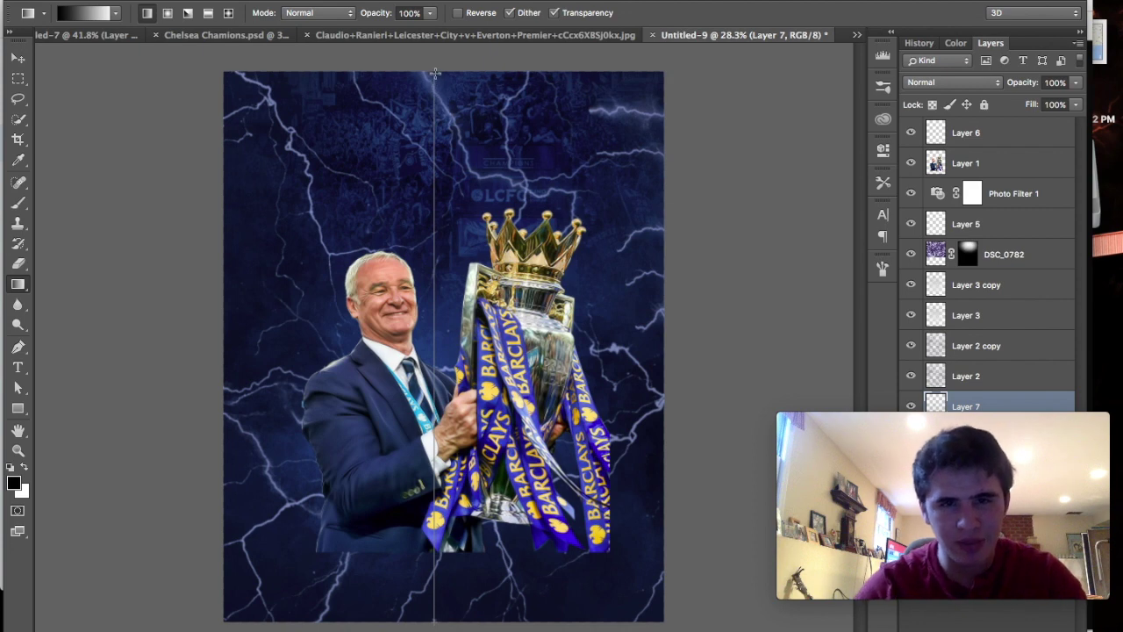
pyautogui.moveTo(434, 72); pyautogui.dragTo(434, 72)
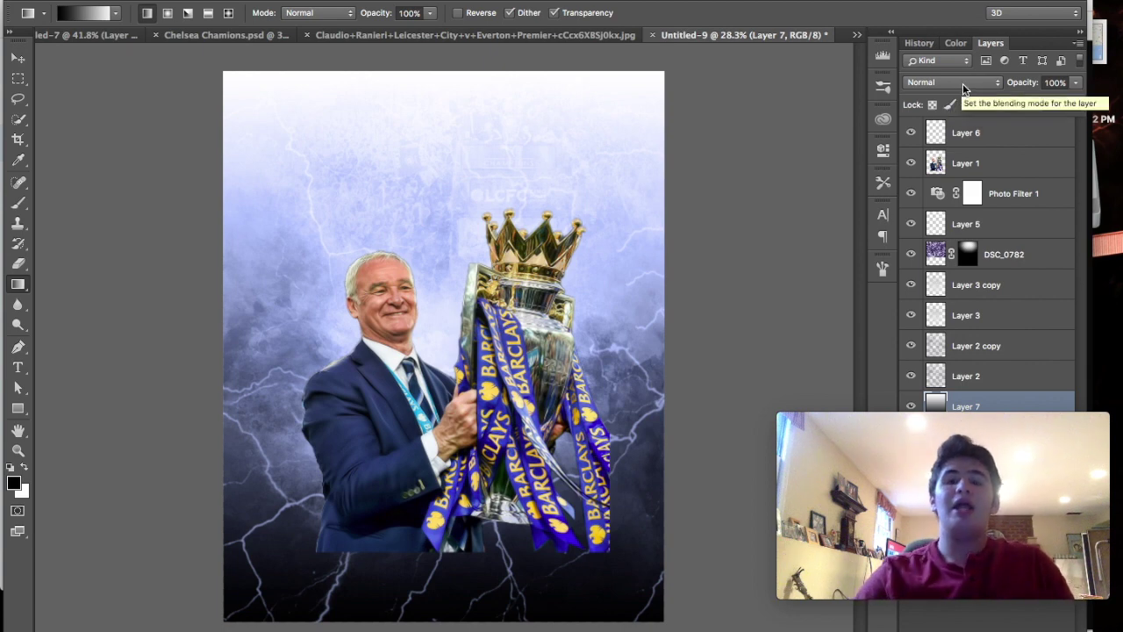
# Blend the gradient layer in Overlay after trying Soft Light.
pyautogui.click(963, 89)
pyautogui.click(944, 266)
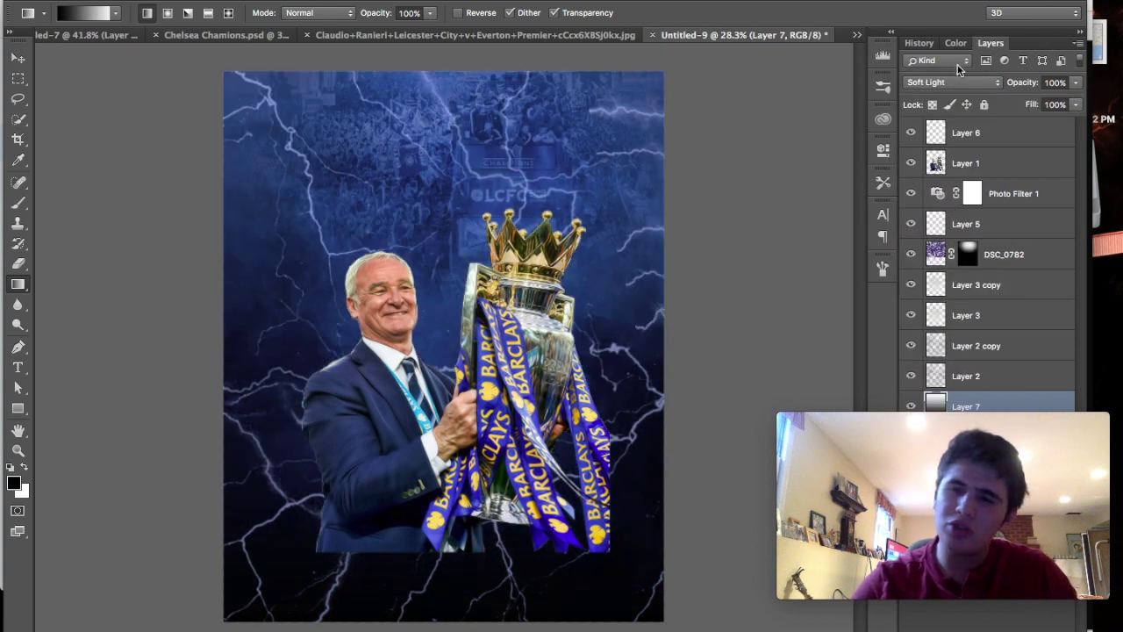
pyautogui.click(932, 86)
pyautogui.click(929, 74)
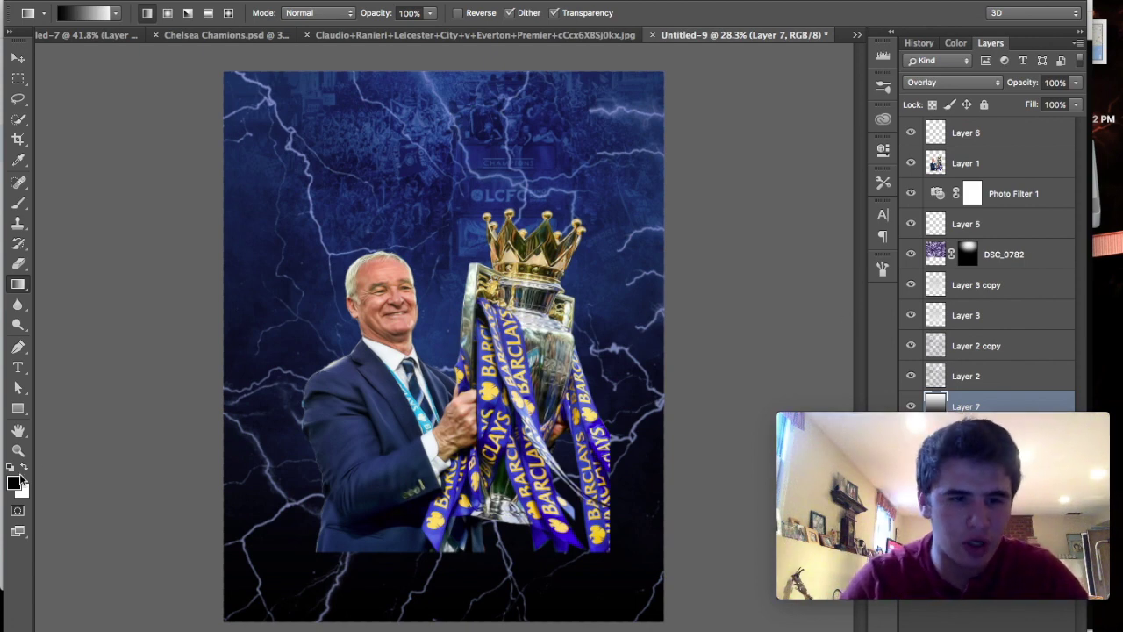
# Drag a deep blue gradient up from the canvas bottom, keeping Overlay blending.
pyautogui.click(14, 483)
pyautogui.click(798, 337)
pyautogui.moveTo(702, 448)
pyautogui.mouseDown()
pyautogui.moveTo(665, 423)
pyautogui.moveTo(634, 426)
pyautogui.mouseUp()
pyautogui.click(942, 252)
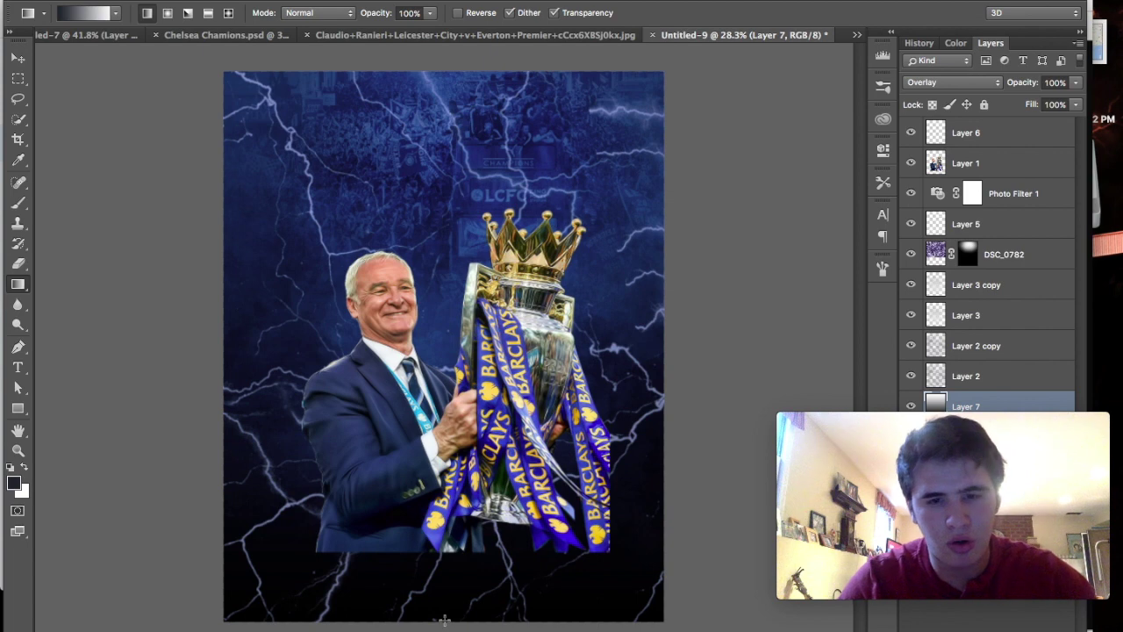
pyautogui.moveTo(445, 621)
pyautogui.mouseDown()
pyautogui.moveTo(474, 60)
pyautogui.moveTo(466, 73)
pyautogui.mouseUp()
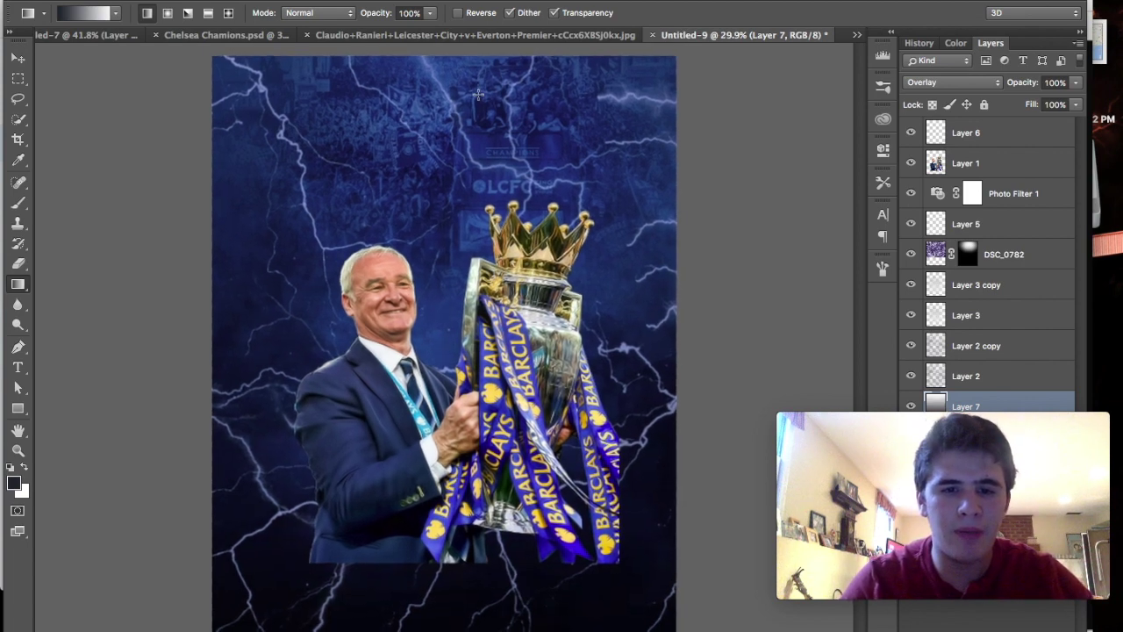
pyautogui.scroll(-2, 795, 129)
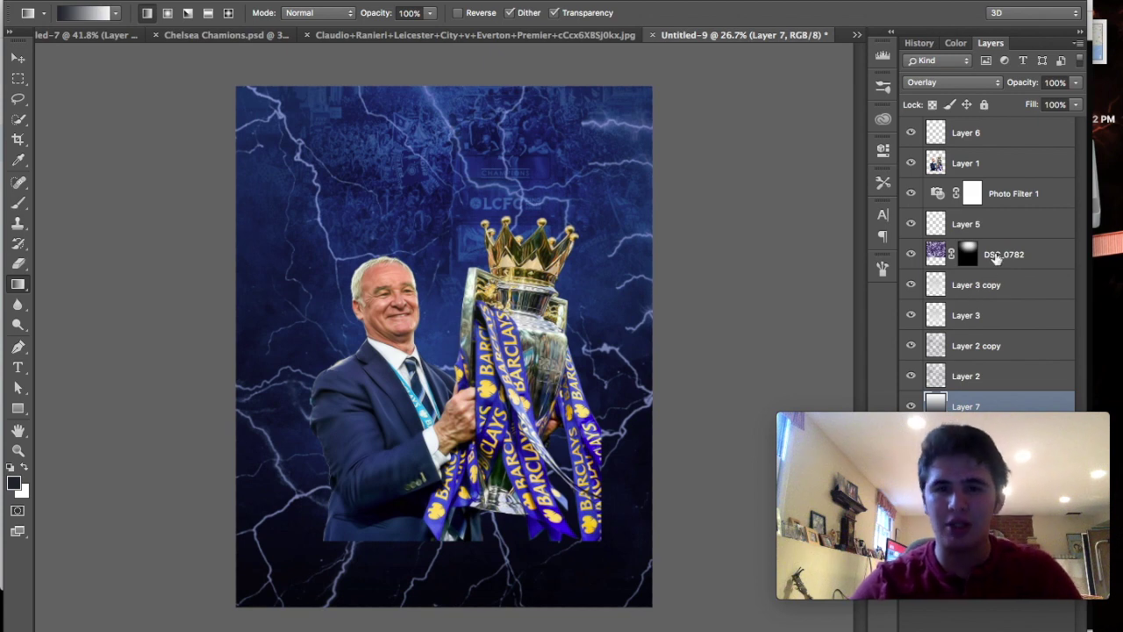
pyautogui.click(937, 81)
pyautogui.click(939, 93)
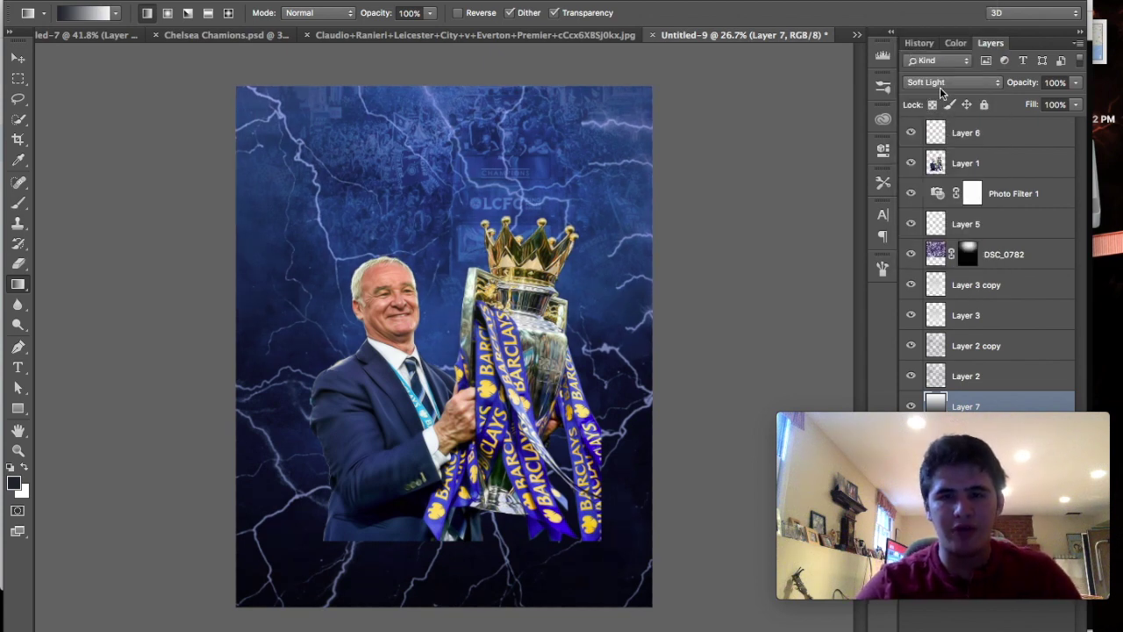
pyautogui.click(935, 72)
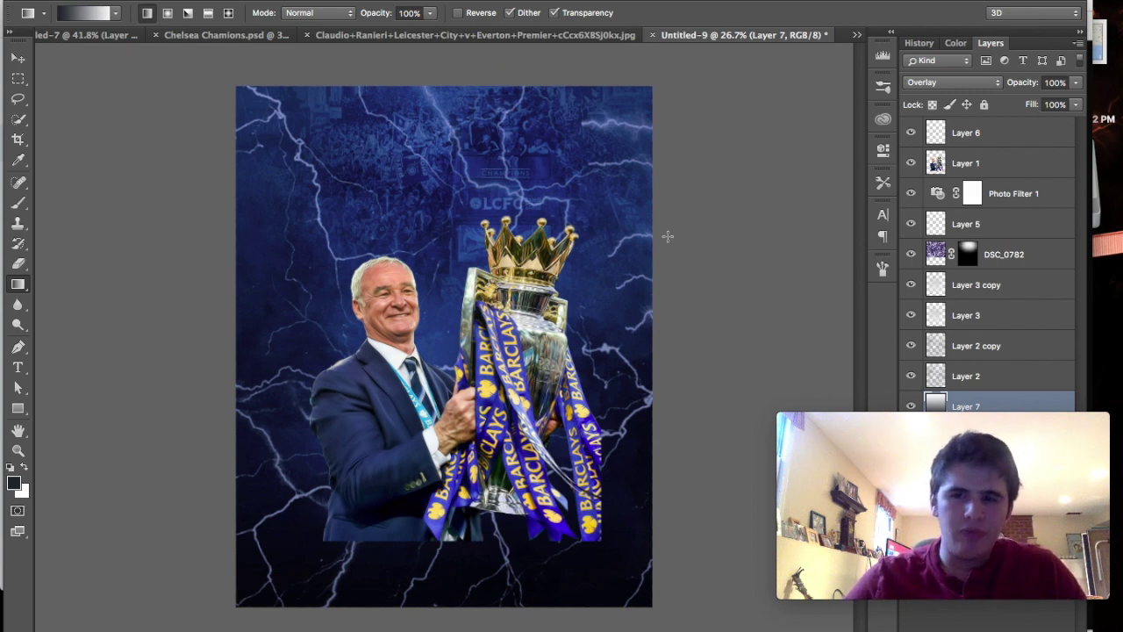
# Add a Gradient Map adjustment on top using the Black, White preset.
pyautogui.click(974, 133)
pyautogui.click(988, 619)
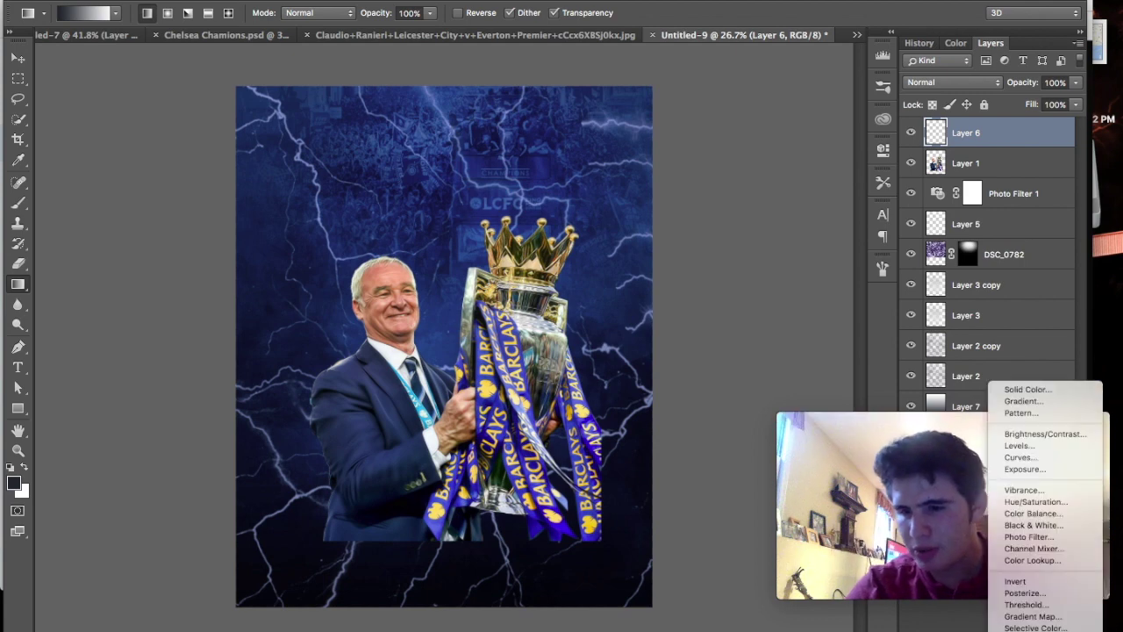
pyautogui.click(1020, 619)
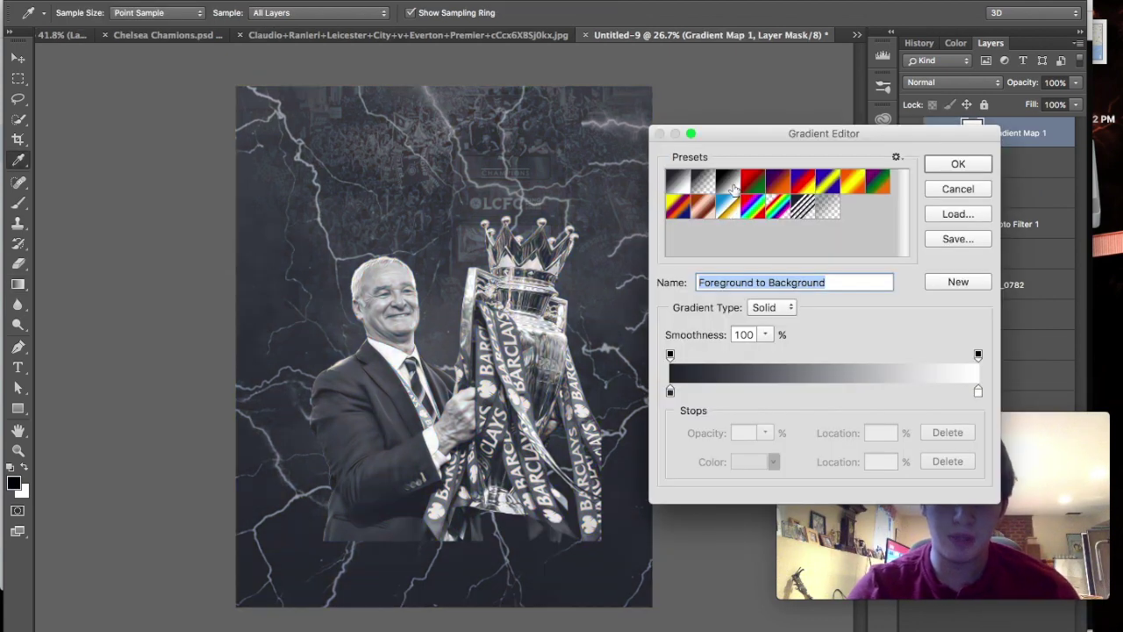
pyautogui.click(733, 188)
pyautogui.click(950, 167)
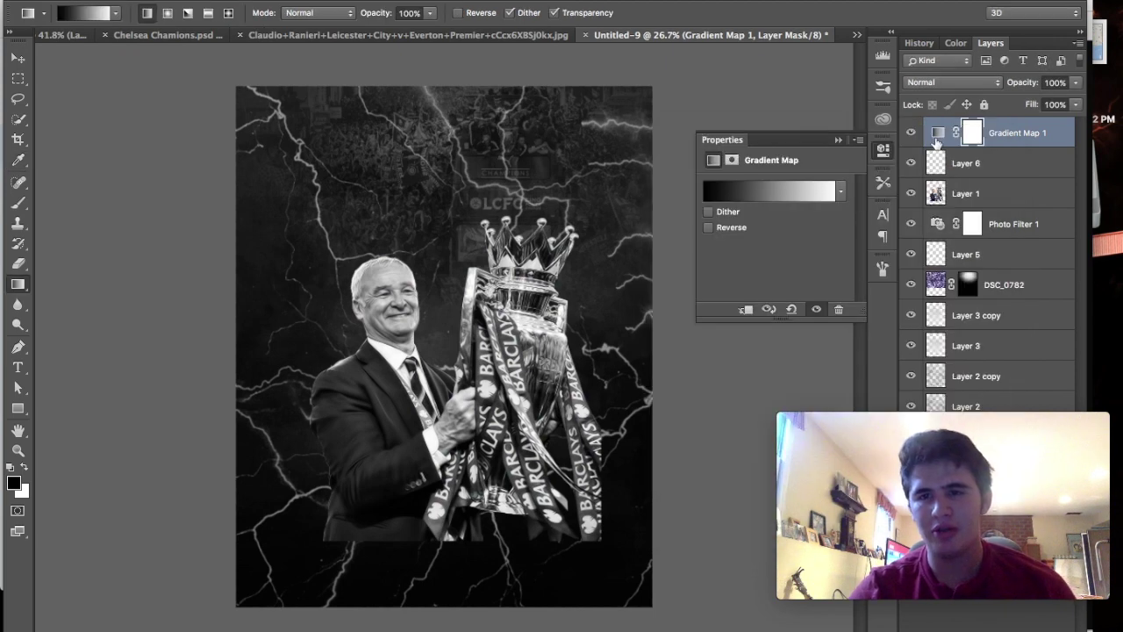
pyautogui.click(936, 136)
pyautogui.click(821, 192)
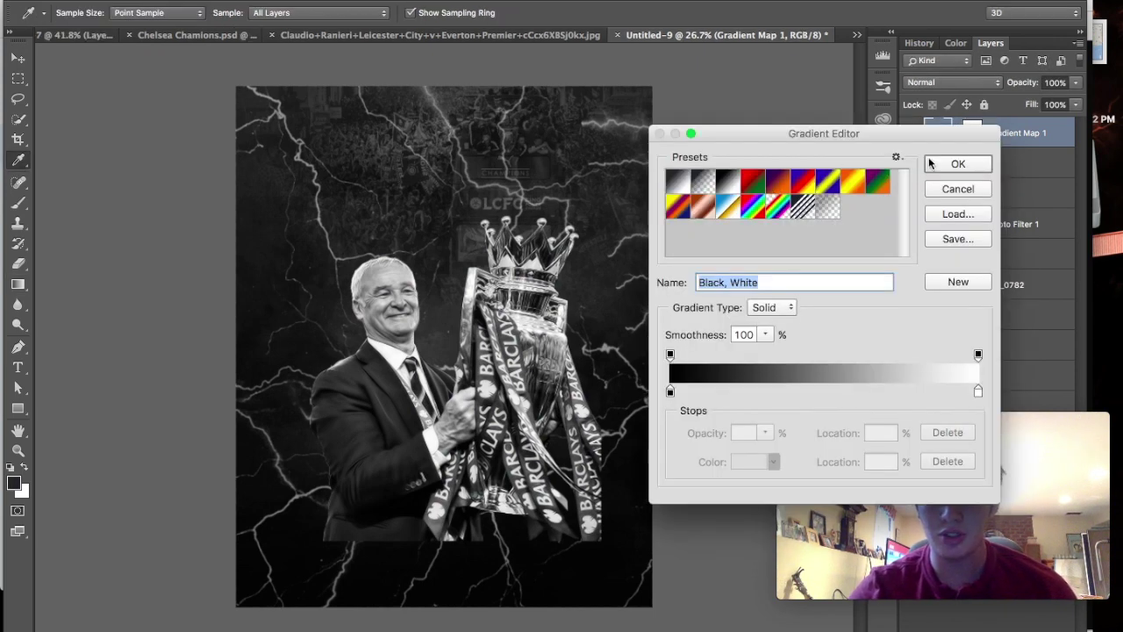
pyautogui.click(930, 164)
# Set Gradient Map 1 to Overlay blending at 50% opacity.
pyautogui.click(950, 82)
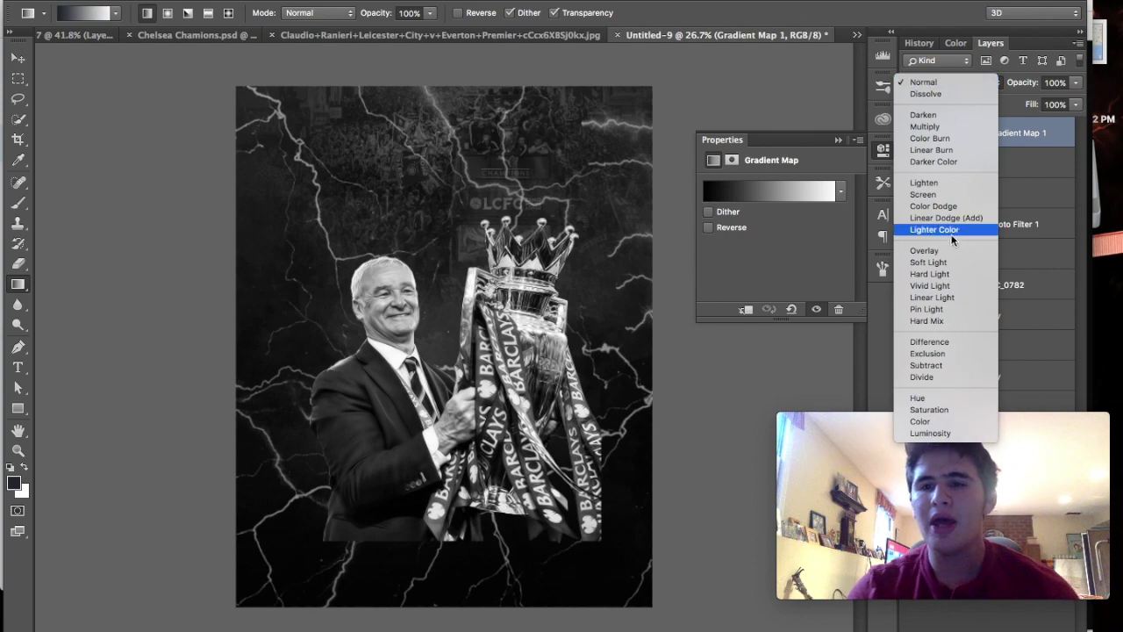
pyautogui.click(936, 252)
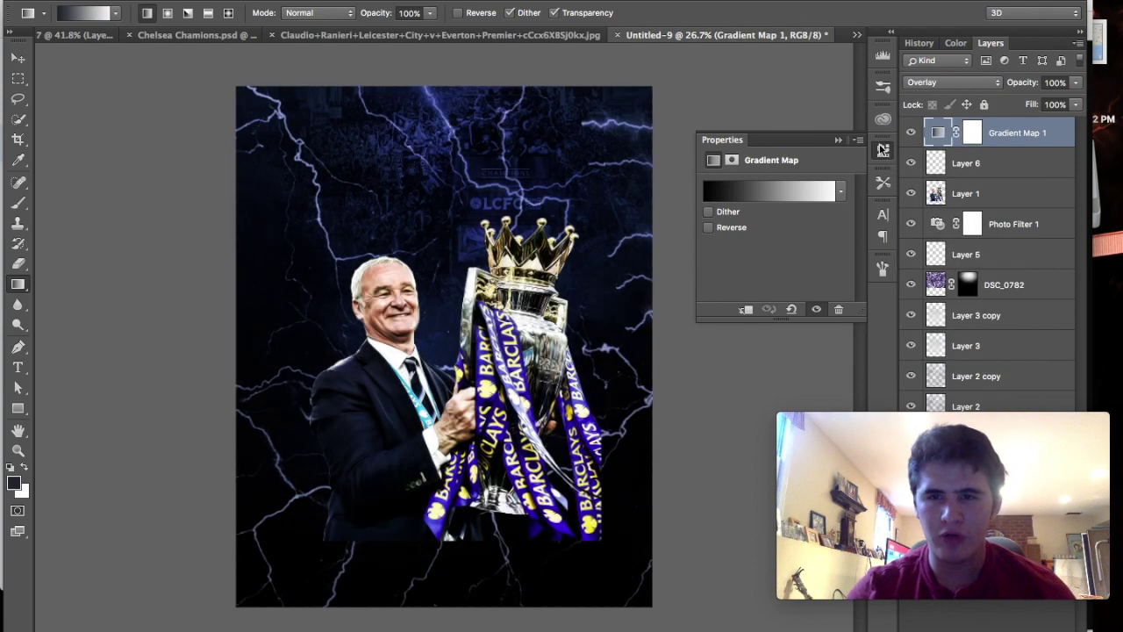
pyautogui.click(883, 149)
pyautogui.hotkey('ctrl', '0')
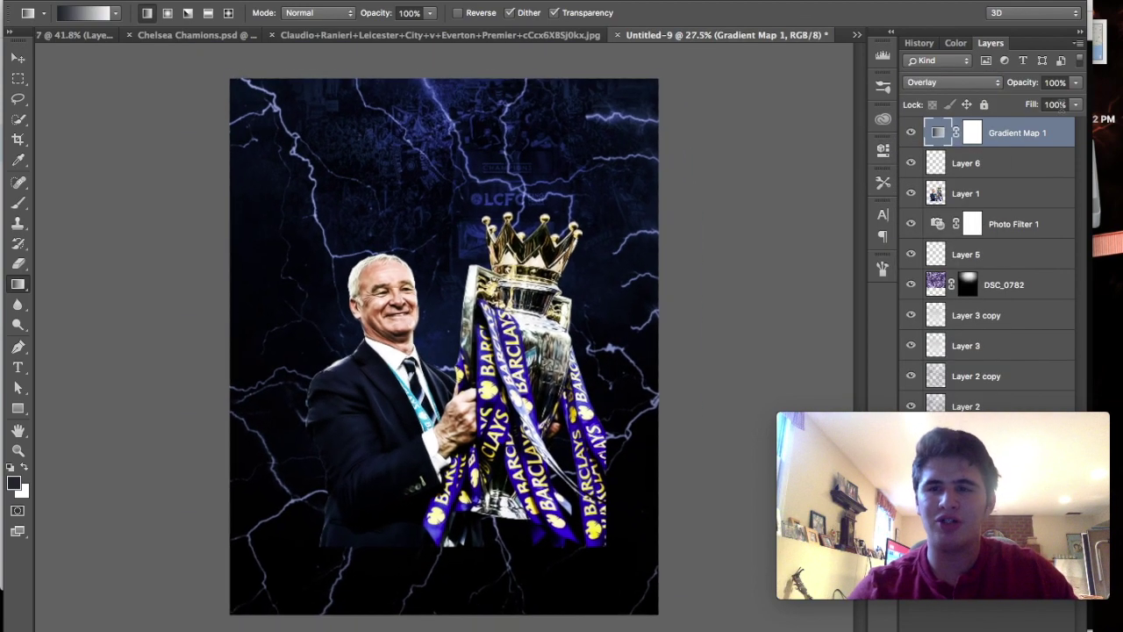
pyautogui.moveTo(1079, 86); pyautogui.dragTo(1053, 103)
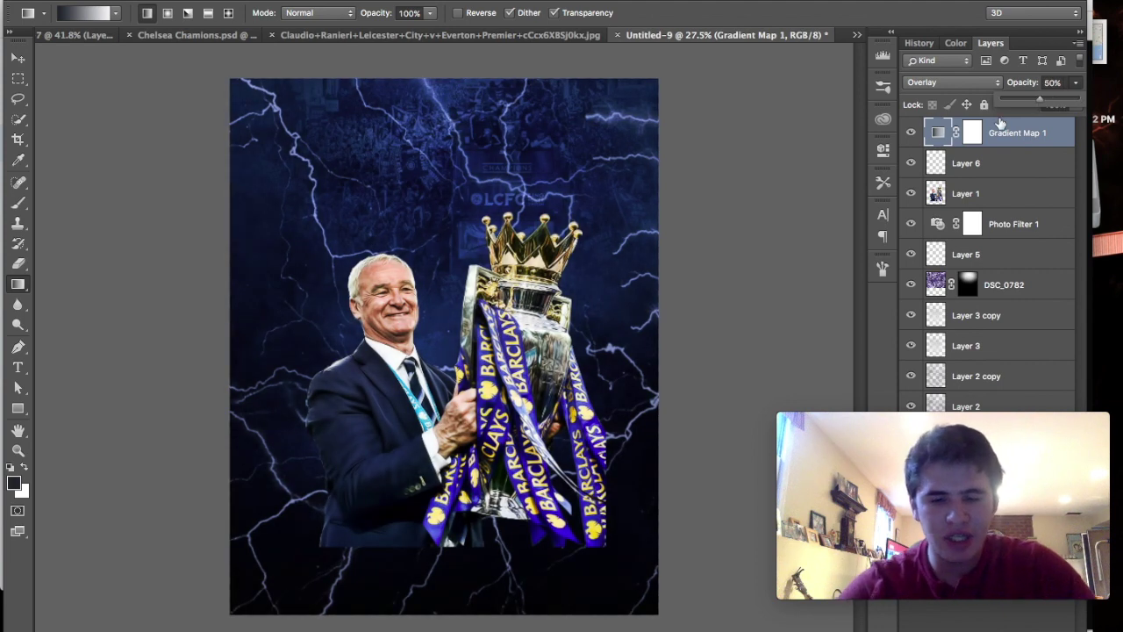
# Test a duplicate gradient map in Color Dodge and Screen, delete it, then move Layer 1 below Photo Filter 1.
pyautogui.hotkey('ctrl', 'j')
pyautogui.click(930, 82)
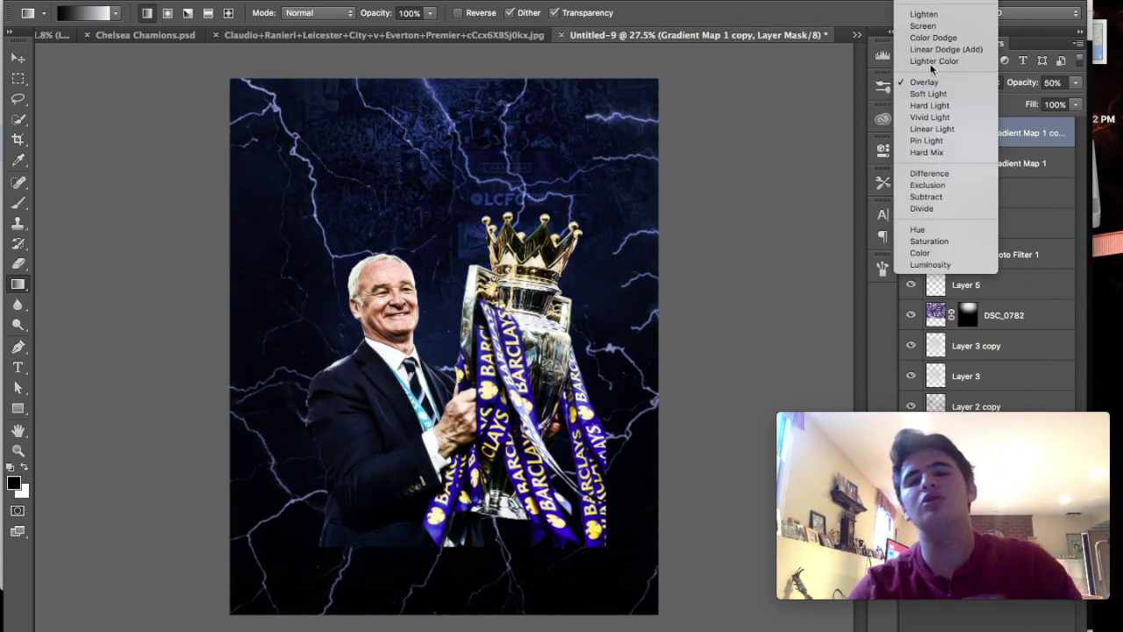
pyautogui.click(934, 50)
pyautogui.click(946, 82)
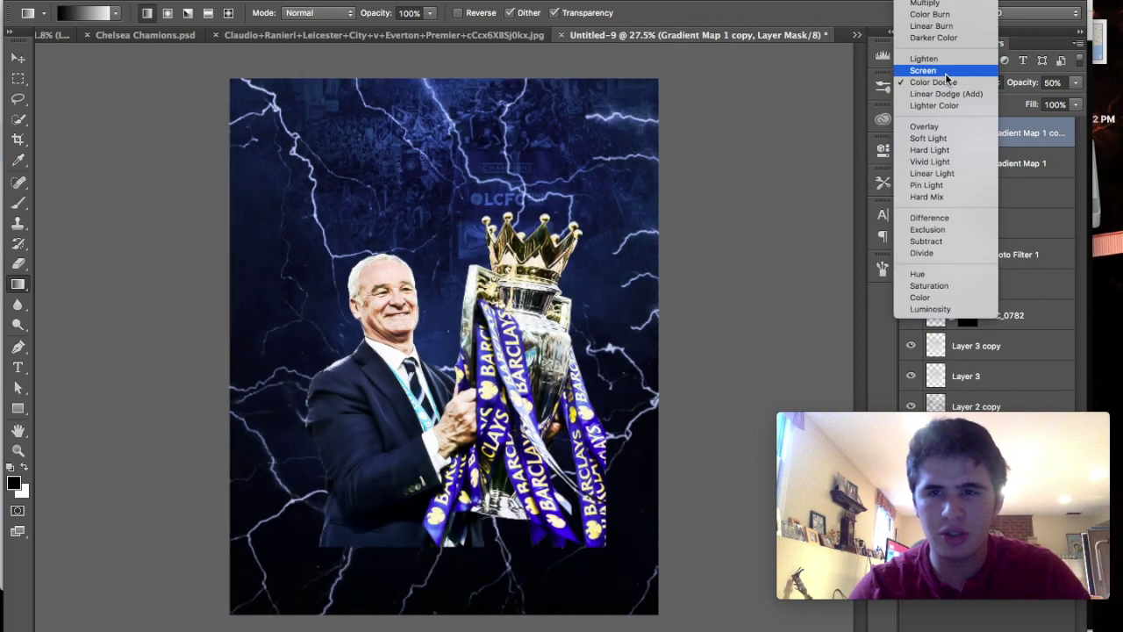
pyautogui.click(955, 107)
pyautogui.press('Delete')
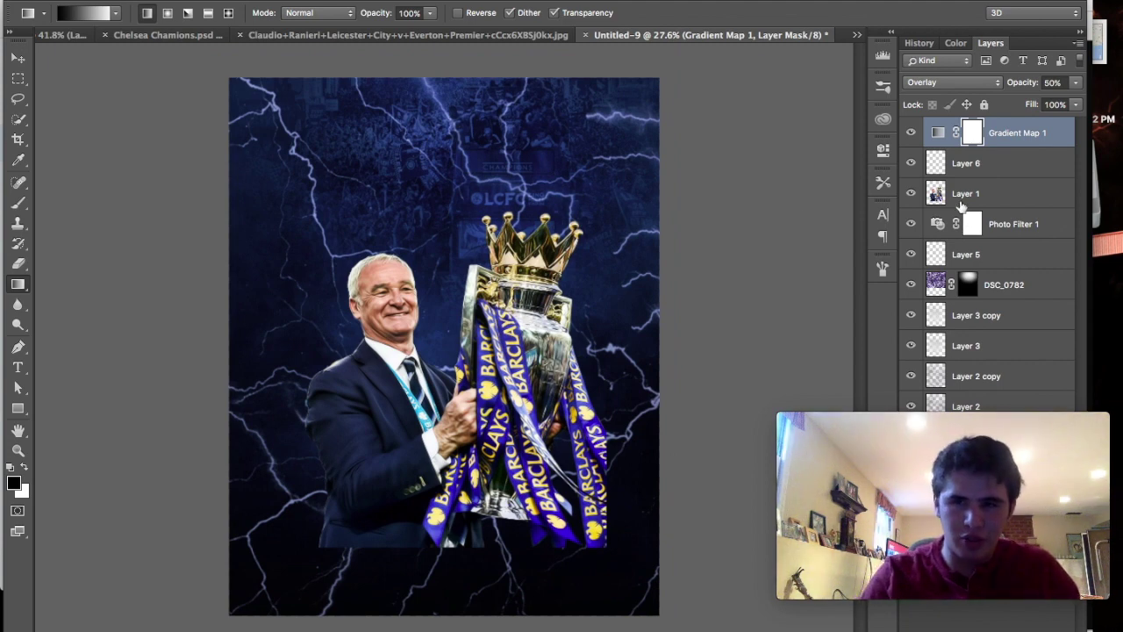
pyautogui.moveTo(961, 204); pyautogui.dragTo(956, 239)
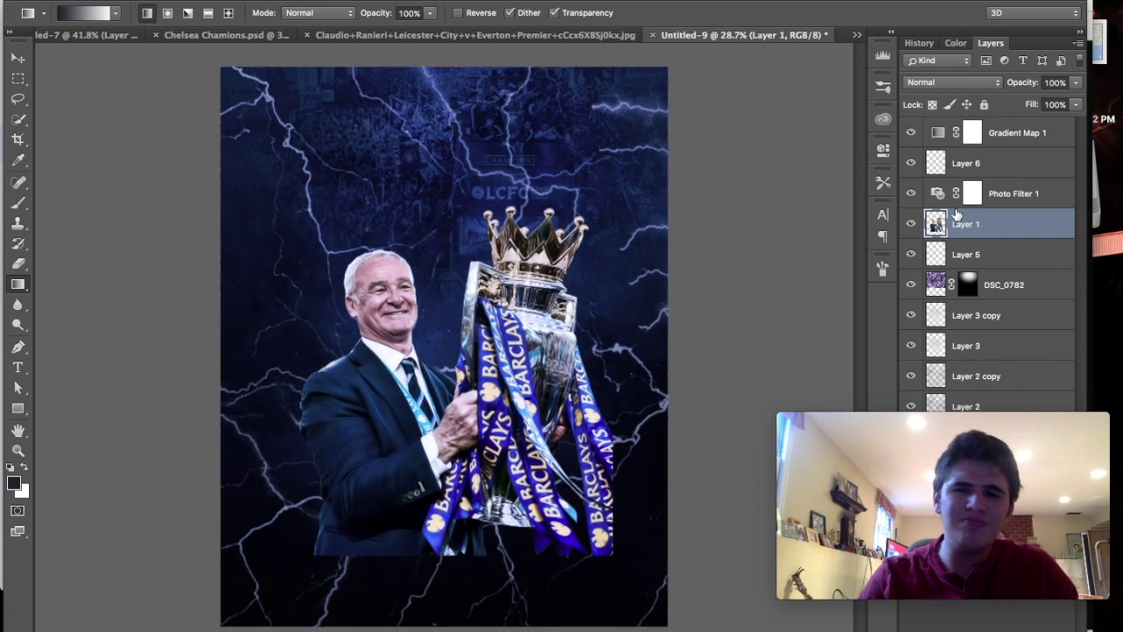
# Move Layer 1 above Photo Filter 1 and tint it with a Deep Blue filter at about 46% density.
pyautogui.moveTo(954, 221); pyautogui.dragTo(954, 191)
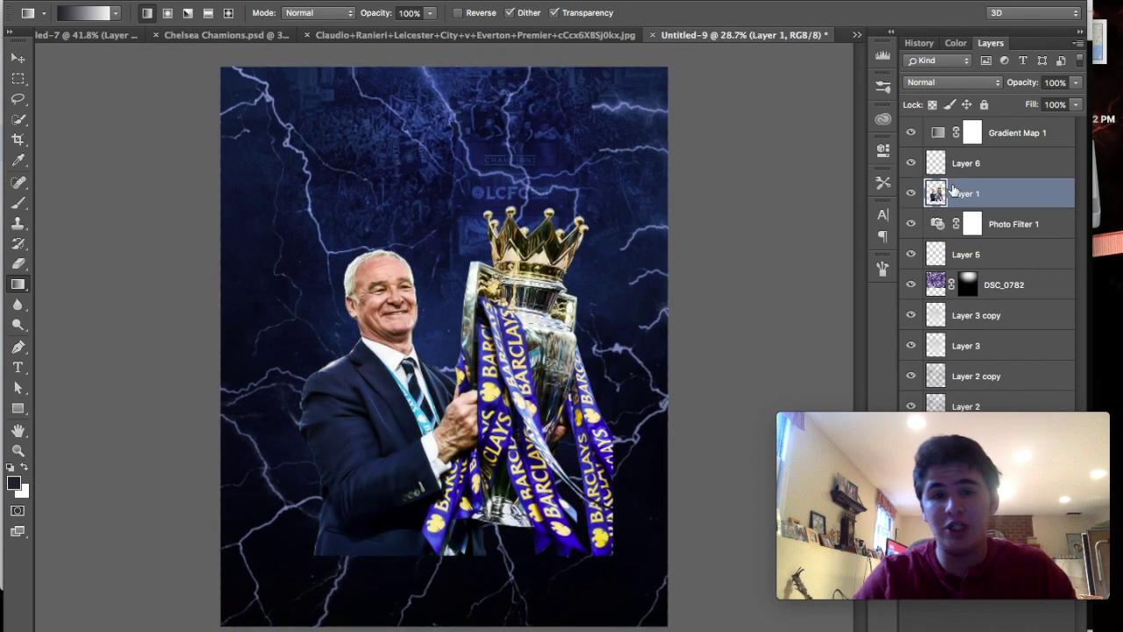
pyautogui.click(202, 0)
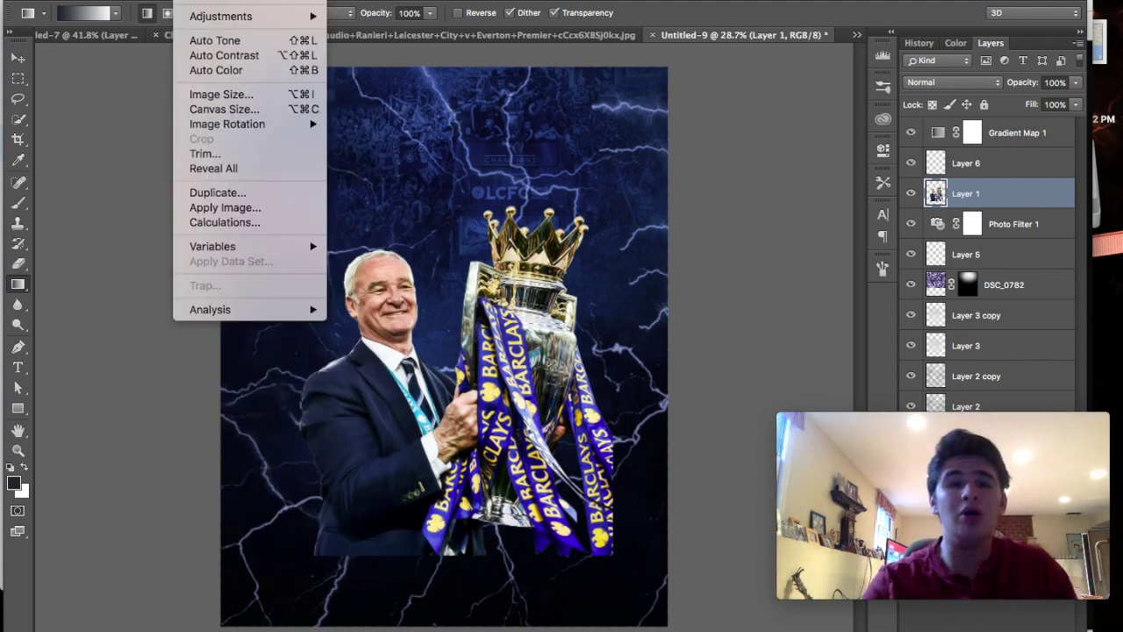
pyautogui.moveTo(220, 16)
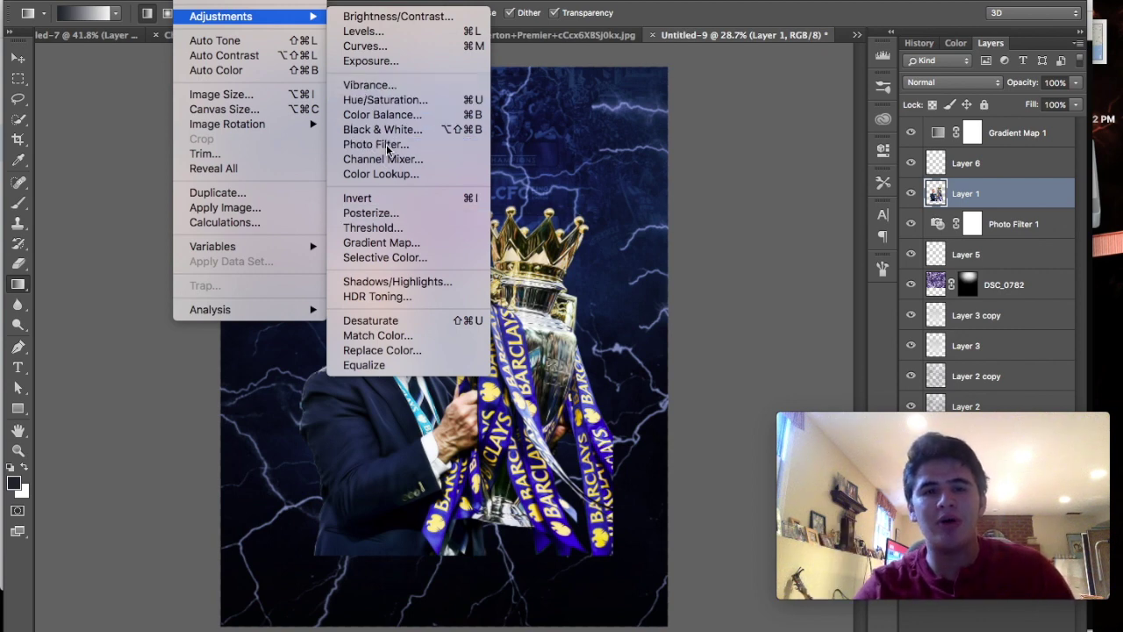
pyautogui.click(407, 153)
pyautogui.click(801, 190)
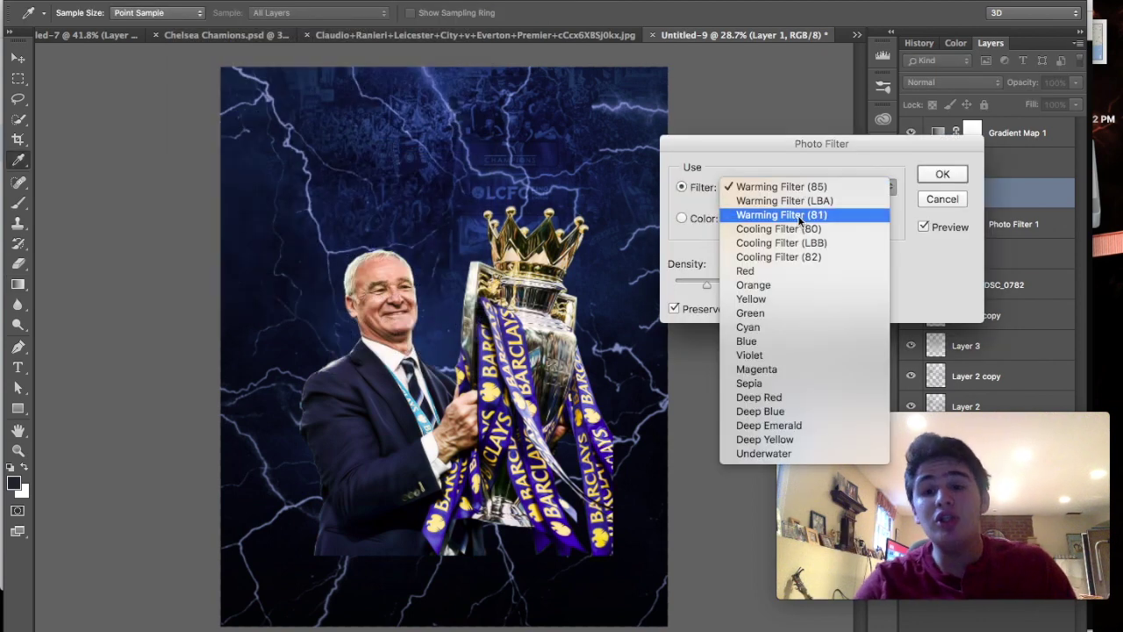
pyautogui.click(762, 410)
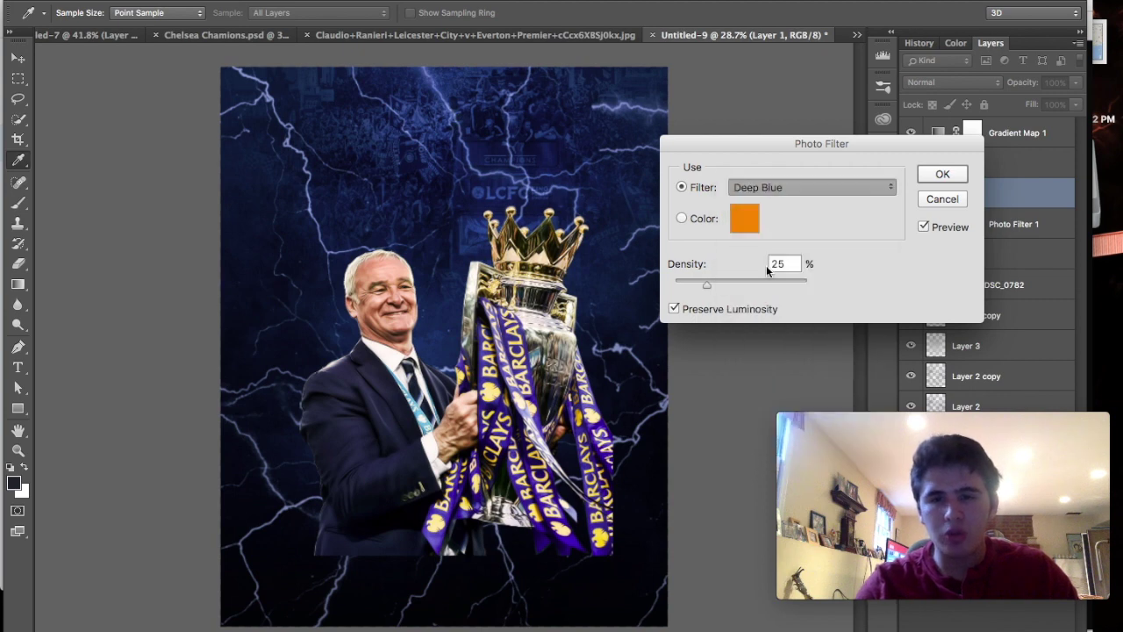
pyautogui.moveTo(704, 282); pyautogui.dragTo(742, 281)
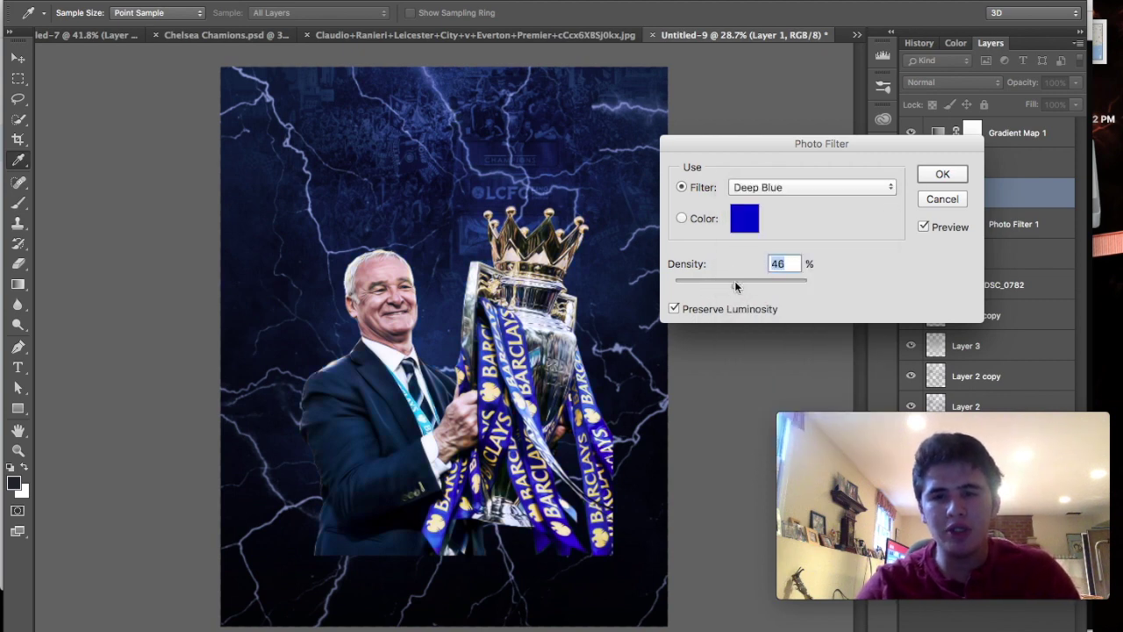
pyautogui.click(942, 174)
# Zoom and scroll to review the whole tinted poster.
pyautogui.press('g')
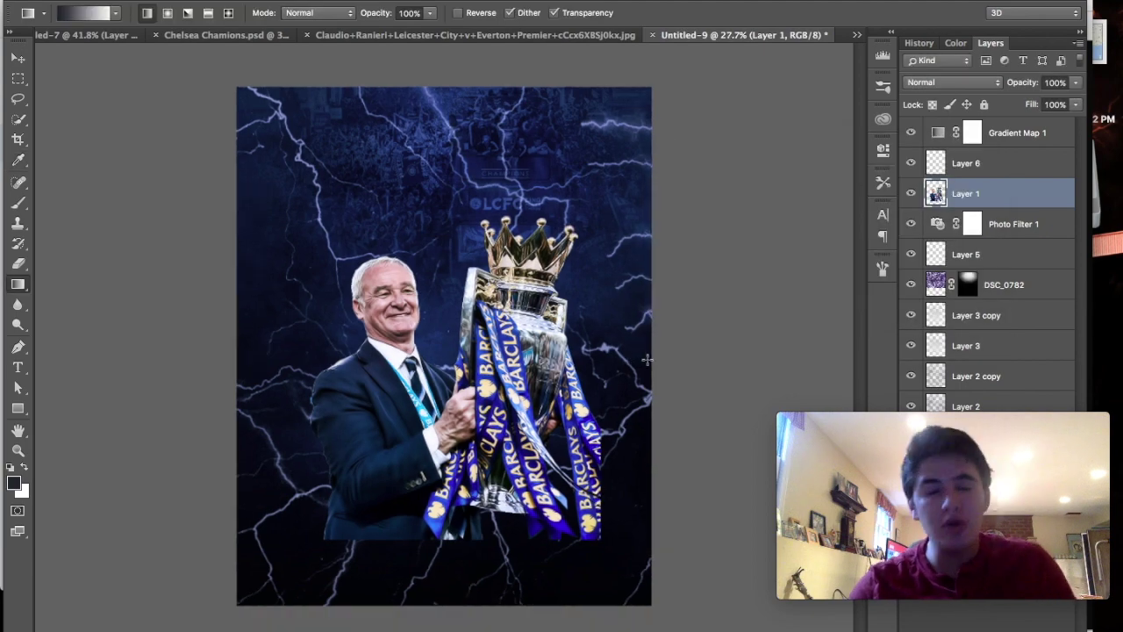
pyautogui.scroll(-2, 646, 359)
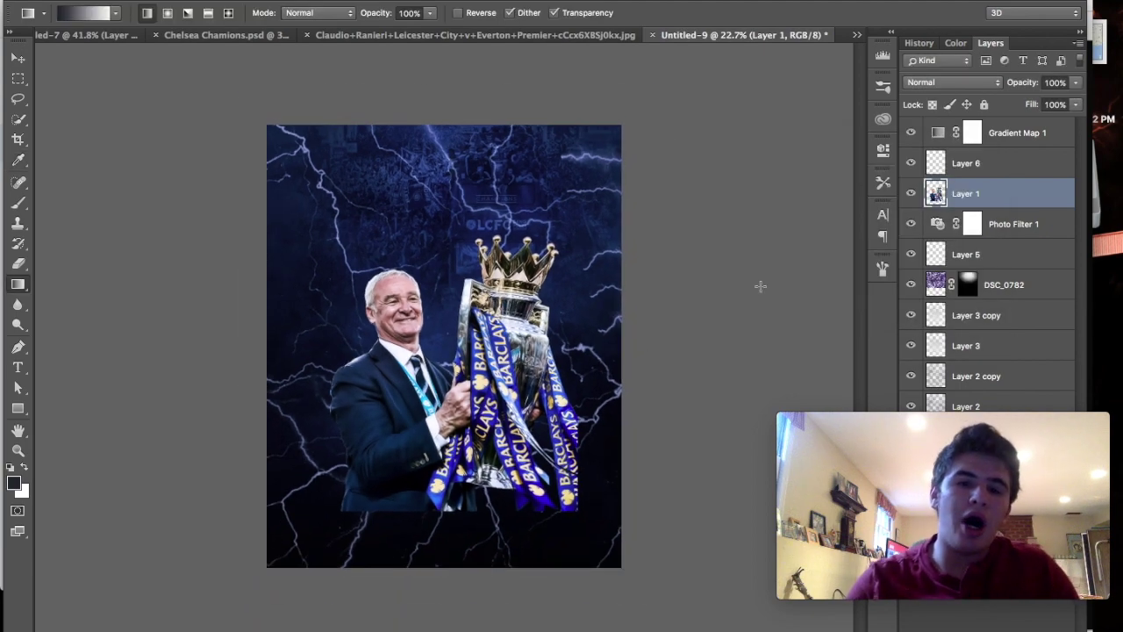
pyautogui.scroll(2, 760, 286)
pyautogui.scroll(1, 763, 235)
pyautogui.scroll(1, 765, 231)
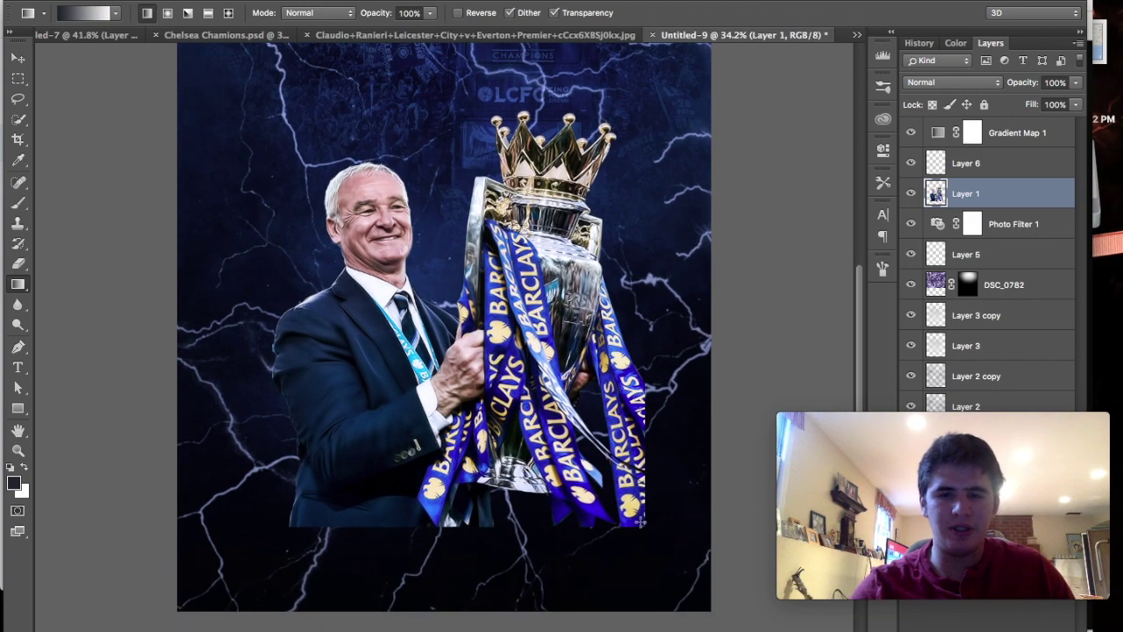
pyautogui.scroll(1, 649, 499)
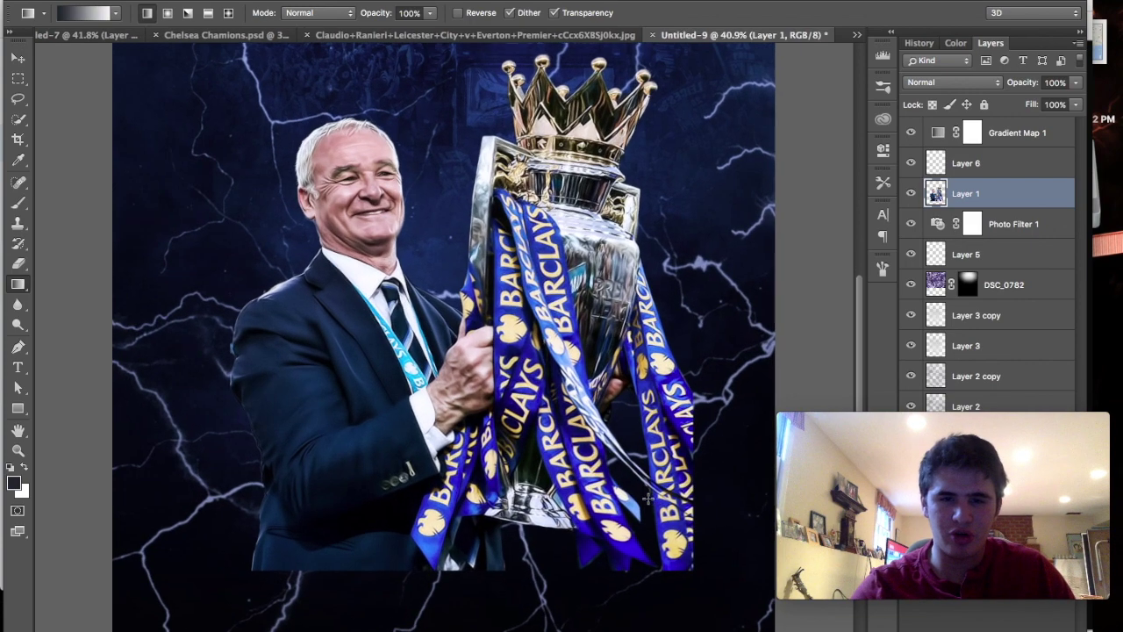
# Set the Eraser to a soft round 0%-hardness brush at 600 px.
pyautogui.scroll(1, 648, 499)
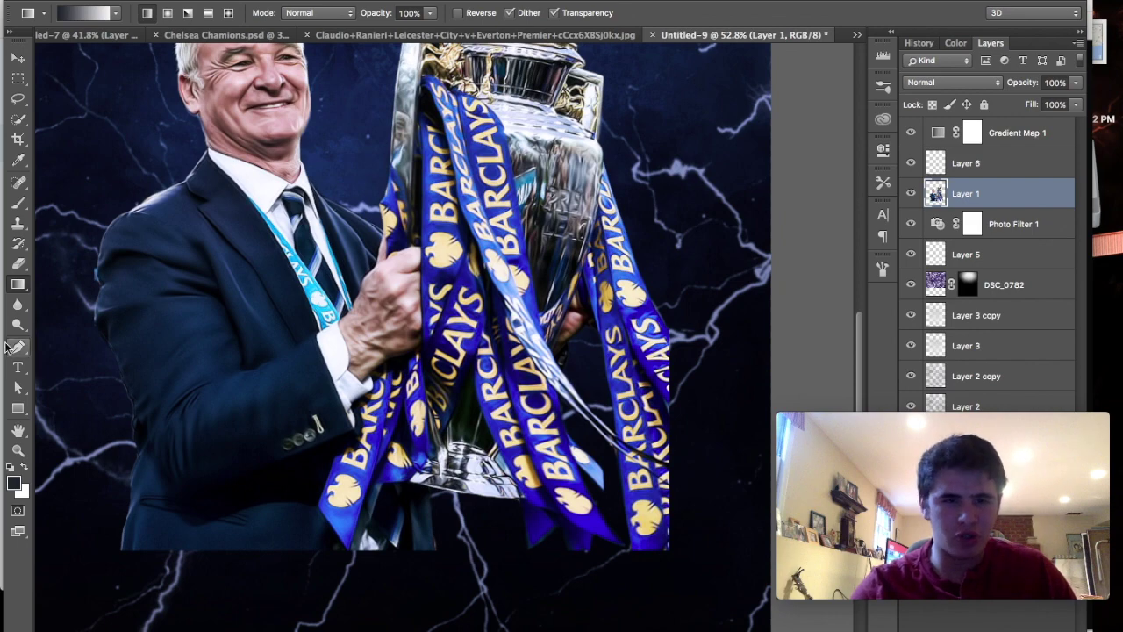
pyautogui.click(18, 262)
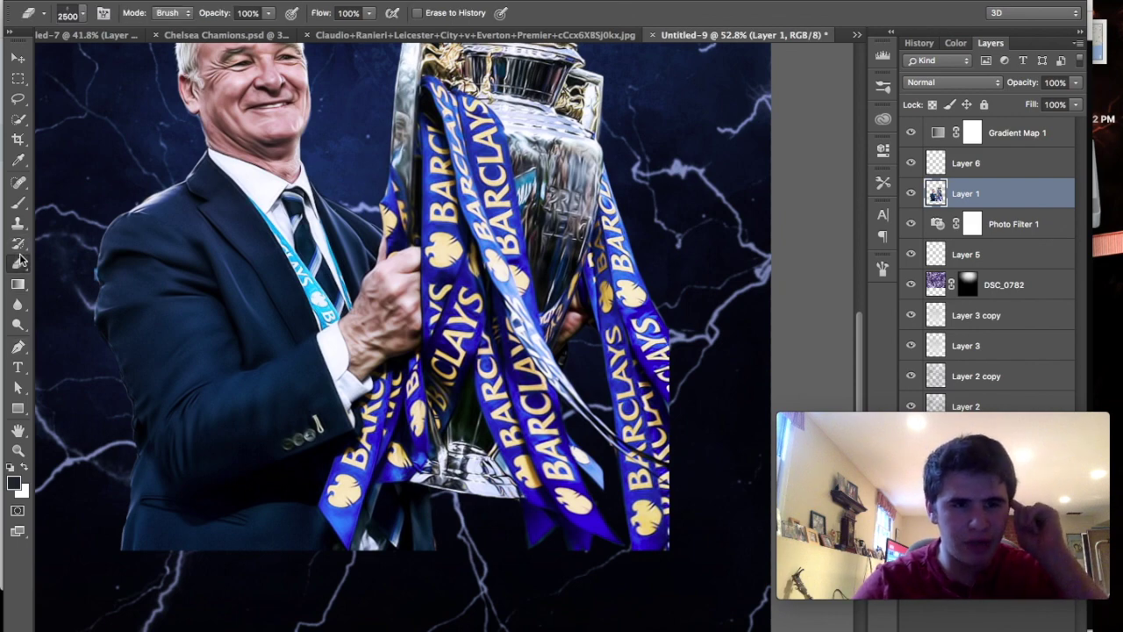
pyautogui.click(78, 15)
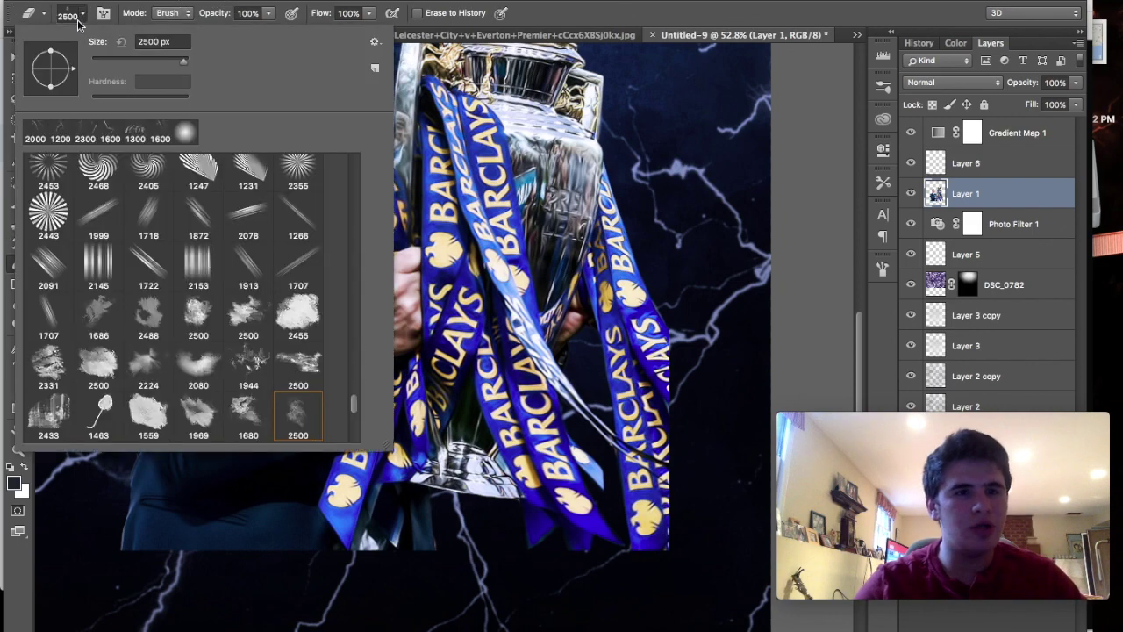
pyautogui.click(185, 134)
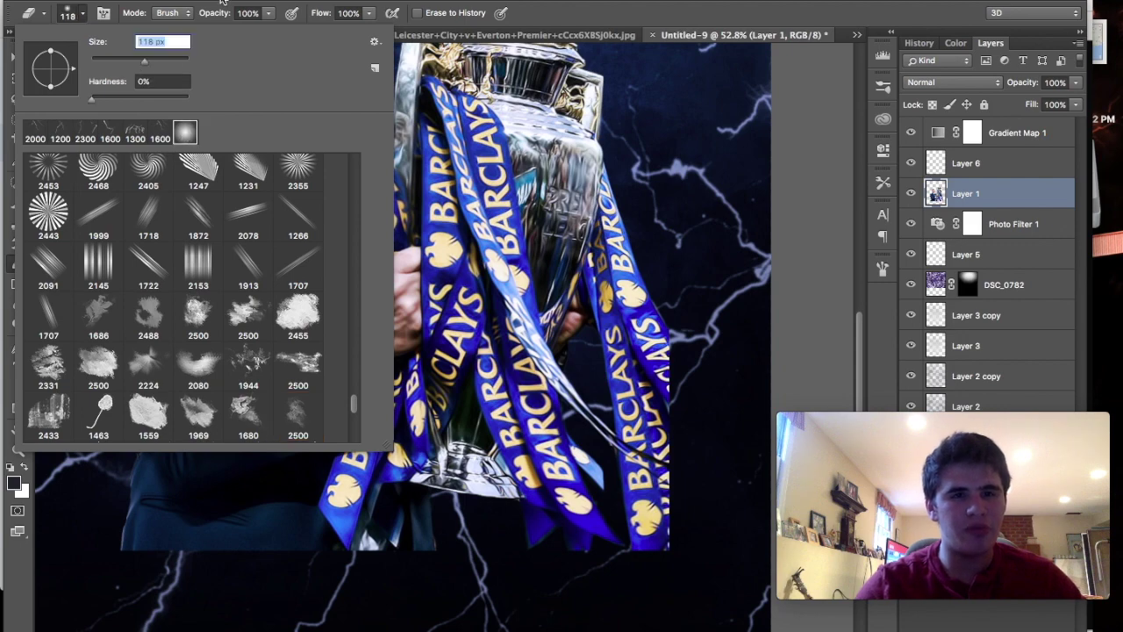
pyautogui.press('Return')
pyautogui.scroll(-2, 234, 301)
pyautogui.scroll(-2, 255, 395)
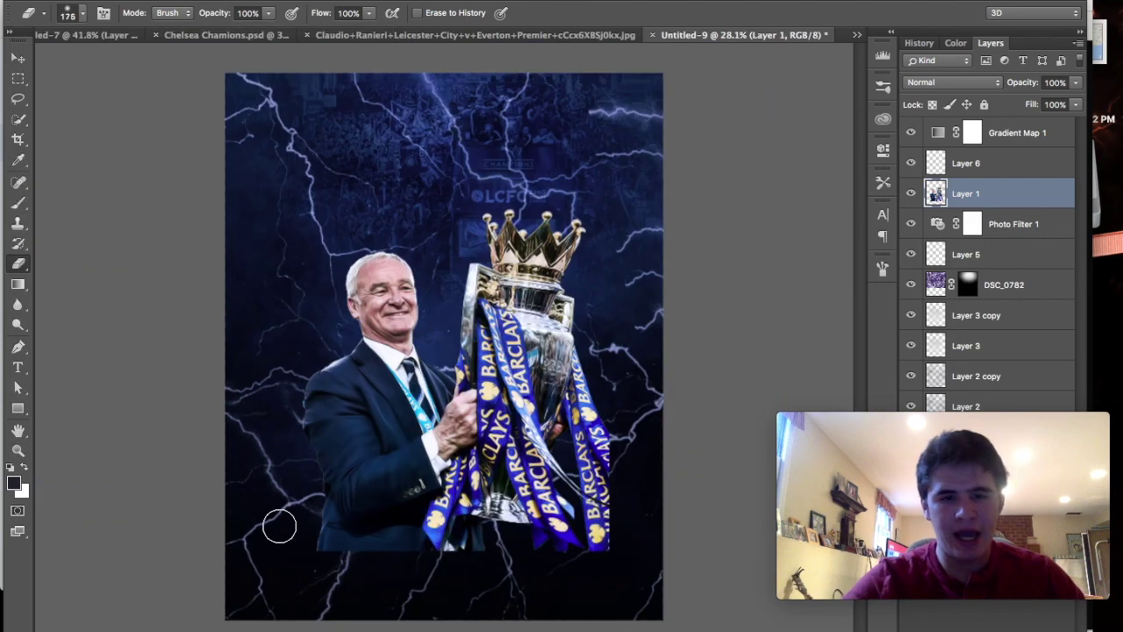
pyautogui.press(']')
pyautogui.press(']')
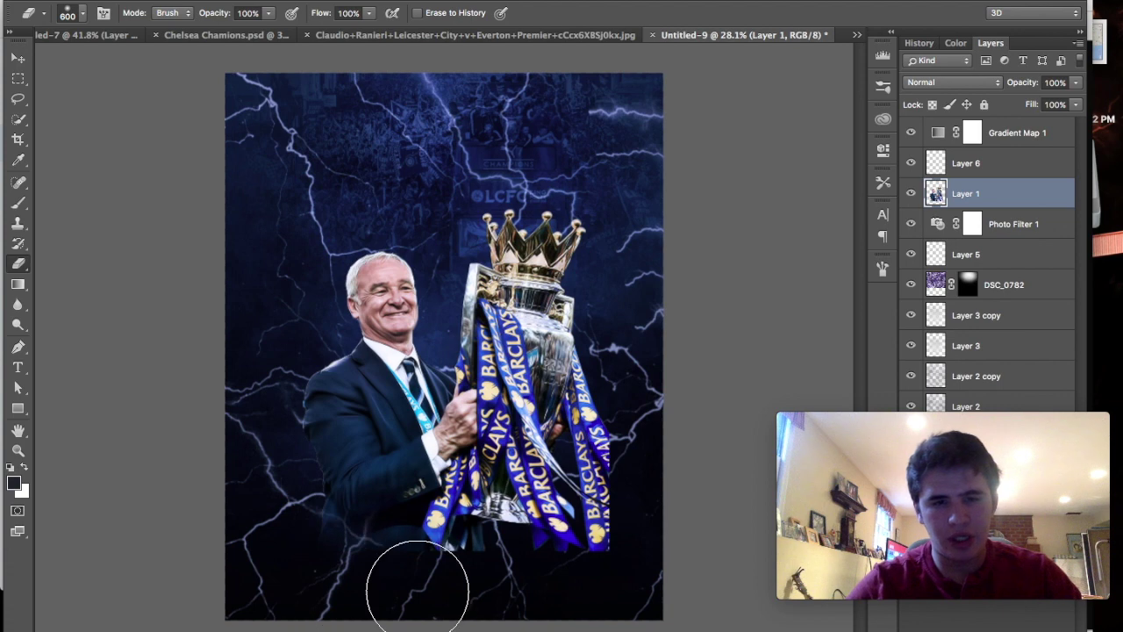
# Erase the bottom of the trophy ribbons on Layer 1 so they fade into the background.
pyautogui.moveTo(418, 586)
pyautogui.mouseDown()
pyautogui.moveTo(602, 589)
pyautogui.moveTo(637, 547)
pyautogui.moveTo(536, 597)
pyautogui.moveTo(685, 566)
pyautogui.moveTo(646, 431)
pyautogui.moveTo(640, 585)
pyautogui.moveTo(640, 501)
pyautogui.moveTo(631, 542)
pyautogui.moveTo(641, 552)
pyautogui.moveTo(552, 591)
pyautogui.moveTo(479, 594)
pyautogui.mouseUp()
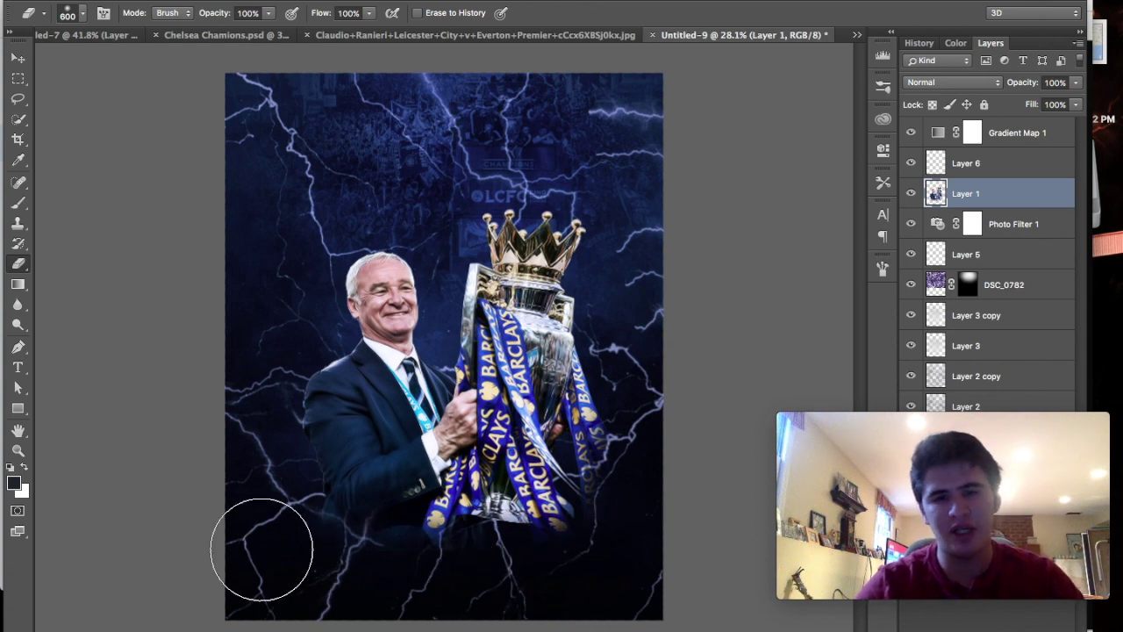
pyautogui.scroll(1, 261, 549)
pyautogui.scroll(1, 262, 549)
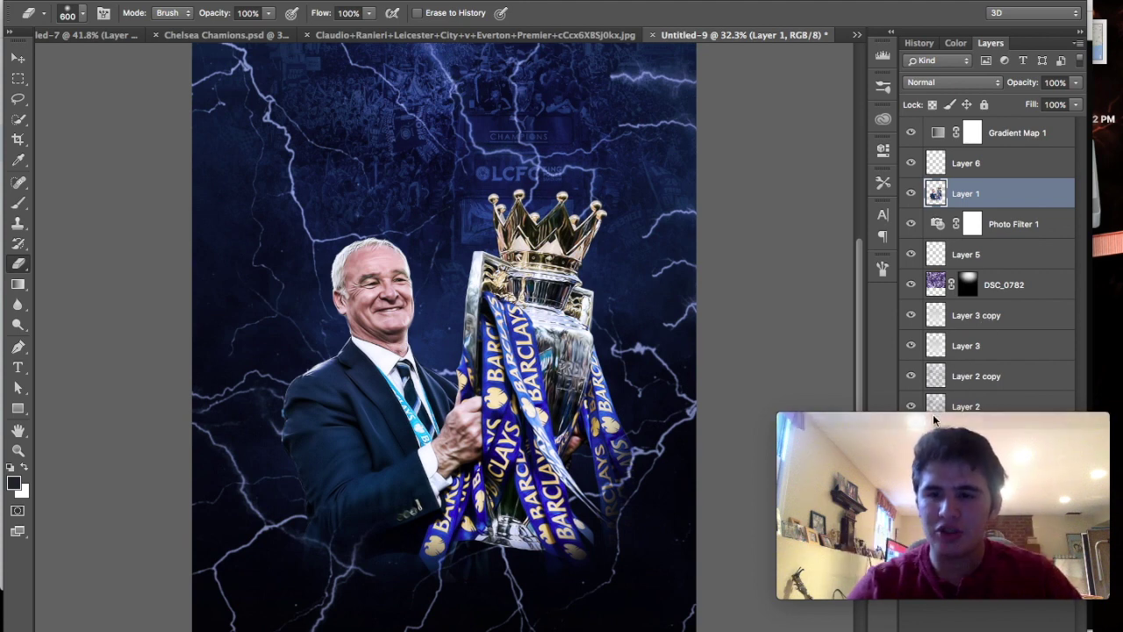
pyautogui.moveTo(930, 422); pyautogui.dragTo(927, 477)
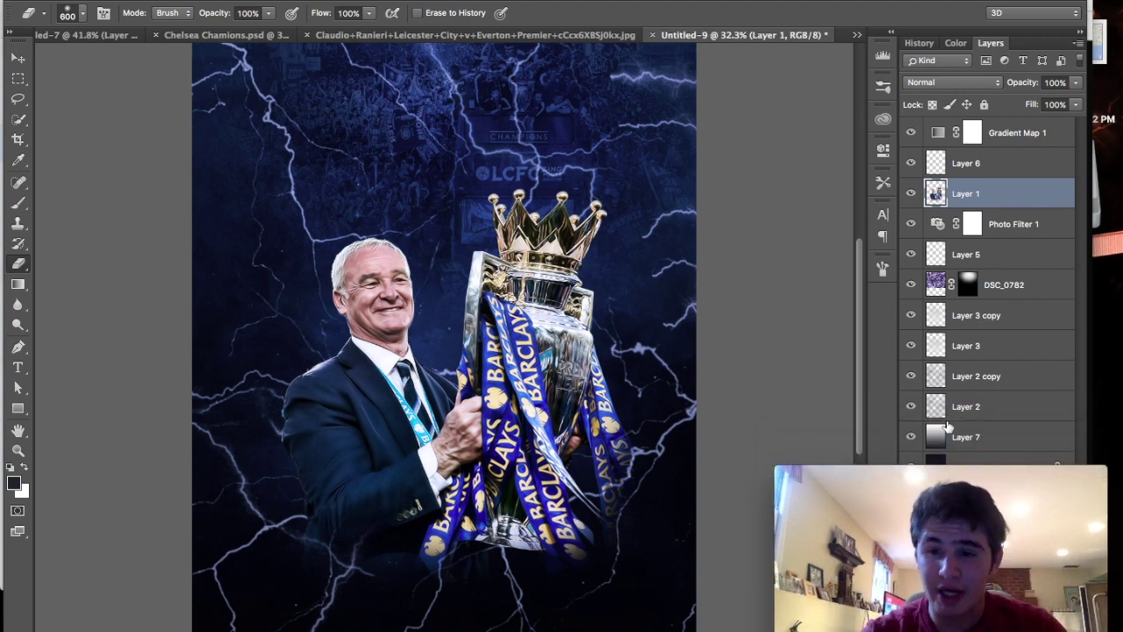
# Move the lightning Layer 5 beneath the Overlay gradient Layer 7.
pyautogui.click(912, 261)
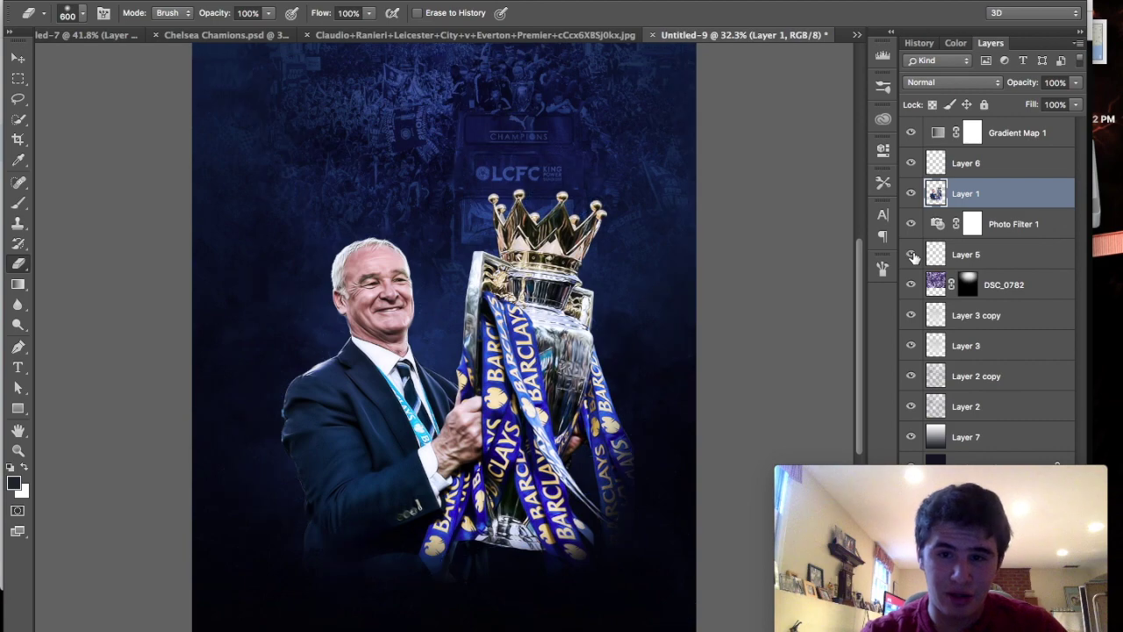
pyautogui.moveTo(939, 259)
pyautogui.mouseDown()
pyautogui.moveTo(937, 286)
pyautogui.moveTo(947, 264)
pyautogui.mouseUp()
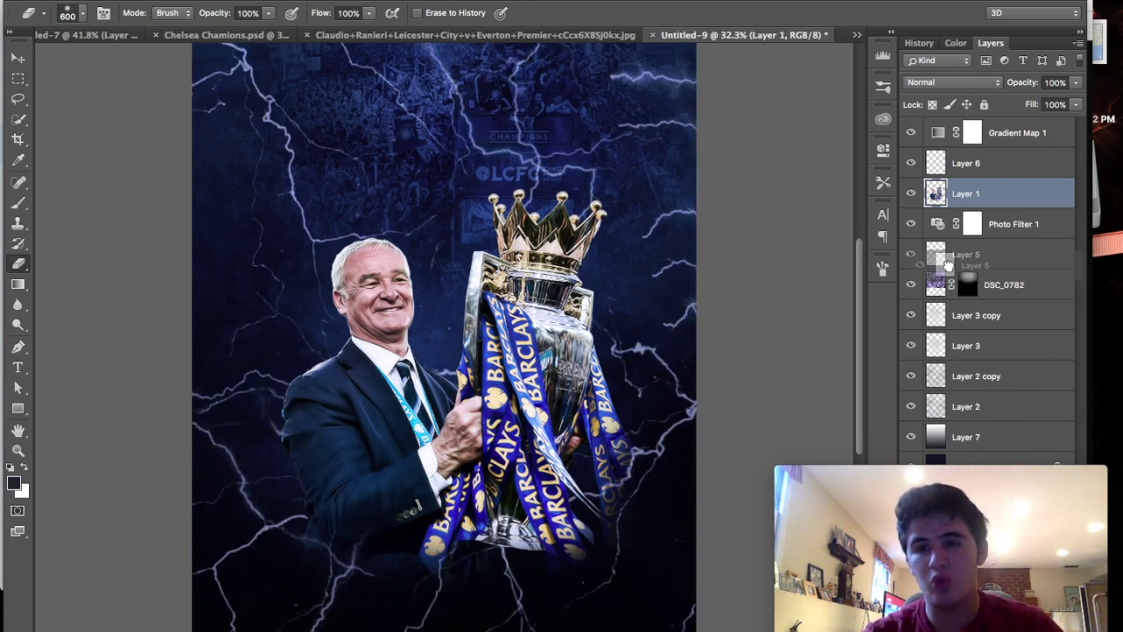
pyautogui.moveTo(947, 263); pyautogui.dragTo(939, 443)
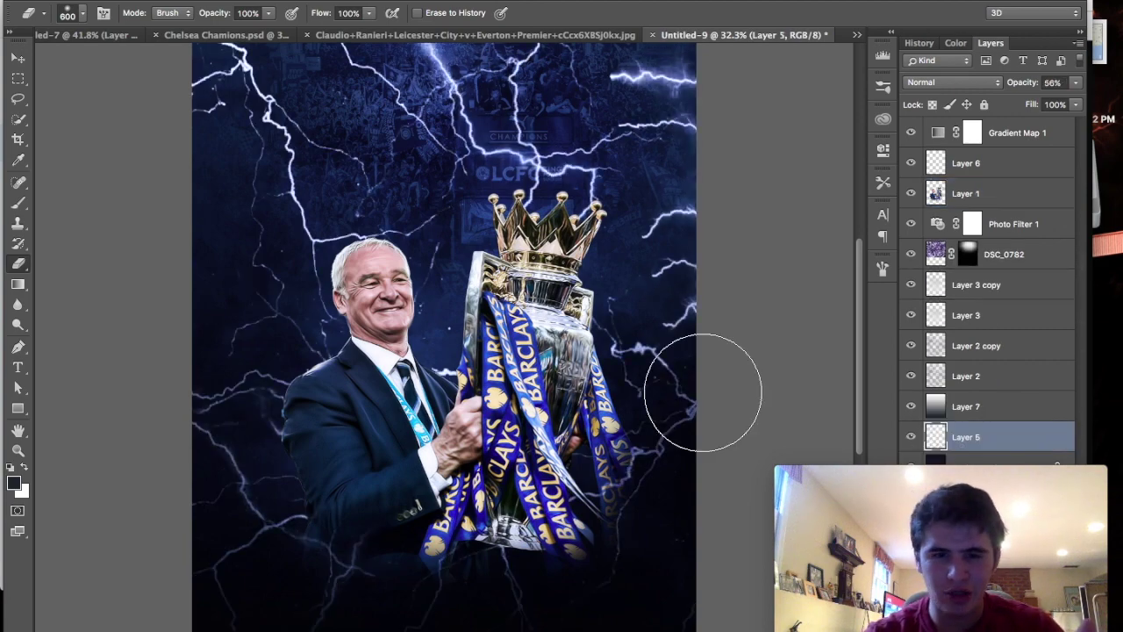
pyautogui.scroll(-3, 702, 392)
pyautogui.scroll(1, 711, 377)
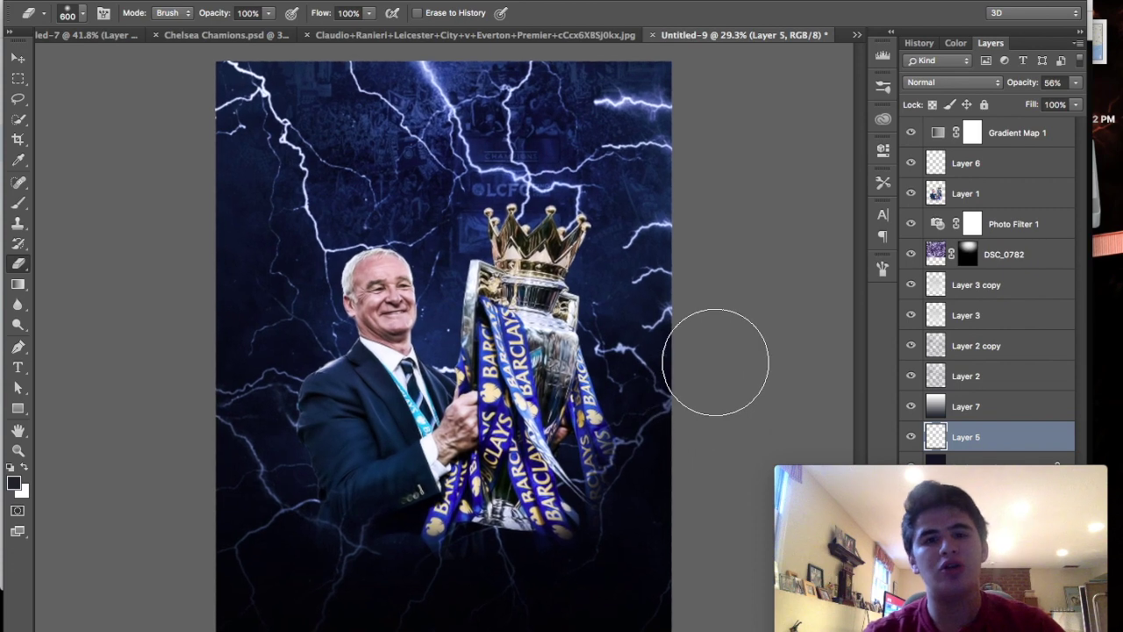
pyautogui.scroll(1, 715, 363)
# Select Layer 7 and add a new empty Layer 8 above it.
pyautogui.click(944, 408)
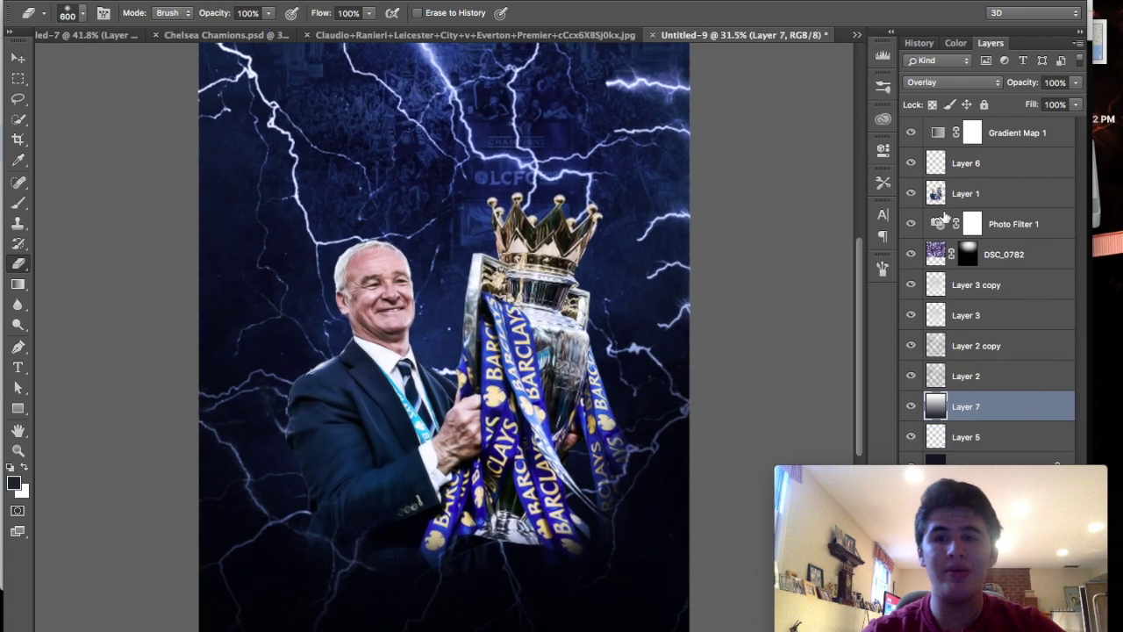
pyautogui.scroll(-1, 727, 268)
pyautogui.scroll(-2, 728, 265)
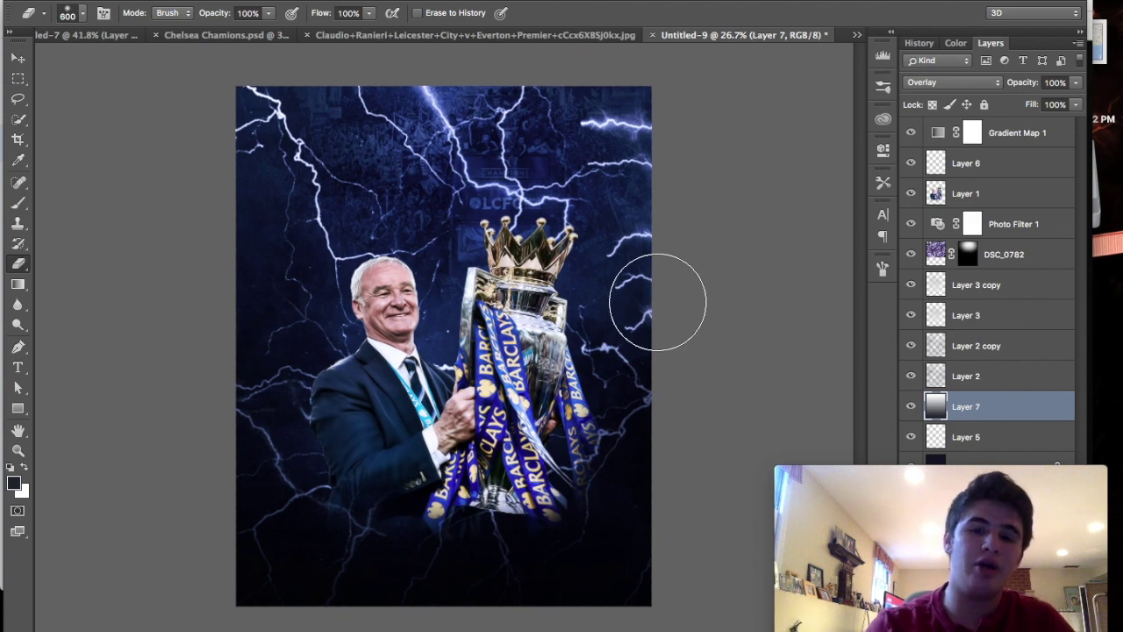
pyautogui.scroll(1, 657, 301)
pyautogui.scroll(-1, 657, 302)
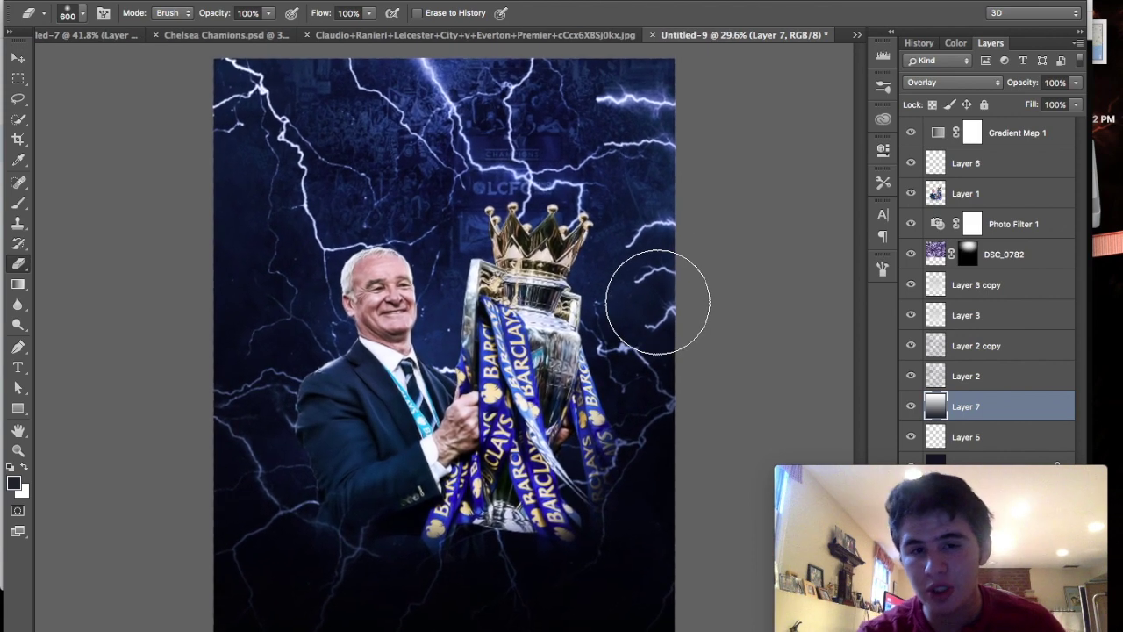
pyautogui.scroll(1, 657, 302)
pyautogui.scroll(-1, 657, 302)
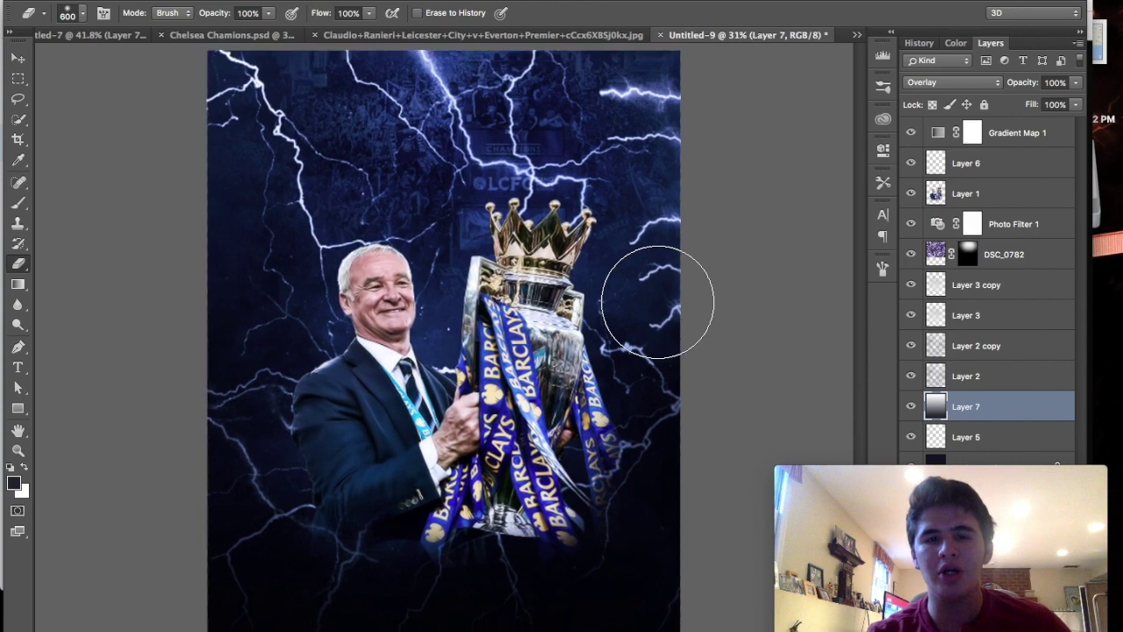
pyautogui.scroll(-1, 657, 302)
pyautogui.scroll(1, 657, 302)
pyautogui.scroll(1, 657, 302)
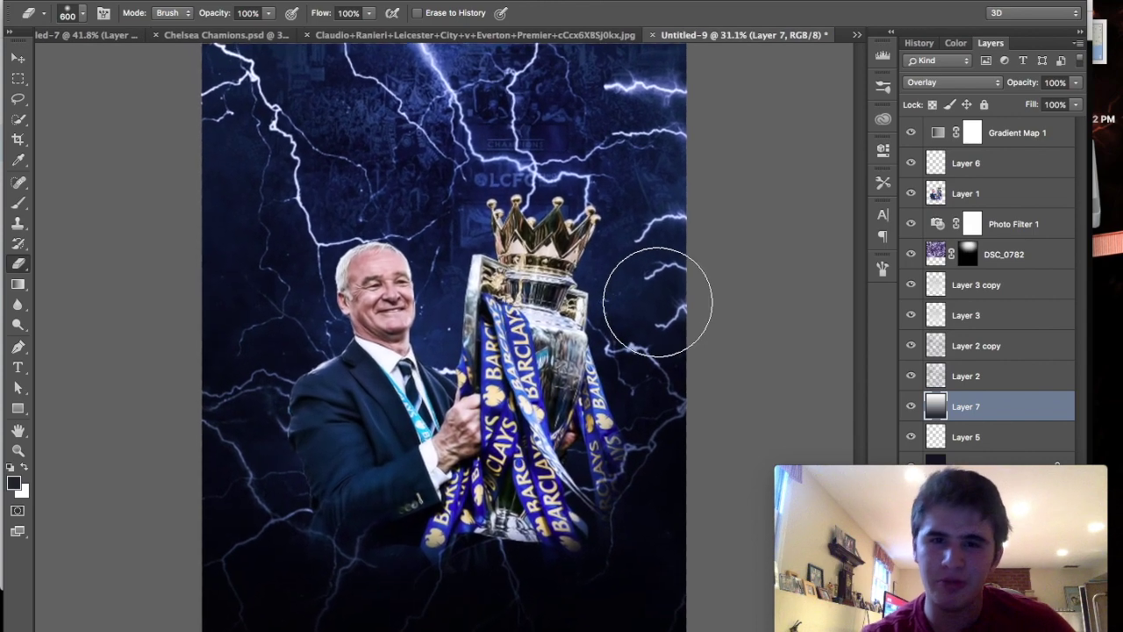
pyautogui.scroll(-1, 657, 301)
pyautogui.scroll(1, 657, 302)
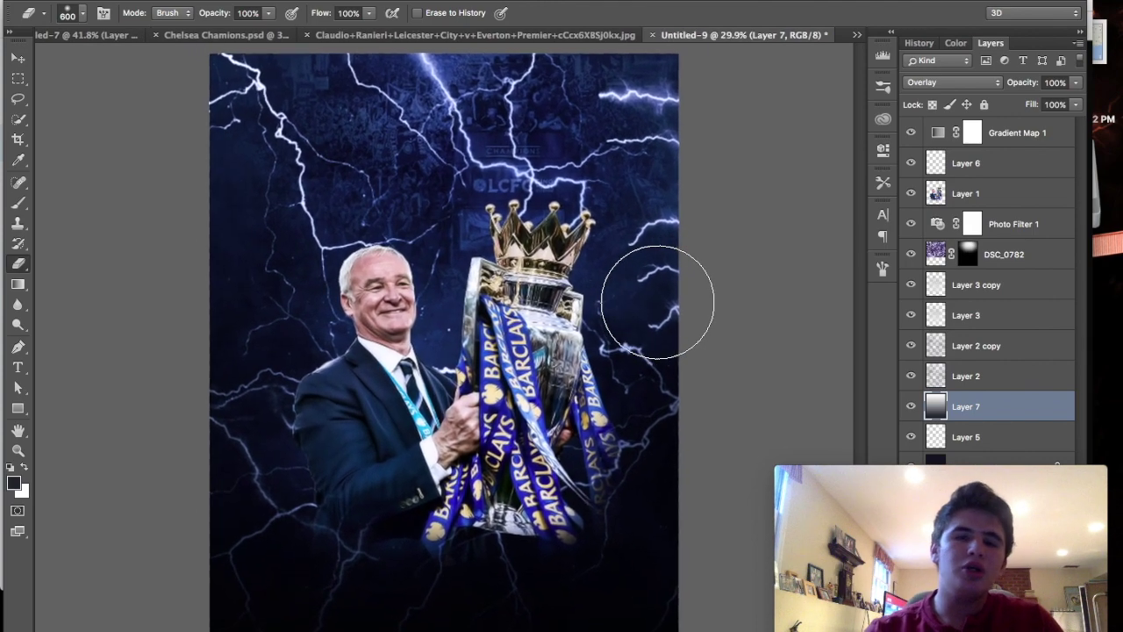
pyautogui.scroll(-1, 658, 302)
pyautogui.scroll(-1, 657, 301)
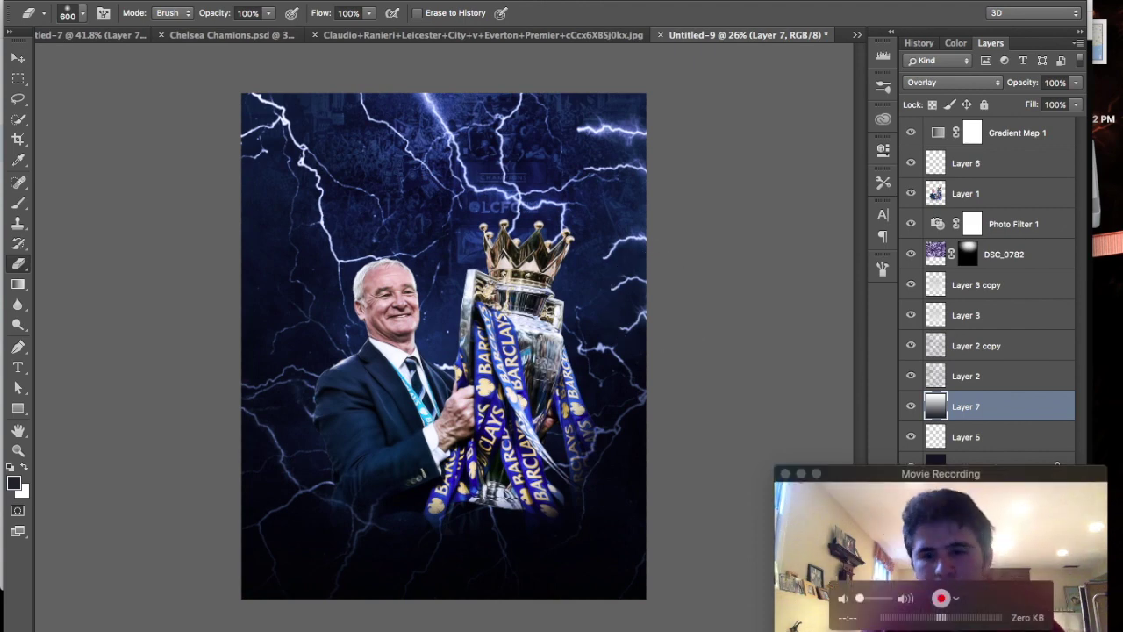
pyautogui.hotkey('ctrl', 'shift', 'alt', 'n')
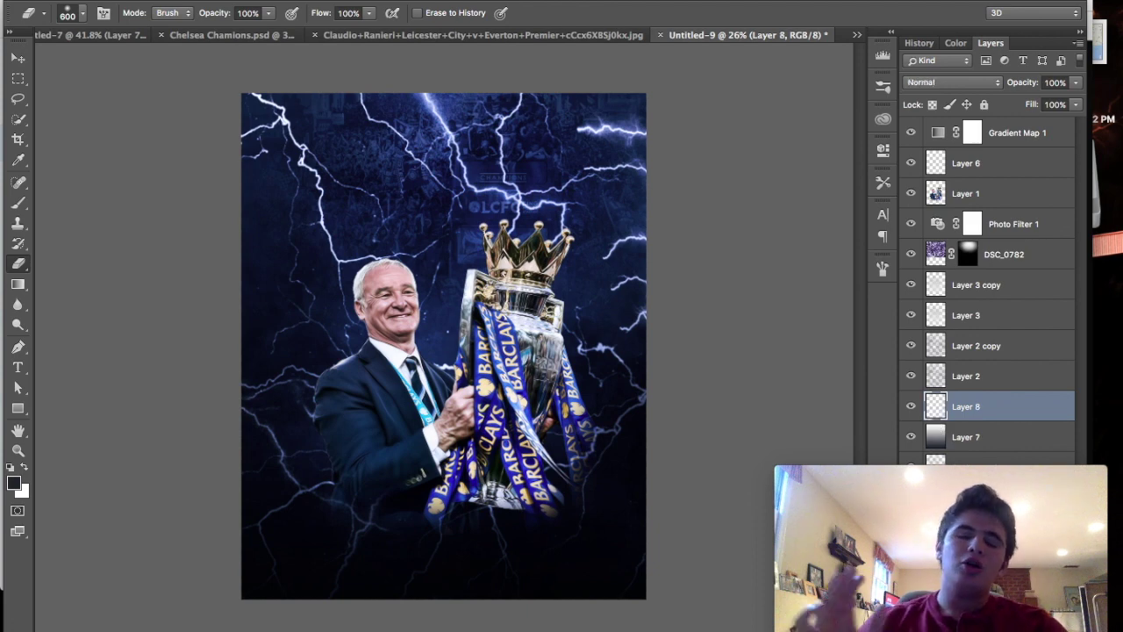
# Move Layer 8 just under Layer 3 and choose a white streak brush preset.
pyautogui.moveTo(1009, 412)
pyautogui.mouseDown()
pyautogui.moveTo(1006, 330)
pyautogui.moveTo(1000, 340)
pyautogui.mouseUp()
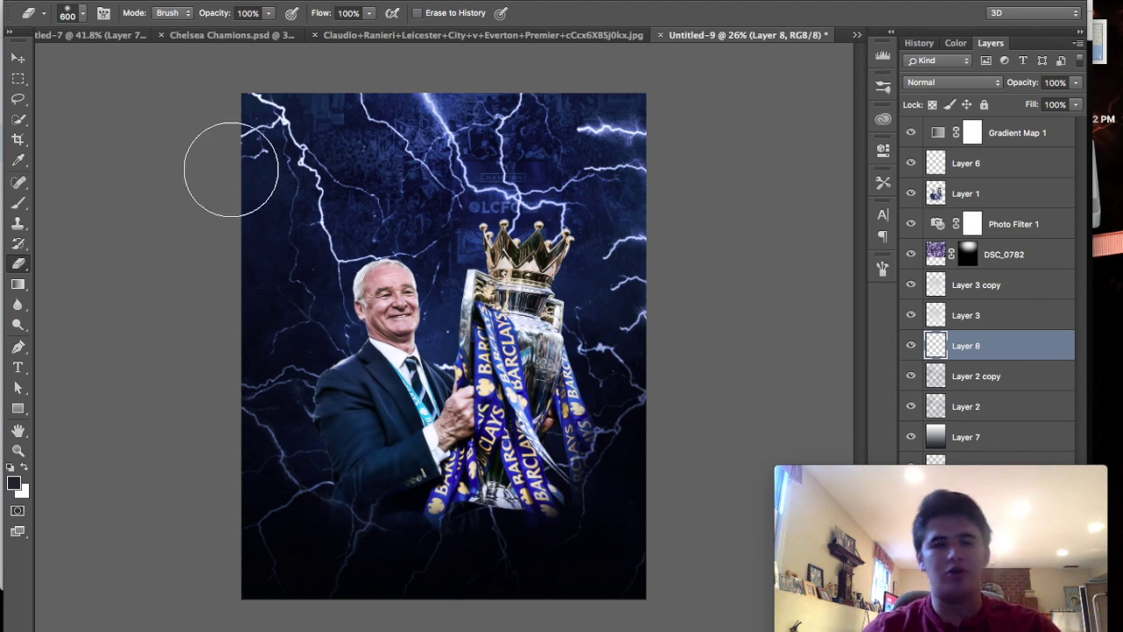
pyautogui.click(18, 203)
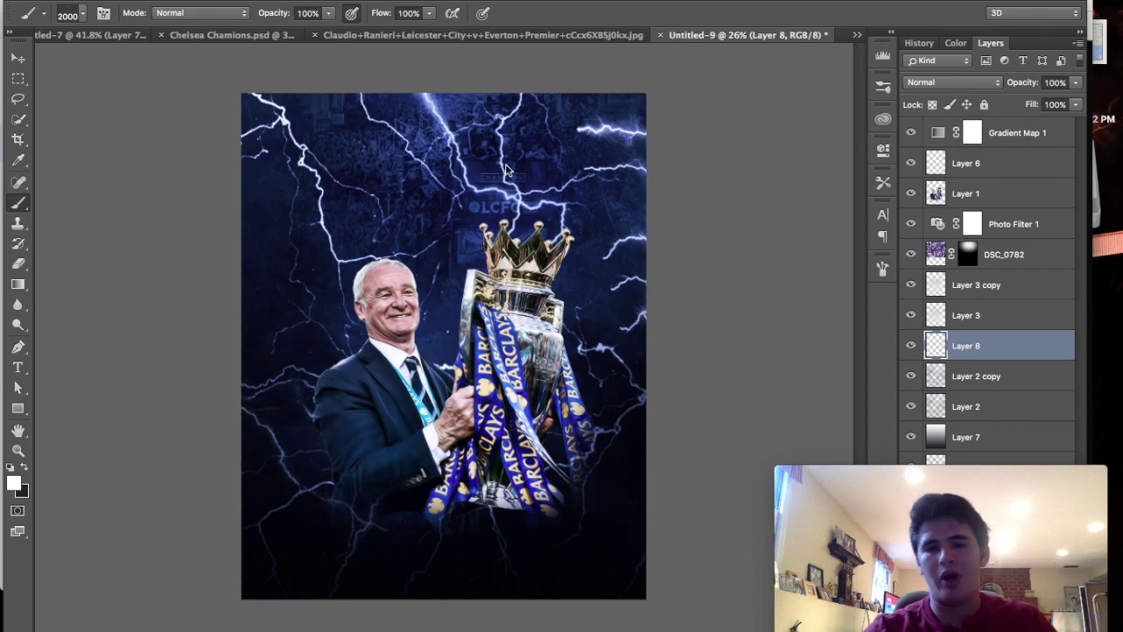
pyautogui.click(70, 13)
pyautogui.moveTo(354, 365)
pyautogui.mouseDown()
pyautogui.moveTo(355, 446)
pyautogui.moveTo(356, 394)
pyautogui.mouseUp()
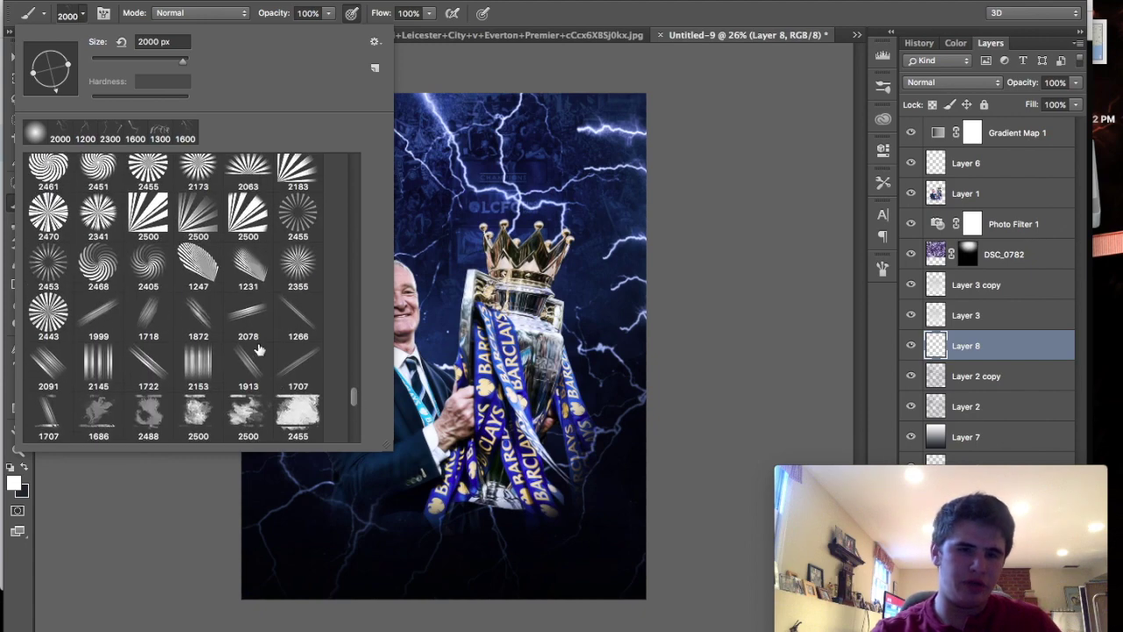
# Paint trial white streaks across the trophy, undo them, and resize the streak brush.
pyautogui.moveTo(413, 316); pyautogui.dragTo(544, 263)
pyautogui.moveTo(369, 342); pyautogui.dragTo(579, 263)
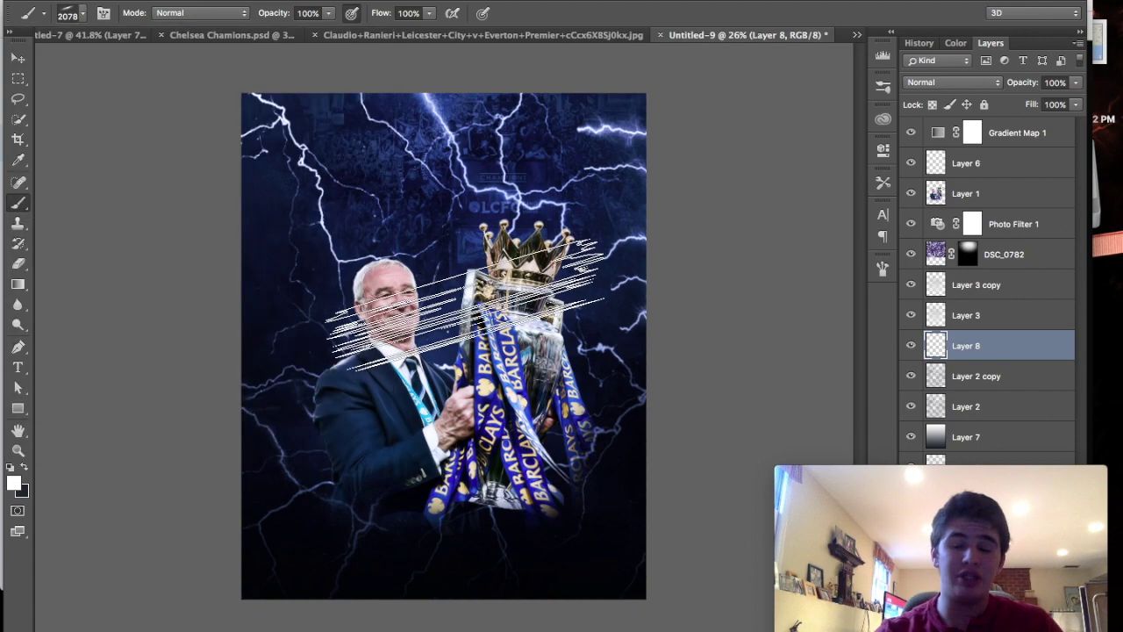
pyautogui.press('[')
pyautogui.hotkey('ctrl', 'alt', 'z')
pyautogui.hotkey('ctrl', 'alt', 'z')
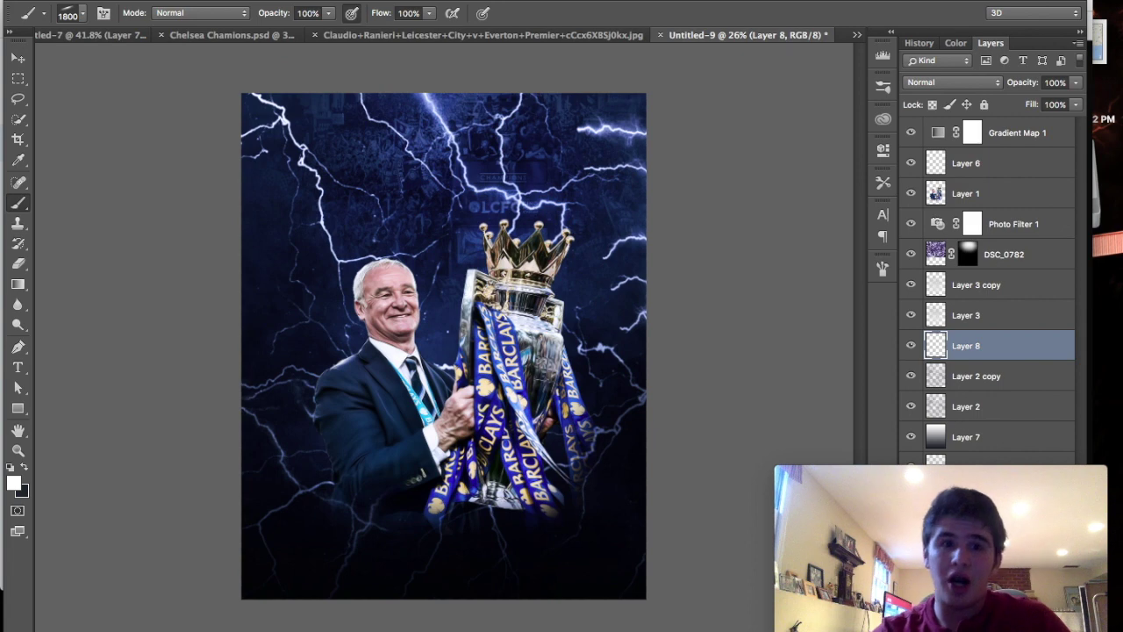
pyautogui.click(81, 14)
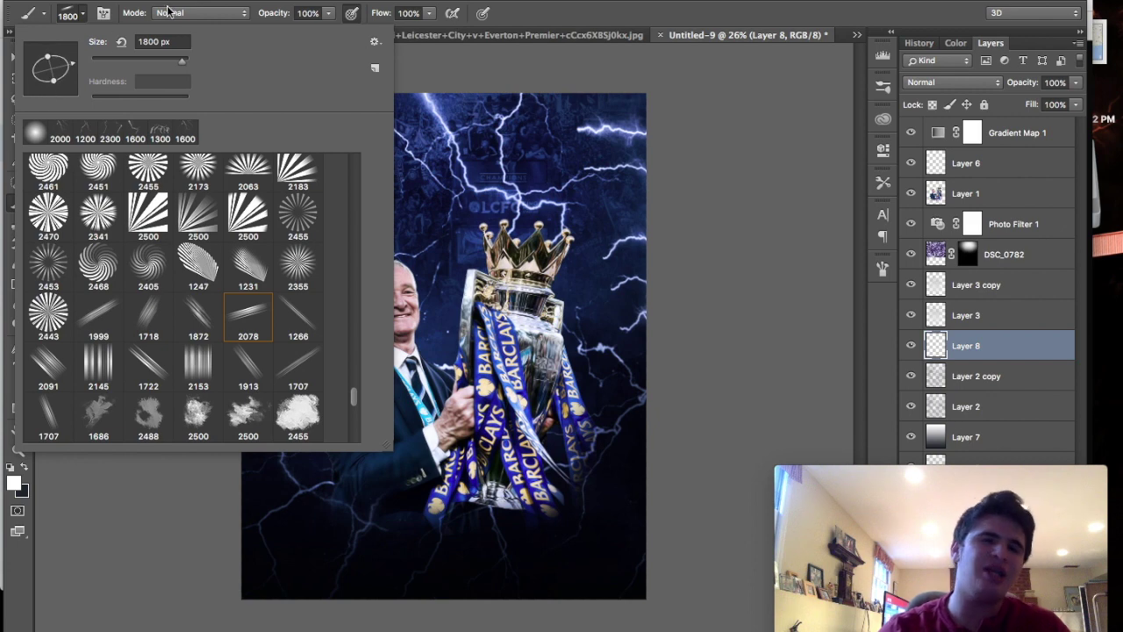
pyautogui.press('Return')
pyautogui.press(']')
pyautogui.press(']')
pyautogui.press(']')
pyautogui.press(']')
pyautogui.press(']')
pyautogui.press(']')
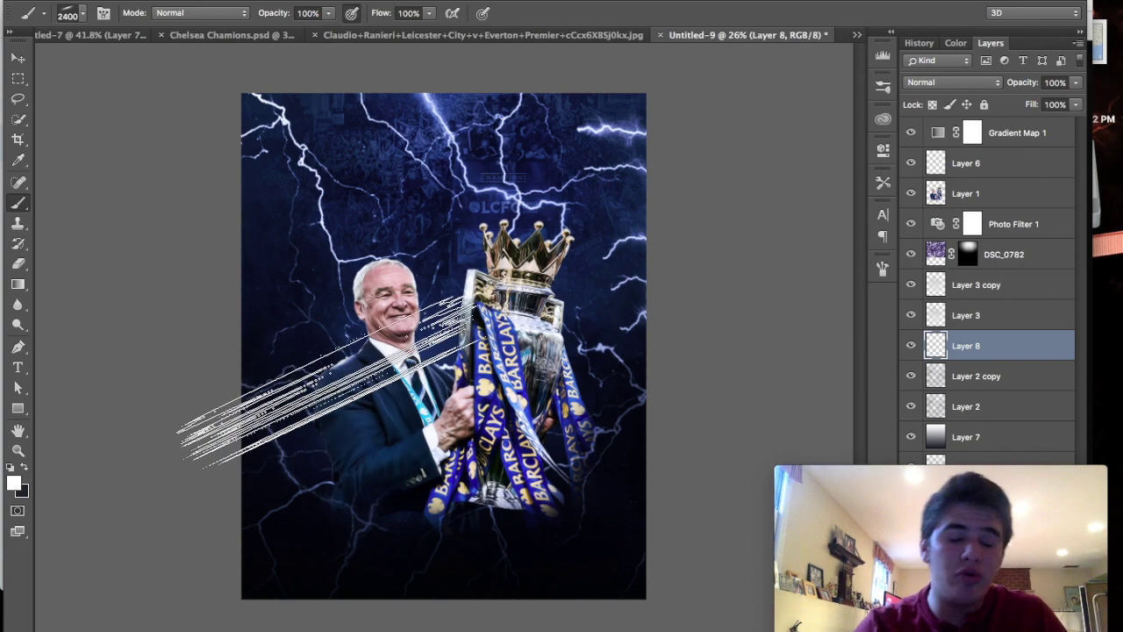
# Stamp white diagonal streaks at the left edge and behind the trophy at 2600 px.
pyautogui.click(333, 394)
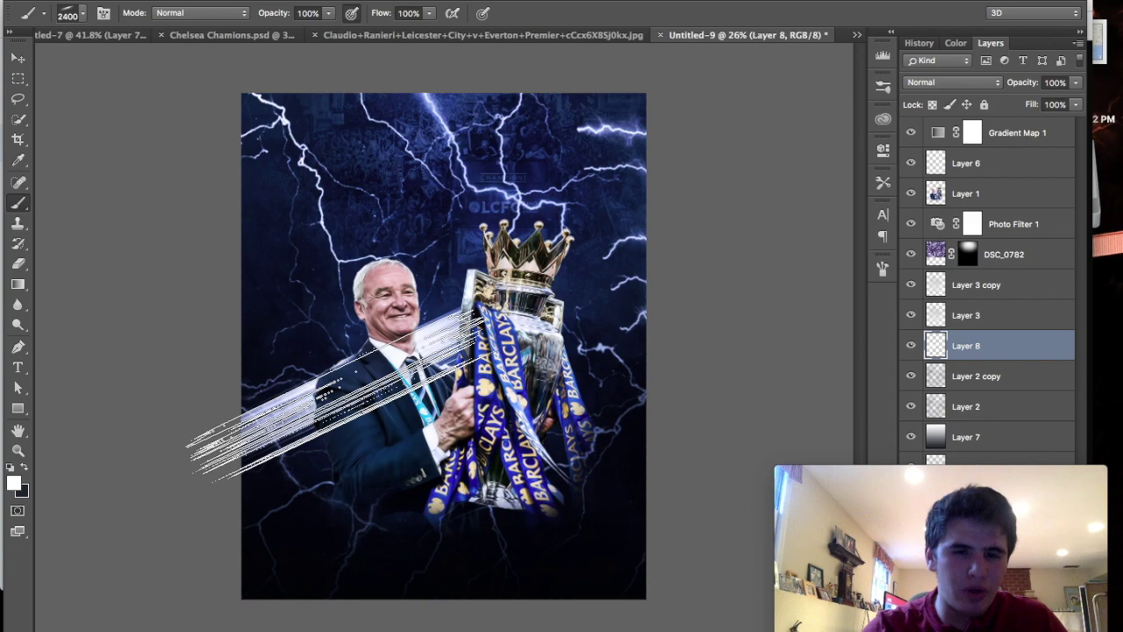
pyautogui.press(']')
pyautogui.click(533, 307)
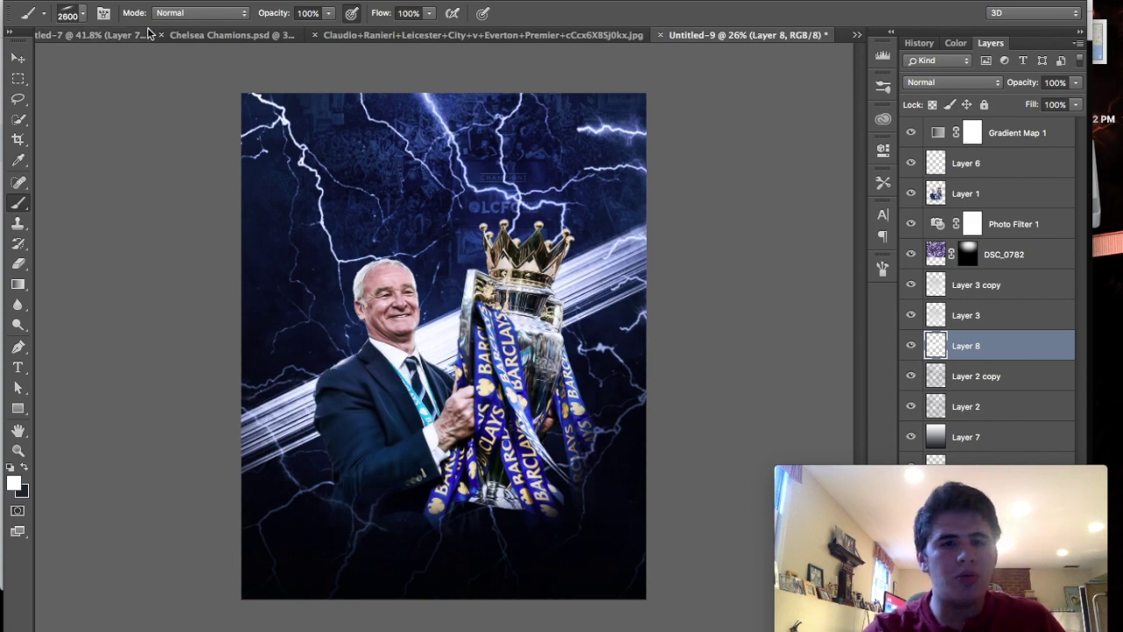
pyautogui.rightClick(99, 55)
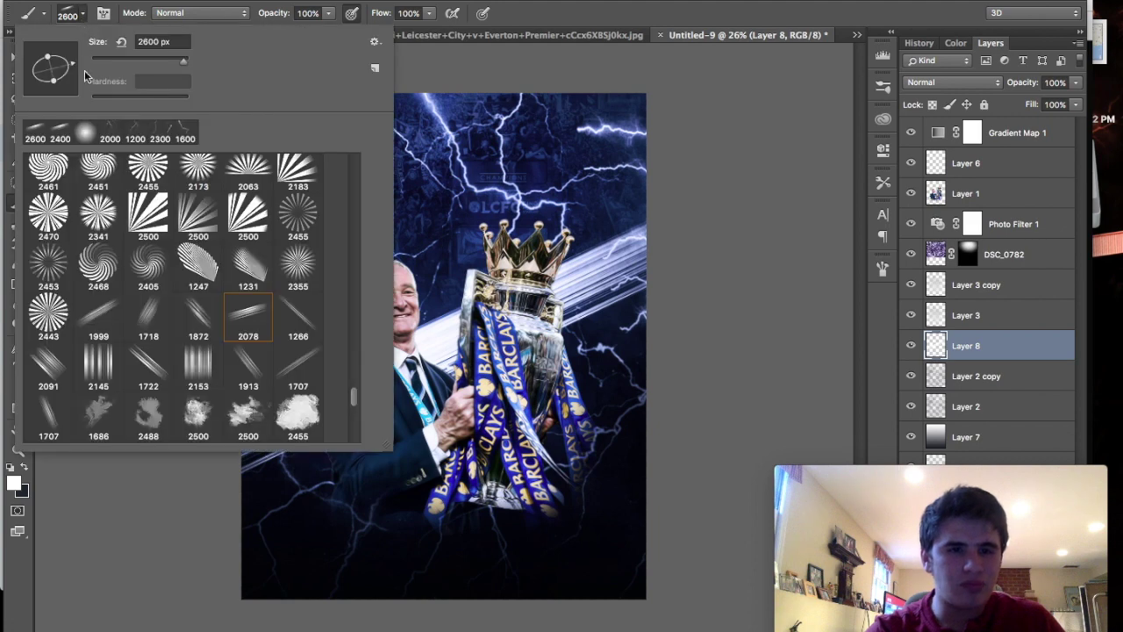
pyautogui.press('Return')
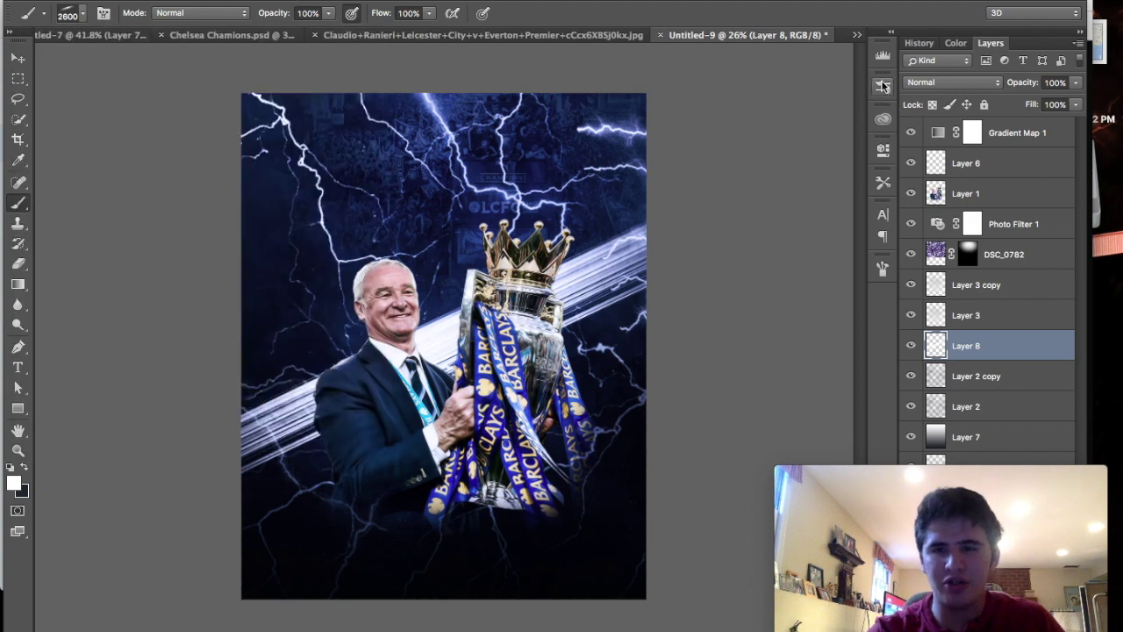
pyautogui.click(884, 265)
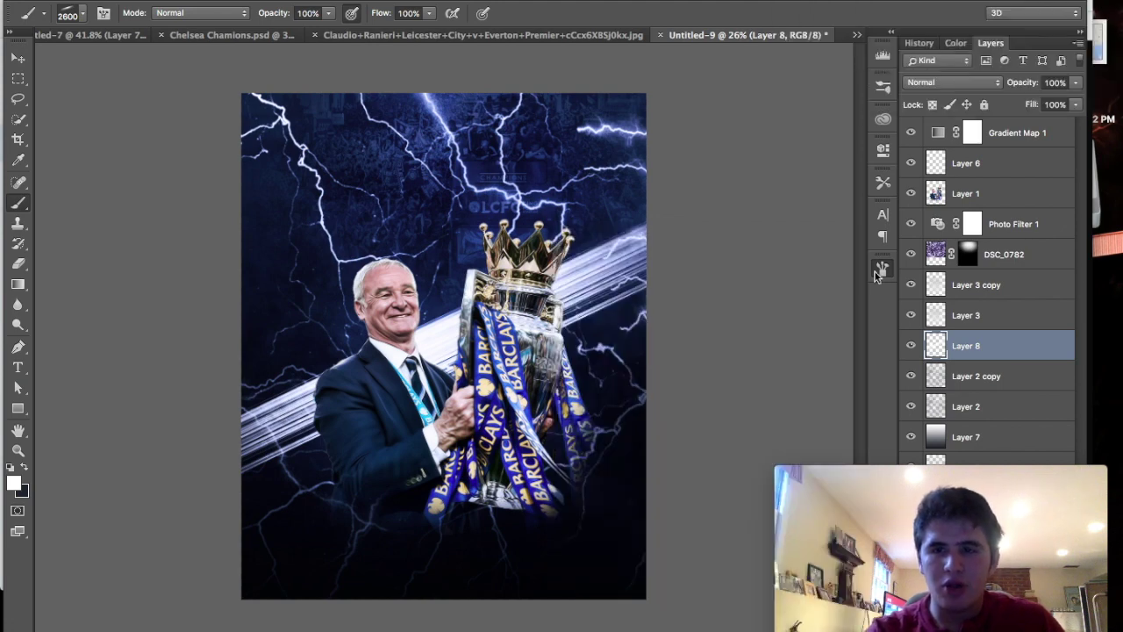
# Give the streak brush 100% Angle Jitter and 27% Size Jitter.
pyautogui.click(882, 268)
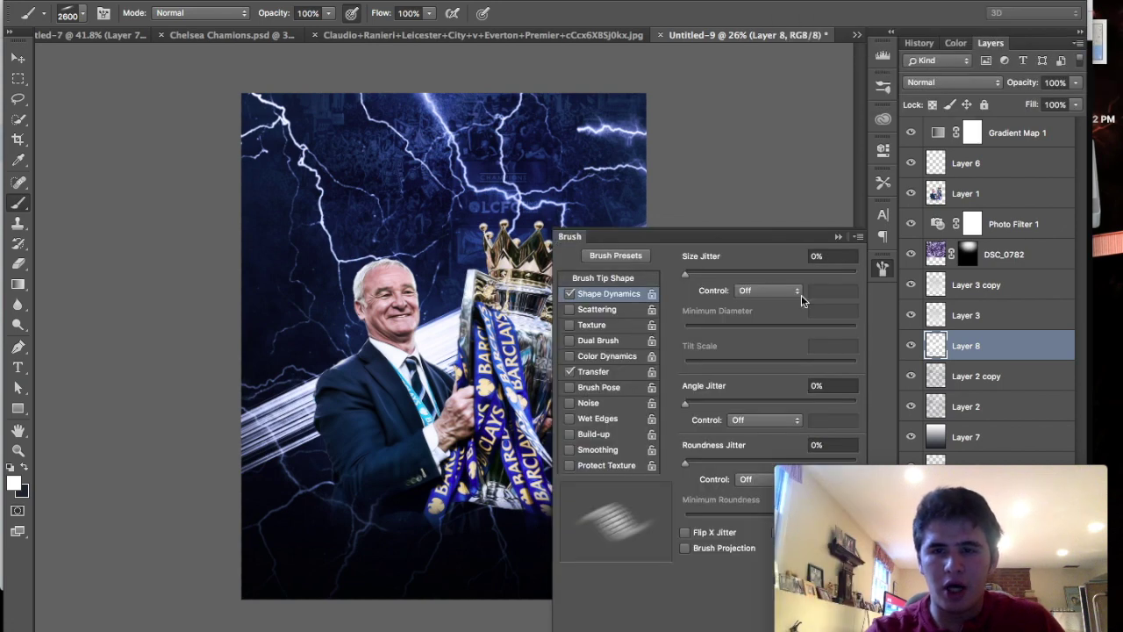
pyautogui.moveTo(687, 400)
pyautogui.mouseDown()
pyautogui.moveTo(834, 412)
pyautogui.moveTo(853, 403)
pyautogui.mouseUp()
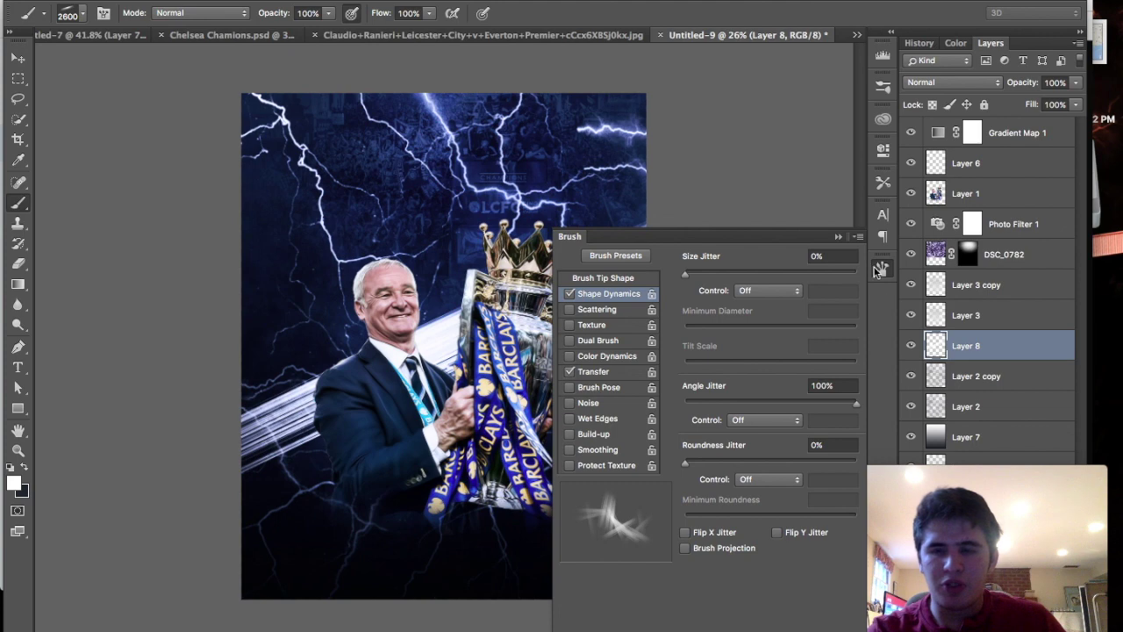
pyautogui.moveTo(755, 275); pyautogui.dragTo(730, 273)
pyautogui.click(911, 253)
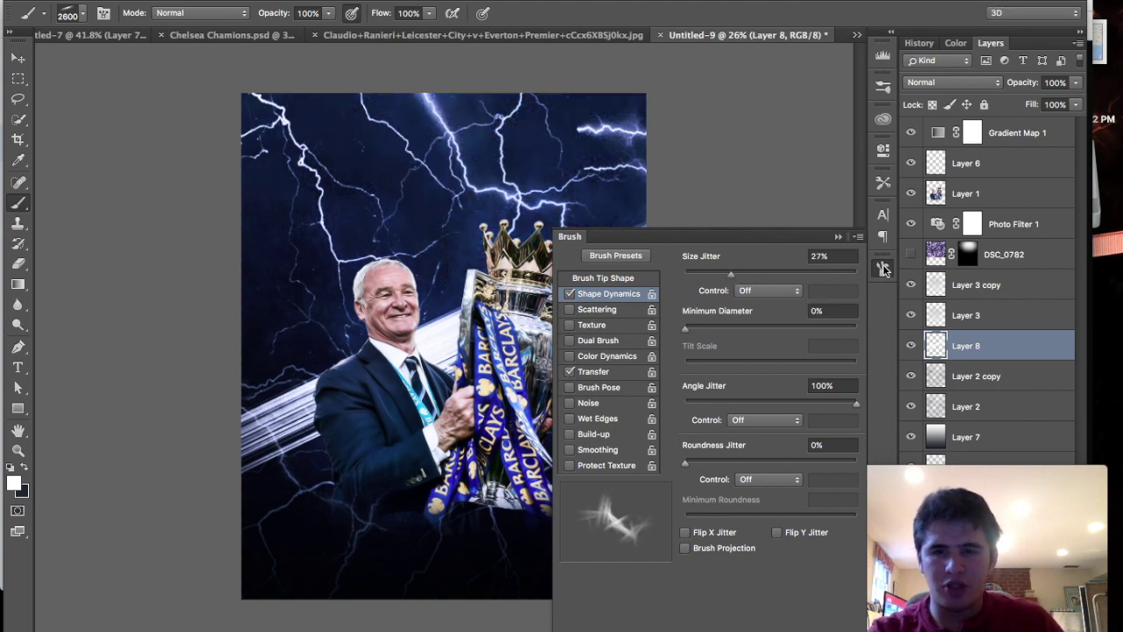
pyautogui.click(882, 269)
# Stamp crossing white streaks behind the man at up to 3000 px, undoing the stray trophy stamp.
pyautogui.click(910, 254)
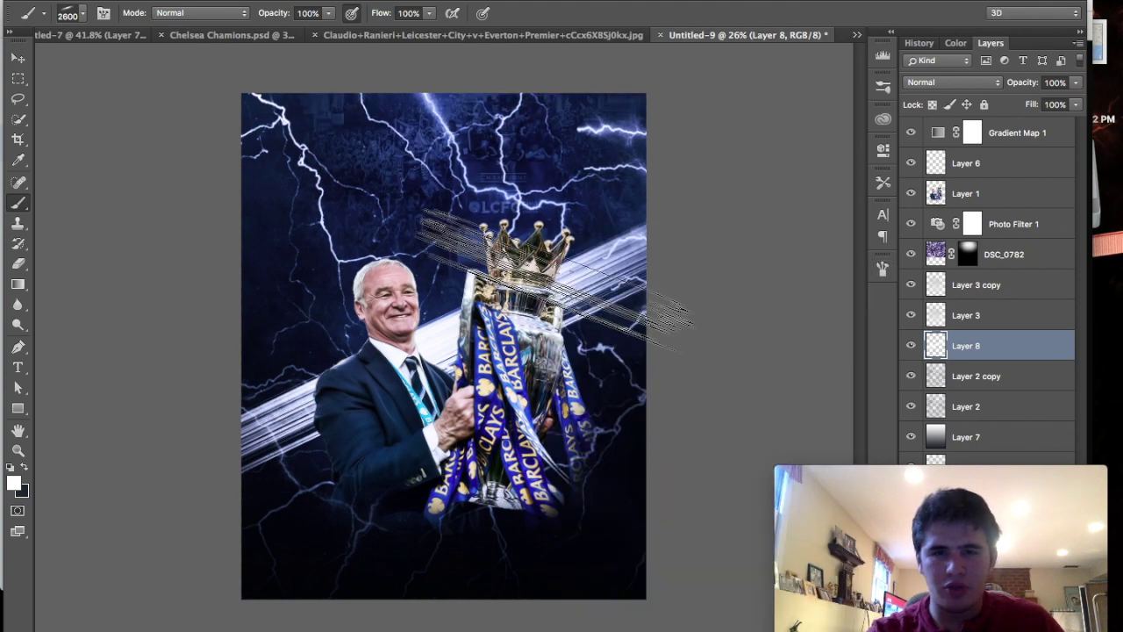
pyautogui.moveTo(259, 255); pyautogui.dragTo(548, 377)
pyautogui.click(403, 316)
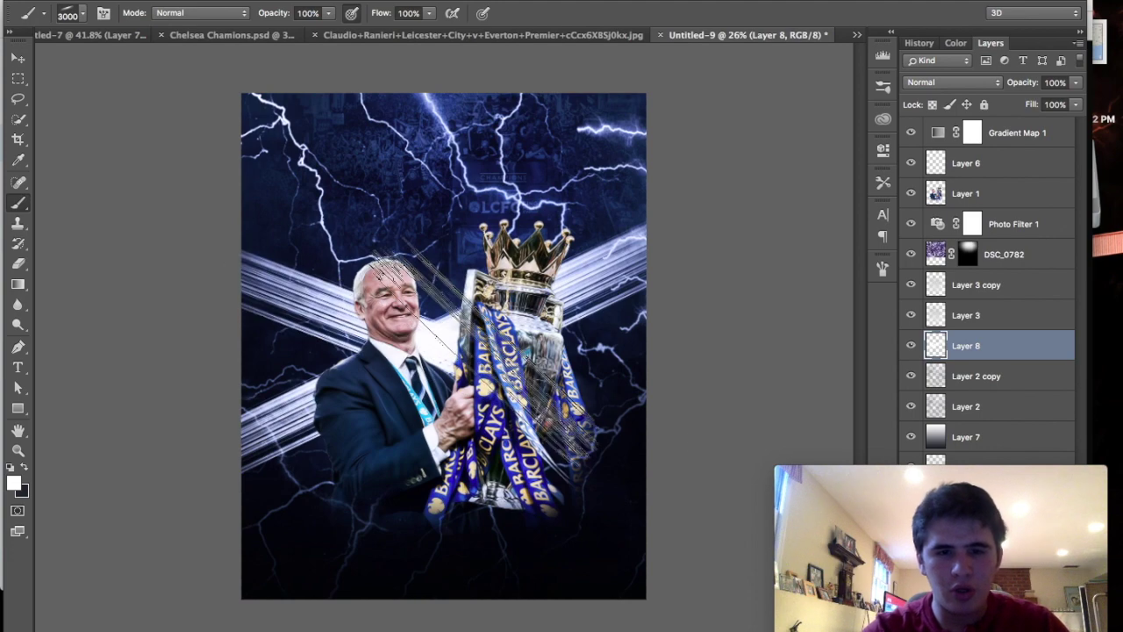
pyautogui.press(']')
pyautogui.press(']')
pyautogui.press(']')
pyautogui.click(557, 369)
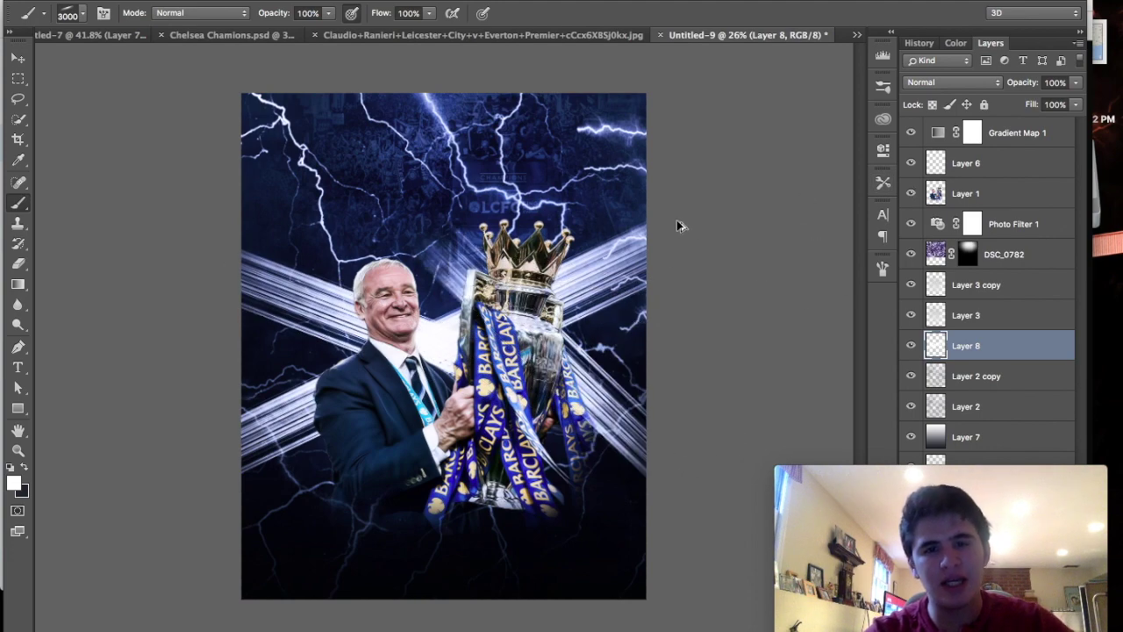
pyautogui.hotkey('ctrl', 'z')
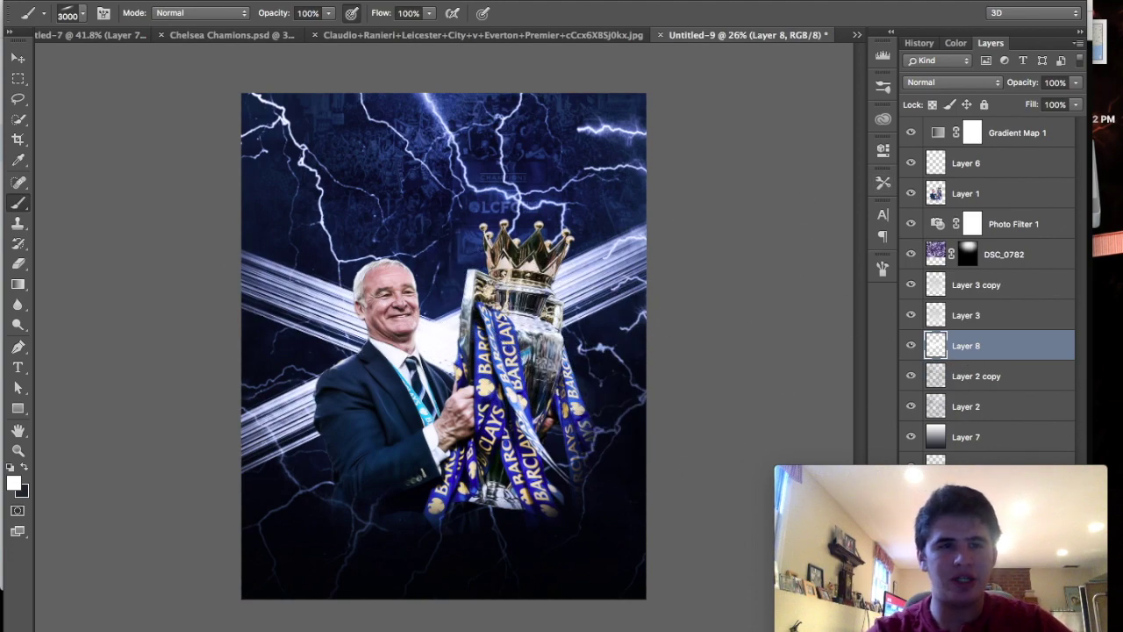
pyautogui.click(162, 2)
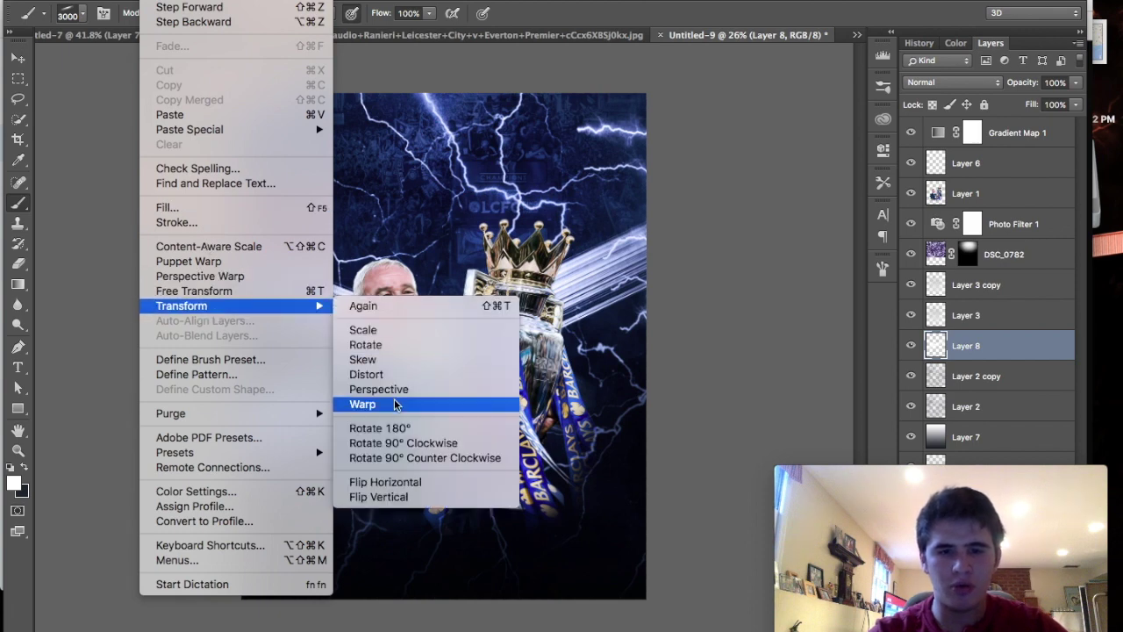
# Warp the white streak layer into a sweeping curve and move it up-left.
pyautogui.click(395, 403)
pyautogui.moveTo(245, 222)
pyautogui.mouseDown()
pyautogui.moveTo(307, 594)
pyautogui.moveTo(430, 204)
pyautogui.moveTo(389, 560)
pyautogui.moveTo(438, 604)
pyautogui.mouseUp()
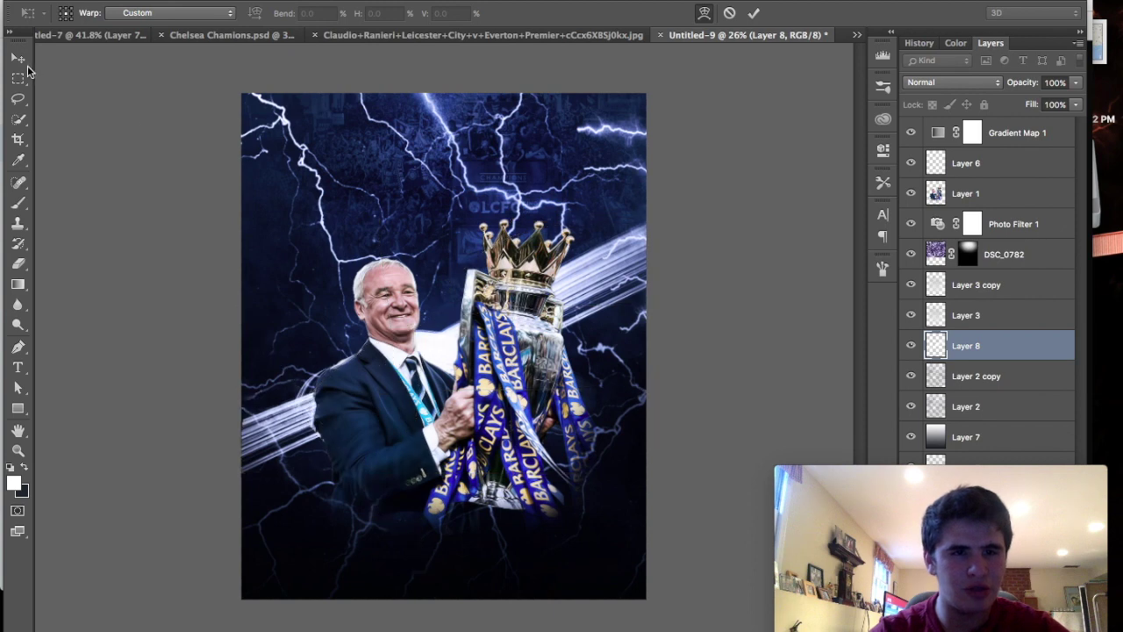
pyautogui.moveTo(270, 283); pyautogui.dragTo(201, 227)
# Scale the streaks up to about 139% and reposition them behind the trophy.
pyautogui.hotkey('ctrl', 't')
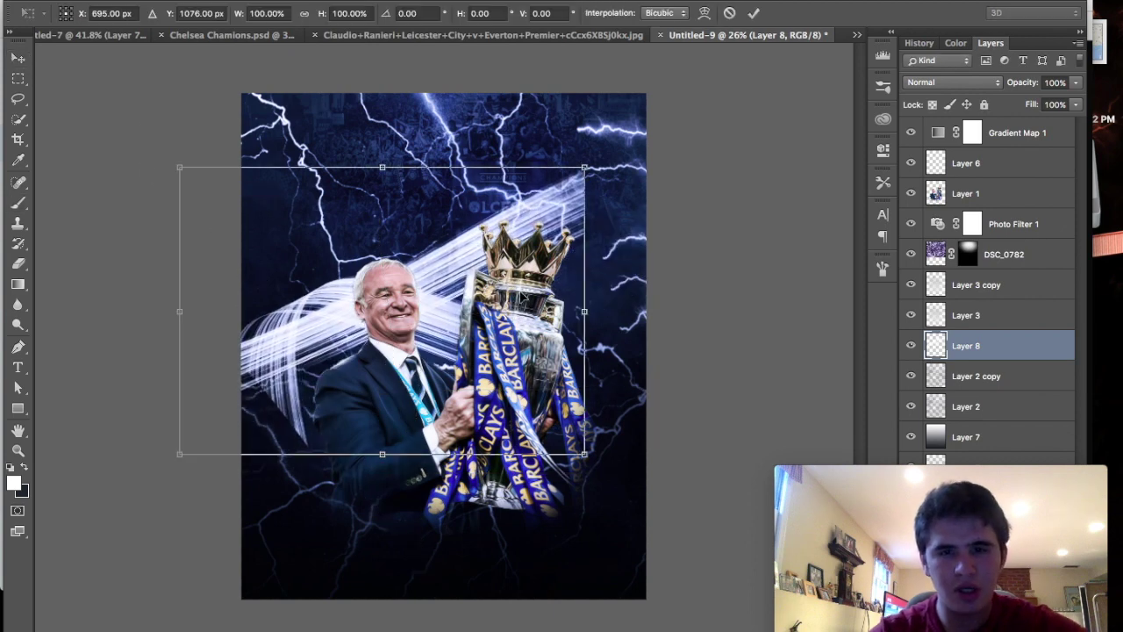
pyautogui.moveTo(586, 167); pyautogui.dragTo(752, 114)
pyautogui.moveTo(640, 276); pyautogui.dragTo(629, 359)
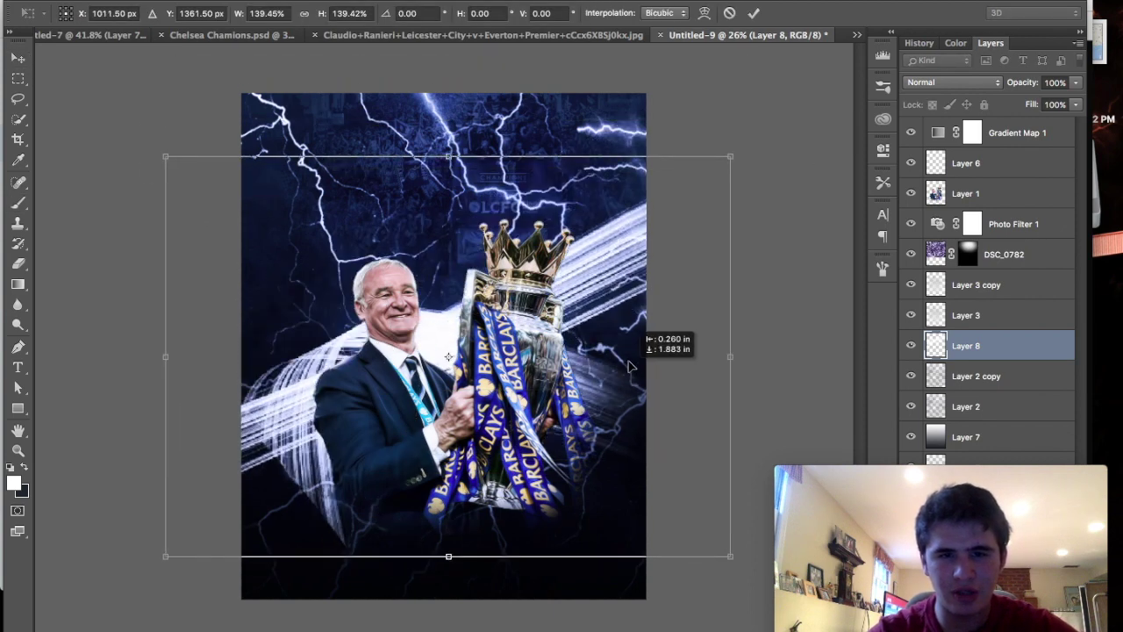
pyautogui.press('Return')
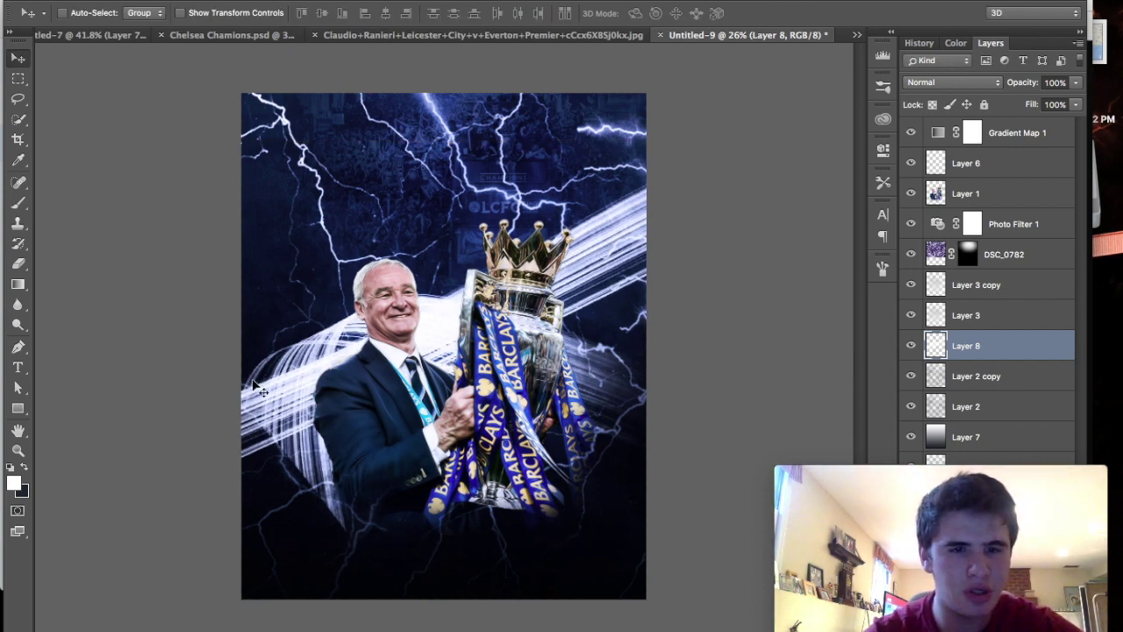
pyautogui.moveTo(437, 312); pyautogui.dragTo(347, 331)
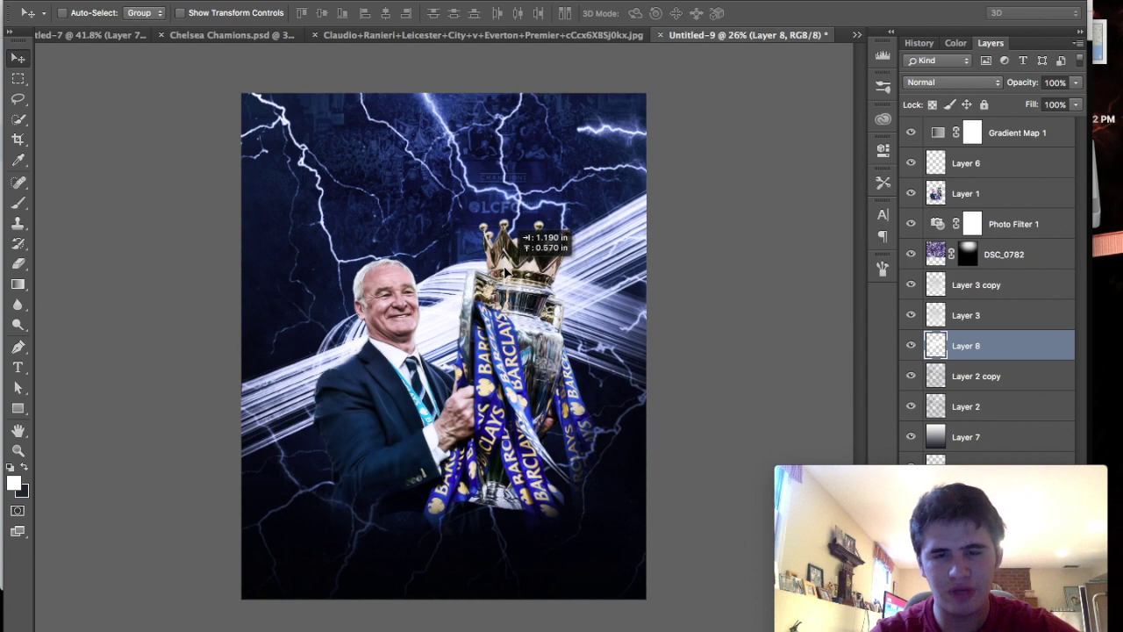
pyautogui.moveTo(347, 331); pyautogui.dragTo(586, 301)
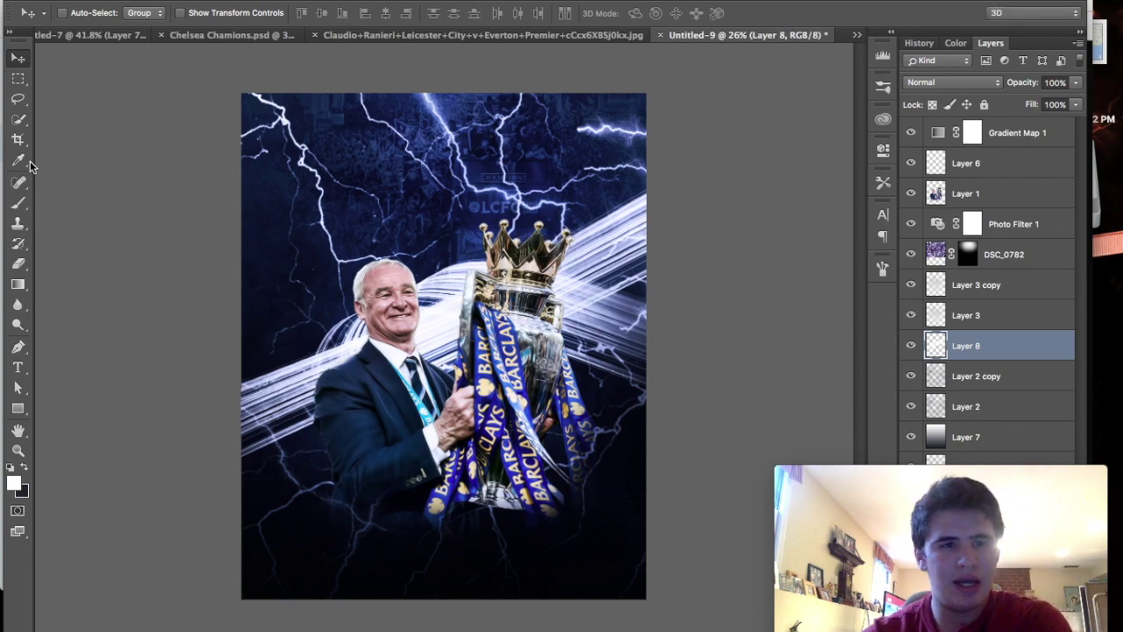
# Paint extra streaks across the left middle, then add a new empty layer.
pyautogui.click(17, 202)
pyautogui.moveTo(201, 351); pyautogui.dragTo(456, 404)
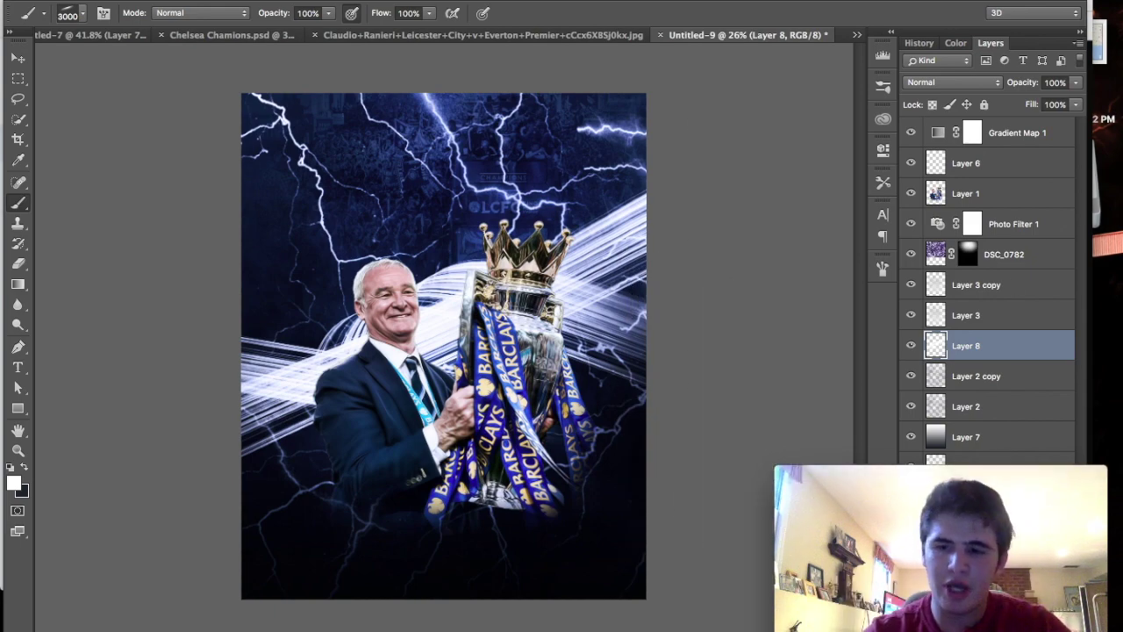
pyautogui.hotkey('ctrl', 'shift', 'alt', 'n')
# Paint diagonal white streaks across the trophy on Layer 9, replacing the vertical ones.
pyautogui.moveTo(733, 491); pyautogui.dragTo(737, 228)
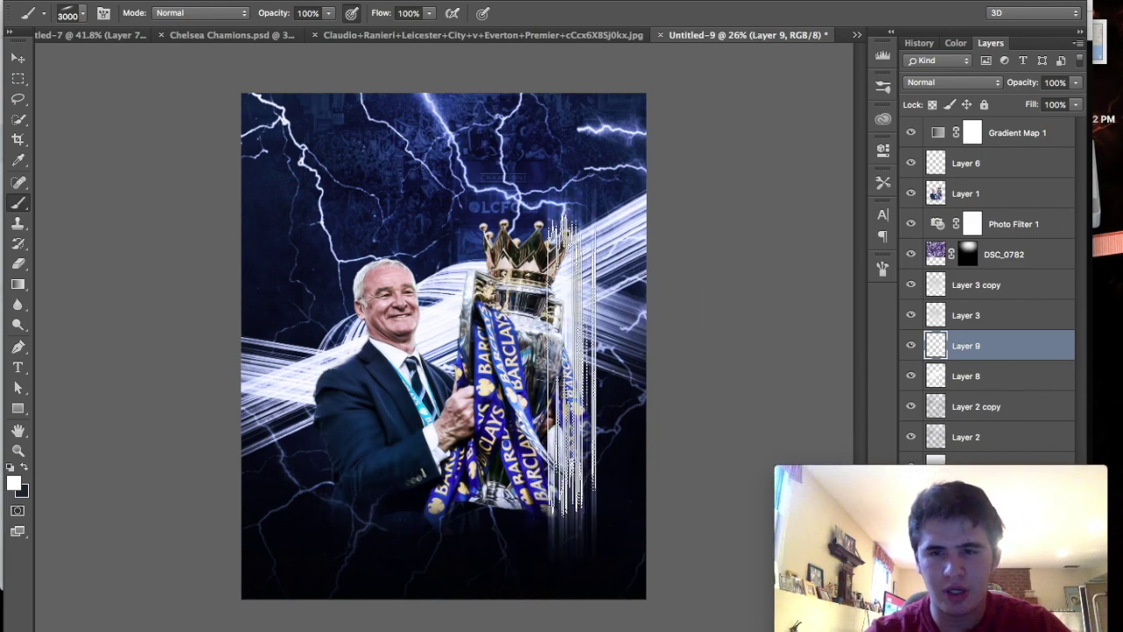
pyautogui.hotkey('ctrl', 'z')
pyautogui.click(649, 369)
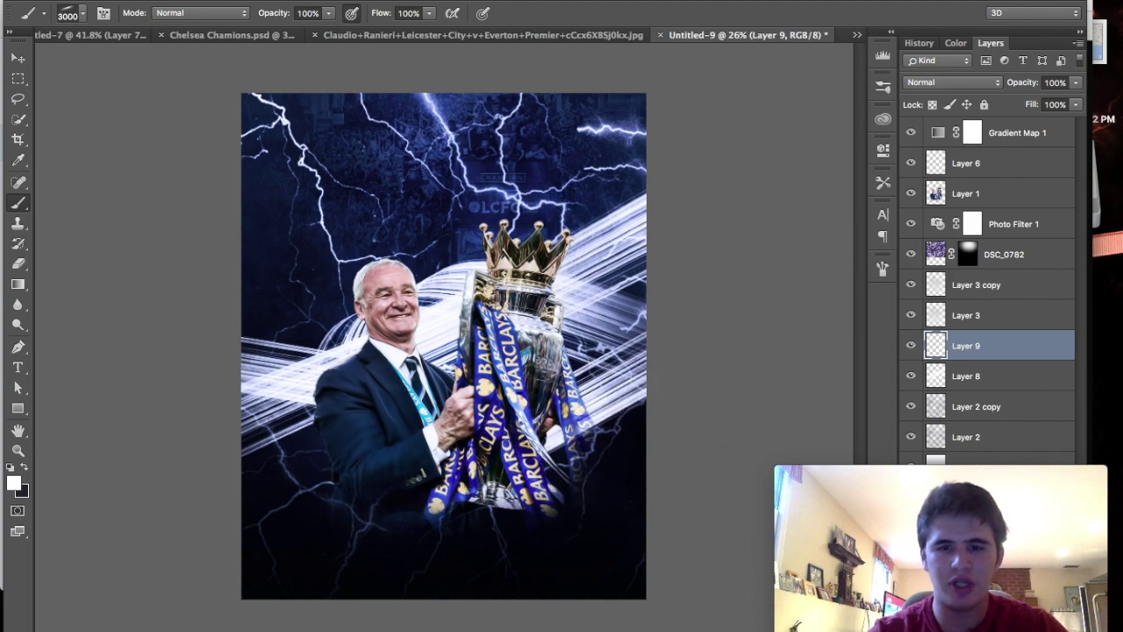
# Warp the Layer 9 streaks into a curve around the trophy's right side, keeping it visible.
pyautogui.click(163, 0)
pyautogui.moveTo(182, 305)
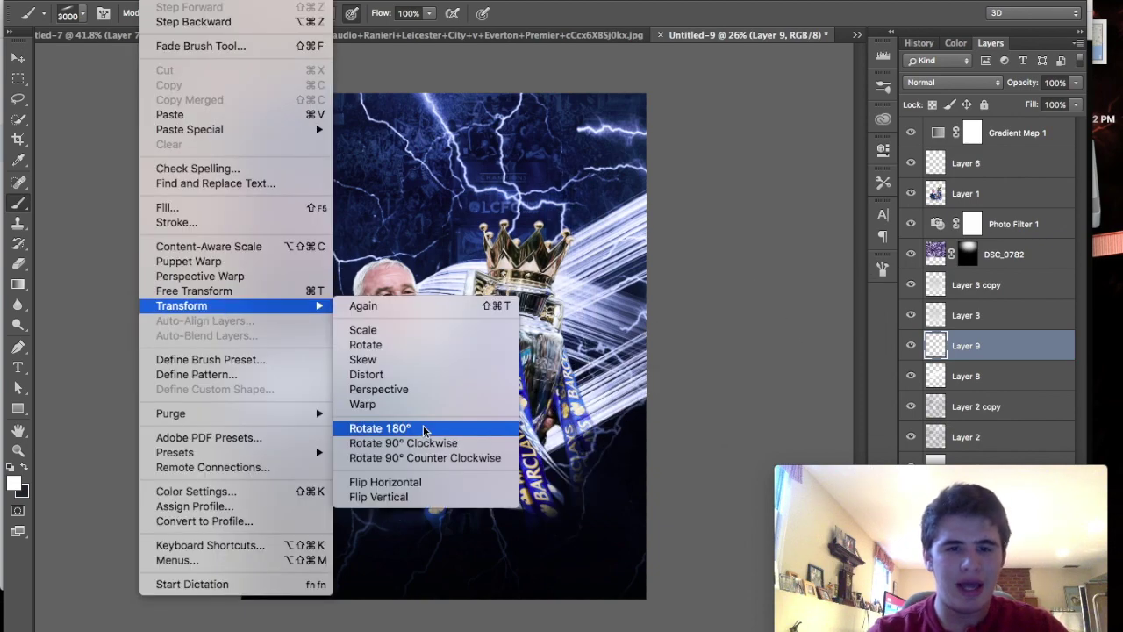
pyautogui.click(388, 406)
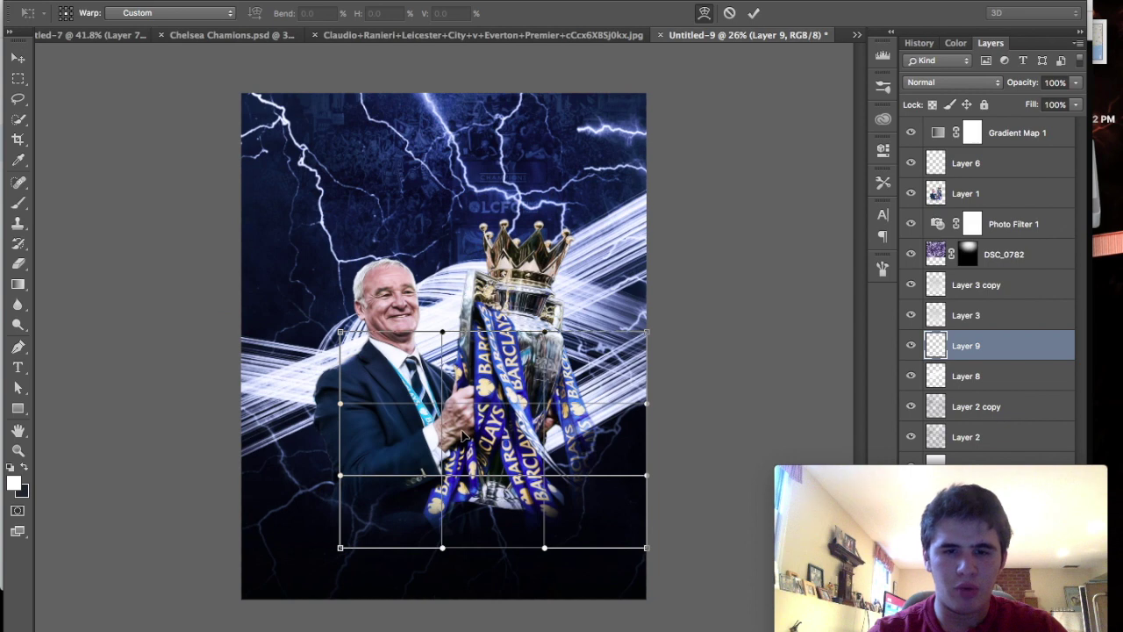
pyautogui.moveTo(464, 436)
pyautogui.mouseDown()
pyautogui.moveTo(681, 309)
pyautogui.moveTo(612, 186)
pyautogui.mouseUp()
pyautogui.moveTo(606, 284); pyautogui.dragTo(635, 418)
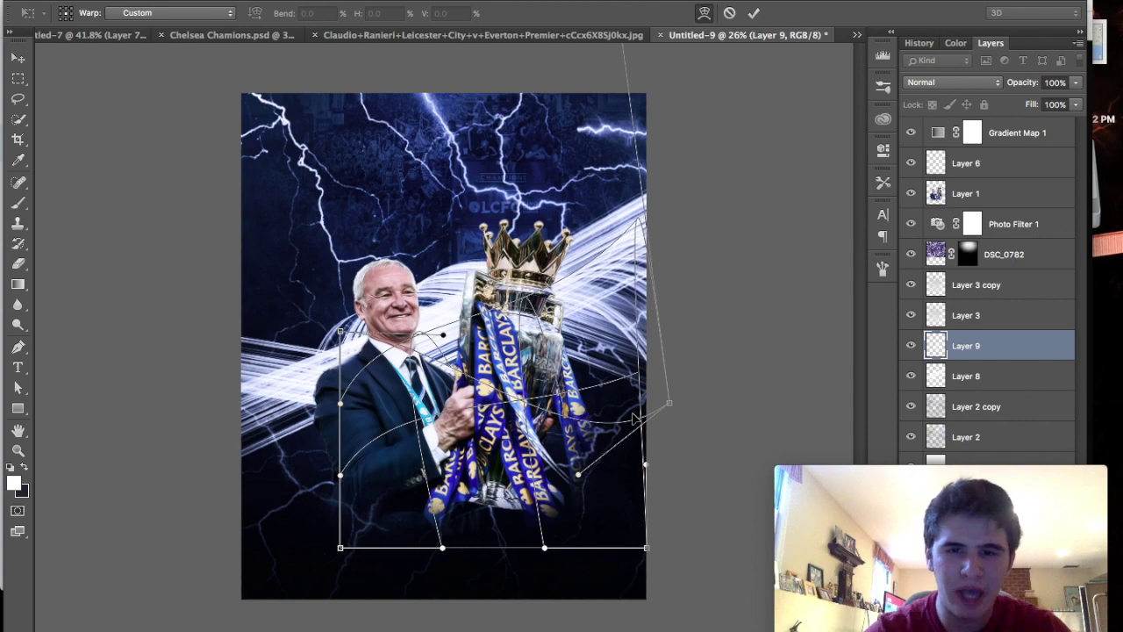
pyautogui.press('Return')
pyautogui.scroll(2, 439, 347)
pyautogui.scroll(-1, 439, 347)
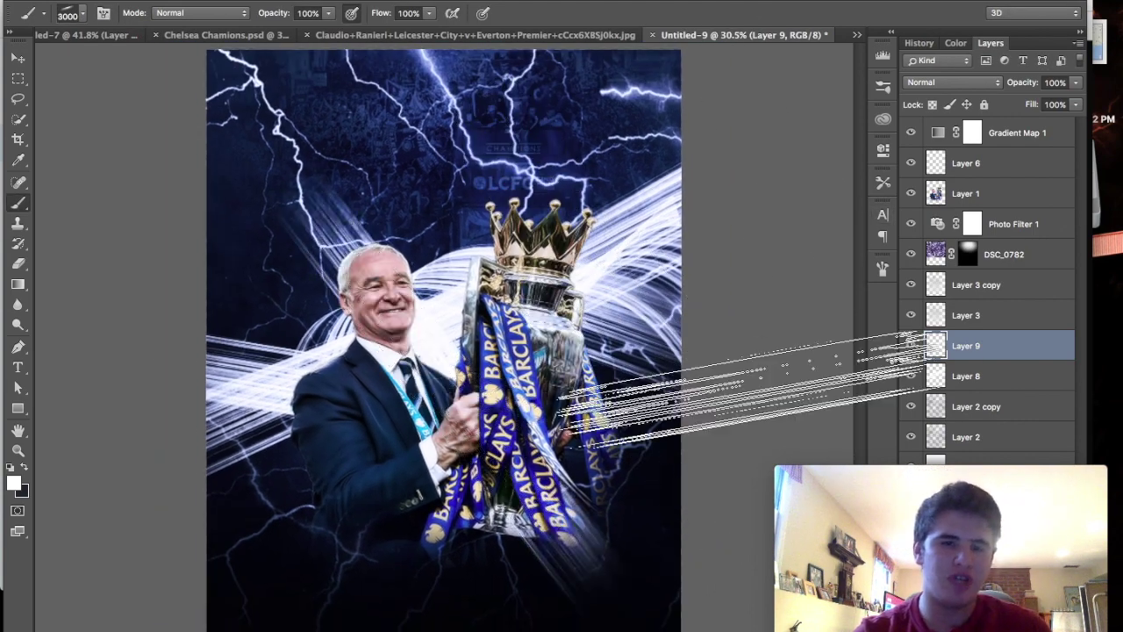
pyautogui.scroll(-1, 789, 259)
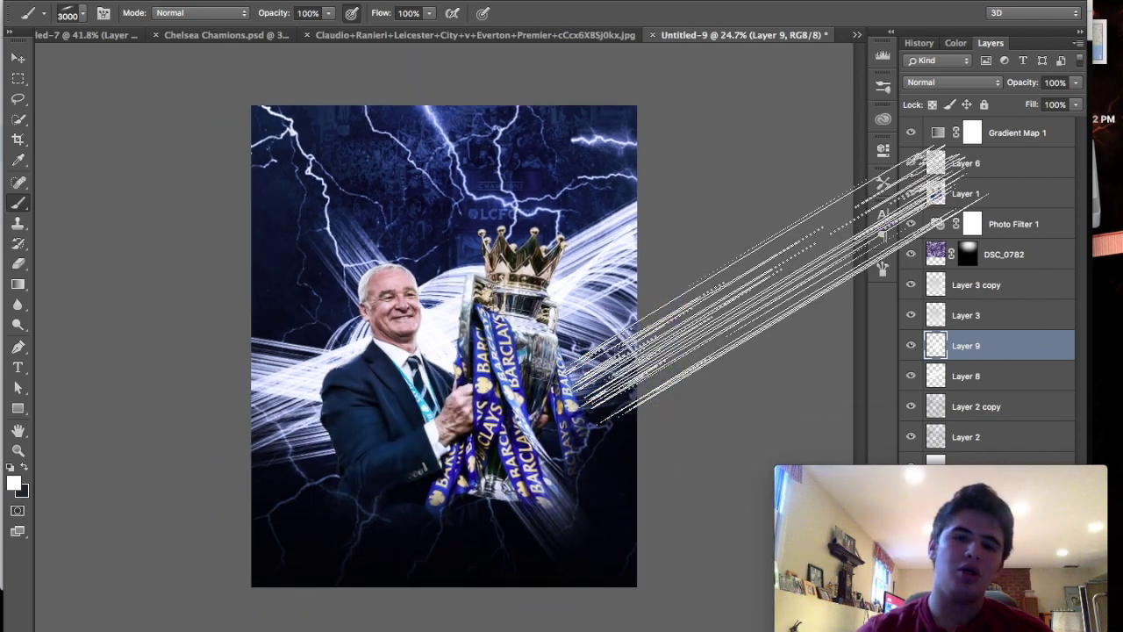
pyautogui.click(910, 347)
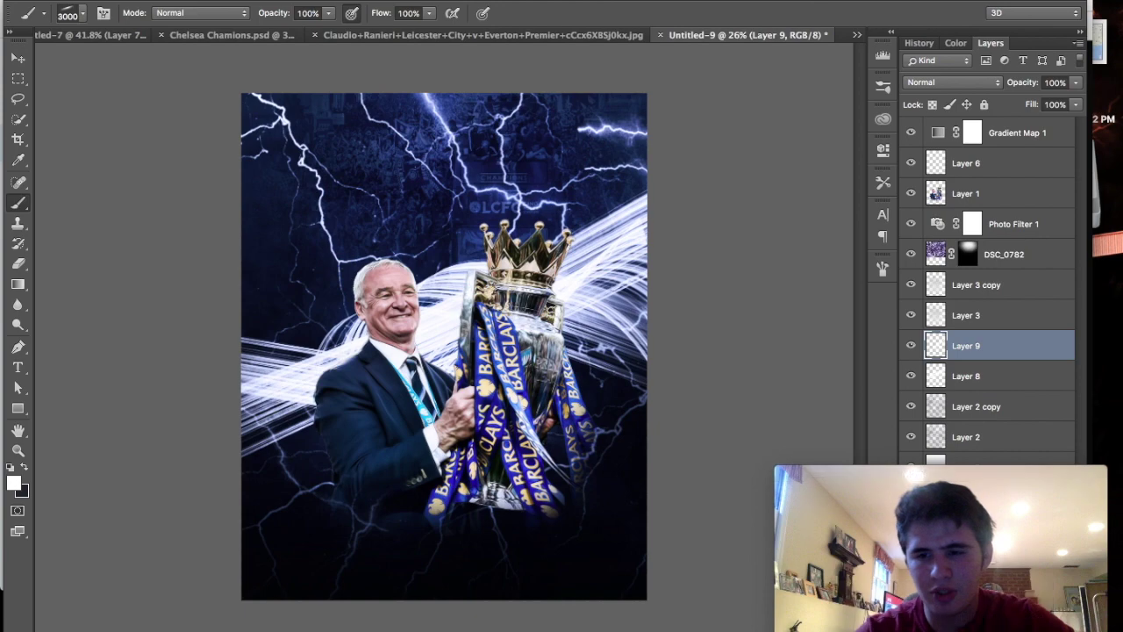
# Create Layer 10 and paint diagonal streaks across the man and trophy.
pyautogui.hotkey('ctrl', 'shift', 'alt', 'n')
pyautogui.moveTo(430, 254); pyautogui.dragTo(628, 395)
pyautogui.moveTo(299, 263); pyautogui.dragTo(627, 478)
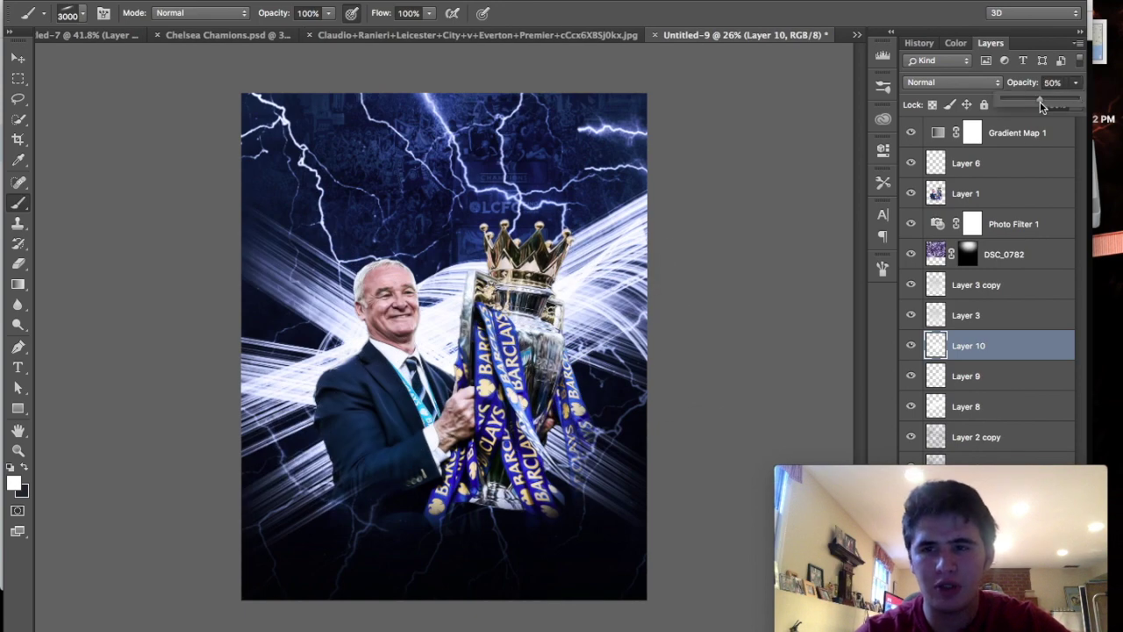
# Set Layer 10 to Overlay blend mode at 100% opacity.
pyautogui.moveTo(1039, 101); pyautogui.dragTo(1032, 101)
pyautogui.click(965, 82)
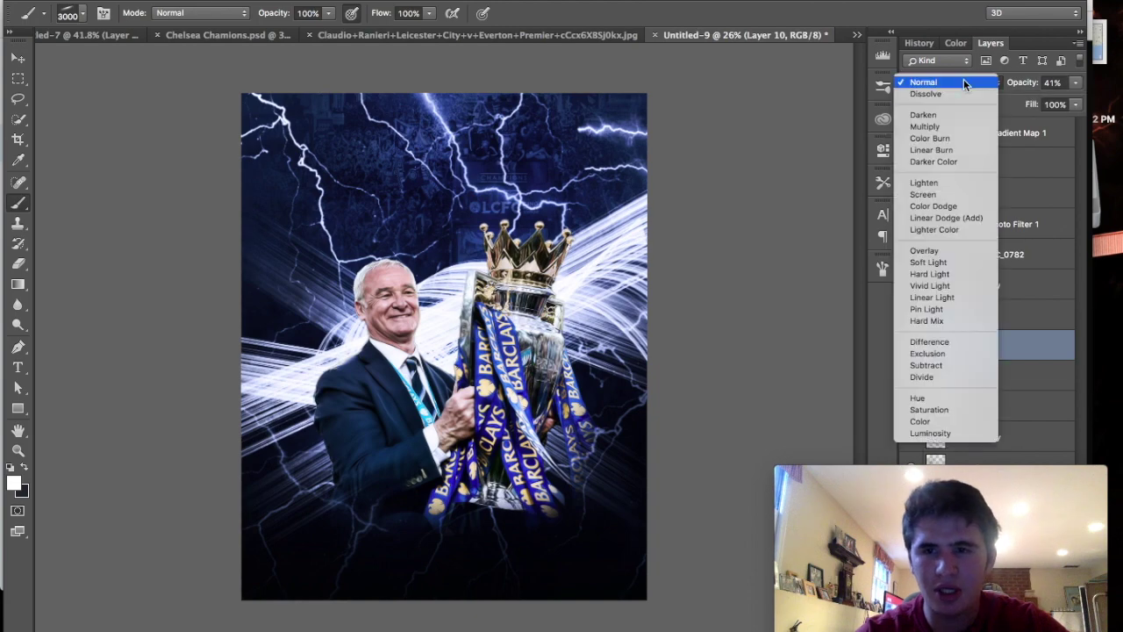
pyautogui.click(948, 250)
pyautogui.click(1075, 83)
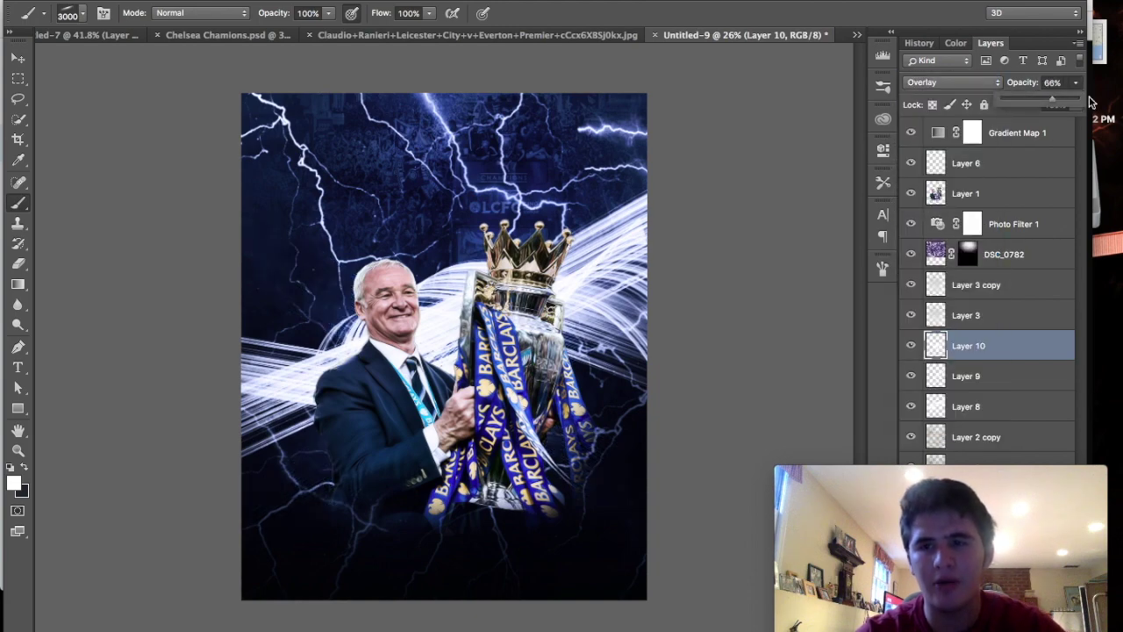
pyautogui.moveTo(1049, 103); pyautogui.dragTo(1079, 103)
# Compare the streak layers' visibility, then move Layer 8 below Layer 2 copy.
pyautogui.scroll(1, 446, 349)
pyautogui.hotkey('ctrl', 'j')
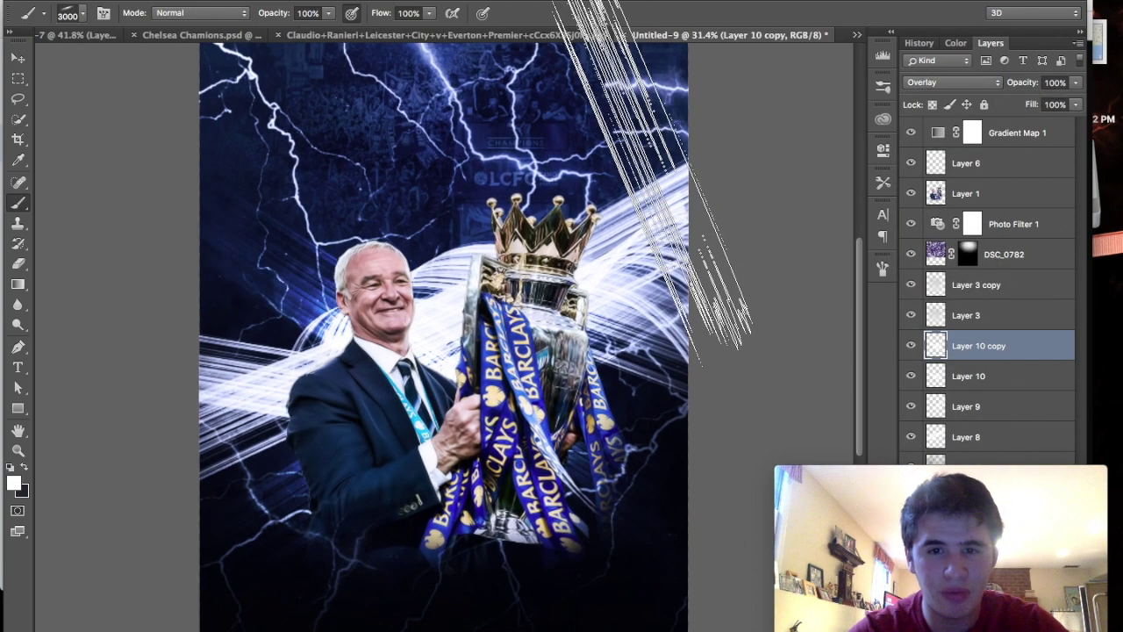
pyautogui.scroll(-2, 443, 346)
pyautogui.scroll(1, 443, 346)
pyautogui.hotkey('ctrl', 'z')
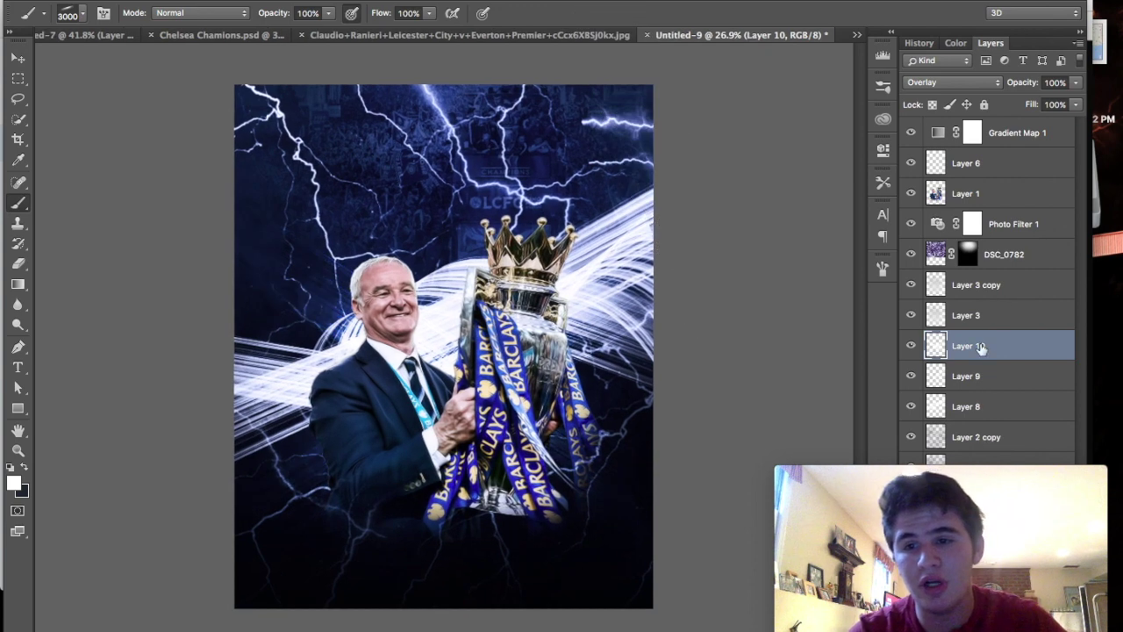
pyautogui.click(910, 346)
pyautogui.click(911, 375)
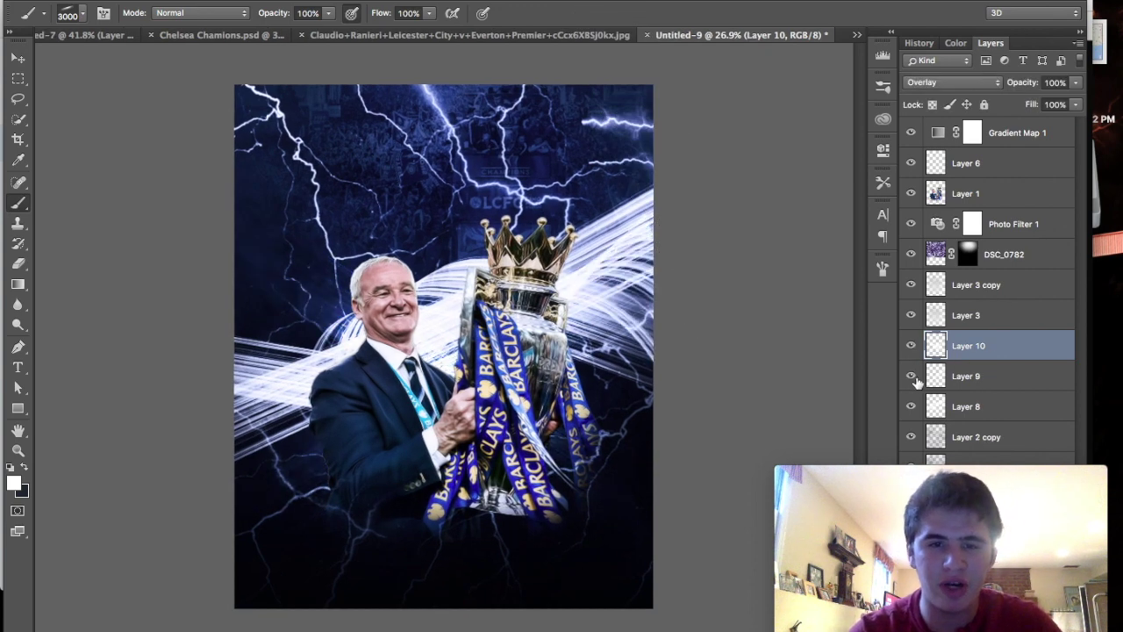
pyautogui.click(911, 407)
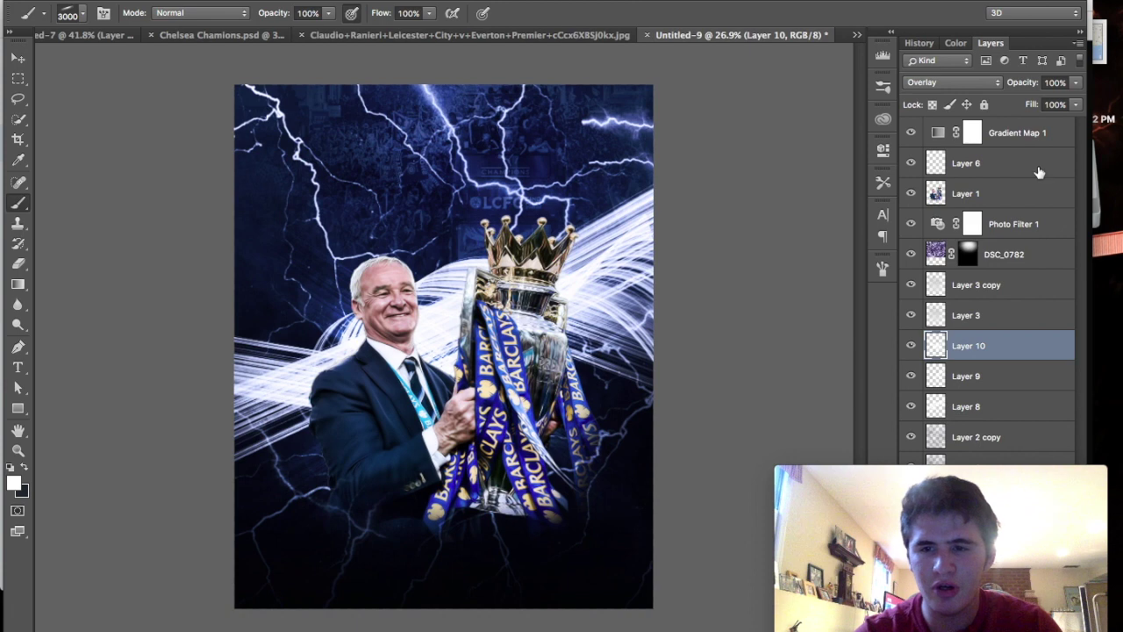
pyautogui.click(981, 419)
pyautogui.moveTo(957, 408); pyautogui.dragTo(954, 438)
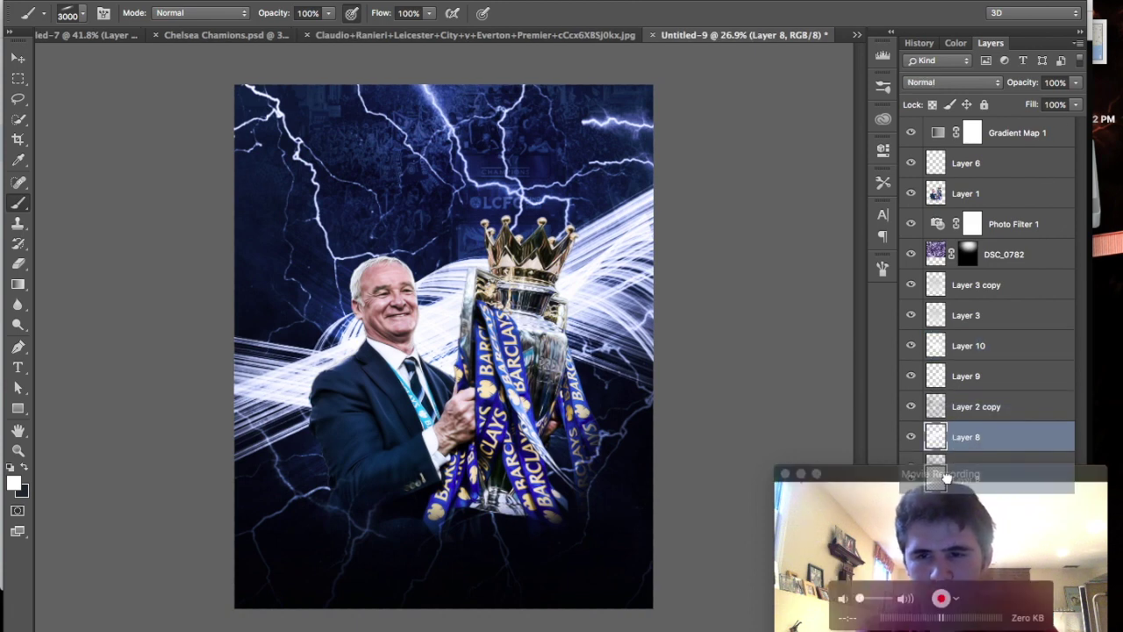
# Return Layer 8 above Layer 2 copy and lower its opacity to 64%.
pyautogui.moveTo(952, 438); pyautogui.dragTo(955, 397)
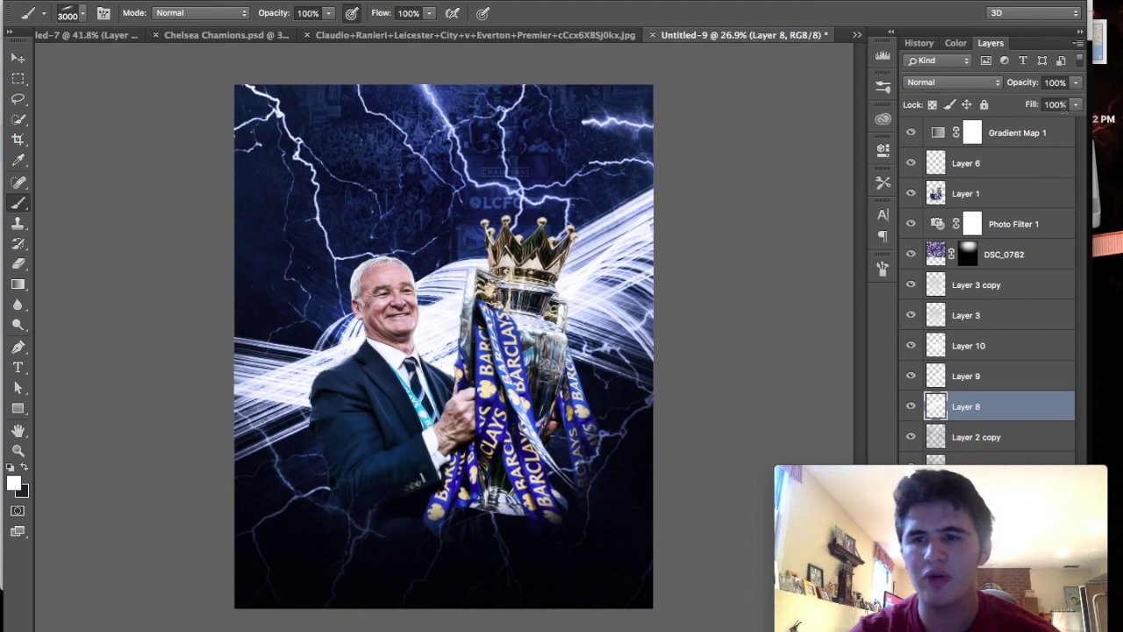
pyautogui.click(1072, 83)
pyautogui.moveTo(1065, 100); pyautogui.dragTo(1050, 99)
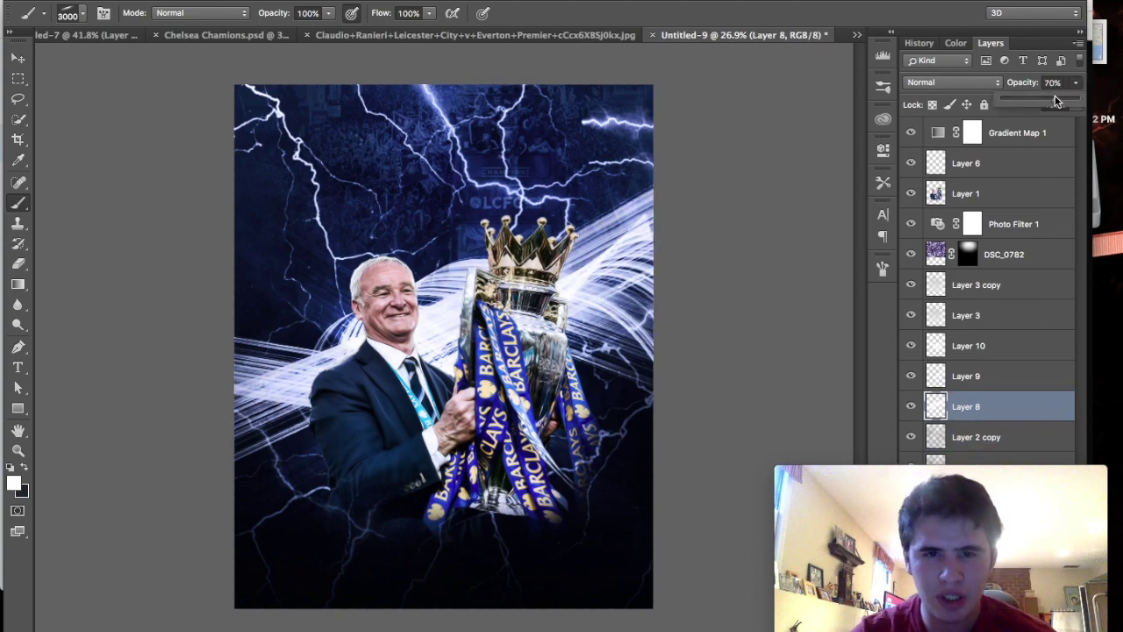
# Shift the Ranieri-and-trophy cutout on Layer 1 slightly upward.
pyautogui.click(961, 193)
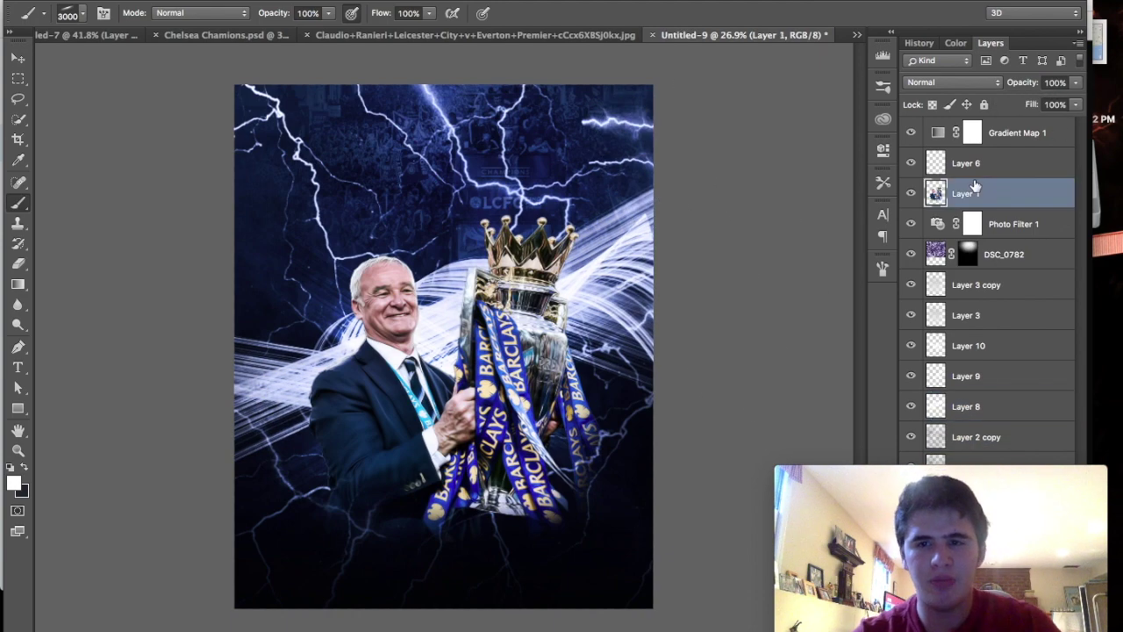
pyautogui.click(18, 58)
pyautogui.moveTo(264, 253); pyautogui.dragTo(270, 200)
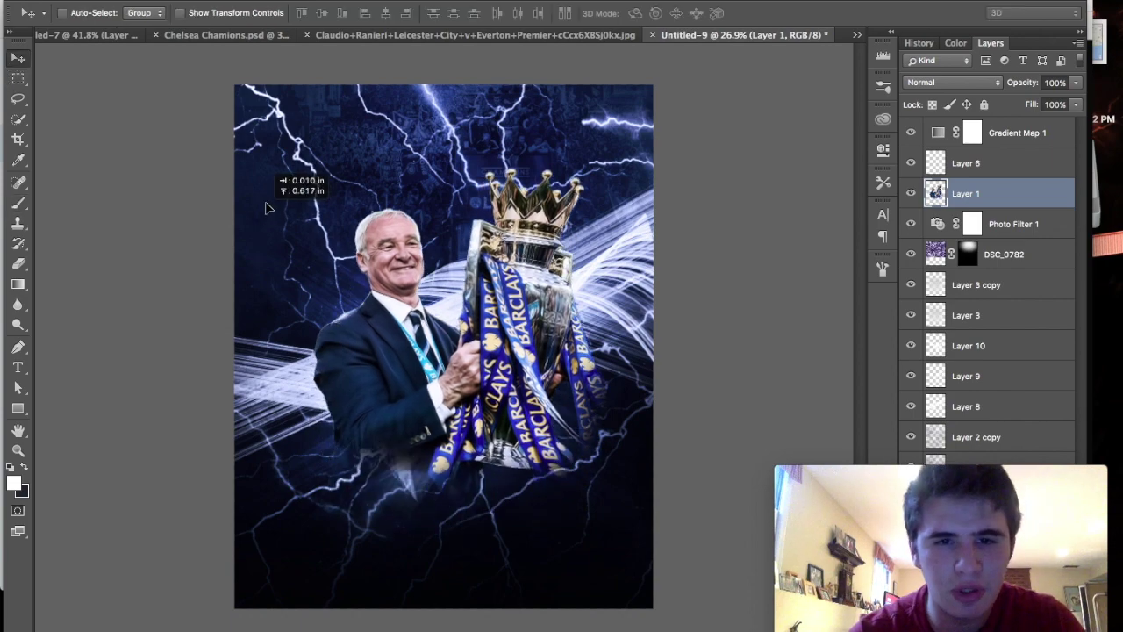
pyautogui.scroll(2, 267, 203)
pyautogui.scroll(-2, 268, 203)
pyautogui.scroll(-1, 268, 203)
pyautogui.scroll(1, 272, 206)
pyautogui.scroll(-1, 270, 204)
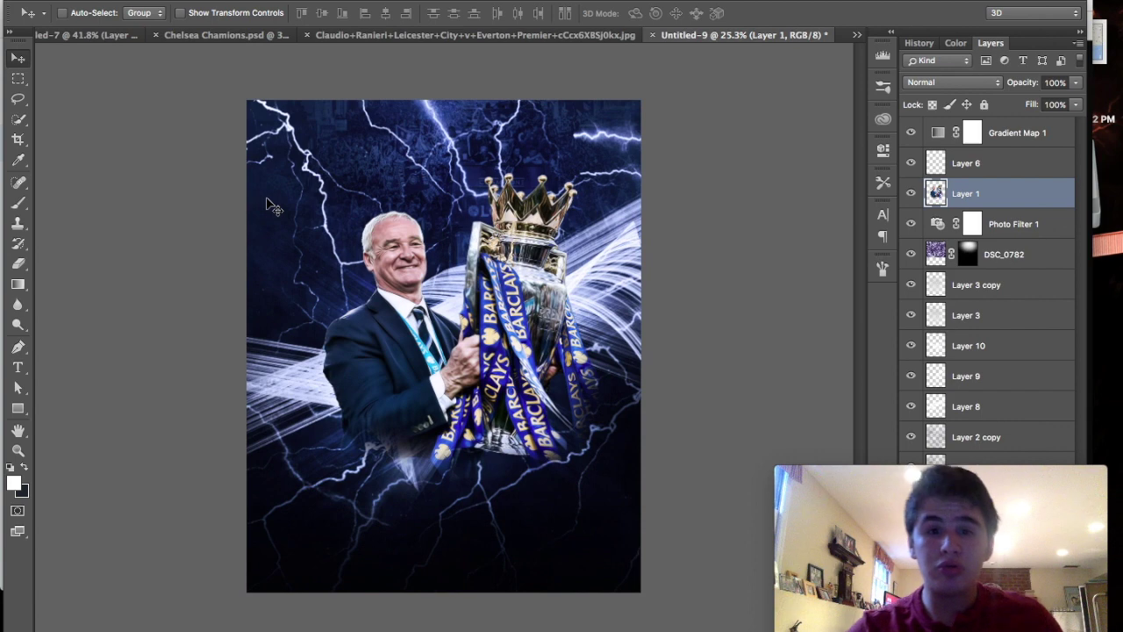
pyautogui.scroll(1, 271, 205)
pyautogui.scroll(1, 280, 206)
pyautogui.moveTo(308, 209); pyautogui.dragTo(311, 213)
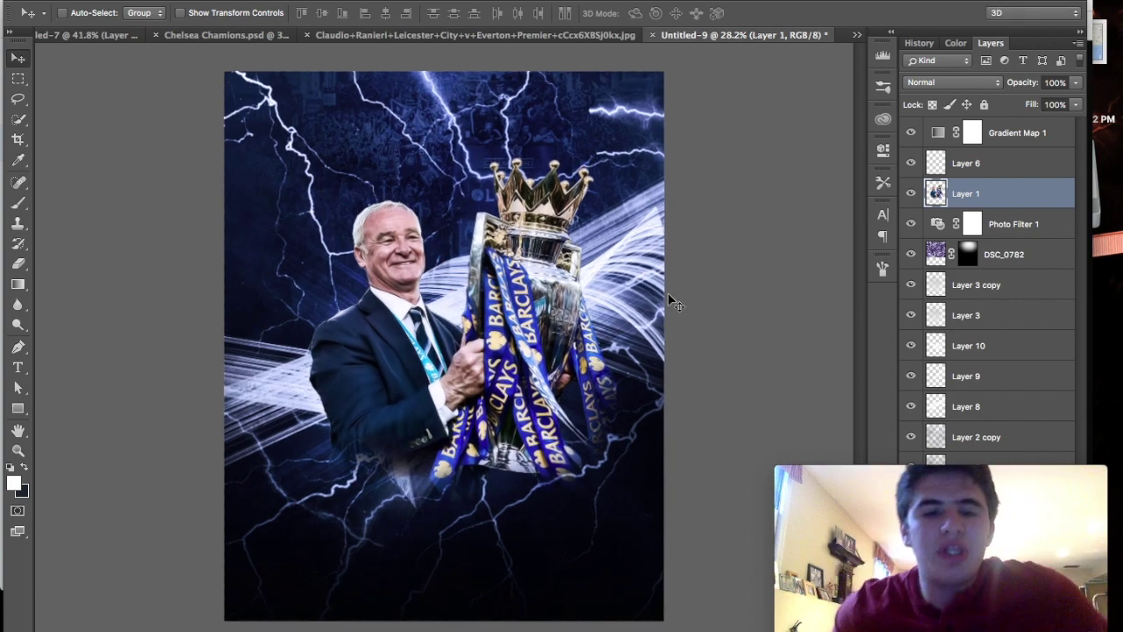
# Erase part of Layer 8's streaks and add a new empty Layer 11 above it.
pyautogui.click(912, 408)
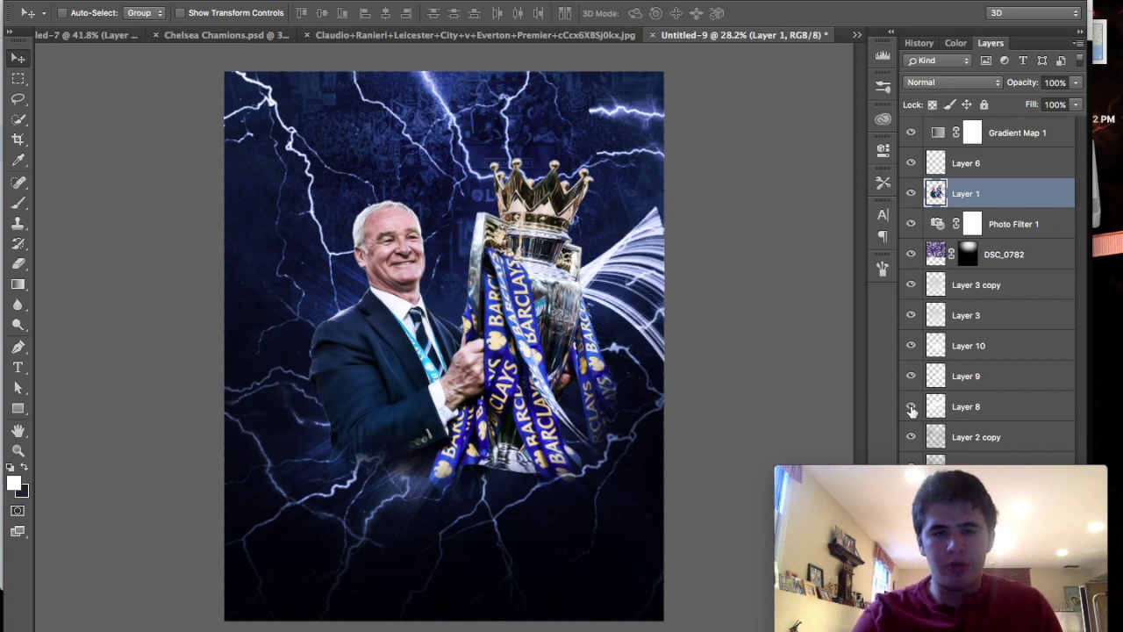
pyautogui.click(955, 408)
pyautogui.click(21, 262)
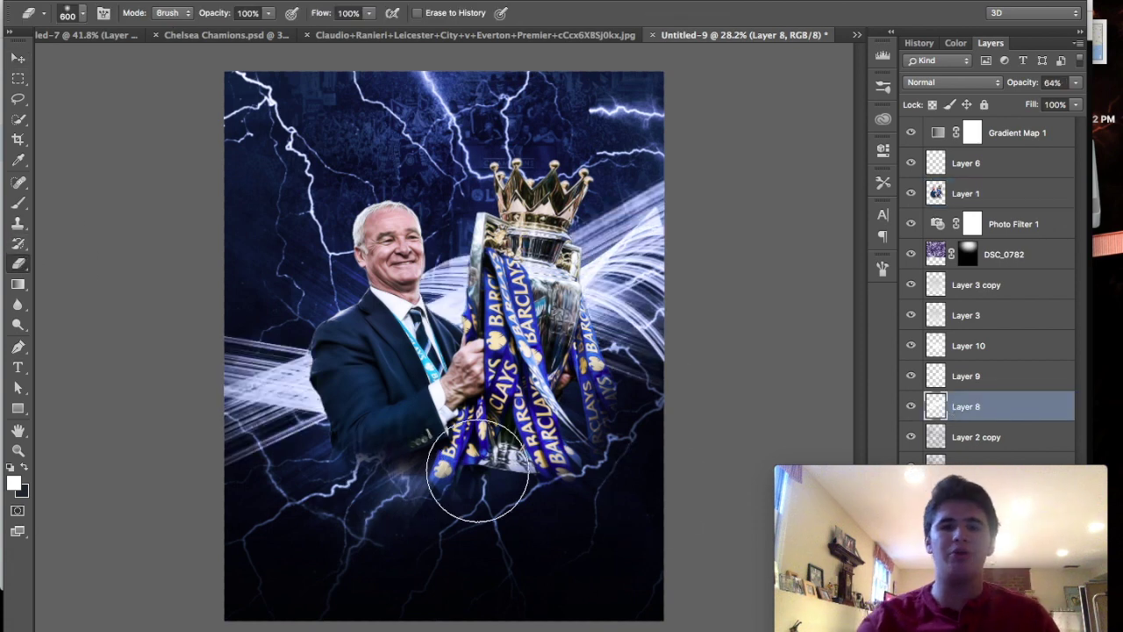
pyautogui.scroll(-1, 477, 471)
pyautogui.scroll(2, 477, 471)
pyautogui.scroll(-3, 478, 471)
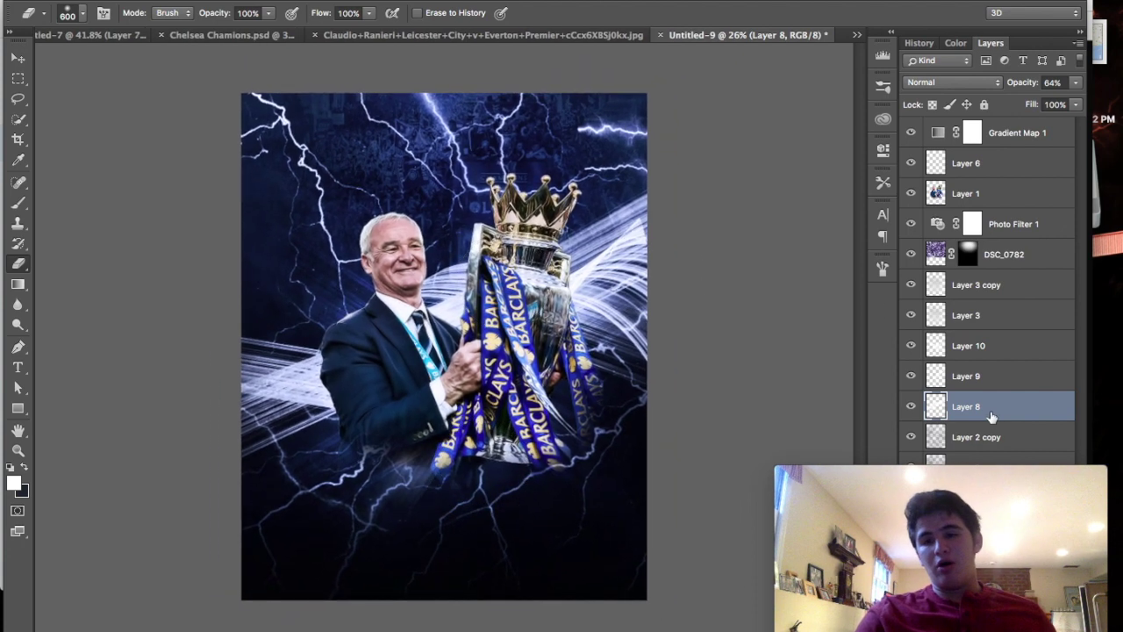
pyautogui.click(1050, 619)
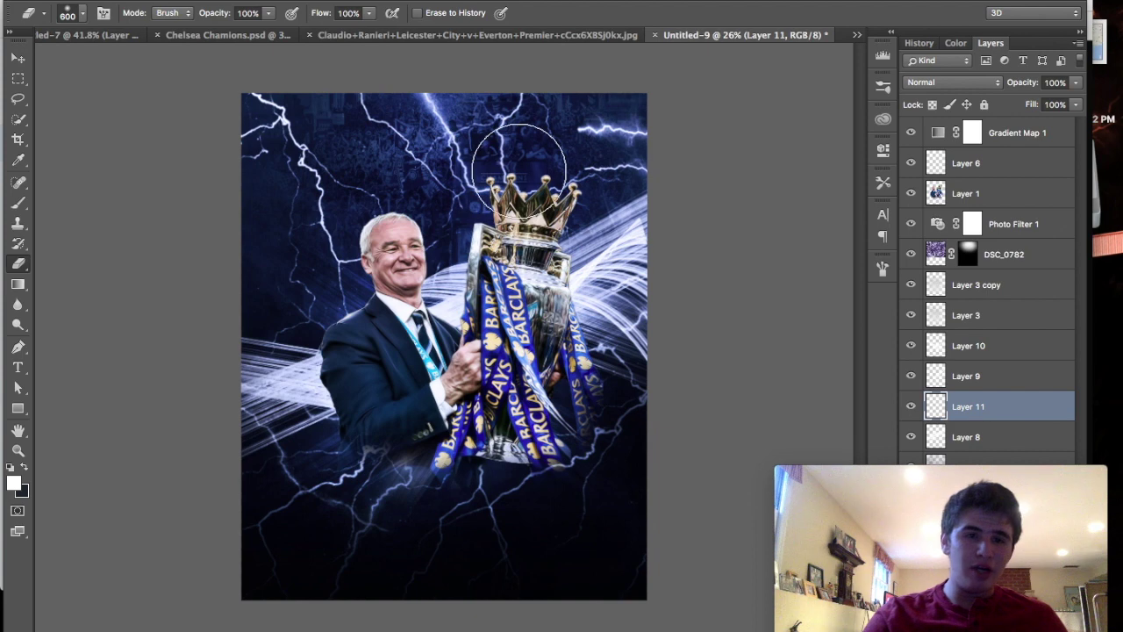
# Choose splatter brush preset 1468 and enlarge it for painting white splashes.
pyautogui.click(18, 201)
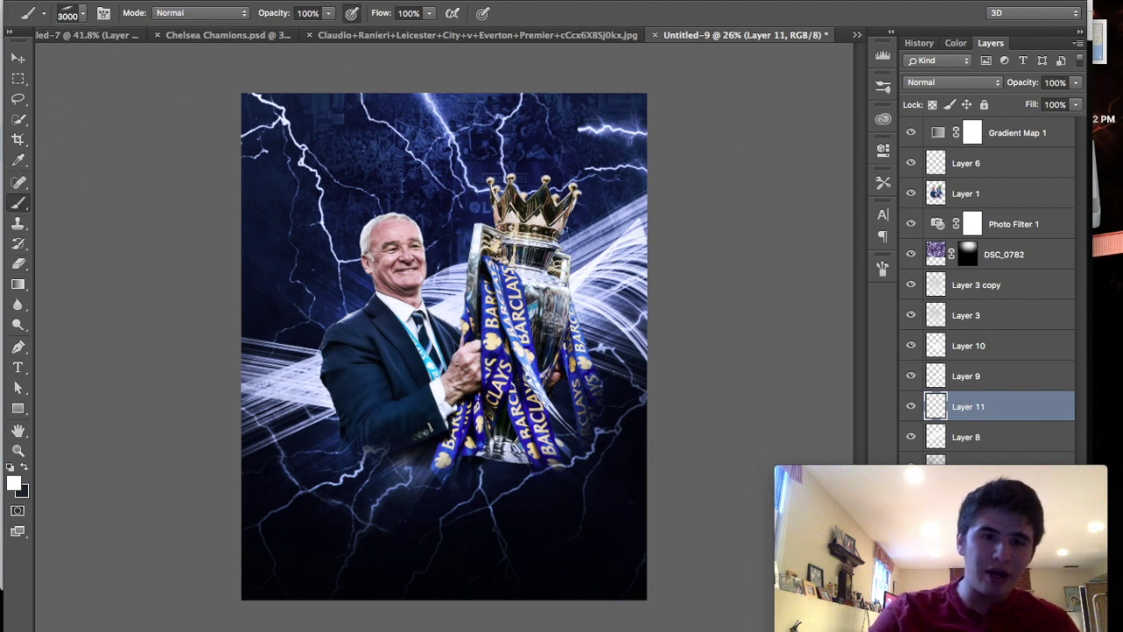
pyautogui.click(80, 14)
pyautogui.rightClick(274, 248)
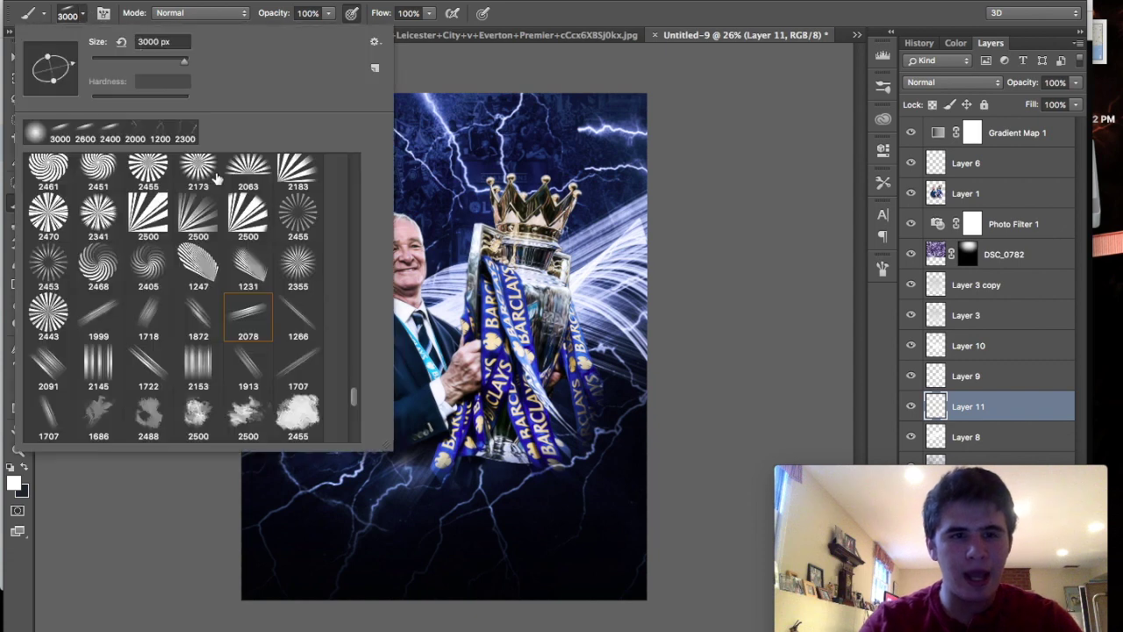
pyautogui.moveTo(354, 408); pyautogui.dragTo(357, 435)
pyautogui.click(295, 368)
pyautogui.press('Return')
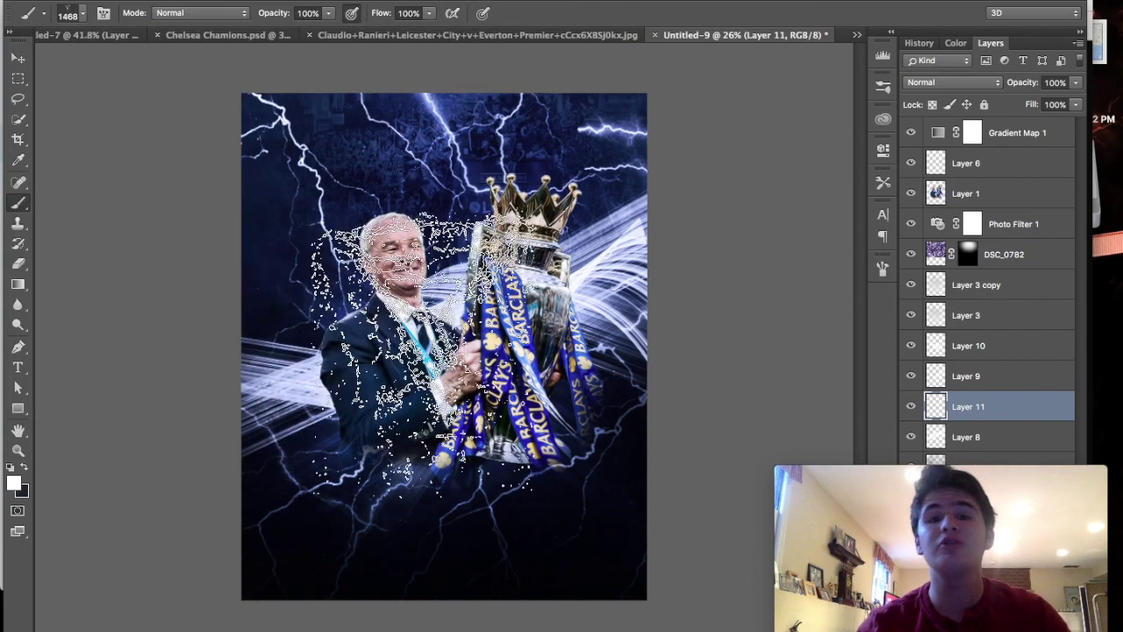
pyautogui.press(']')
pyautogui.press(']')
pyautogui.press(']')
pyautogui.press(']')
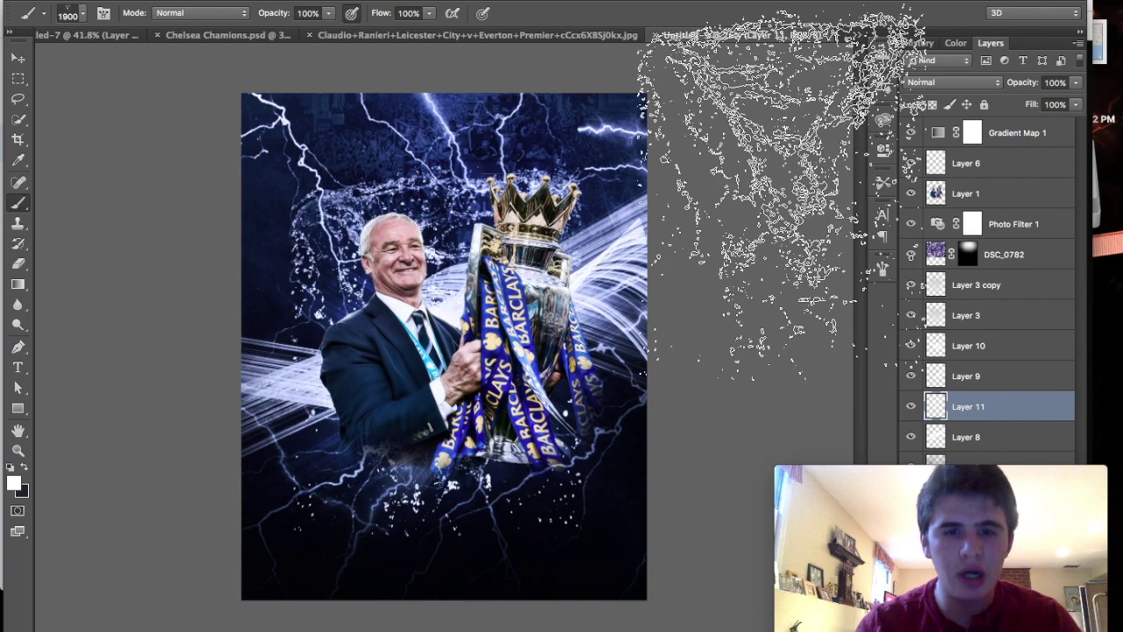
pyautogui.press('super+plus')
# Warp the splashes outward around the trophy and place Layer 11 below Layer 8.
pyautogui.click(202, 0)
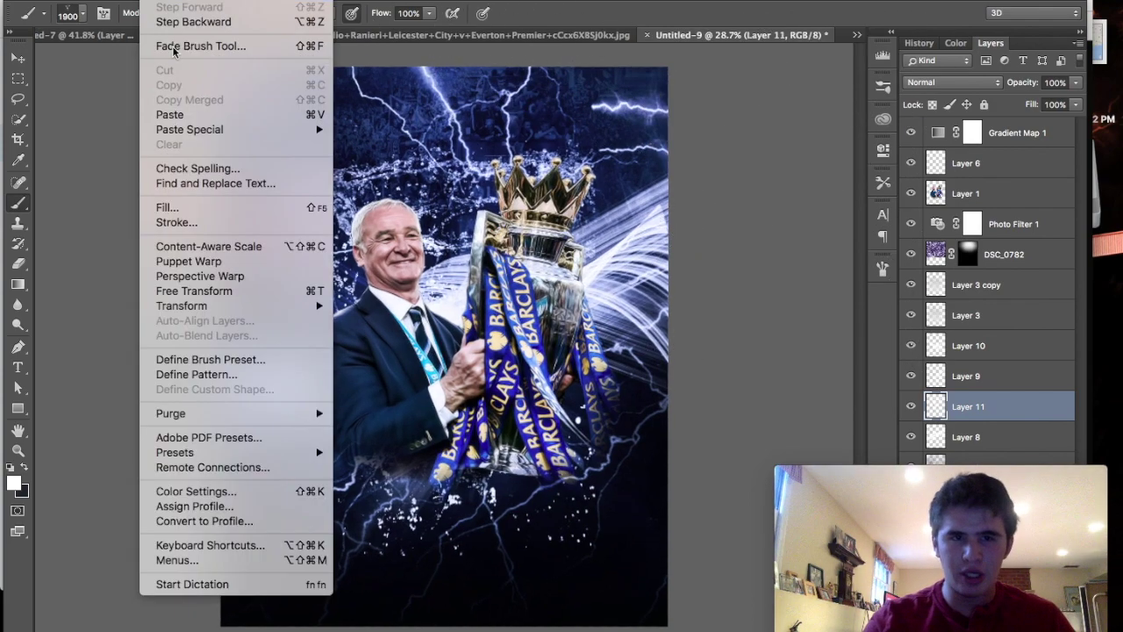
pyautogui.moveTo(182, 305)
pyautogui.click(383, 409)
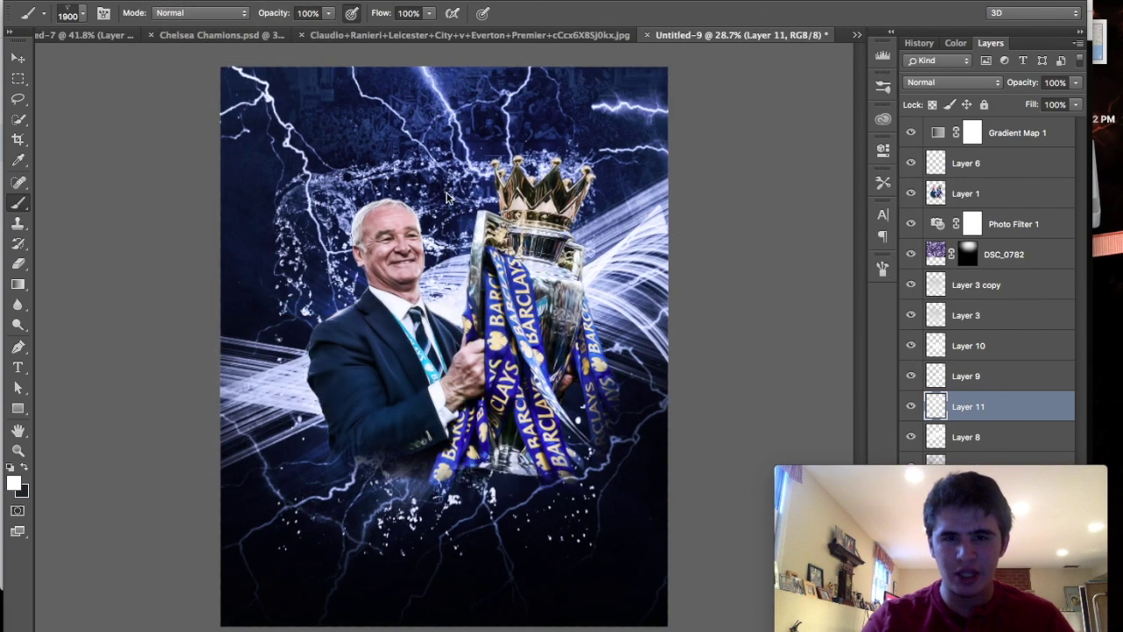
pyautogui.moveTo(456, 193); pyautogui.dragTo(454, 226)
pyautogui.moveTo(316, 266); pyautogui.dragTo(306, 287)
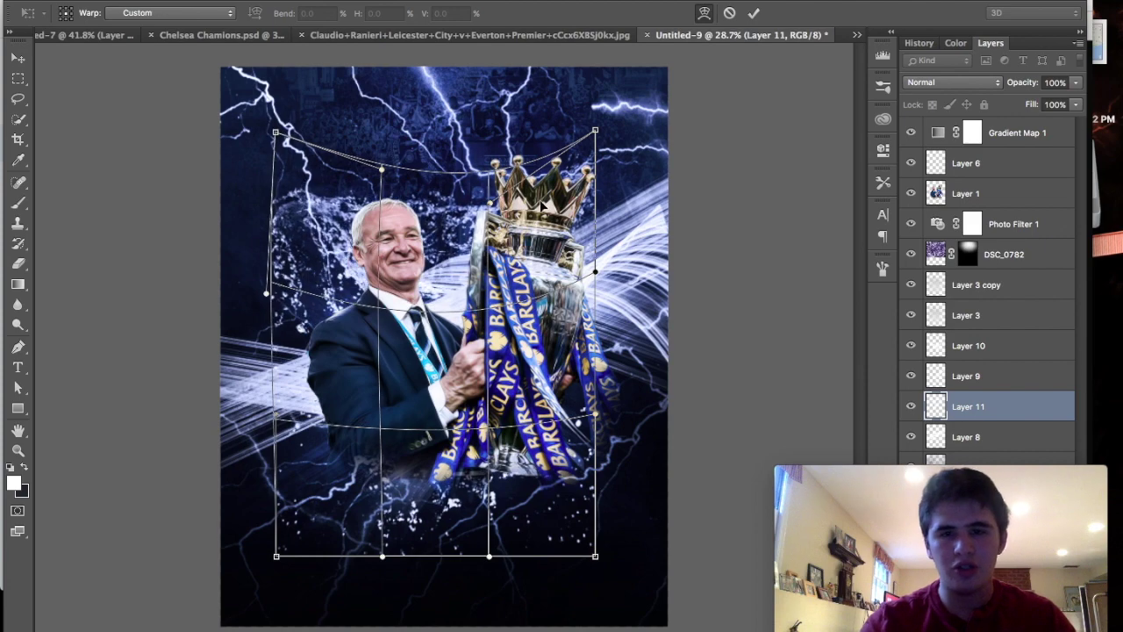
pyautogui.moveTo(572, 186); pyautogui.dragTo(491, 162)
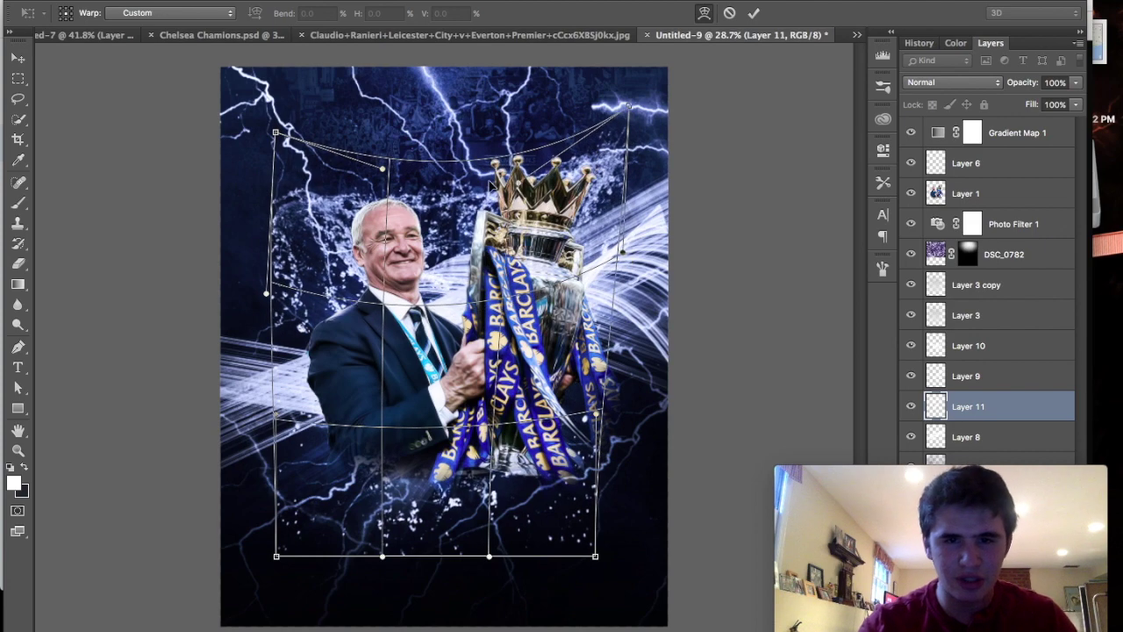
pyautogui.moveTo(414, 195); pyautogui.dragTo(407, 190)
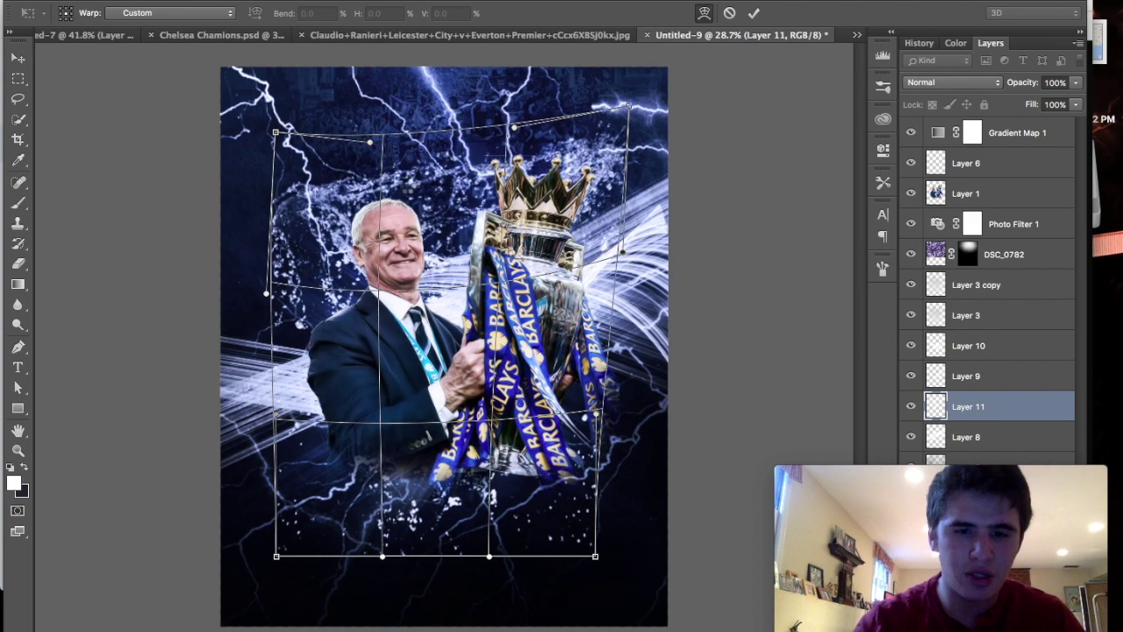
pyautogui.press('Return')
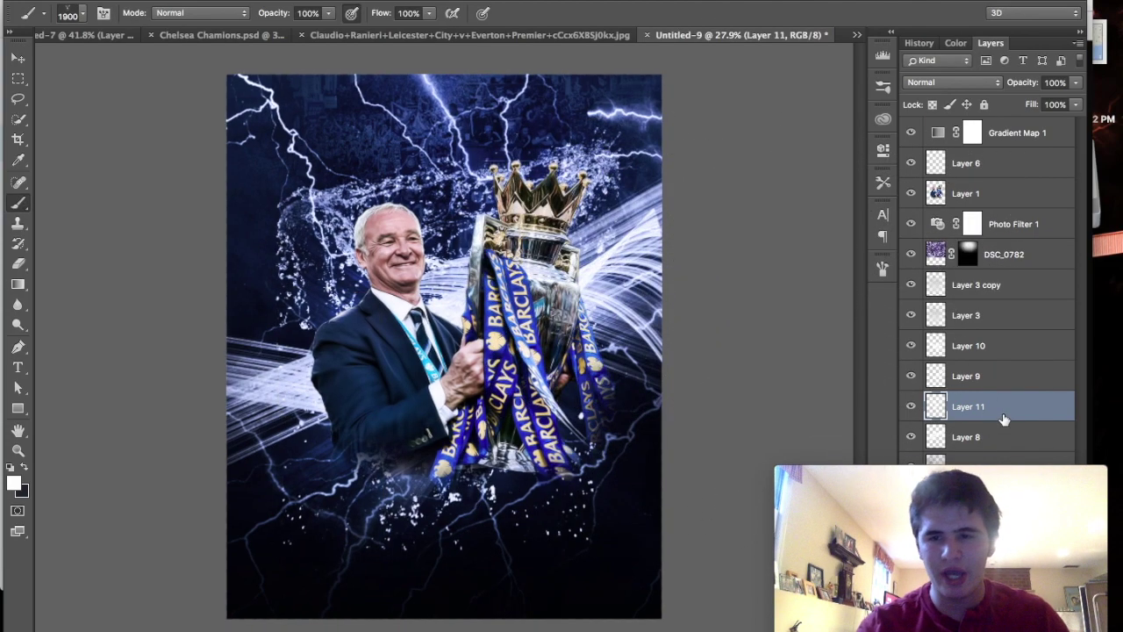
pyautogui.moveTo(962, 409)
pyautogui.mouseDown()
pyautogui.moveTo(962, 451)
pyautogui.moveTo(963, 407)
pyautogui.mouseUp()
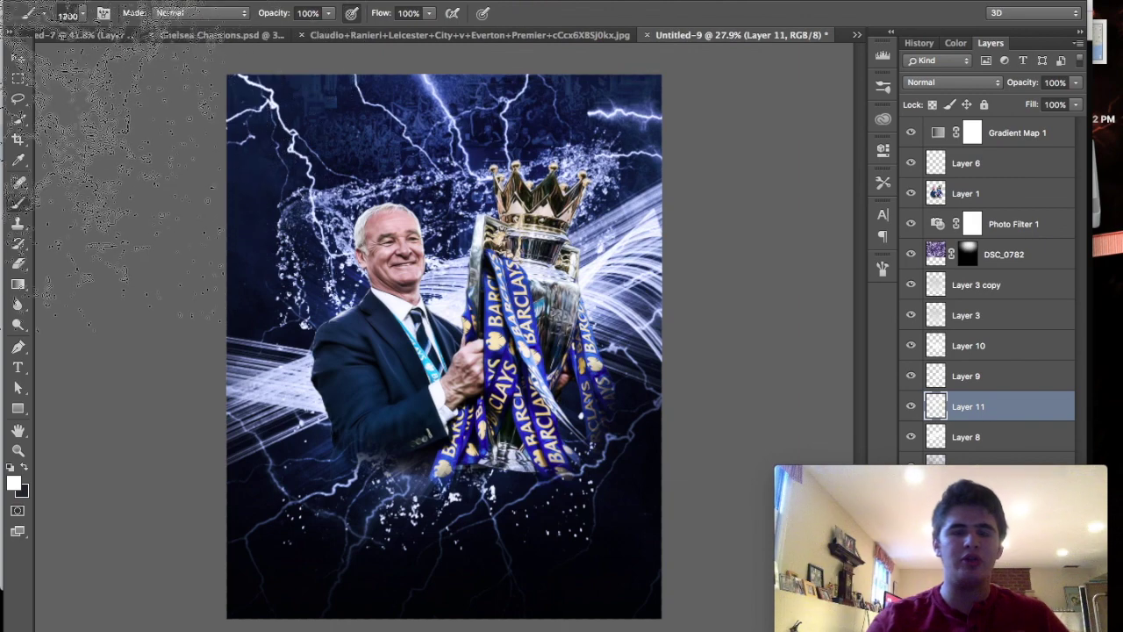
# Raise Layer 11 in the stack to sit just below DSC_0782.
pyautogui.click(21, 266)
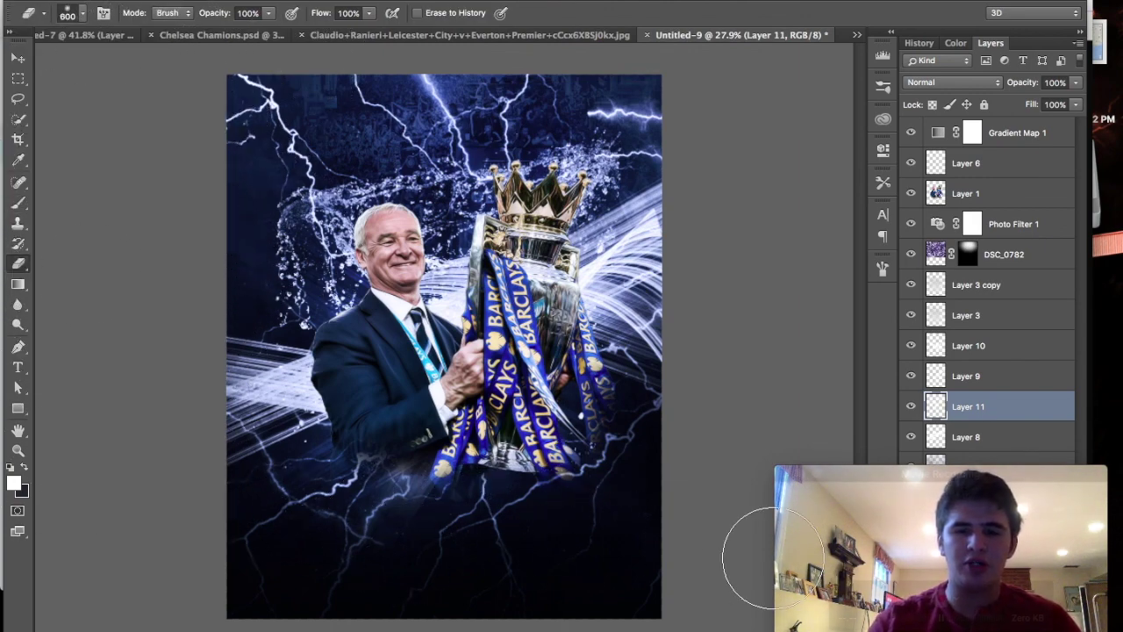
pyautogui.hotkey('ctrl', '+')
pyautogui.scroll(-1, 552, 452)
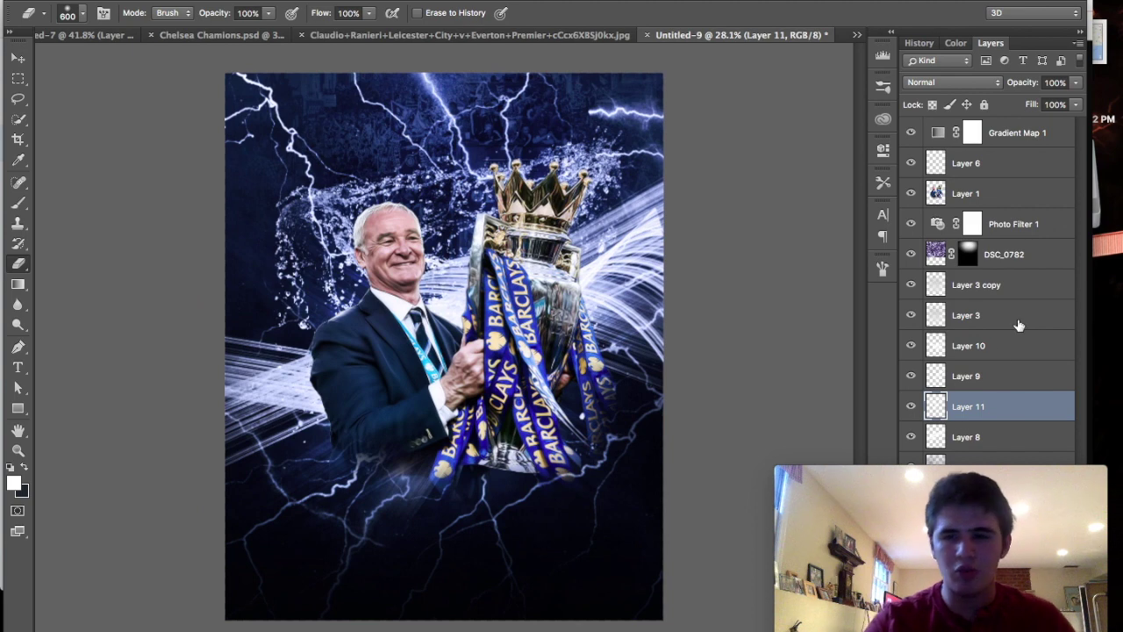
pyautogui.moveTo(959, 401); pyautogui.dragTo(965, 270)
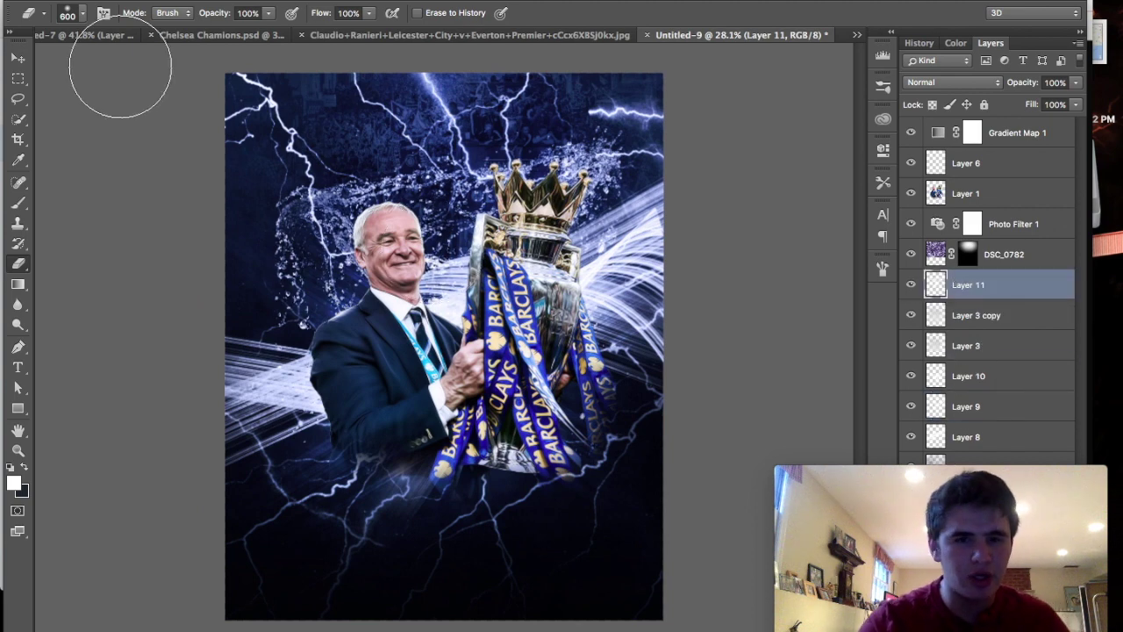
# Shift the water splashes slightly downward with the Move tool.
pyautogui.click(19, 58)
pyautogui.moveTo(145, 110); pyautogui.dragTo(151, 156)
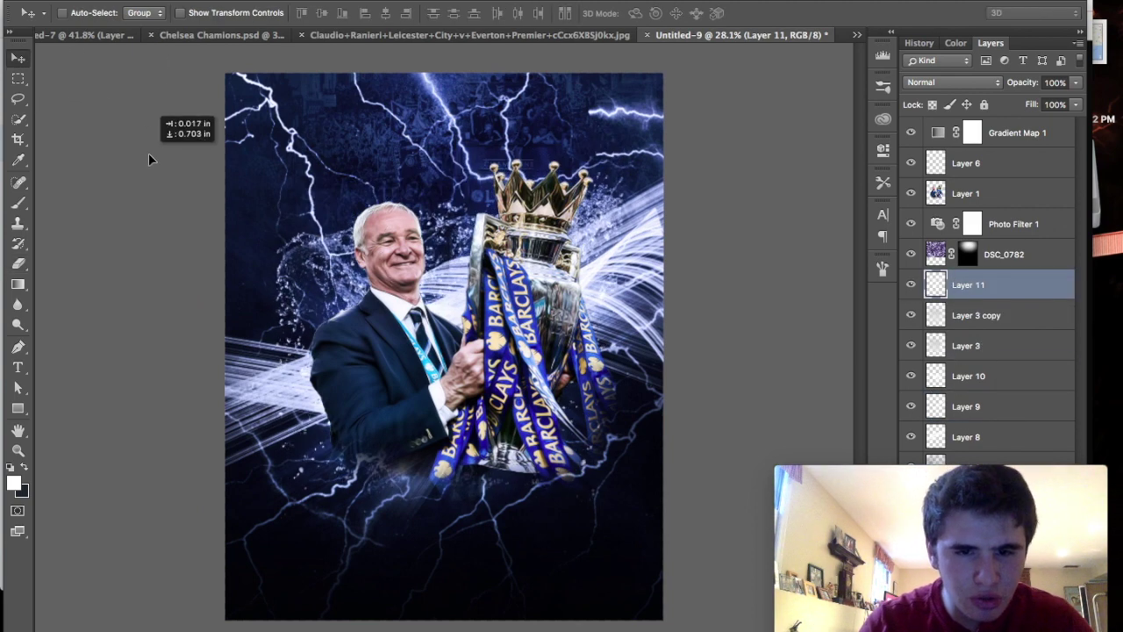
pyautogui.scroll(1, 151, 156)
pyautogui.scroll(1, 151, 156)
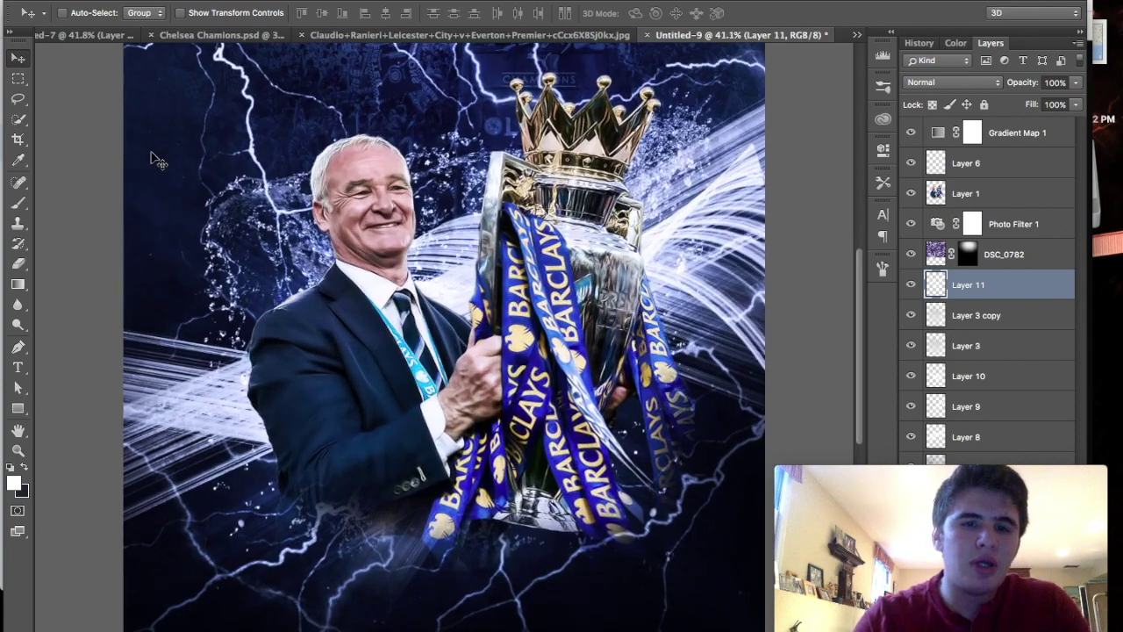
pyautogui.scroll(1, 151, 156)
pyautogui.scroll(-2, 585, 323)
pyautogui.scroll(1, 585, 323)
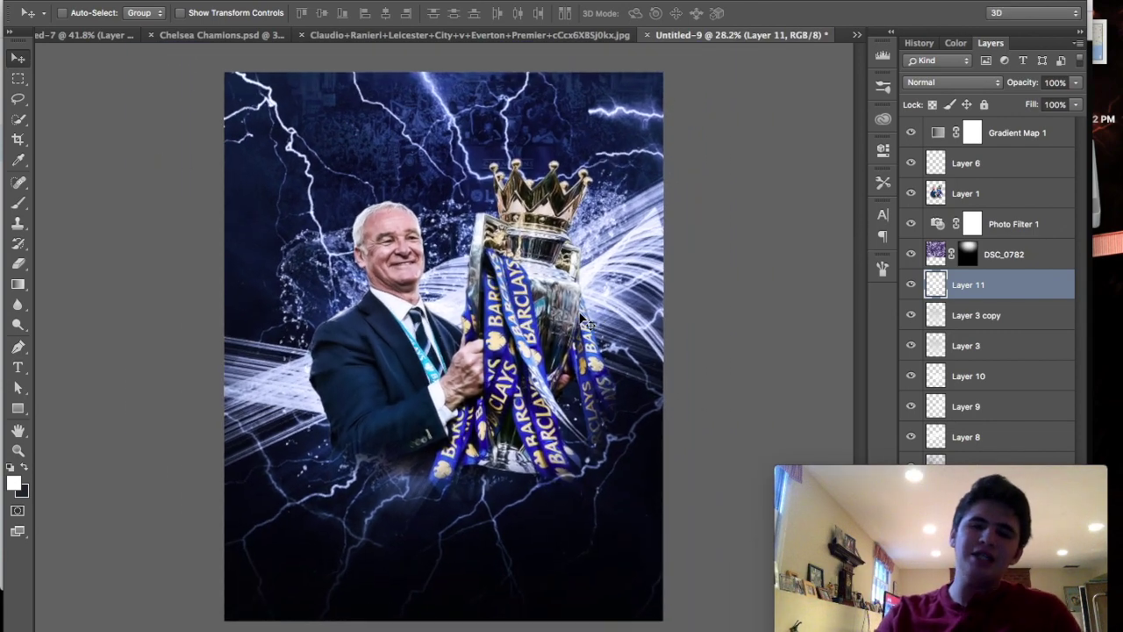
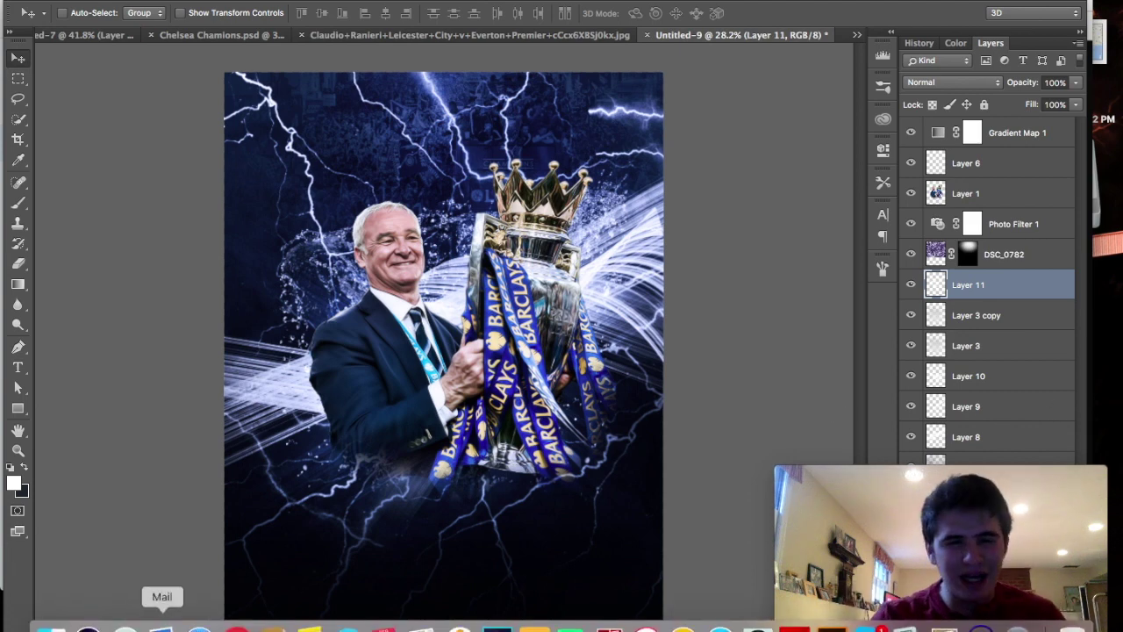
# Search the Mac in Finder for 'fire' images.
pyautogui.click(52, 617)
pyautogui.click(949, 230)
pyautogui.write('fire')
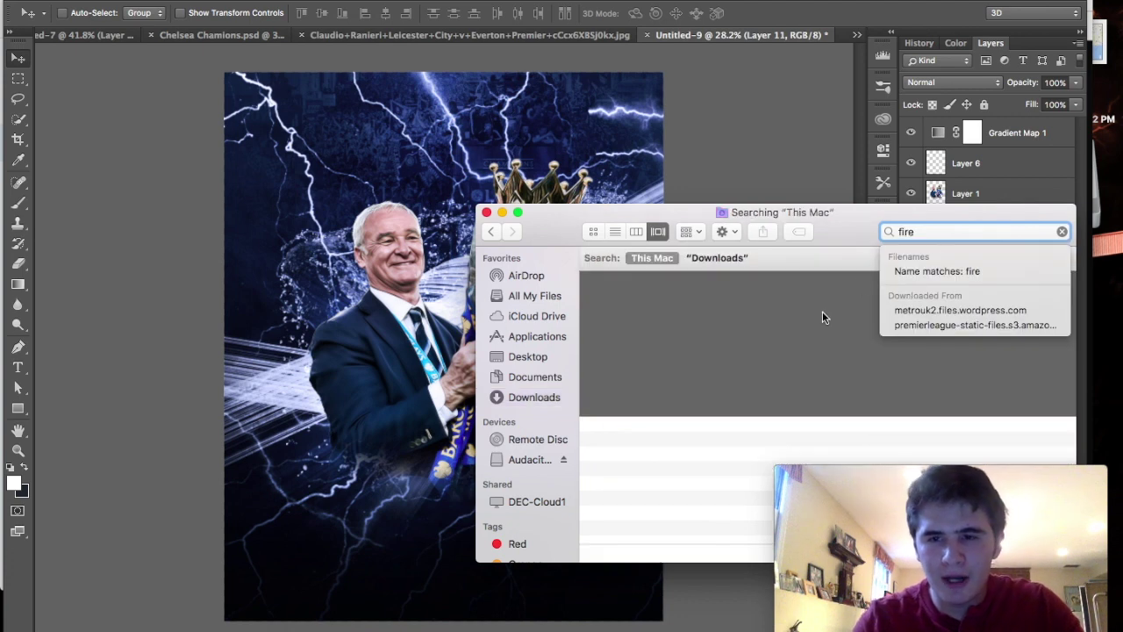
# Place natural_fire_stock_to_use_6_by_m3los93-d61shsx.jpg into the poster, nudged down and left.
pyautogui.scroll(-2, 823, 317)
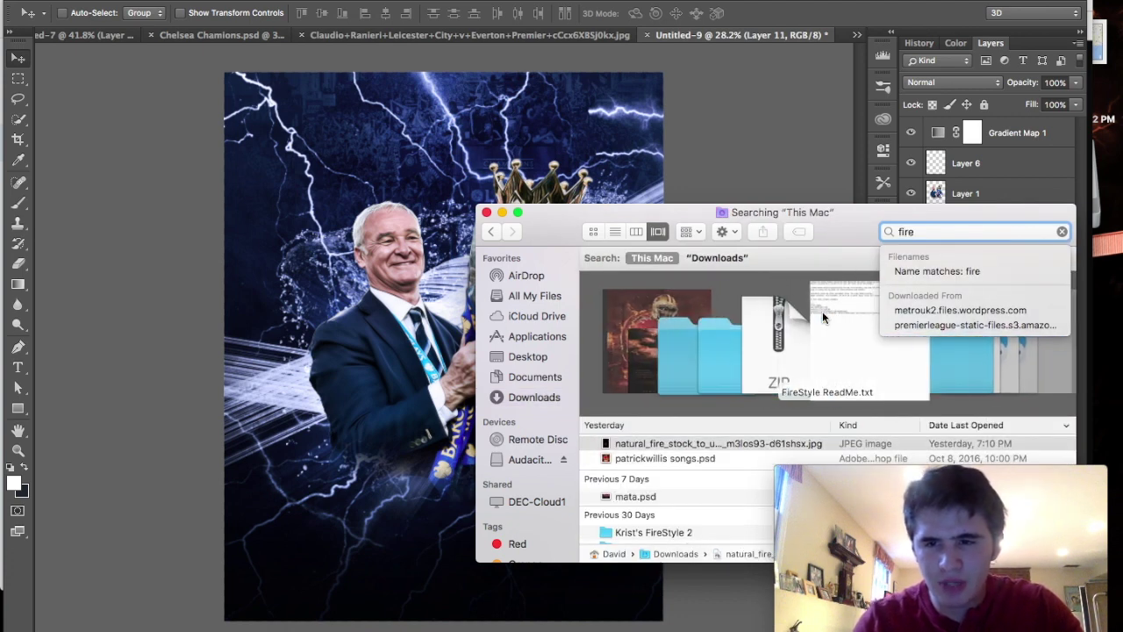
pyautogui.scroll(-2, 823, 318)
pyautogui.scroll(-2, 823, 317)
pyautogui.scroll(-2, 823, 317)
pyautogui.scroll(2, 823, 317)
pyautogui.scroll(2, 823, 317)
pyautogui.scroll(2, 823, 317)
pyautogui.scroll(2, 836, 333)
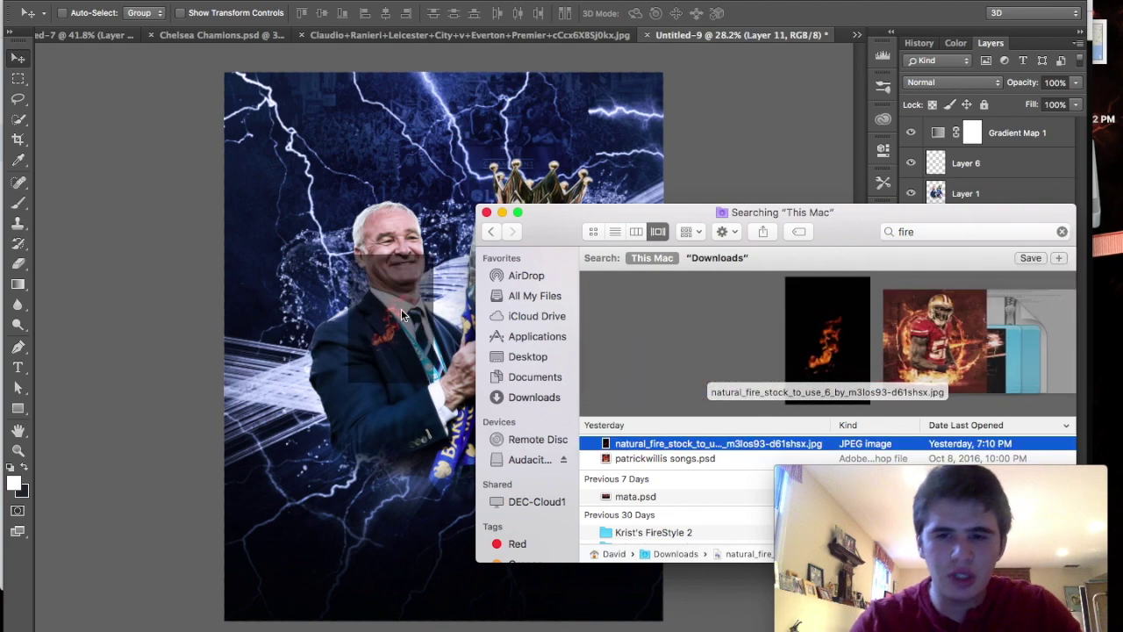
pyautogui.moveTo(835, 333); pyautogui.dragTo(400, 307)
pyautogui.moveTo(518, 362); pyautogui.dragTo(514, 373)
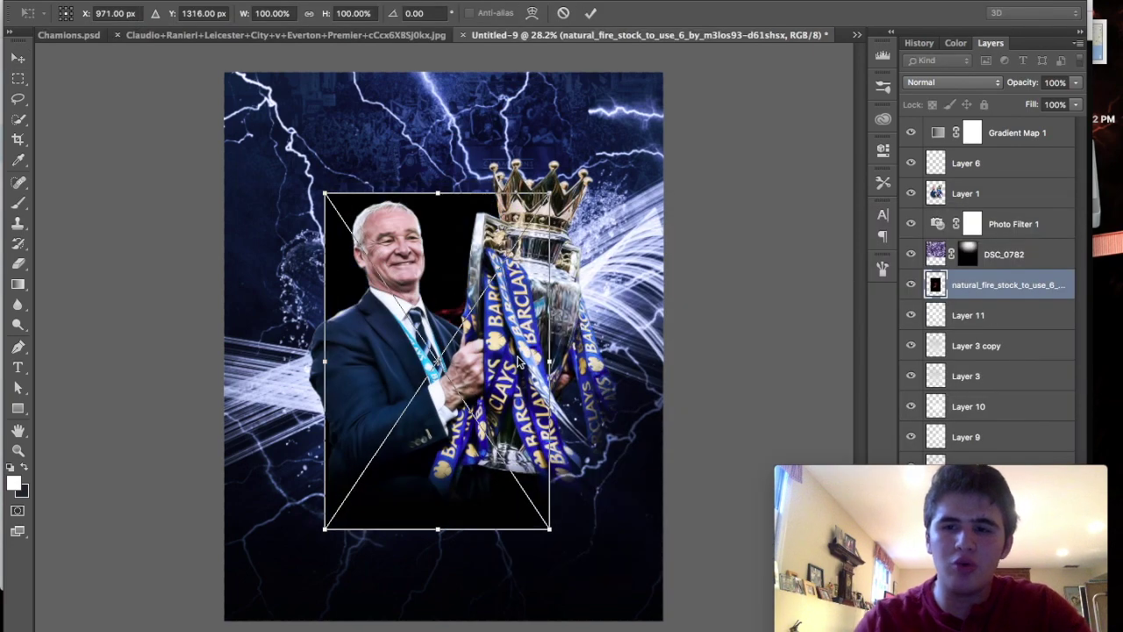
# Commit the fire placement, move its layer above Layer 1, and set Screen blending.
pyautogui.press('Return')
pyautogui.moveTo(983, 290); pyautogui.dragTo(981, 179)
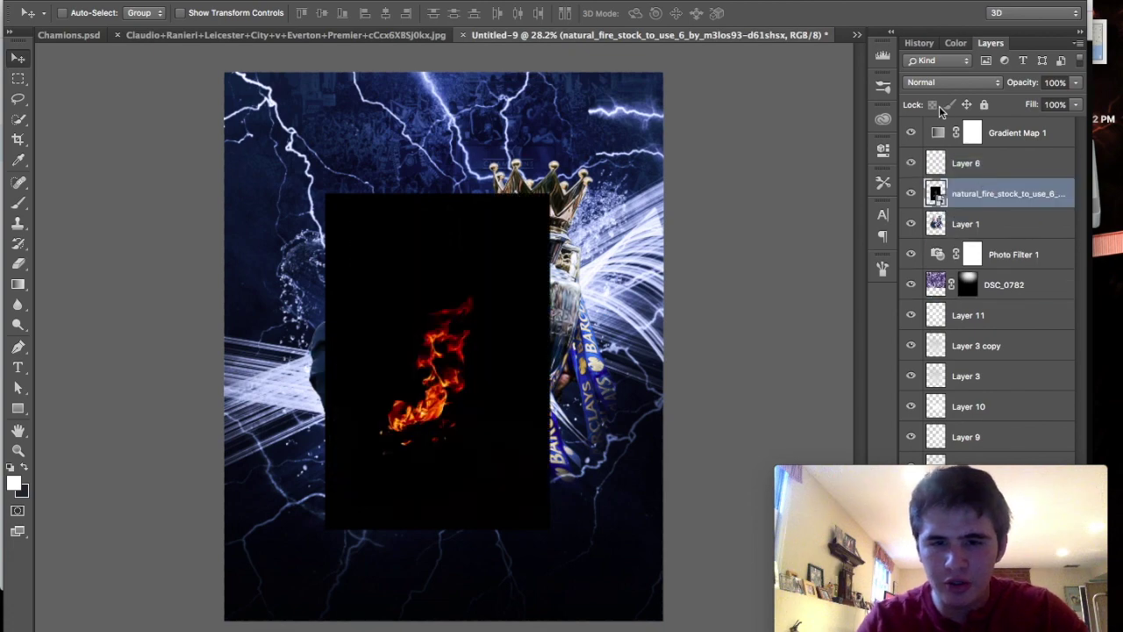
pyautogui.click(952, 85)
pyautogui.click(943, 187)
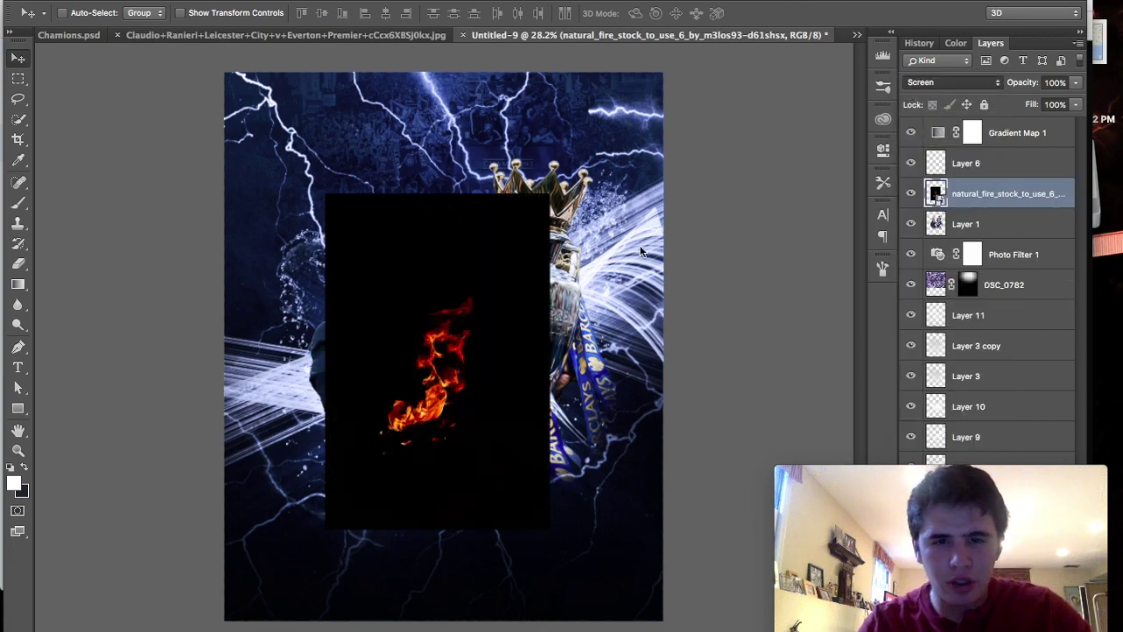
pyautogui.hotkey('ctrl', '+')
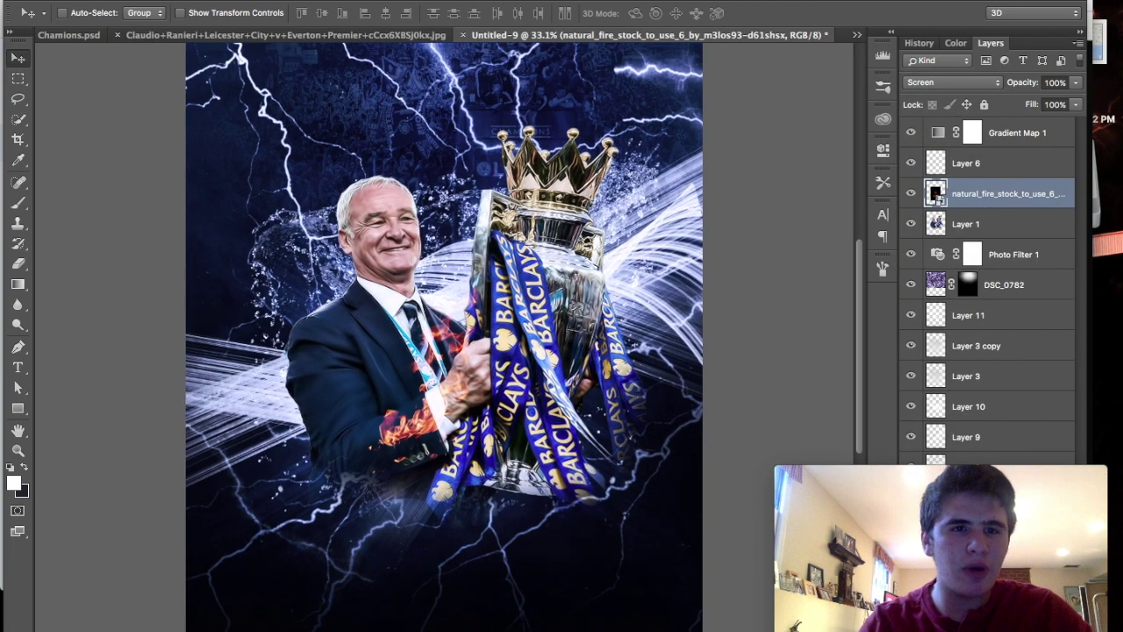
# Flip the fire horizontally, position it on the man's left arm, and rasterize it.
pyautogui.click(158, 2)
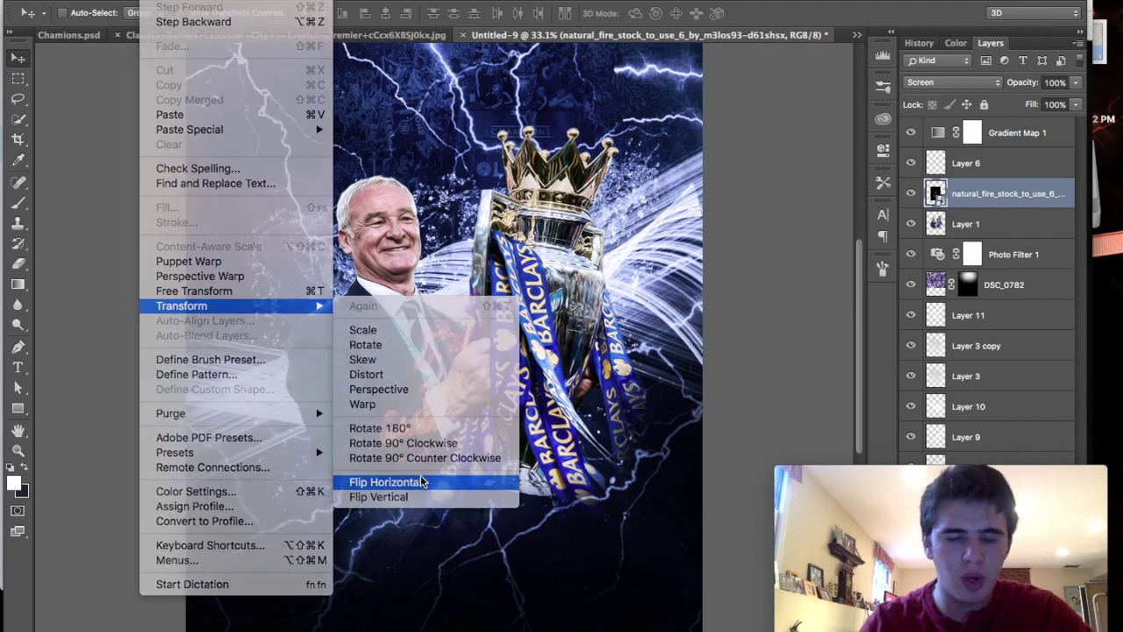
pyautogui.click(421, 482)
pyautogui.moveTo(200, 364); pyautogui.dragTo(342, 420)
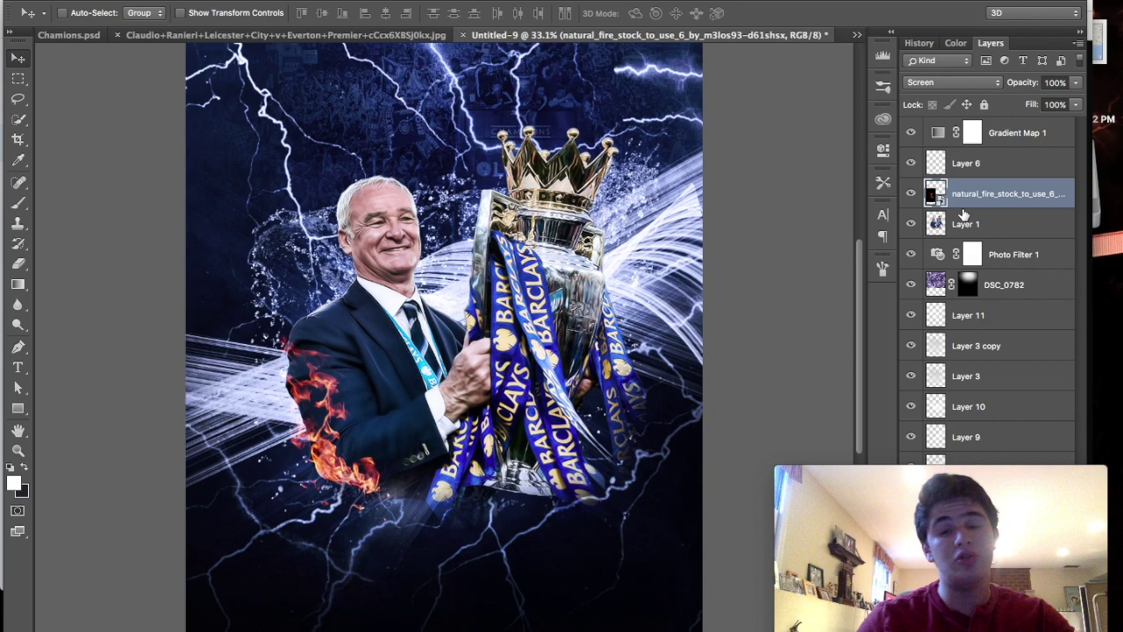
pyautogui.click(19, 264)
pyautogui.click(180, 271)
pyautogui.press('Return')
# Colorize the fire blue-violet (hue 234, saturation 34) and move it below Photo Filter 1.
pyautogui.hotkey('ctrl', 'u')
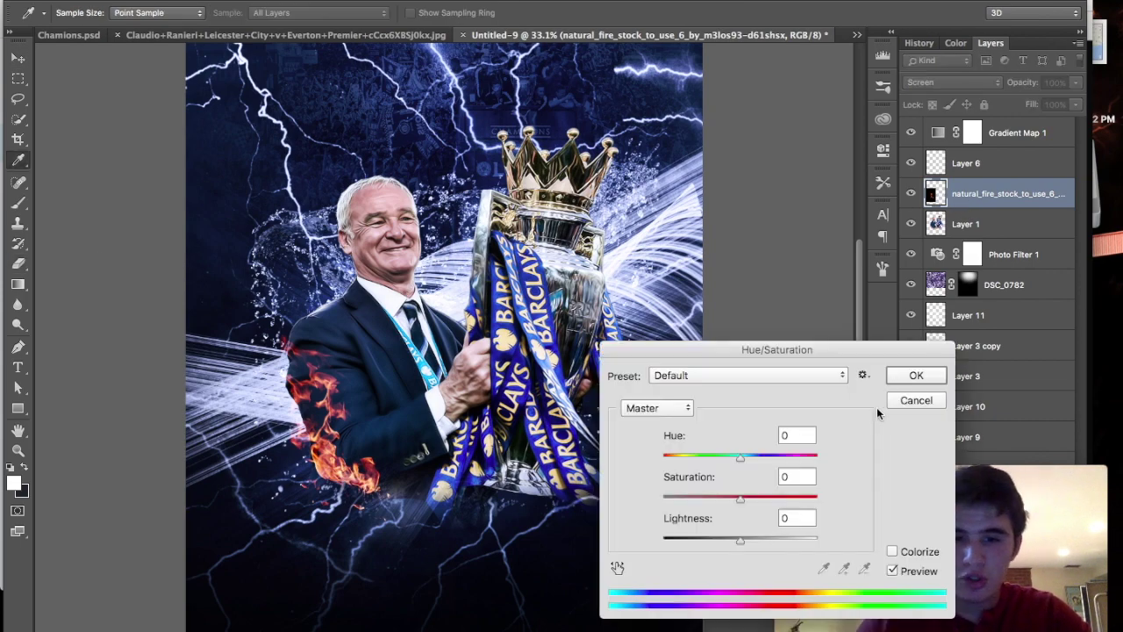
pyautogui.click(894, 551)
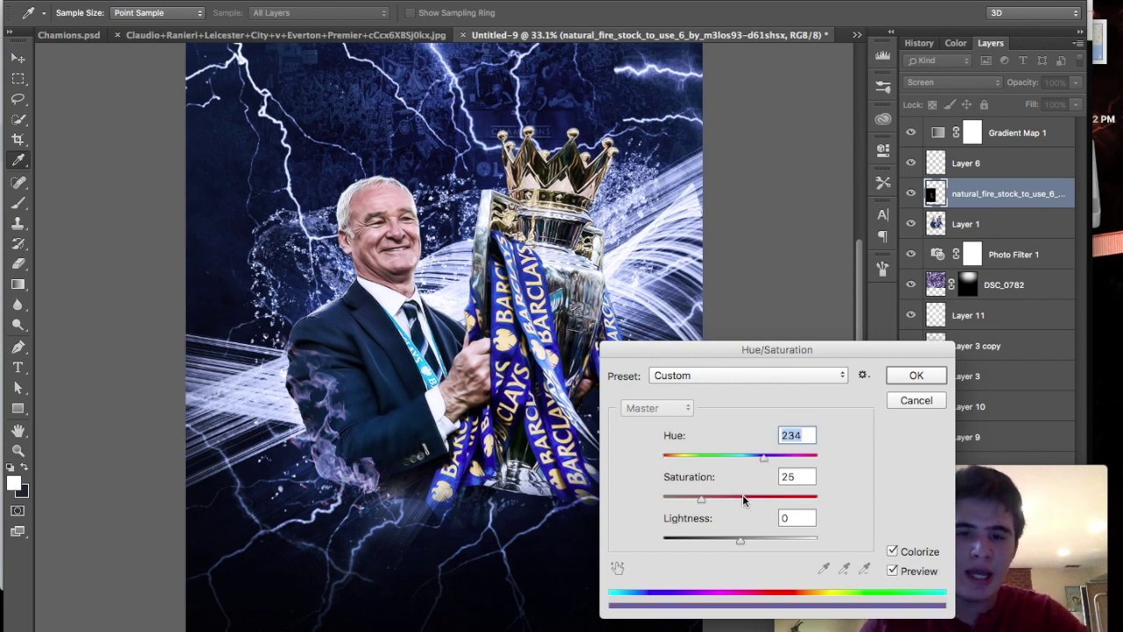
pyautogui.moveTo(742, 499); pyautogui.dragTo(746, 504)
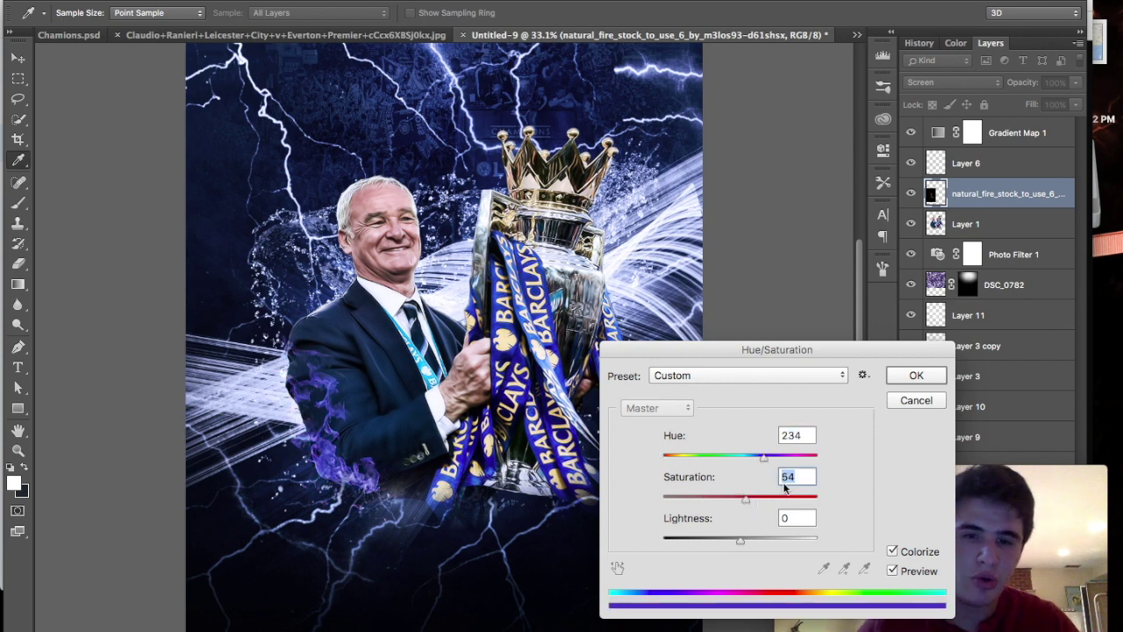
pyautogui.click(901, 378)
pyautogui.press('e')
pyautogui.moveTo(980, 210); pyautogui.dragTo(970, 262)
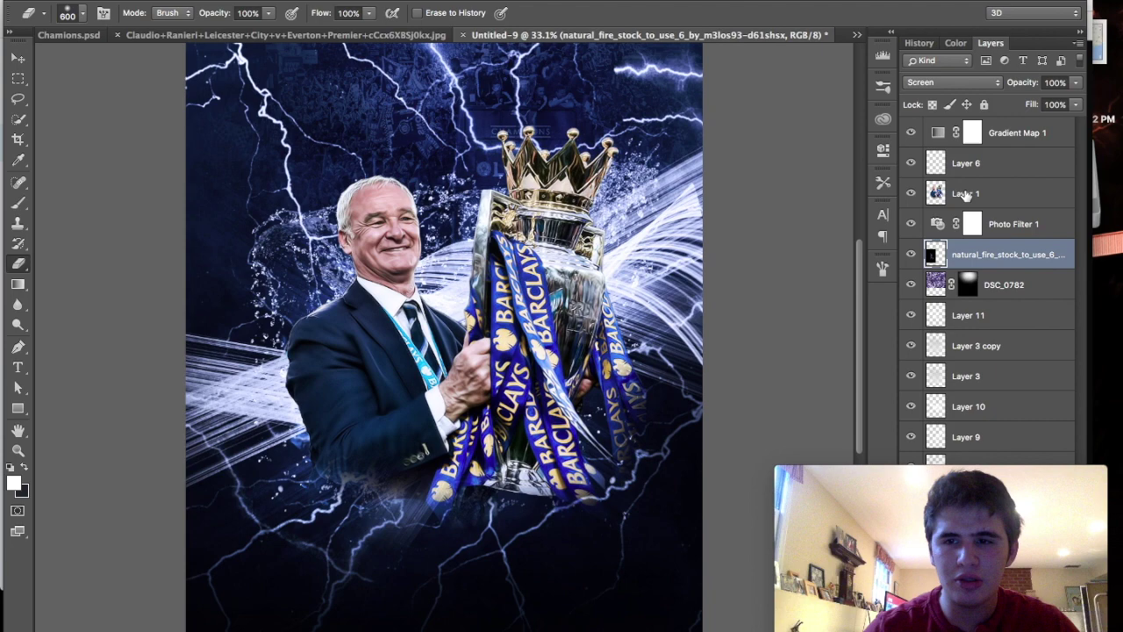
# Apply a Cooling Filter (80) photo filter to the fire layer.
pyautogui.moveTo(948, 253); pyautogui.dragTo(936, 178)
pyautogui.hotkey('ctrl', 'z')
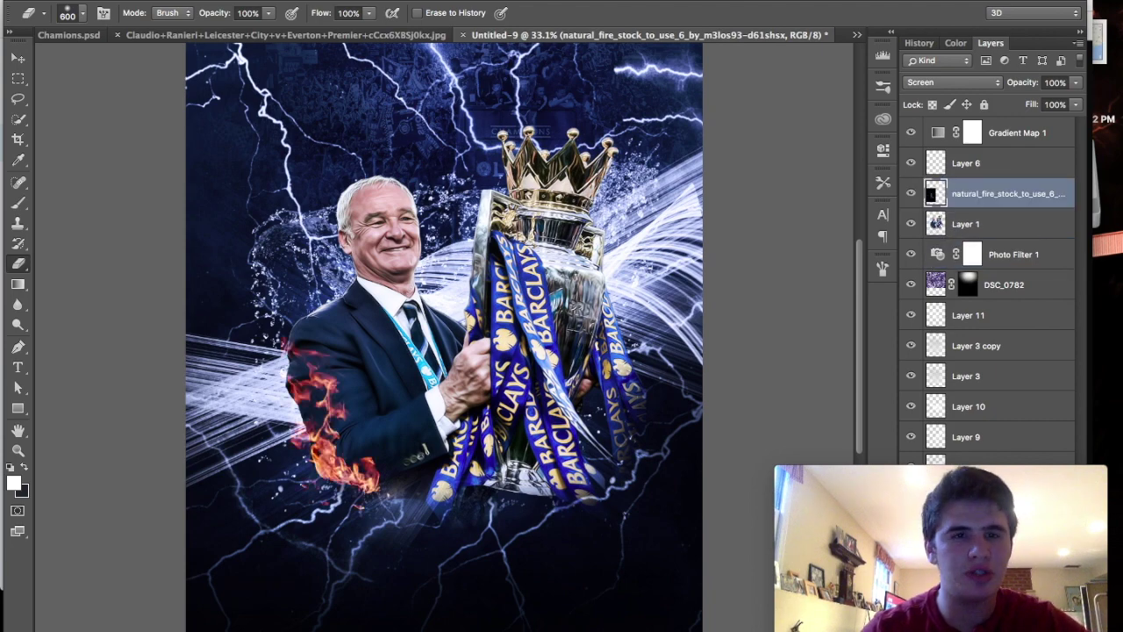
pyautogui.click(203, 0)
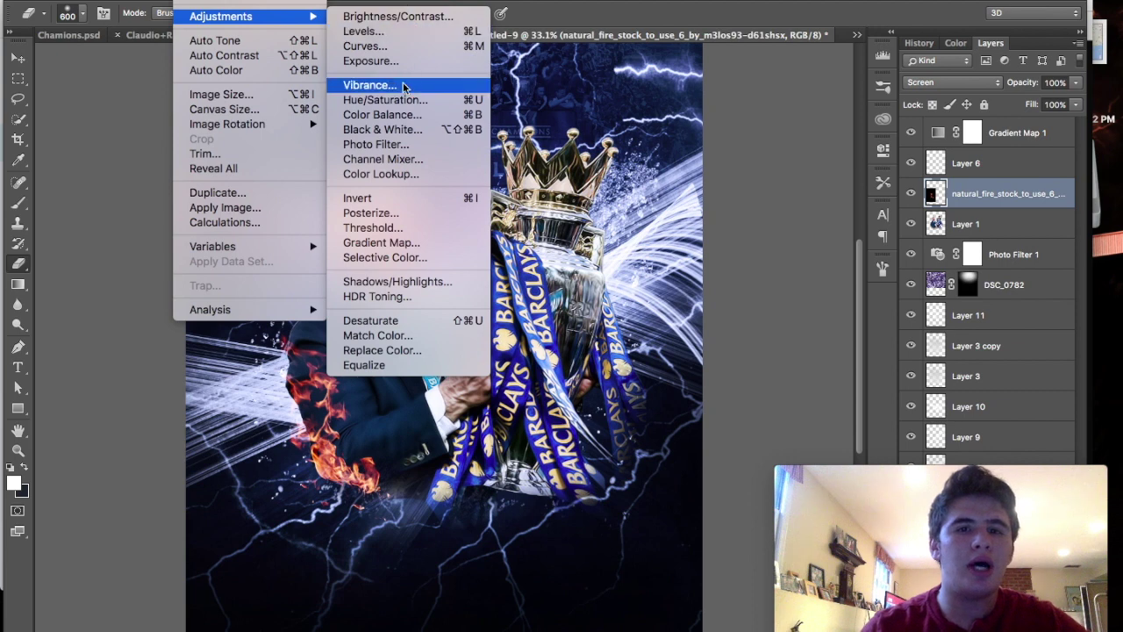
pyautogui.click(377, 144)
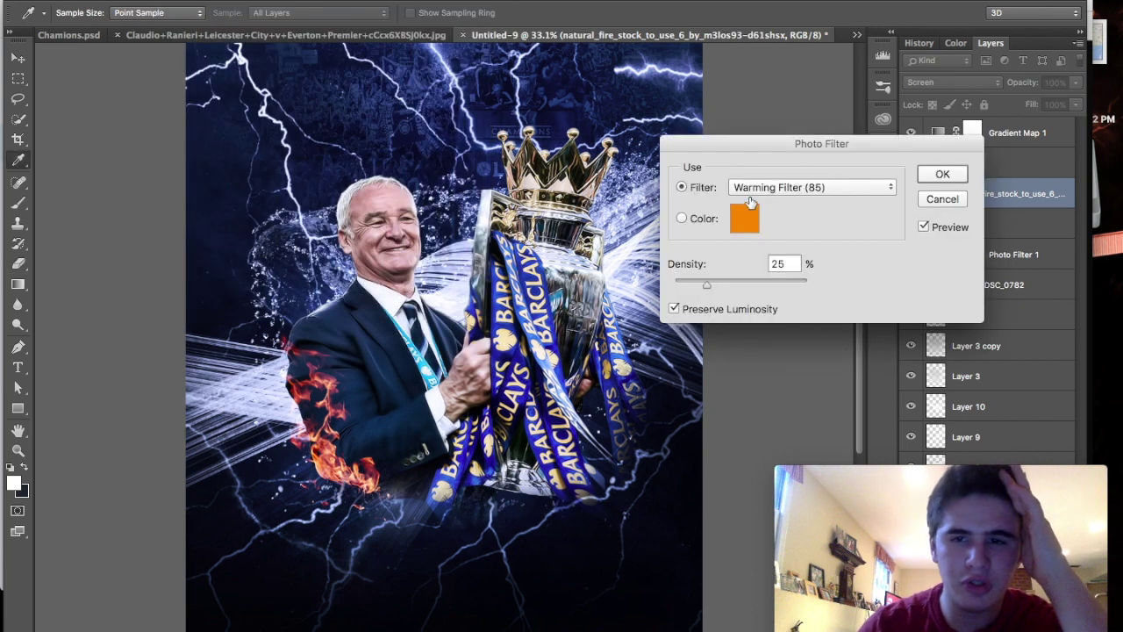
pyautogui.click(744, 193)
pyautogui.click(771, 237)
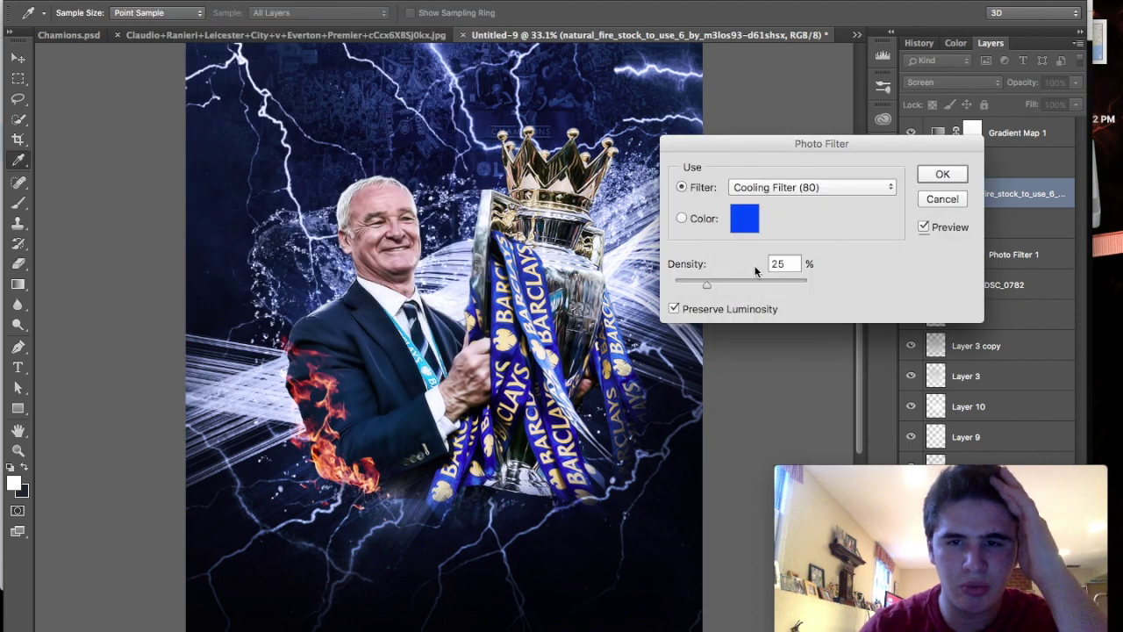
pyautogui.click(935, 174)
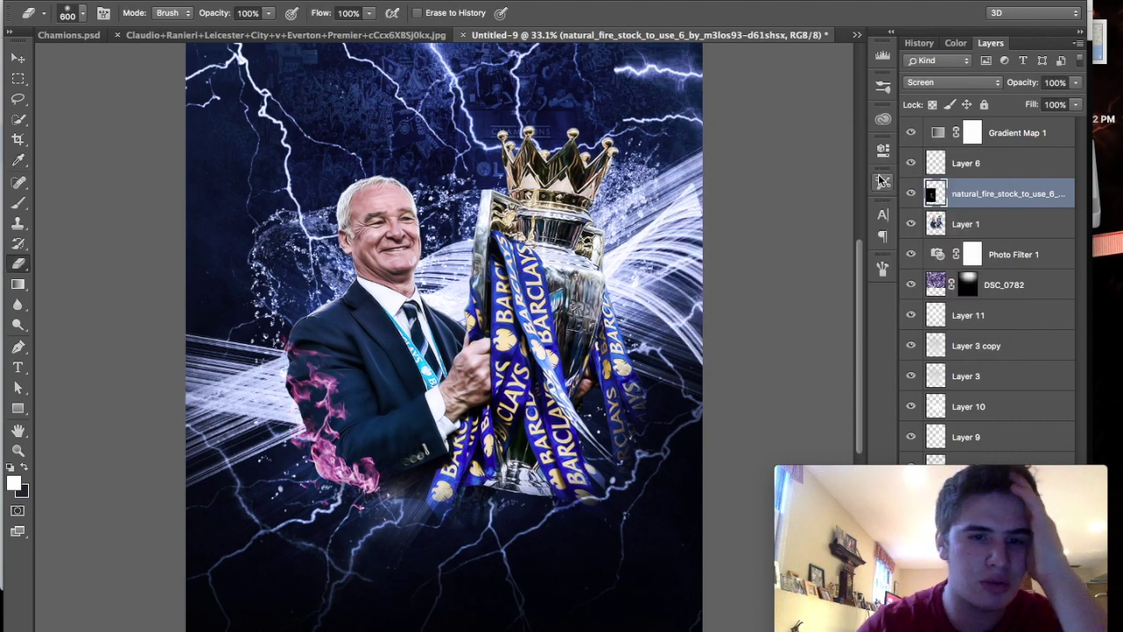
# Reapply the Cooling Filter (80) photo filter at 100% density.
pyautogui.click(324, 0)
pyautogui.moveTo(220, 17)
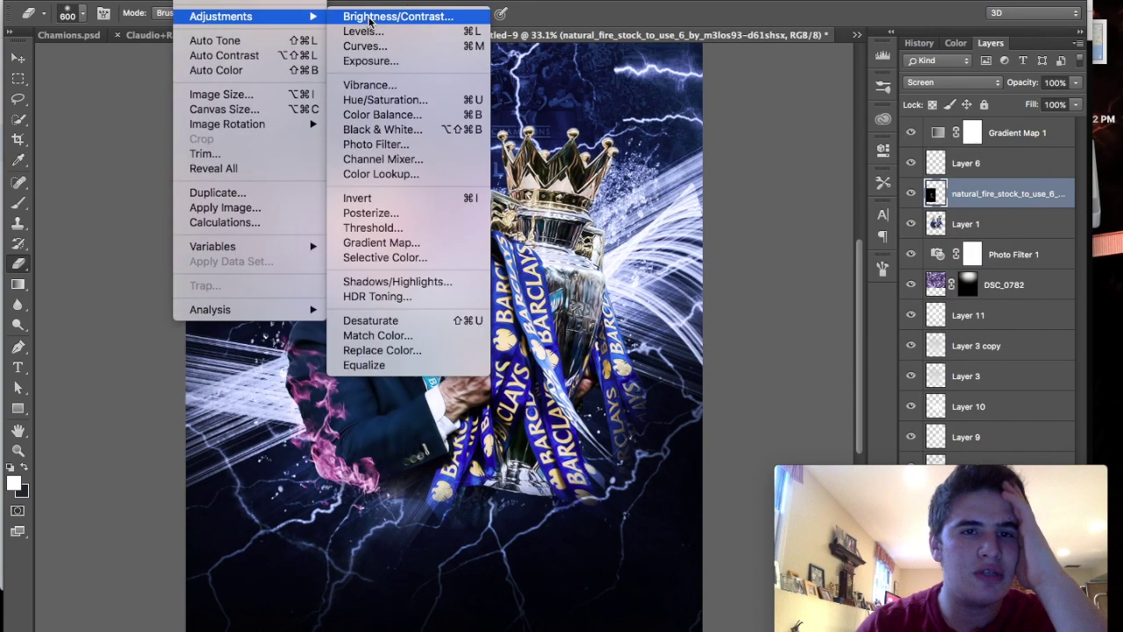
pyautogui.click(391, 145)
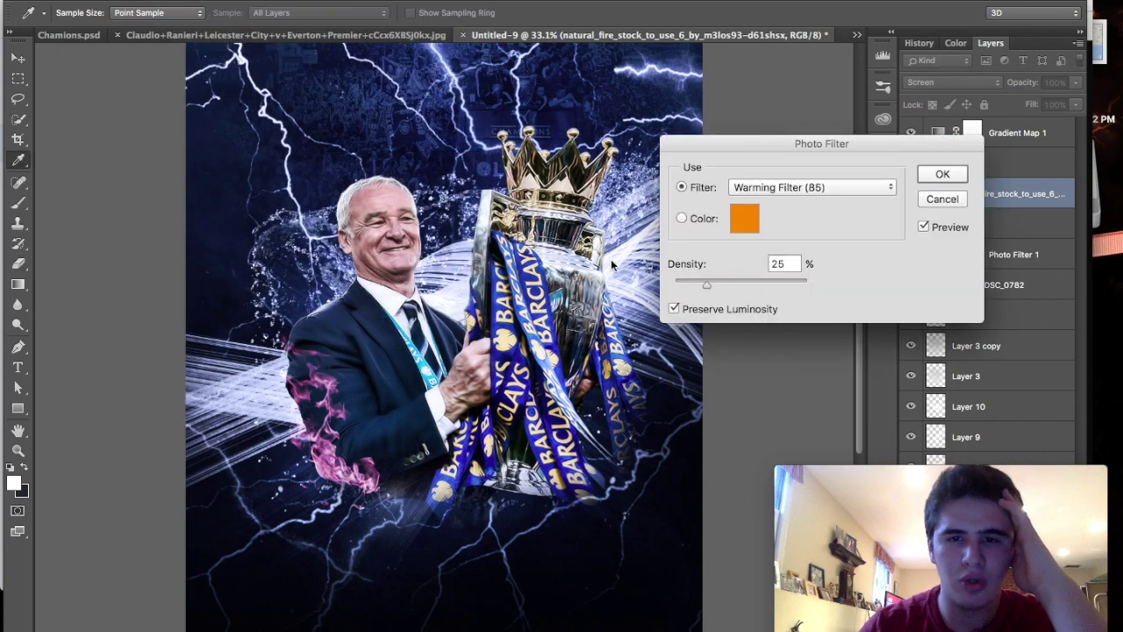
pyautogui.click(812, 187)
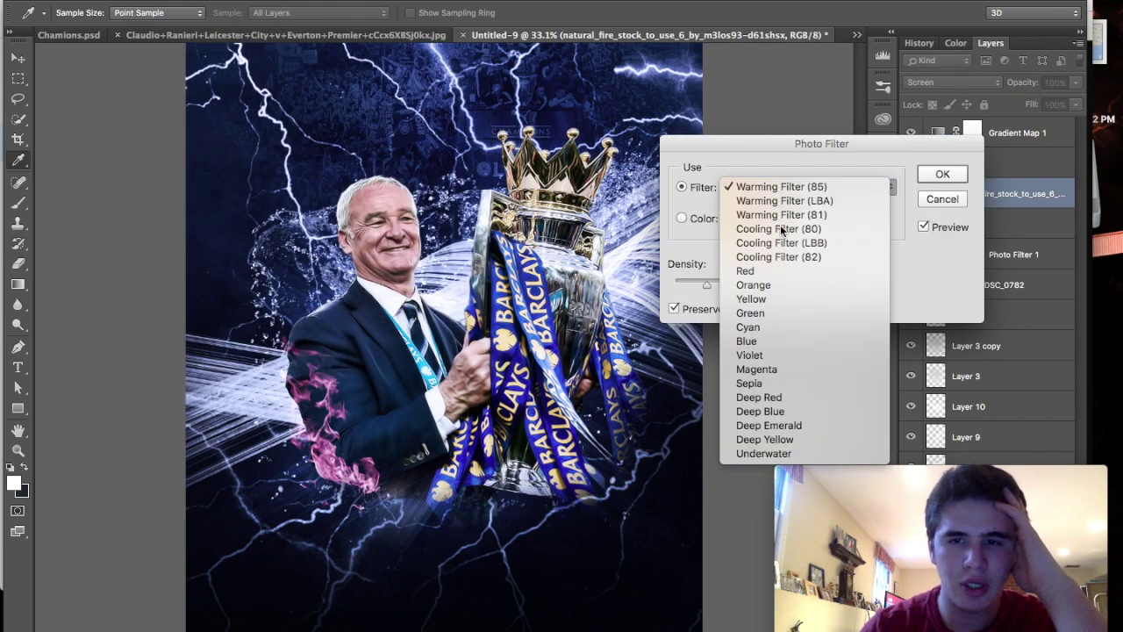
pyautogui.click(755, 231)
pyautogui.moveTo(706, 283); pyautogui.dragTo(909, 285)
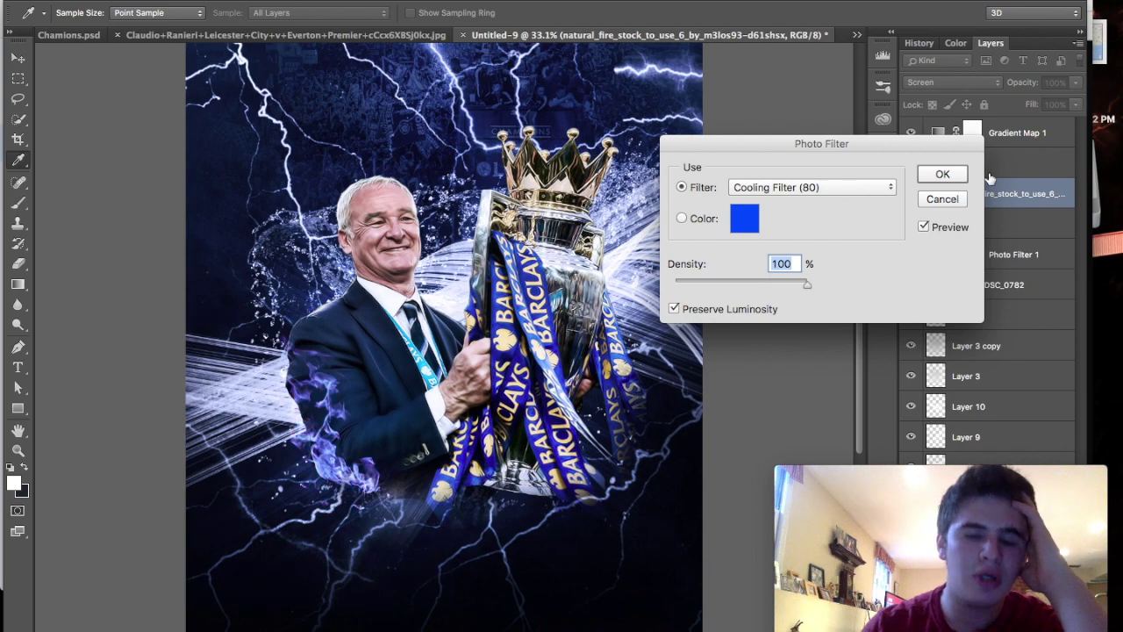
pyautogui.click(942, 174)
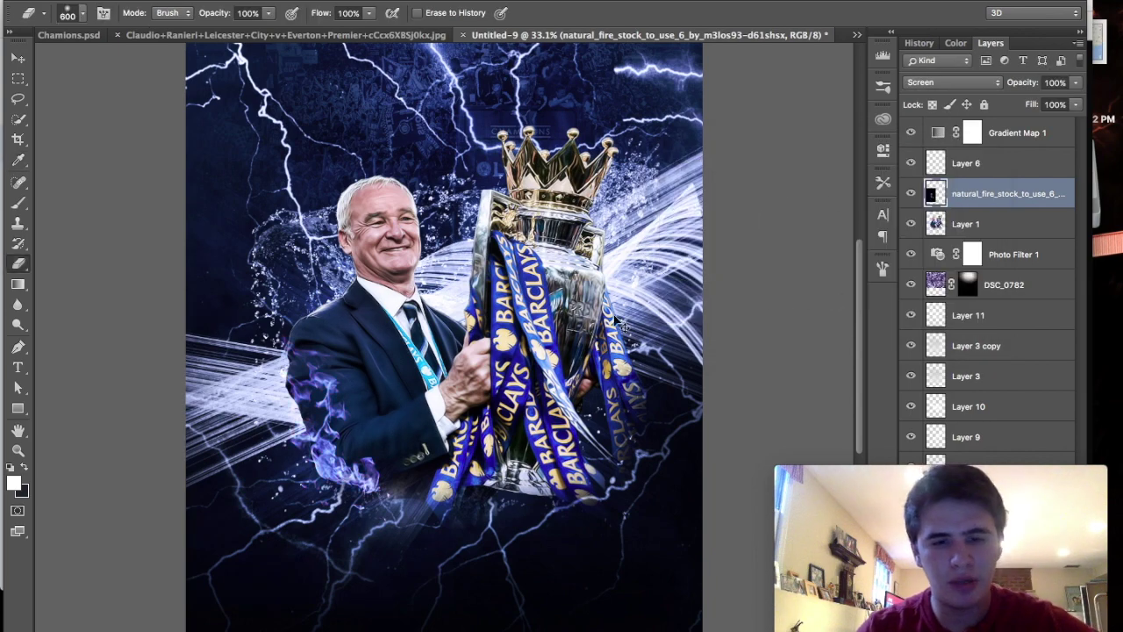
pyautogui.hotkey('ctrl', 't')
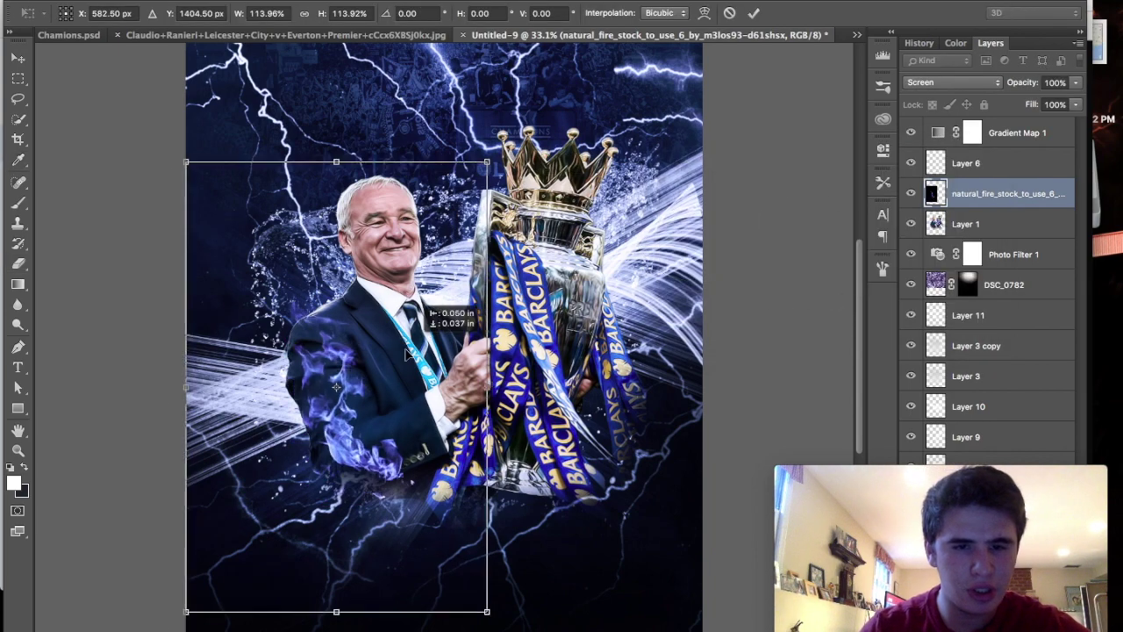
# Shift the blue fire further left on the man's arm.
pyautogui.moveTo(341, 383); pyautogui.dragTo(309, 386)
pyautogui.press('Return')
pyautogui.press('e')
pyautogui.scroll(-3, 392, 345)
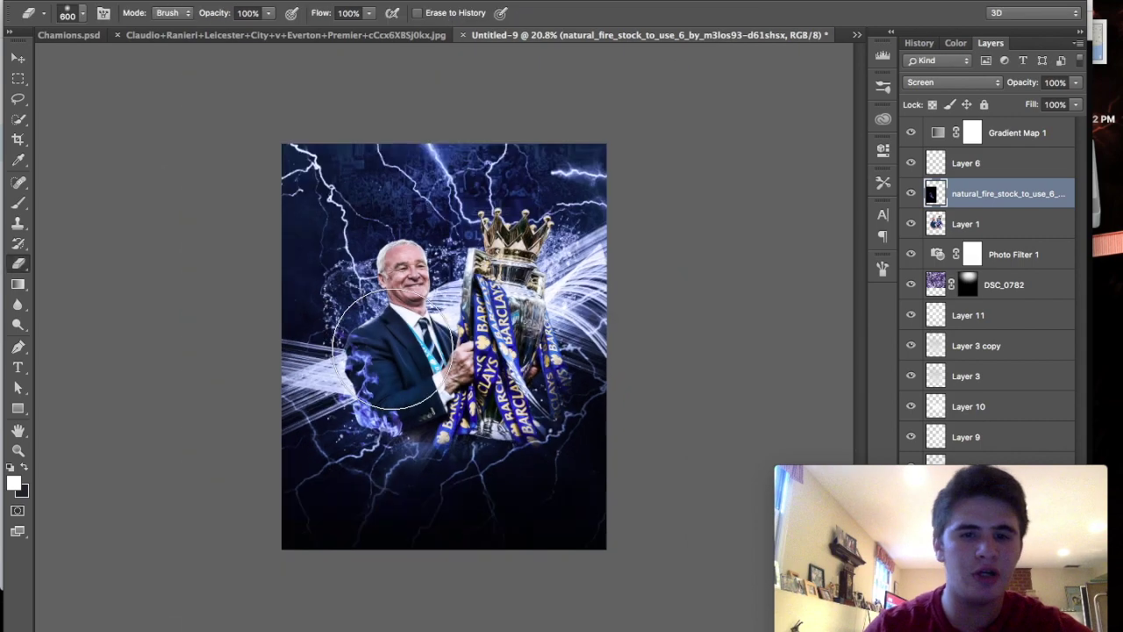
pyautogui.scroll(2, 392, 345)
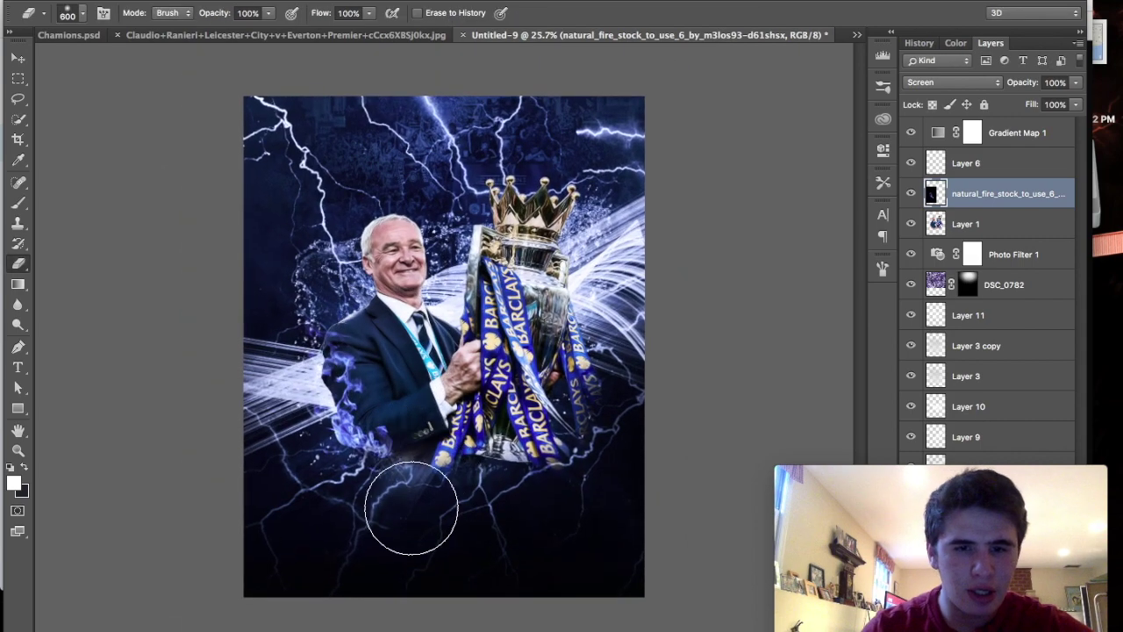
pyautogui.scroll(1, 404, 509)
pyautogui.scroll(2, 402, 476)
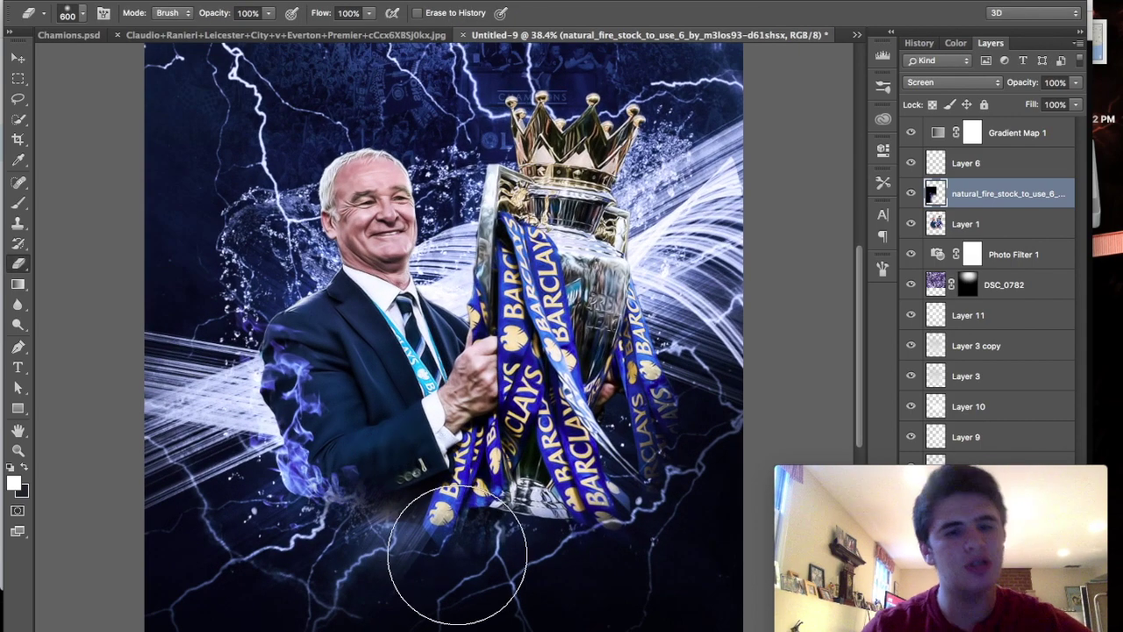
pyautogui.scroll(-3, 447, 562)
pyautogui.scroll(1, 439, 565)
# Reduce the fire's saturation to -27 and duplicate the fire layer.
pyautogui.hotkey('ctrl', 'u')
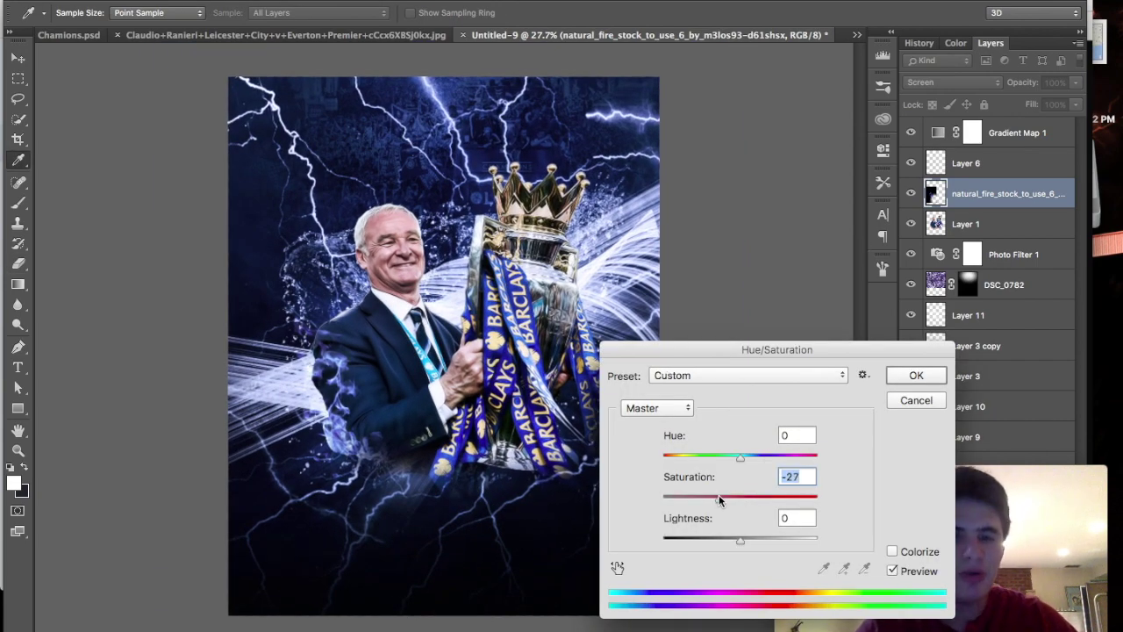
pyautogui.click(916, 377)
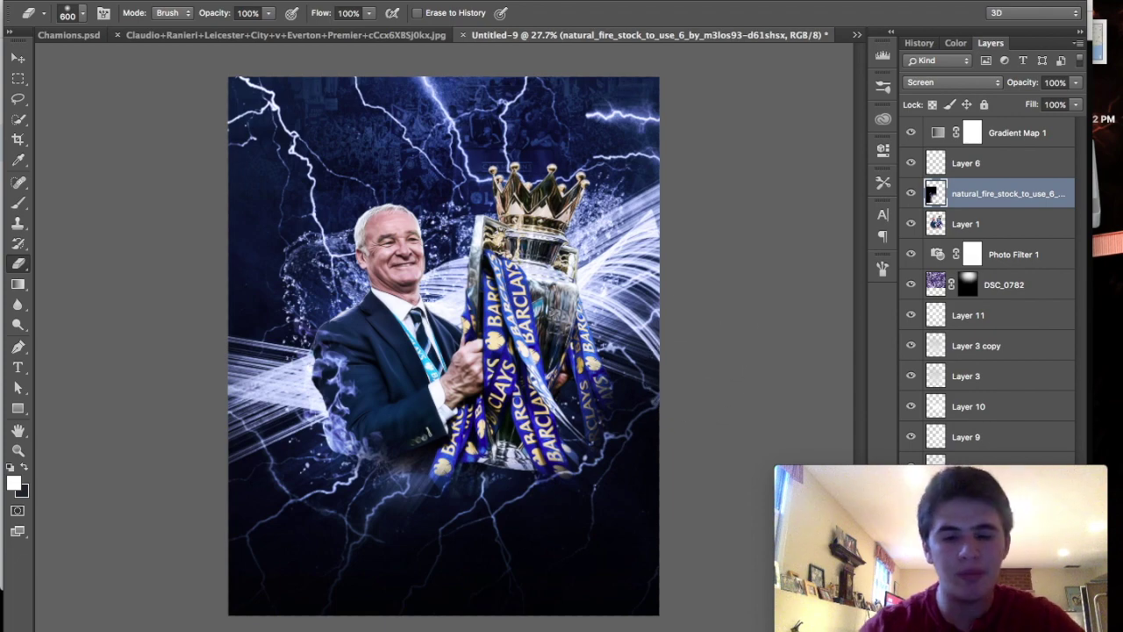
pyautogui.hotkey('ctrl', 'j')
pyautogui.click(19, 58)
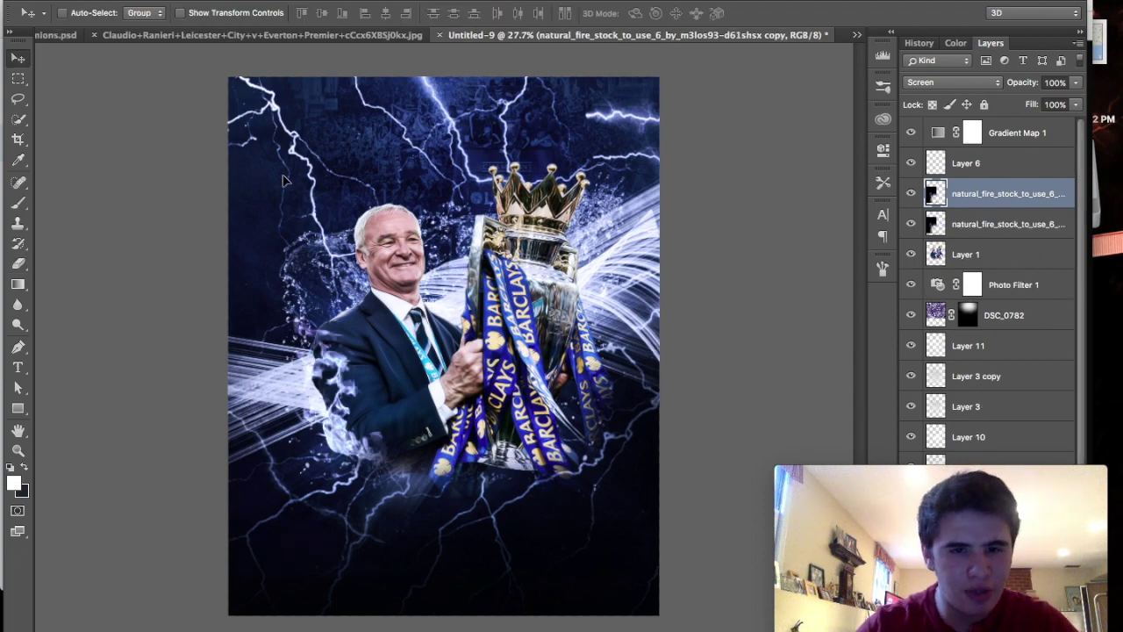
# Mirror the duplicated fire and rotate it about 36 degrees over the figure.
pyautogui.moveTo(343, 163); pyautogui.dragTo(360, 153)
pyautogui.click(162, 0)
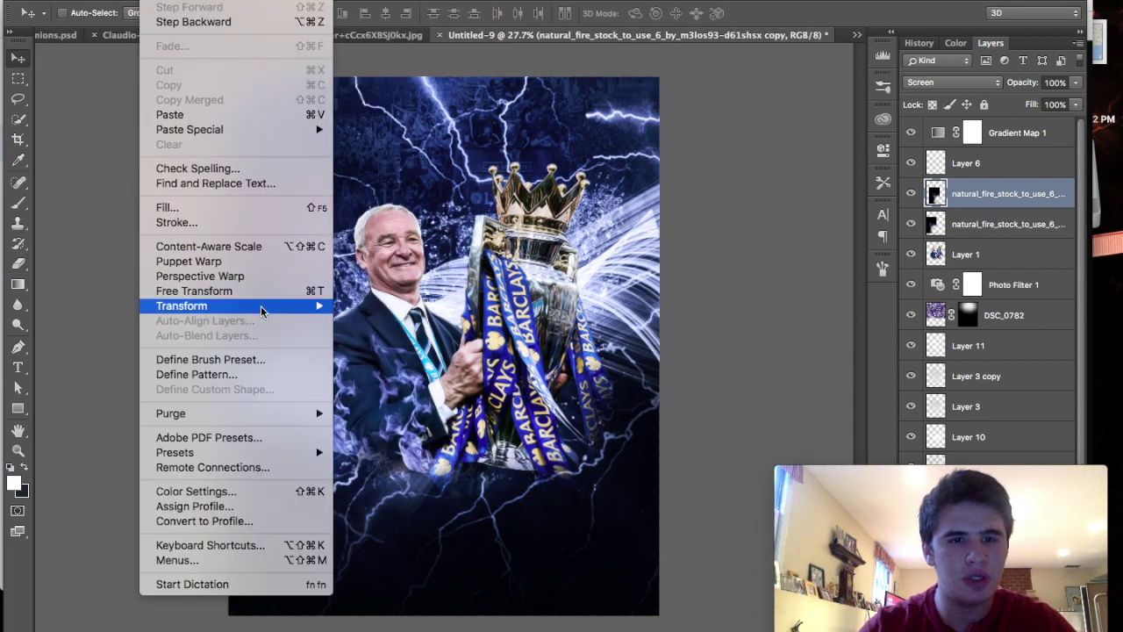
pyautogui.click(381, 481)
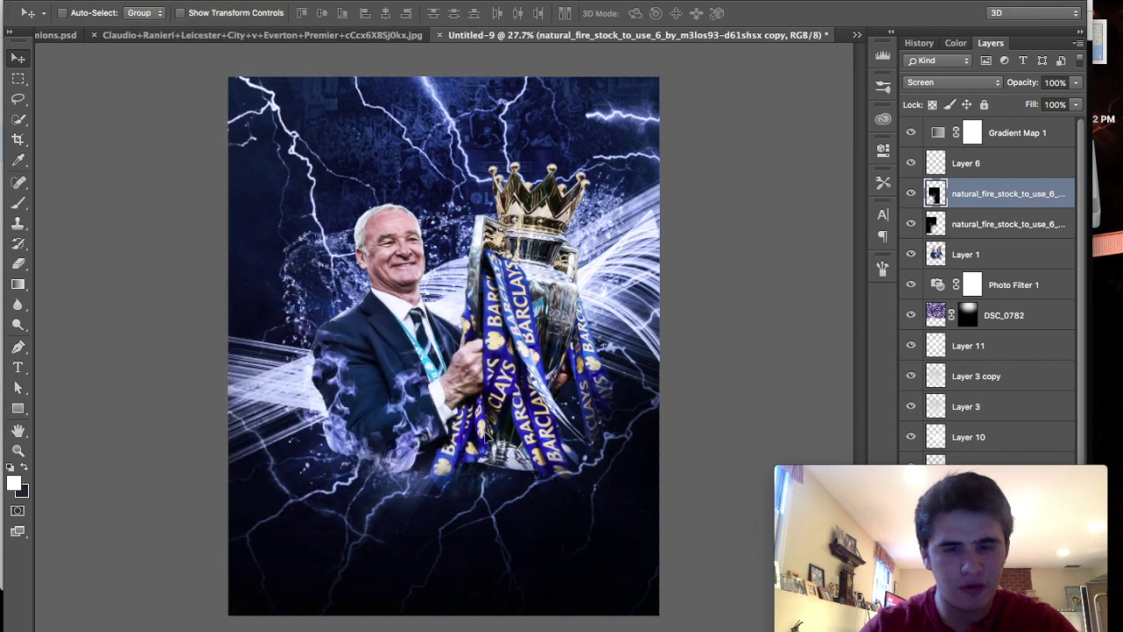
pyautogui.moveTo(489, 437); pyautogui.dragTo(527, 403)
pyautogui.hotkey('ctrl', 't')
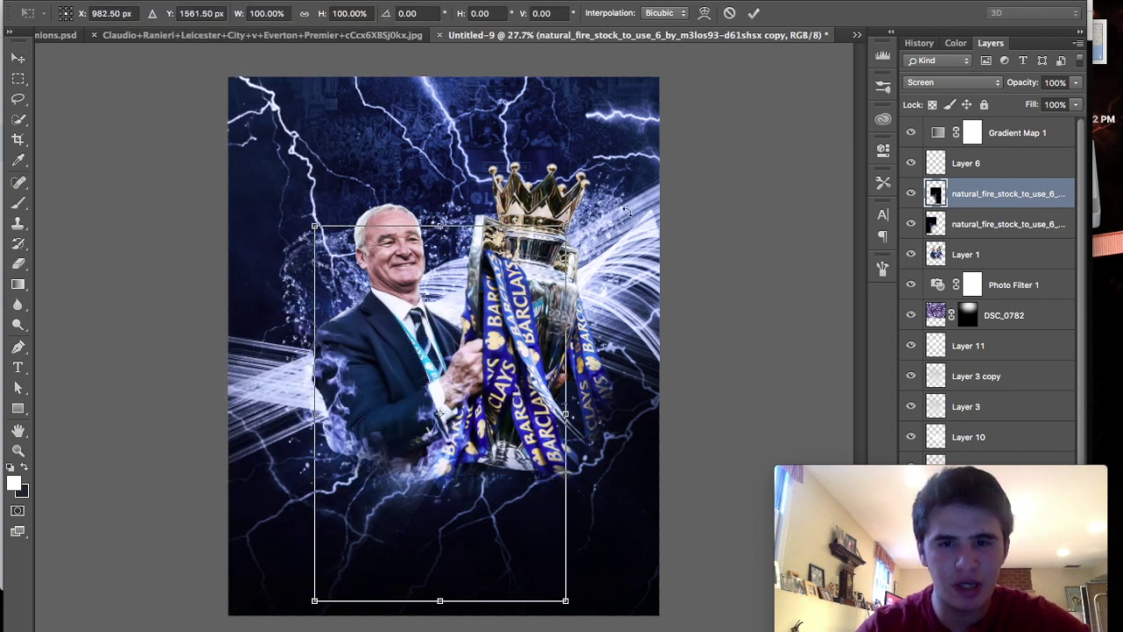
pyautogui.moveTo(625, 209); pyautogui.dragTo(693, 346)
pyautogui.moveTo(490, 371); pyautogui.dragTo(502, 386)
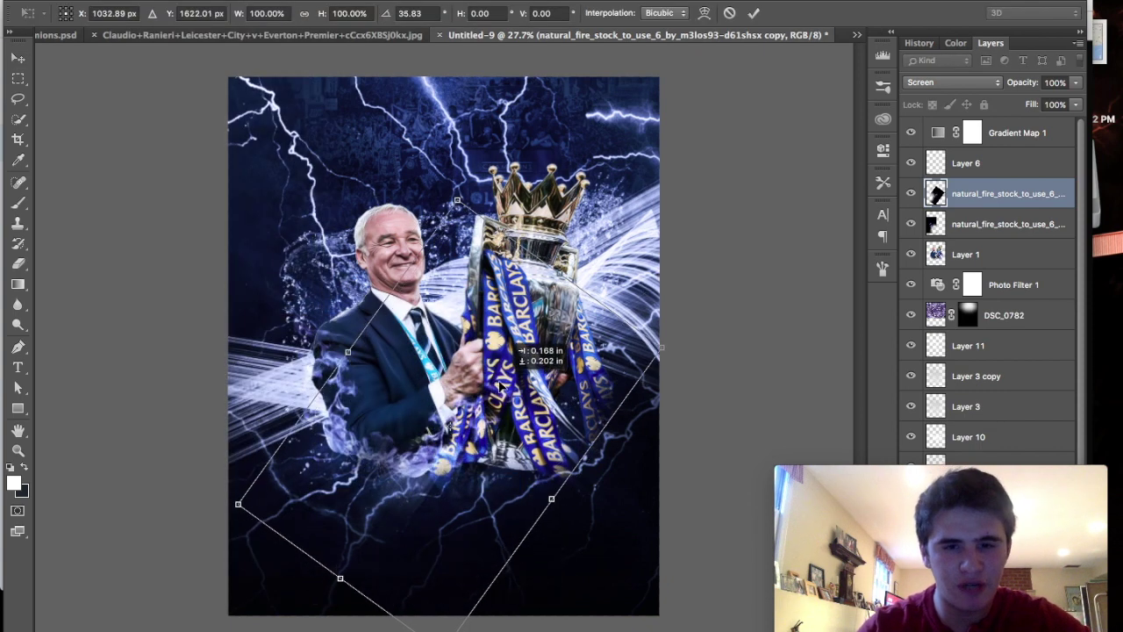
pyautogui.press('Return')
# Warp both fire layers so they bend around the figure.
pyautogui.click(165, 0)
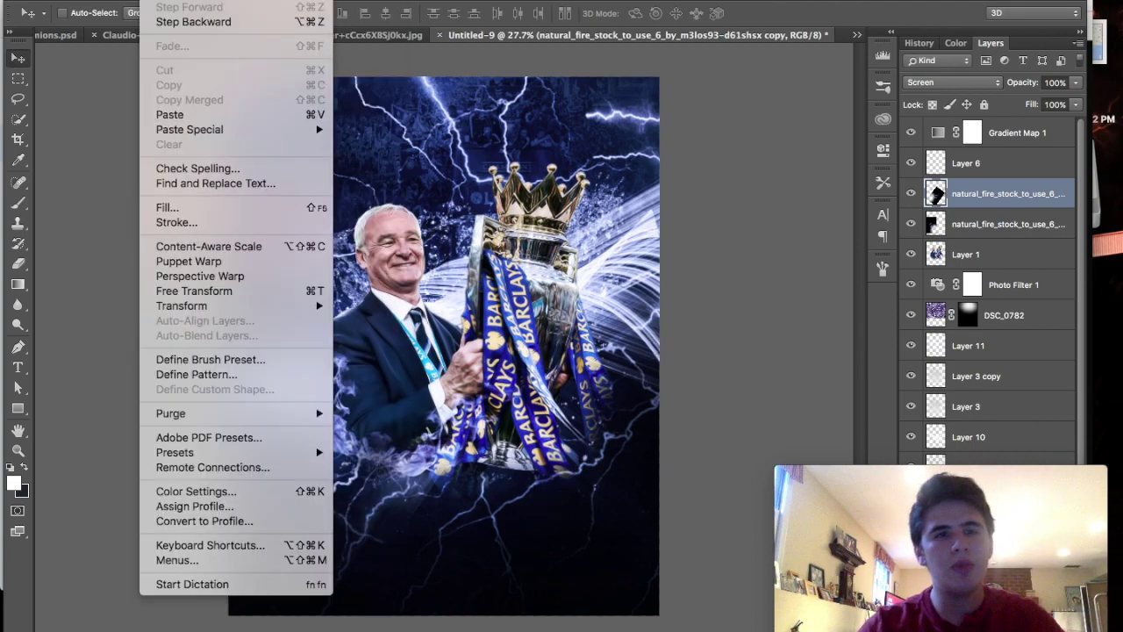
pyautogui.moveTo(182, 306)
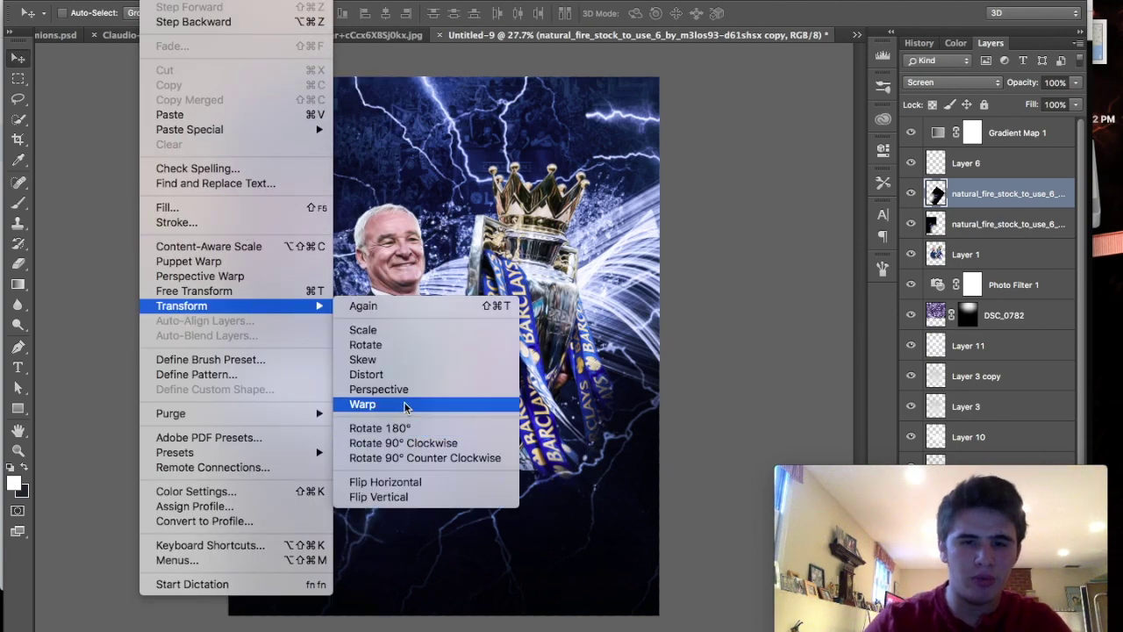
pyautogui.click(405, 405)
pyautogui.moveTo(491, 456); pyautogui.dragTo(491, 384)
pyautogui.press('Return')
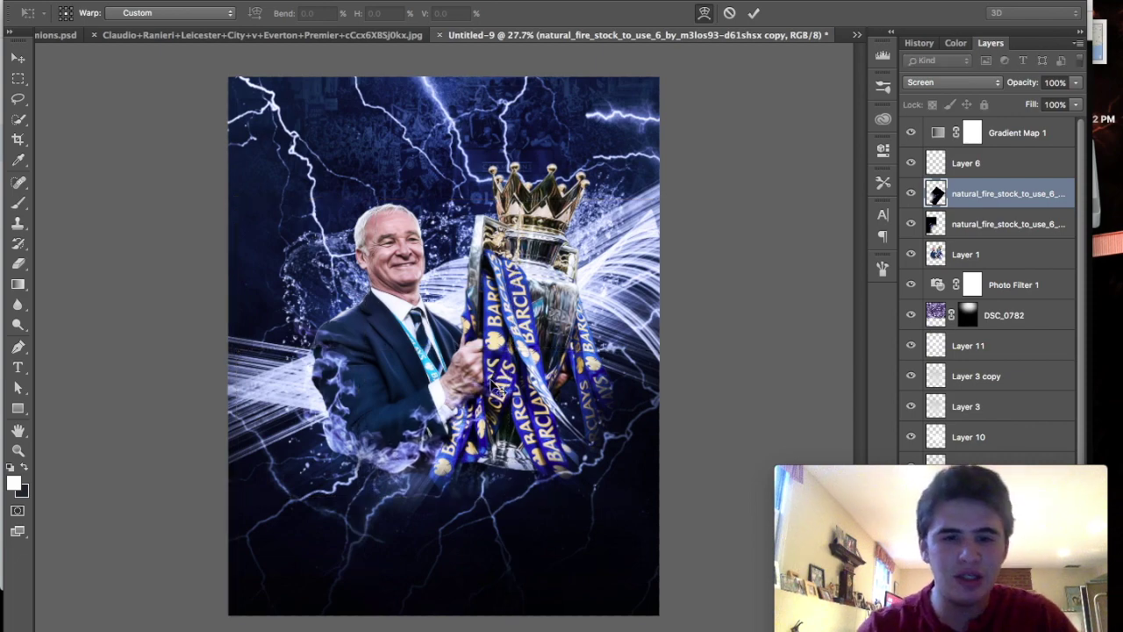
pyautogui.scroll(1, 492, 380)
pyautogui.scroll(1, 494, 380)
pyautogui.scroll(1, 496, 381)
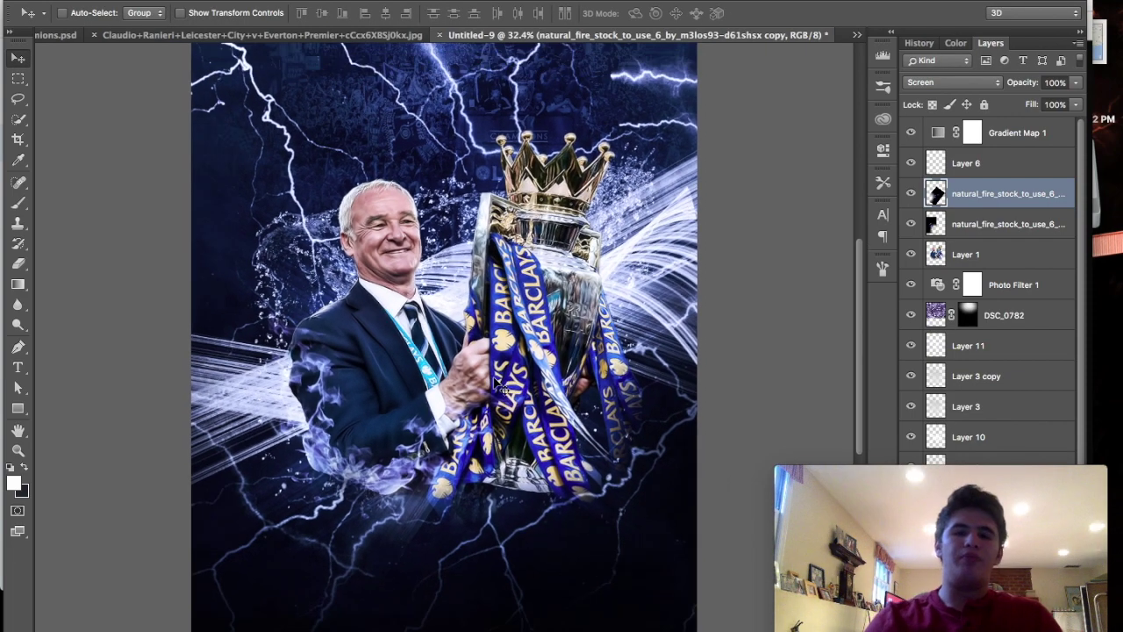
pyautogui.click(937, 224)
pyautogui.click(224, 0)
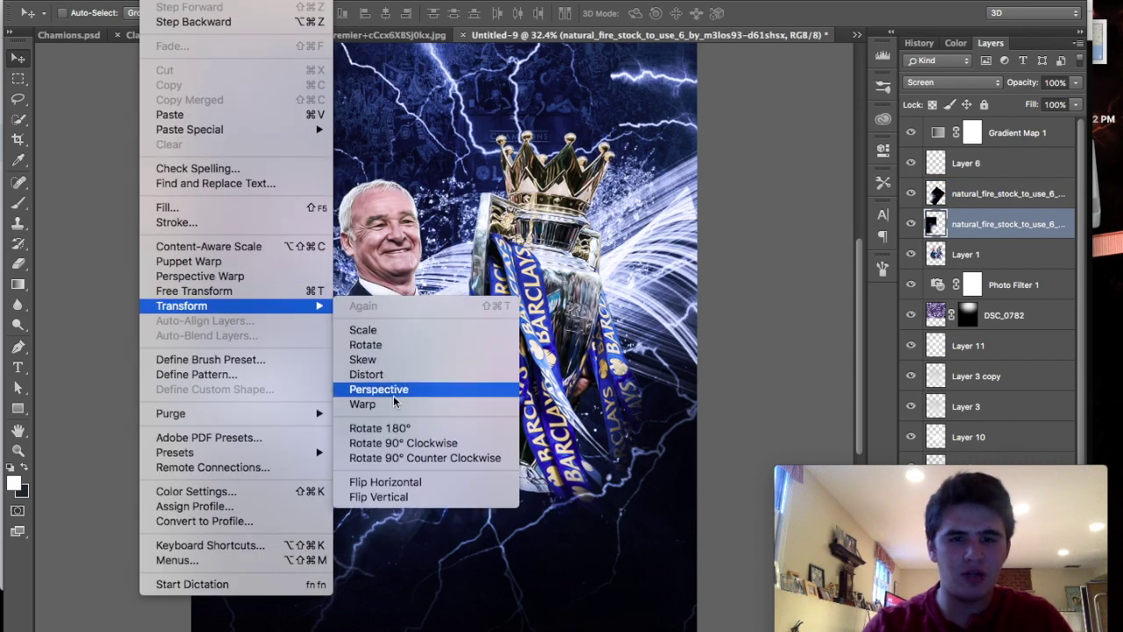
pyautogui.click(419, 404)
pyautogui.moveTo(312, 326); pyautogui.dragTo(332, 307)
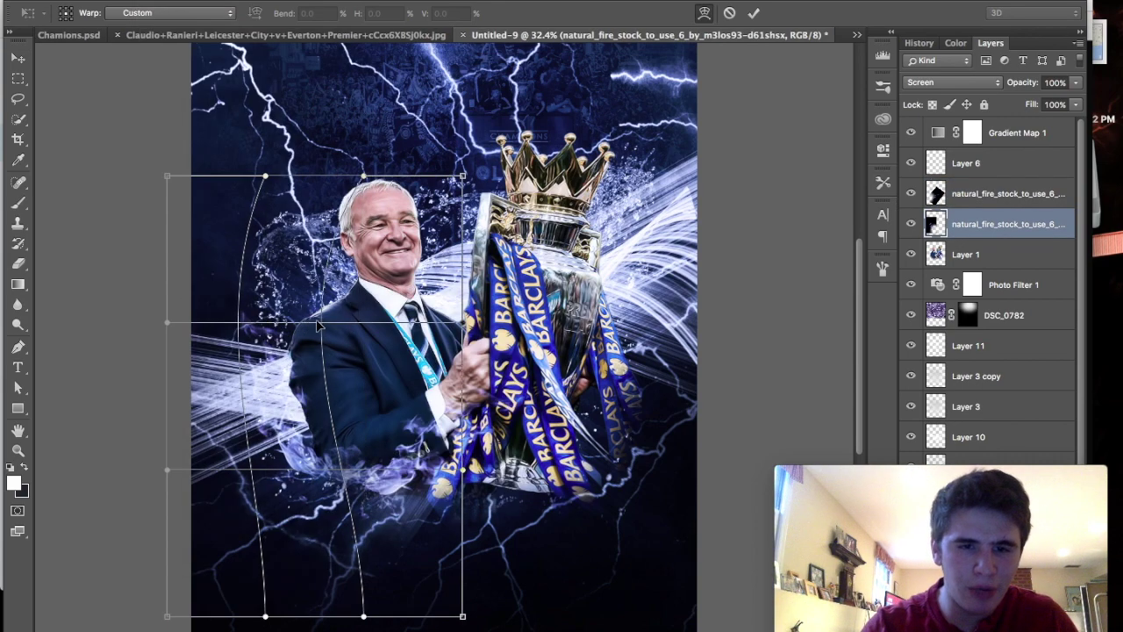
pyautogui.press('Return')
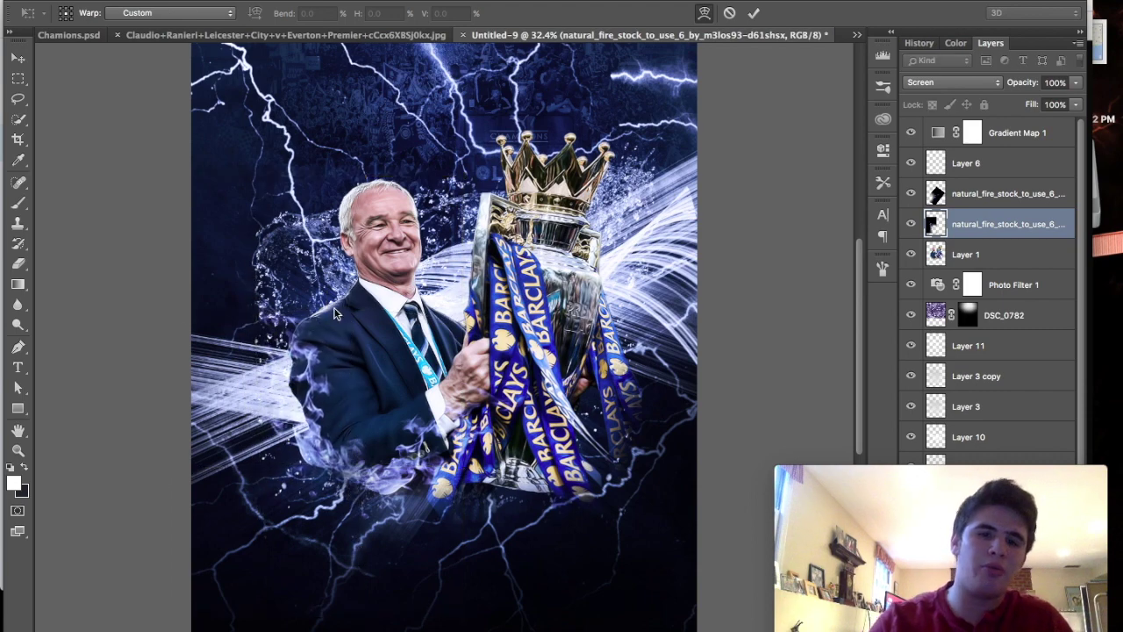
# Scroll through the layers and return to the poster document.
pyautogui.scroll(-2, 336, 316)
pyautogui.scroll(2, 337, 316)
pyautogui.scroll(1, 340, 315)
pyautogui.scroll(-2, 342, 314)
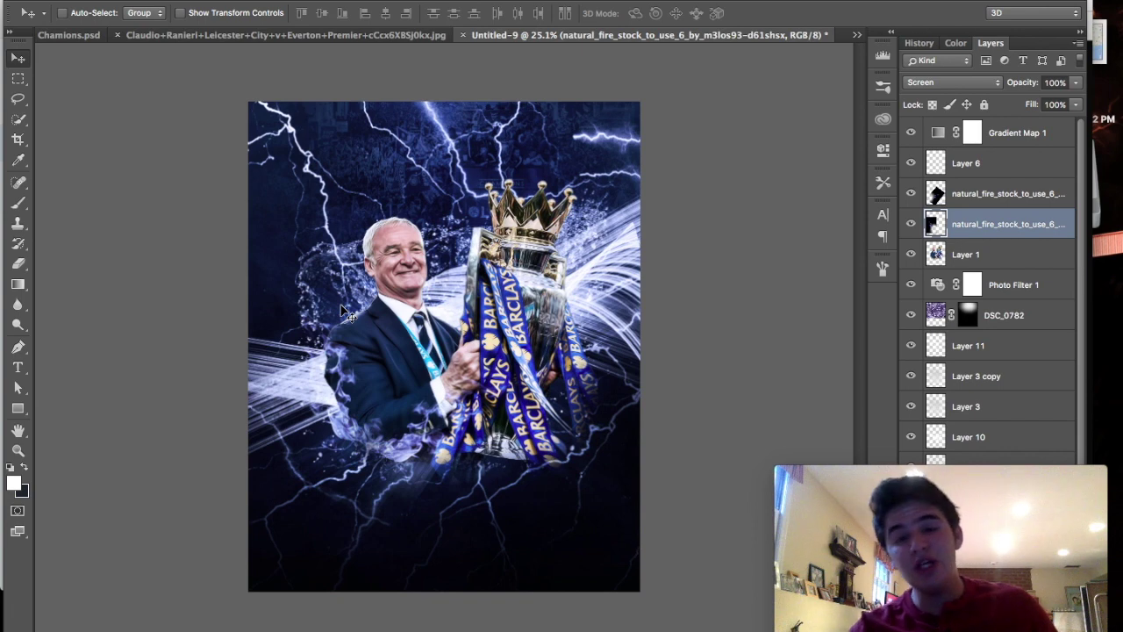
pyautogui.scroll(1, 342, 314)
pyautogui.scroll(1, 345, 314)
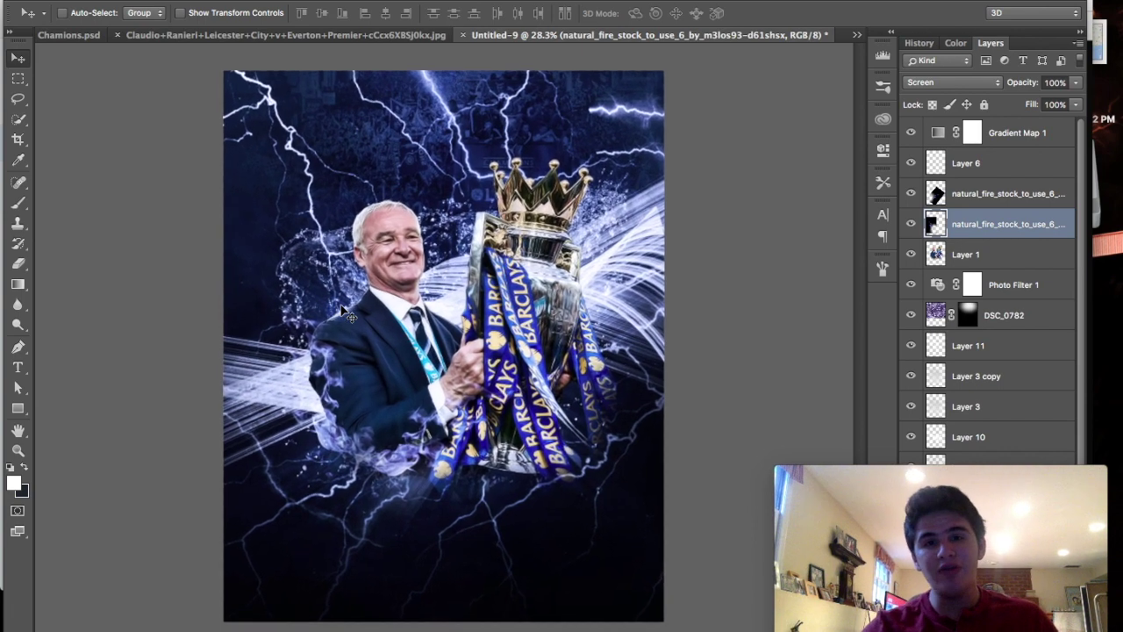
pyautogui.scroll(2, 346, 307)
pyautogui.scroll(-2, 368, 264)
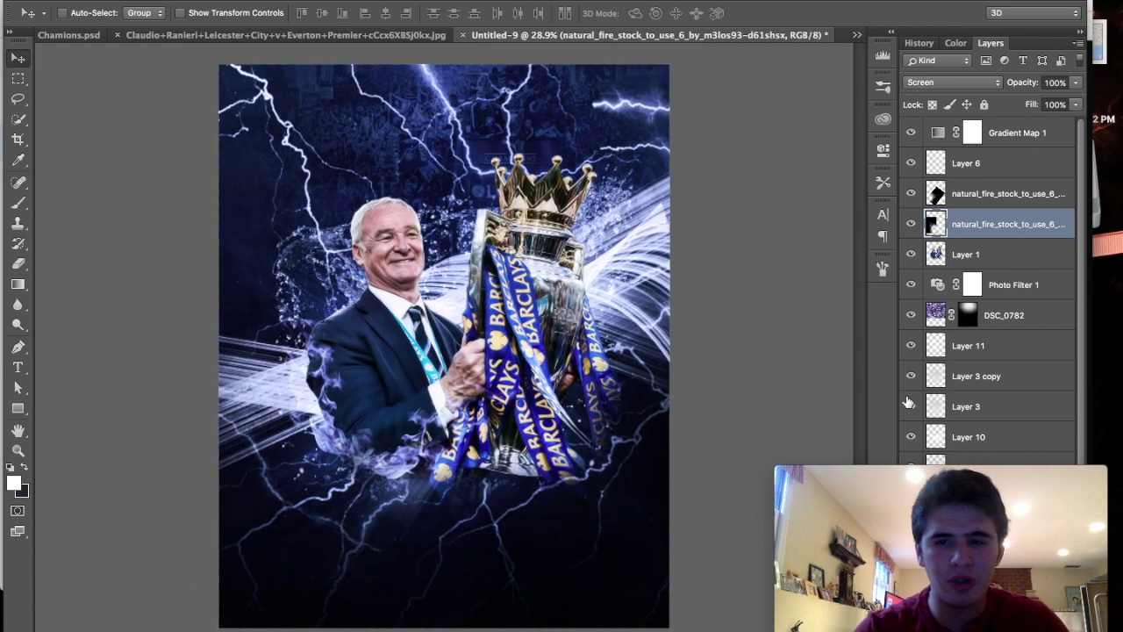
pyautogui.scroll(-1, 920, 395)
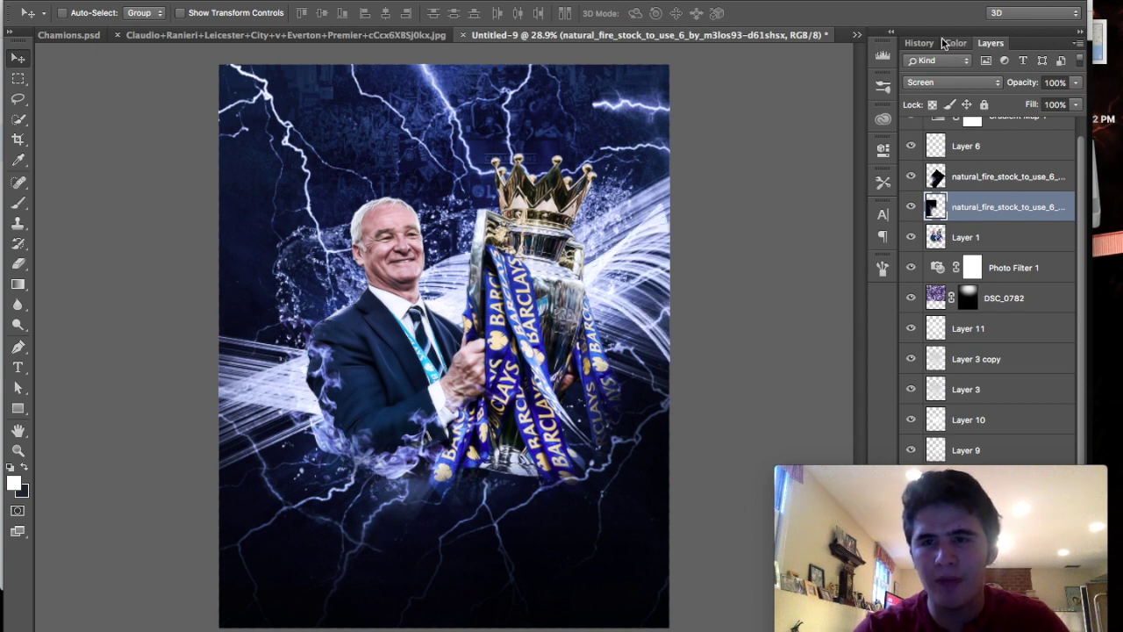
pyautogui.moveTo(913, 471); pyautogui.dragTo(868, 485)
pyautogui.press('super+Tab')
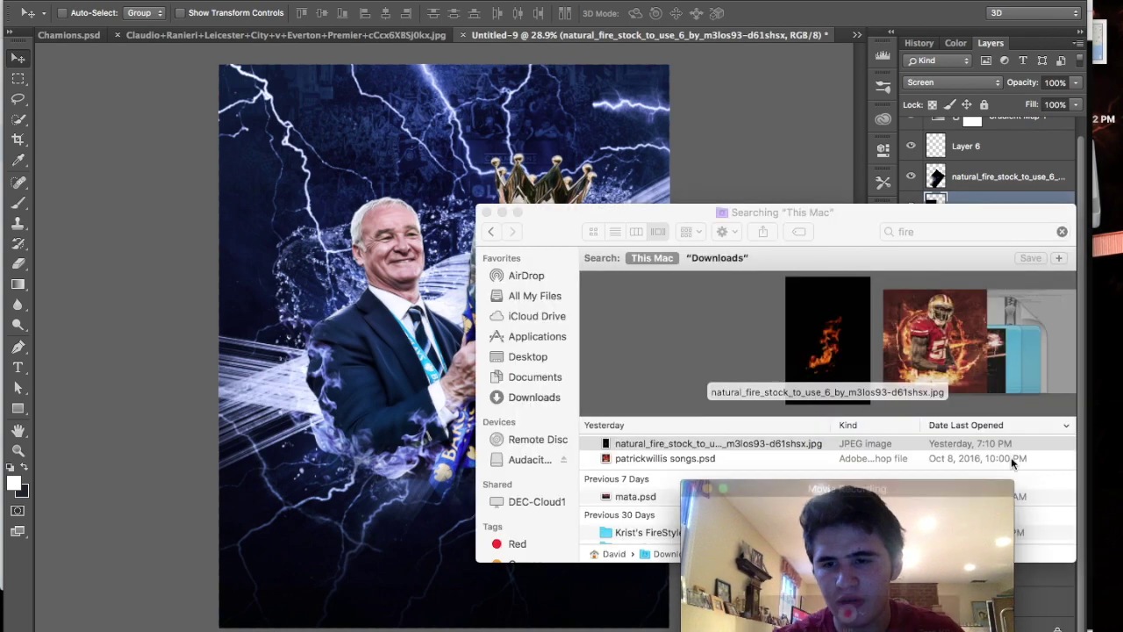
pyautogui.click(812, 134)
# Keep Layer 2 in Overlay blending mode.
pyautogui.click(1033, 511)
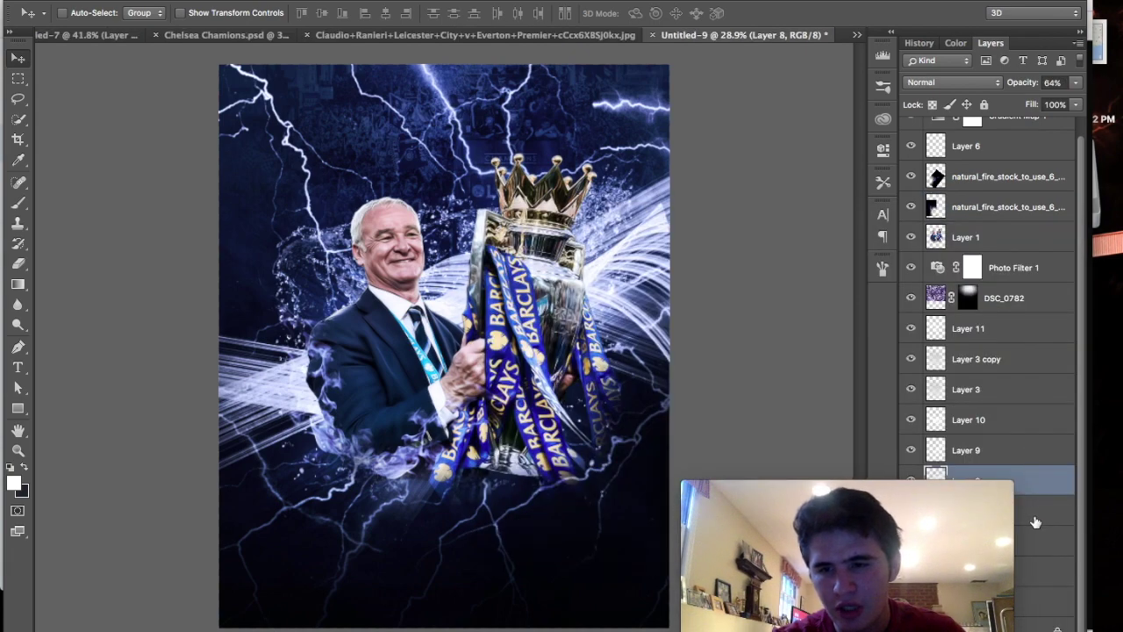
pyautogui.click(1035, 537)
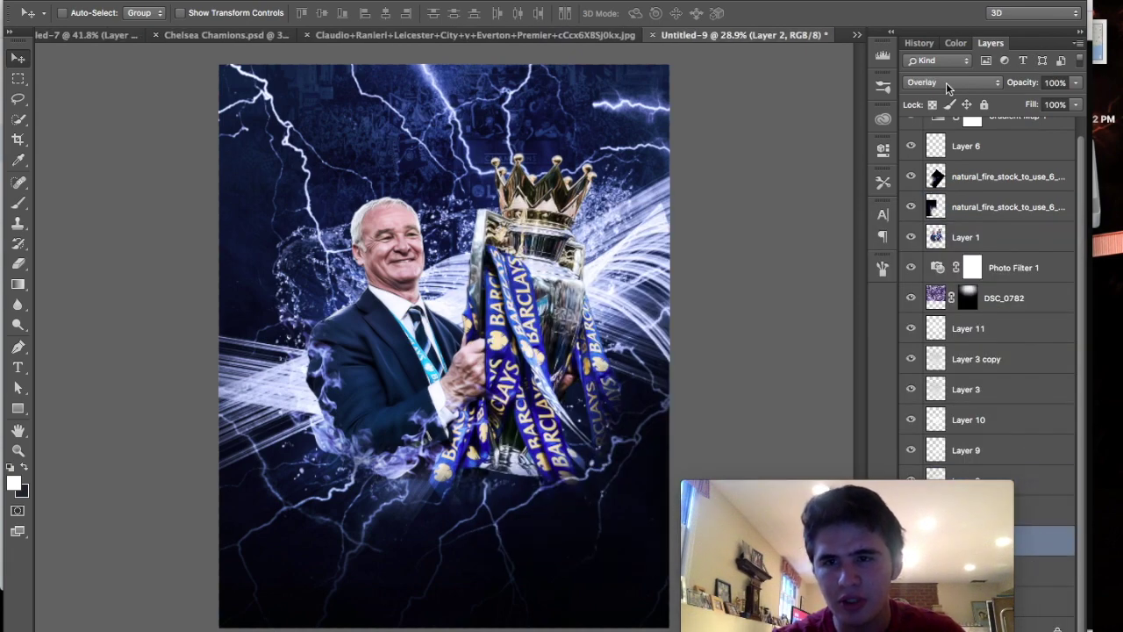
pyautogui.click(946, 82)
pyautogui.scroll(3, 946, 83)
pyautogui.click(924, 146)
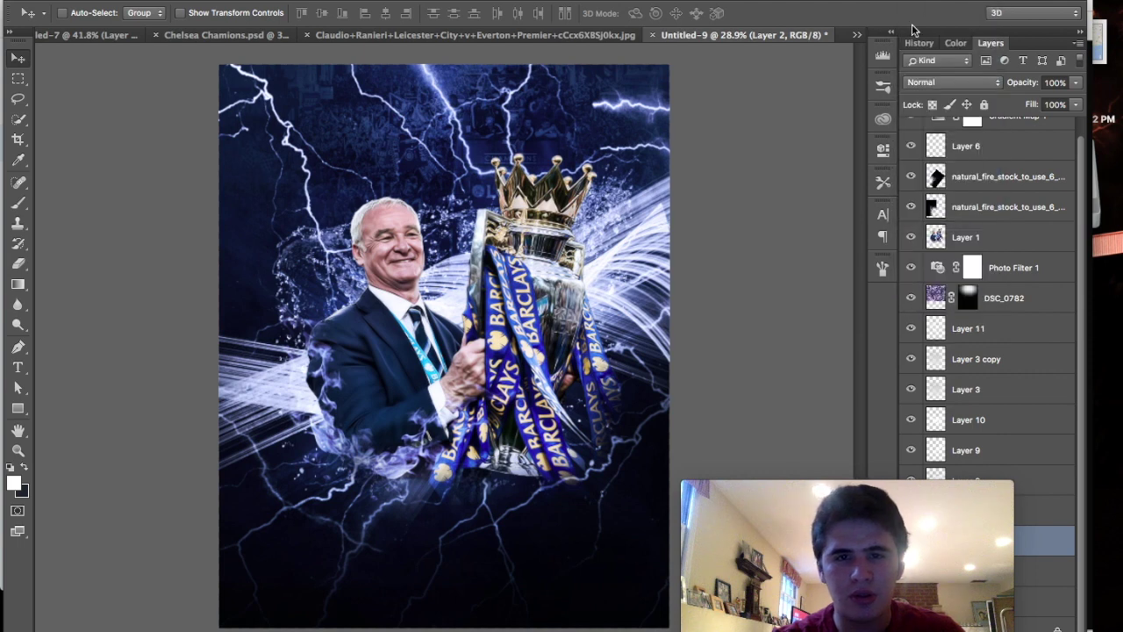
# Lower Layer 5's opacity to 33%.
pyautogui.click(1044, 602)
pyautogui.click(1076, 82)
pyautogui.moveTo(1076, 88); pyautogui.dragTo(1024, 103)
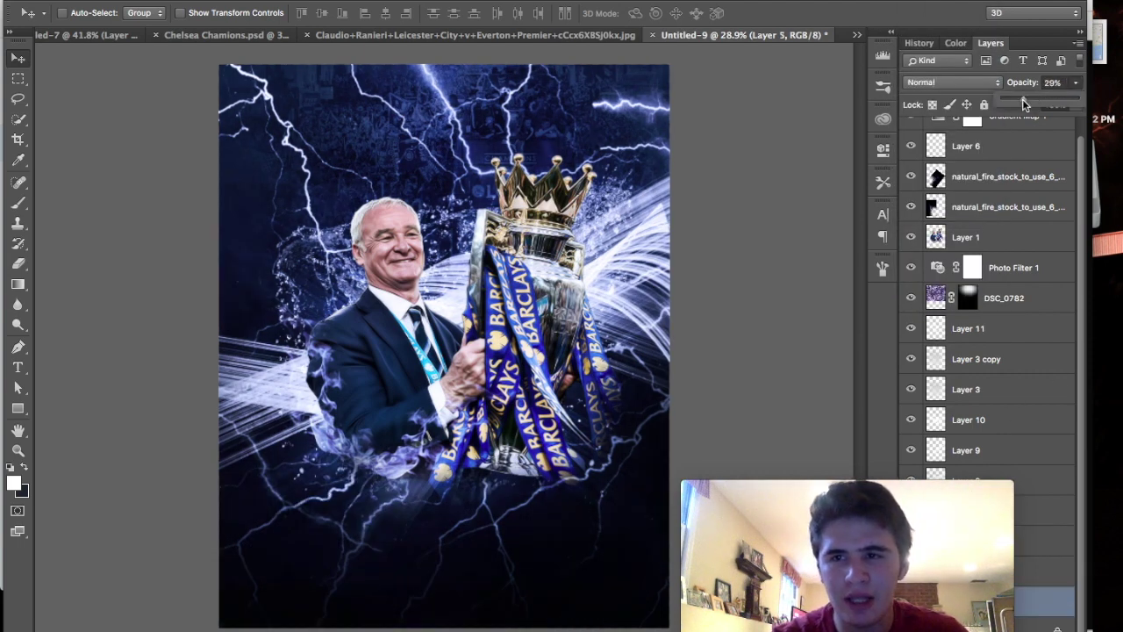
pyautogui.moveTo(1024, 104); pyautogui.dragTo(1026, 104)
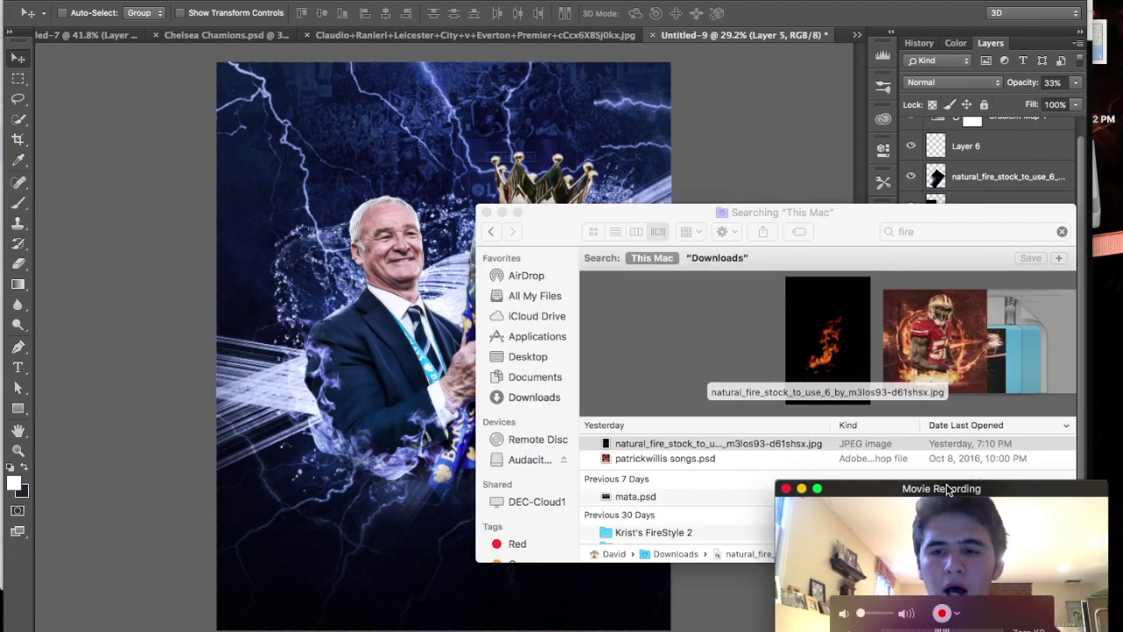
pyautogui.scroll(3, 631, 285)
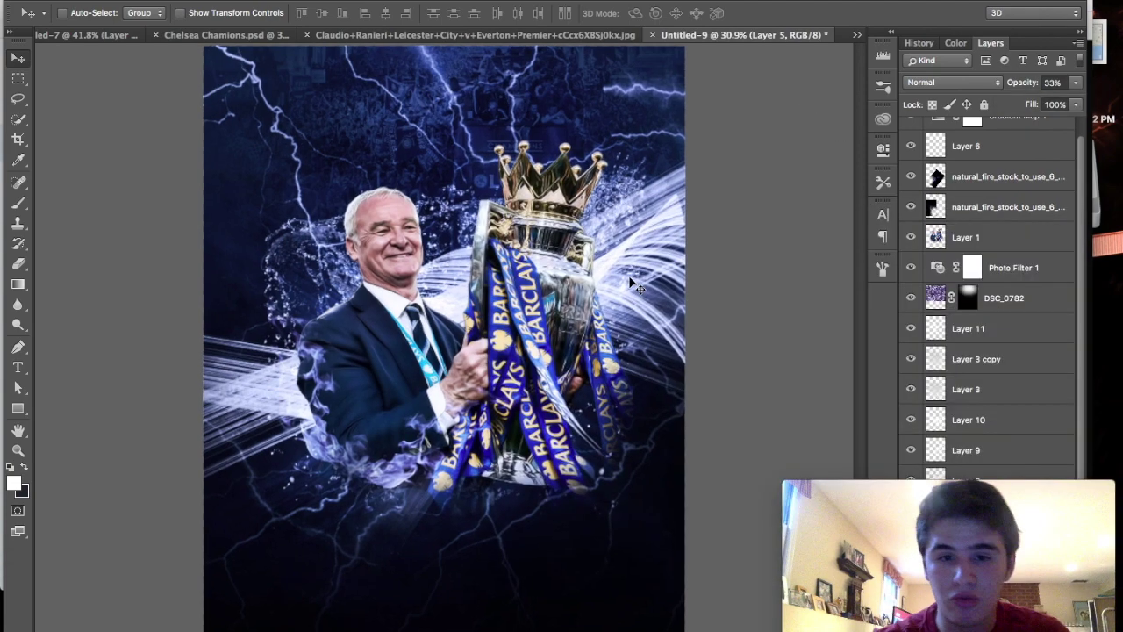
pyautogui.scroll(-2, 523, 349)
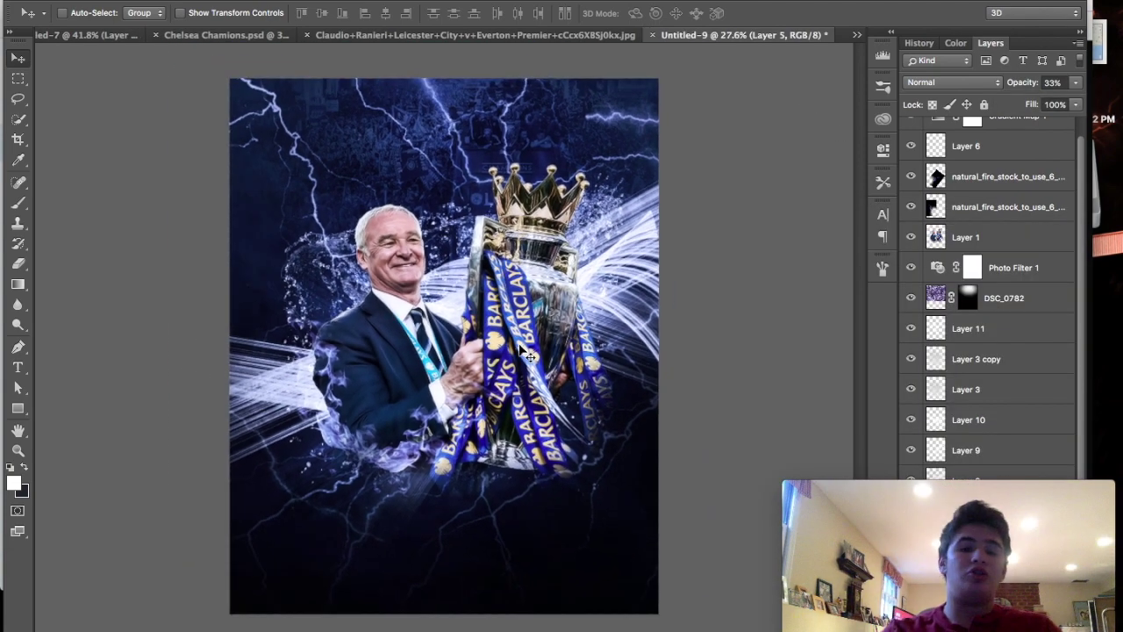
pyautogui.click(123, 0)
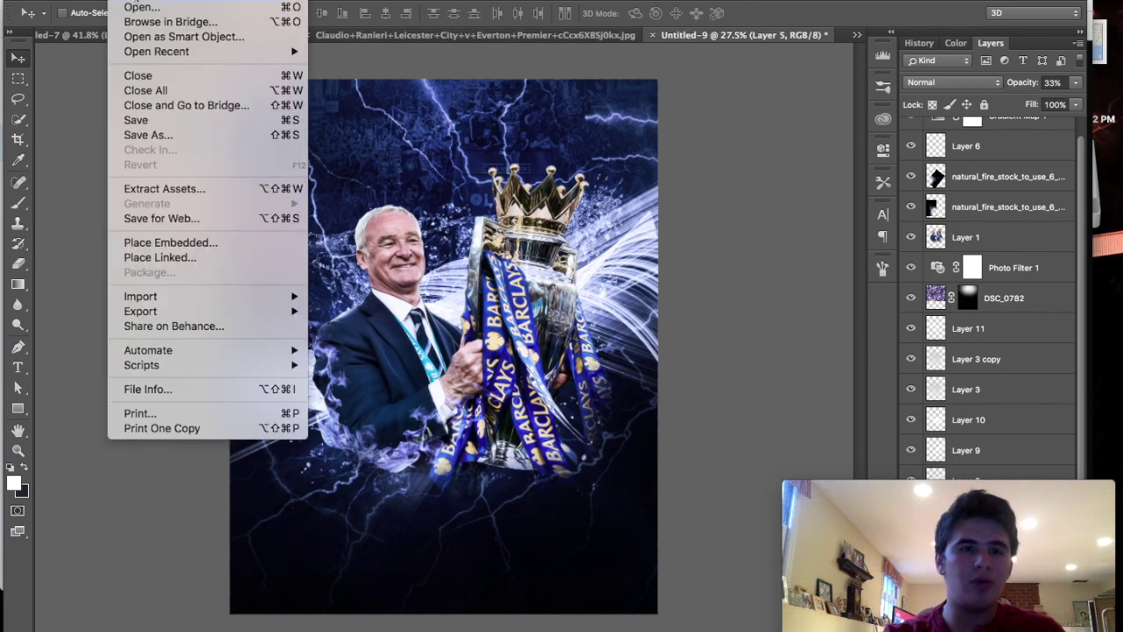
# Create a new 2000 by 2000 document and fill its canvas black.
pyautogui.click(138, 0)
pyautogui.doubleClick(718, 214)
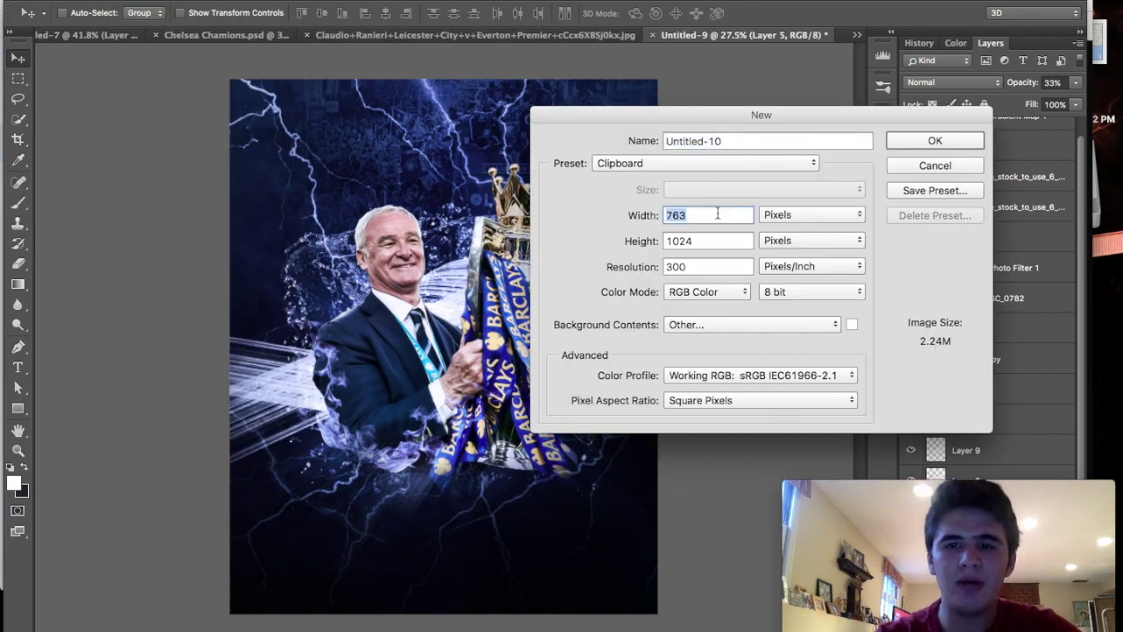
pyautogui.write('20')
pyautogui.click(695, 238)
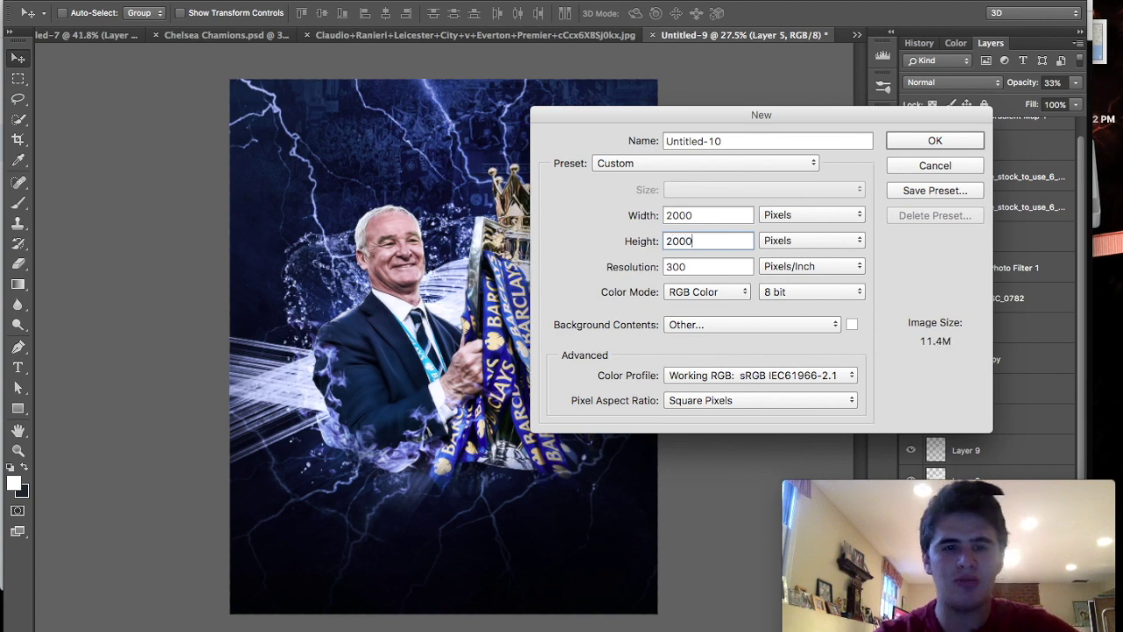
pyautogui.press('Return')
pyautogui.click(17, 369)
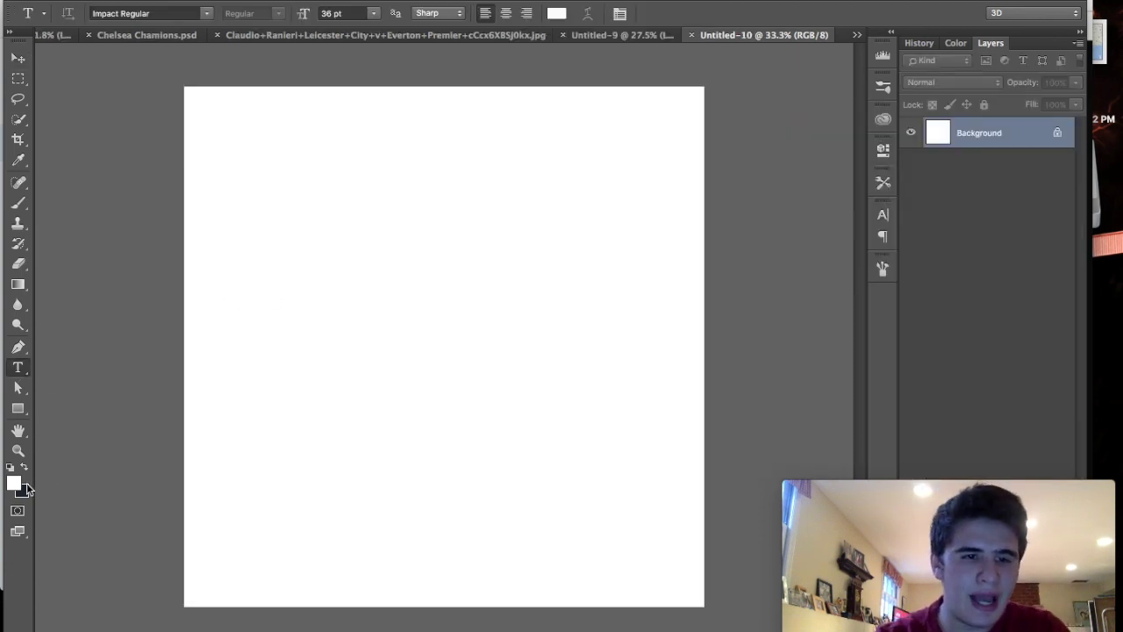
pyautogui.moveTo(19, 286); pyautogui.dragTo(87, 293)
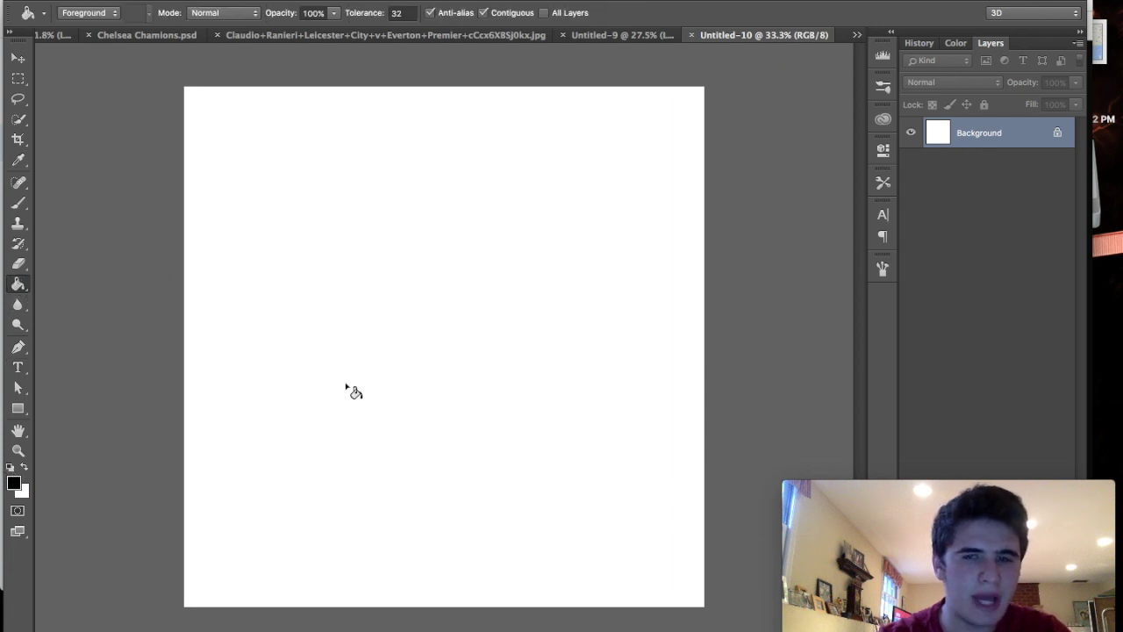
pyautogui.click(347, 386)
# Add a centre-aligned white (ffffff) text box across the canvas middle.
pyautogui.click(20, 369)
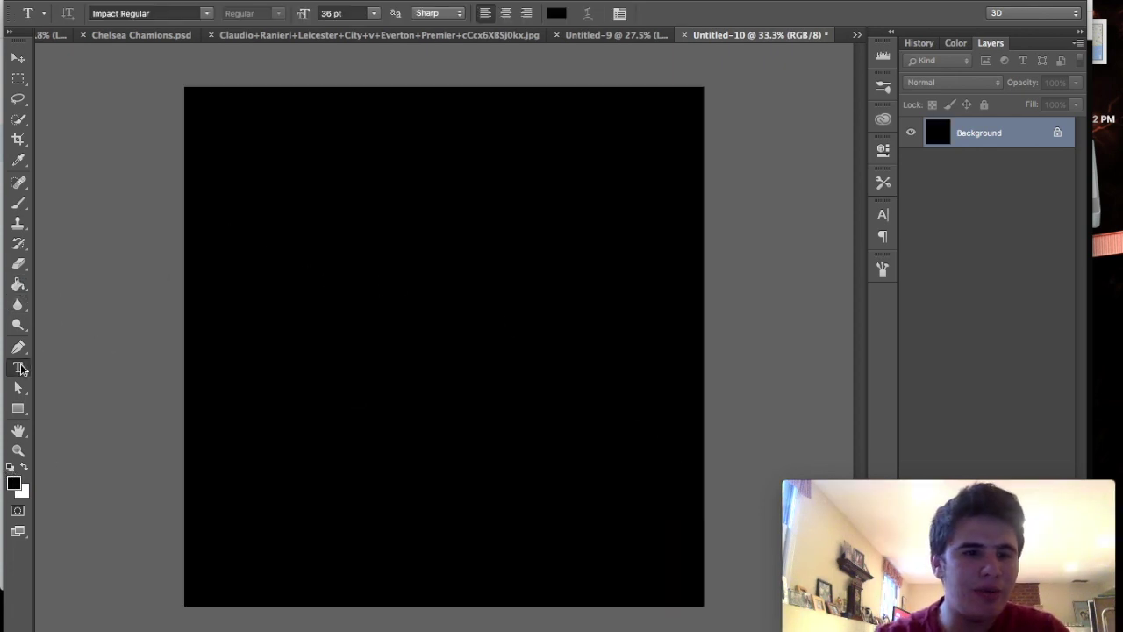
pyautogui.moveTo(191, 232); pyautogui.dragTo(693, 467)
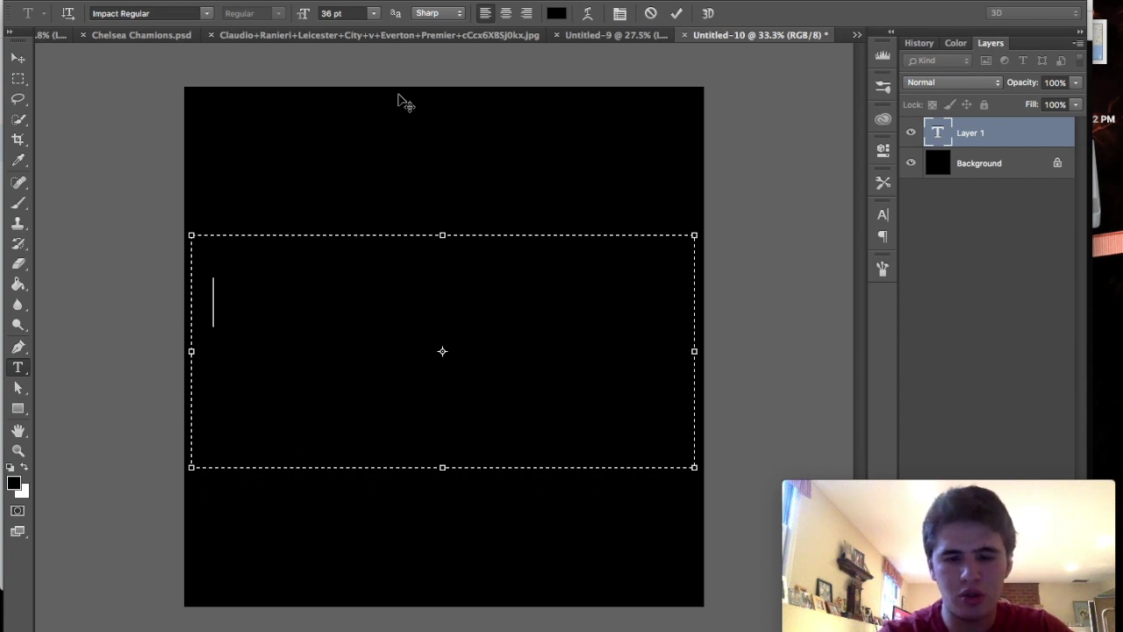
pyautogui.hotkey('ctrl', 'a')
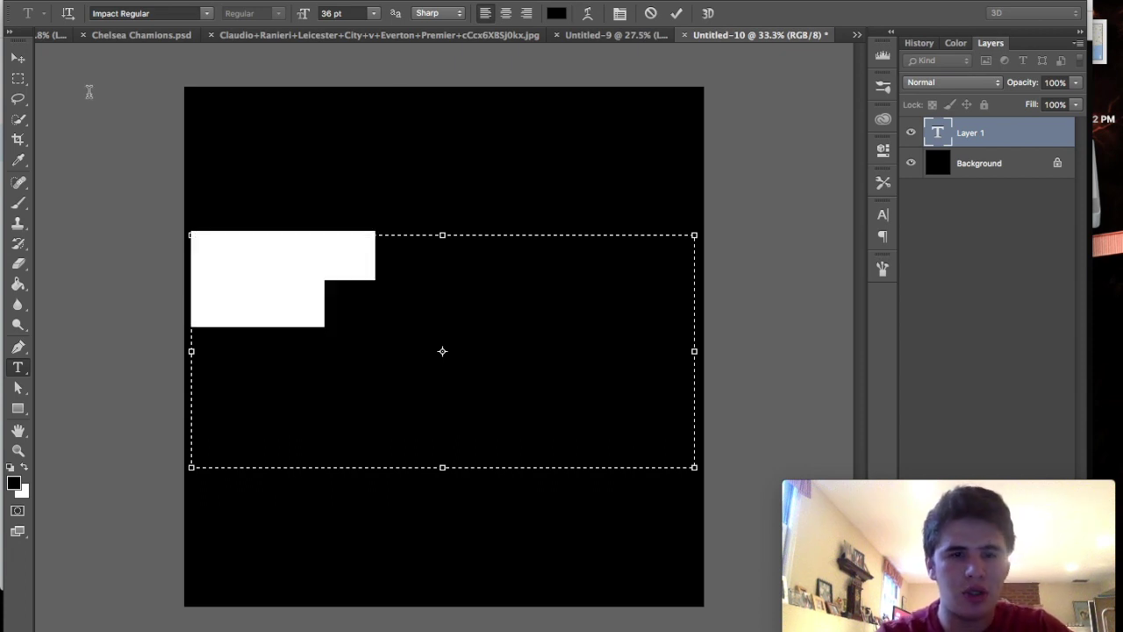
pyautogui.click(557, 13)
pyautogui.write('ffffff')
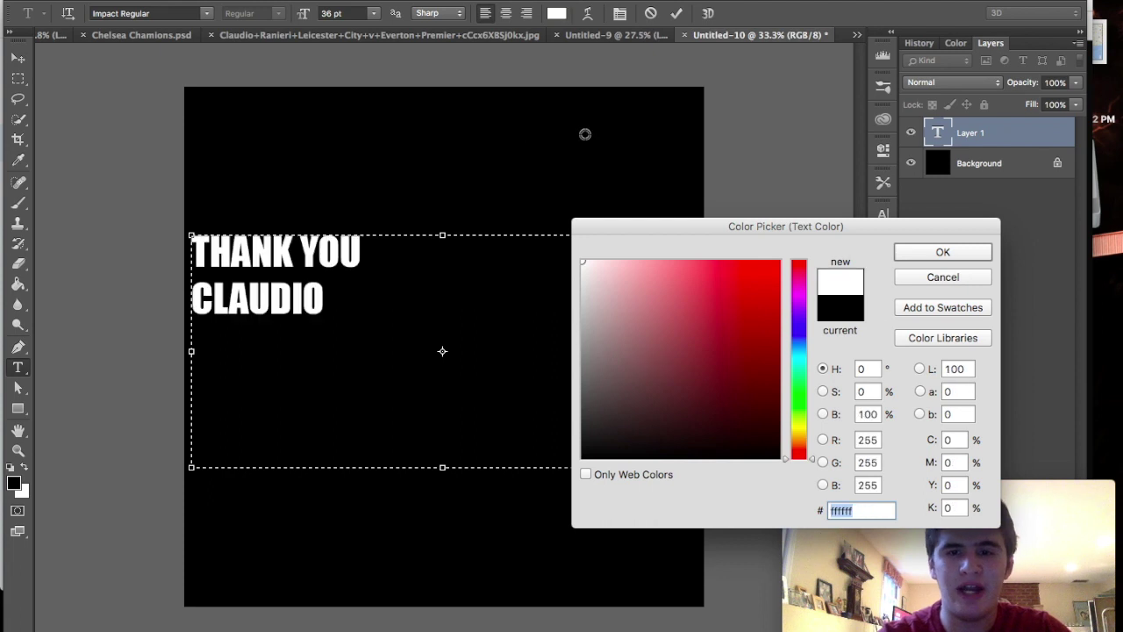
pyautogui.click(959, 255)
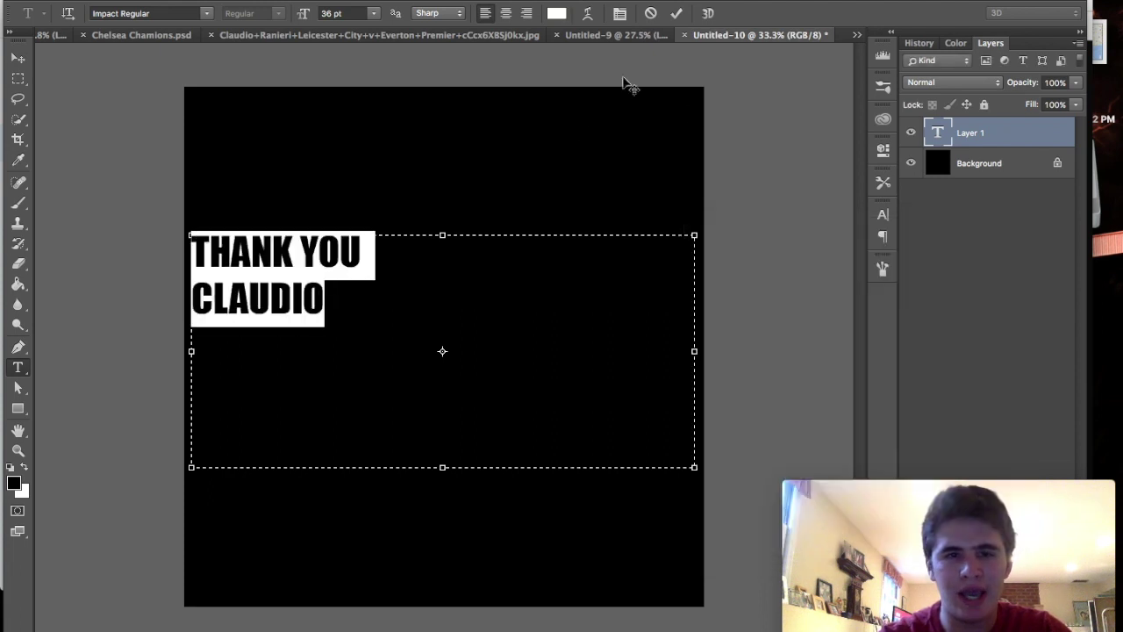
pyautogui.click(507, 13)
# Size CLAUDIO to 40, move the text down, then delete the THANK YOU CLAUDIO layer.
pyautogui.moveTo(544, 304); pyautogui.dragTo(396, 306)
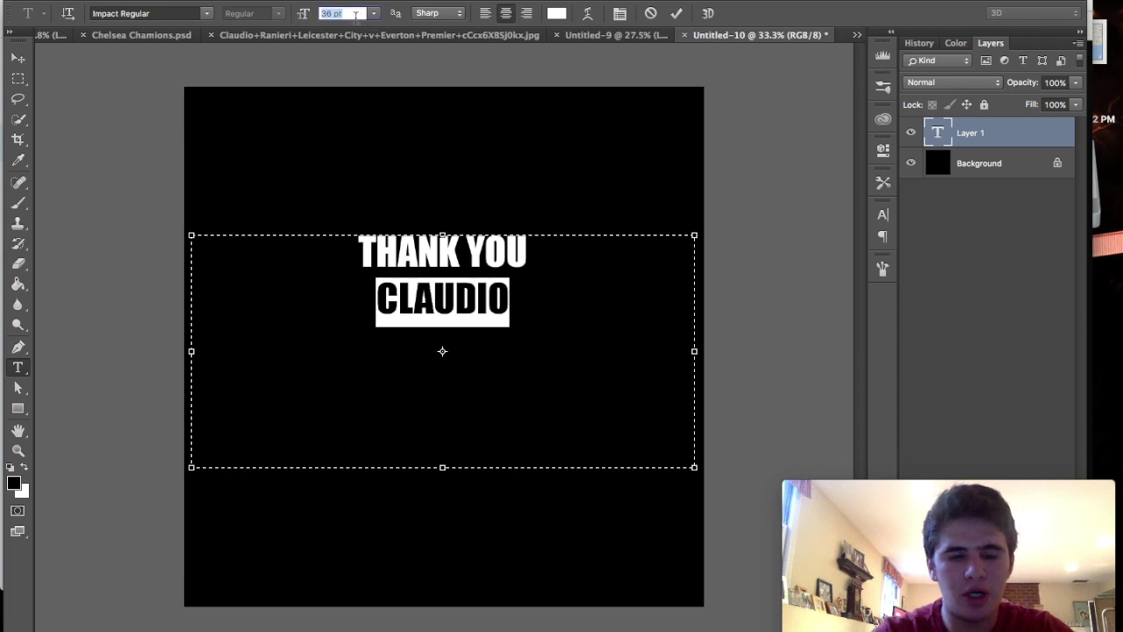
pyautogui.write('4')
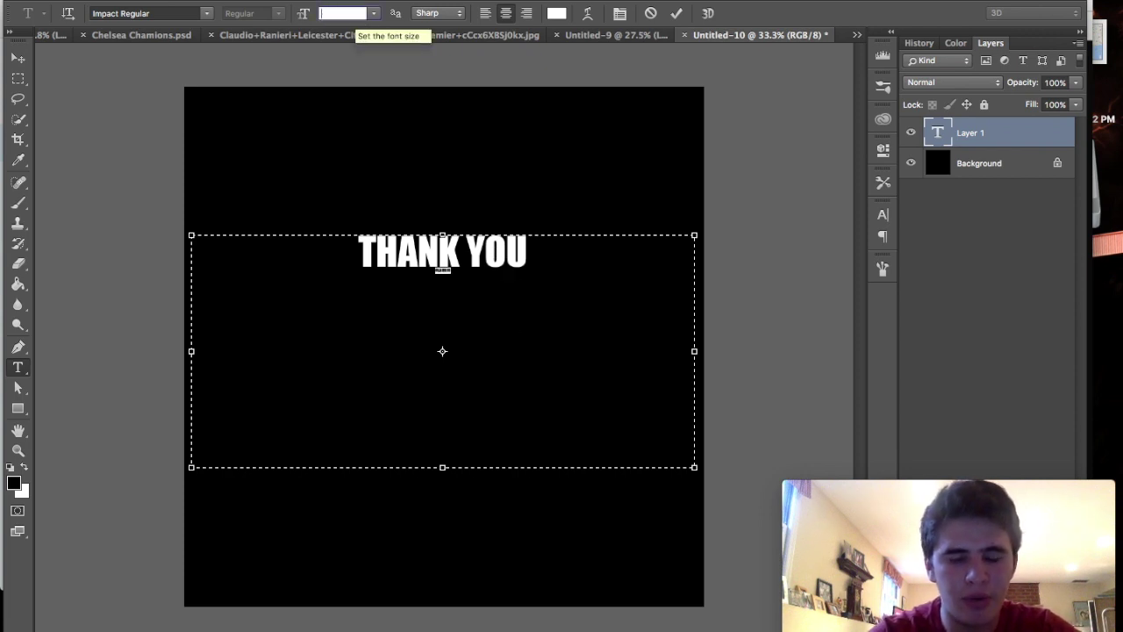
pyautogui.write('0')
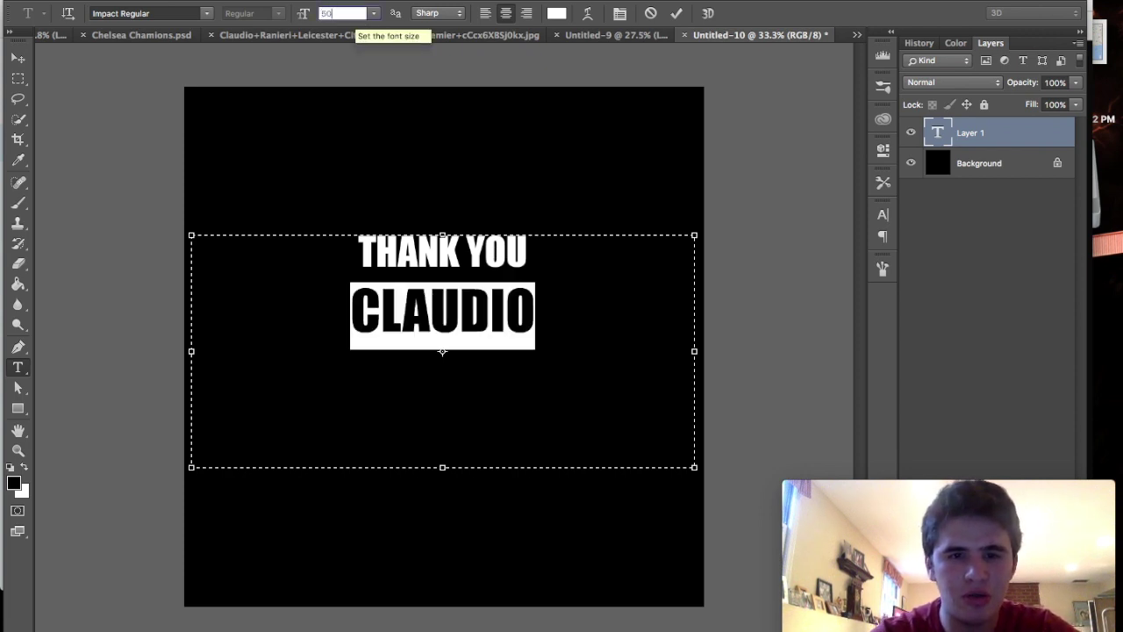
pyautogui.click(18, 57)
pyautogui.moveTo(280, 170); pyautogui.dragTo(276, 220)
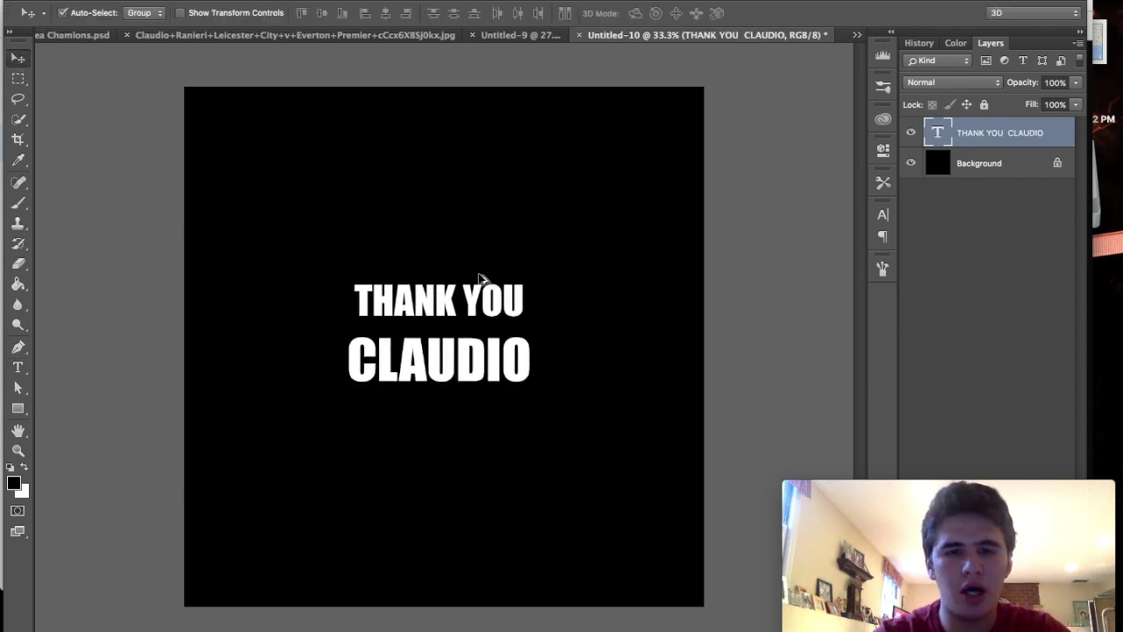
pyautogui.press('Delete')
pyautogui.click(15, 370)
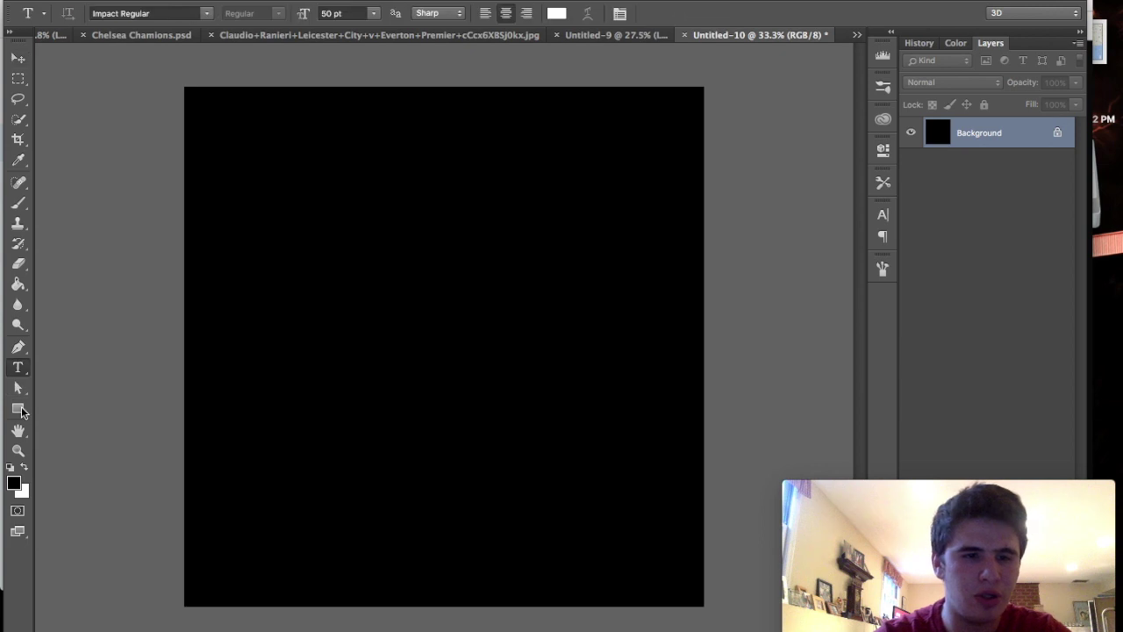
# Add a white THANK YOU text layer in the canvas middle.
pyautogui.moveTo(280, 262); pyautogui.dragTo(641, 419)
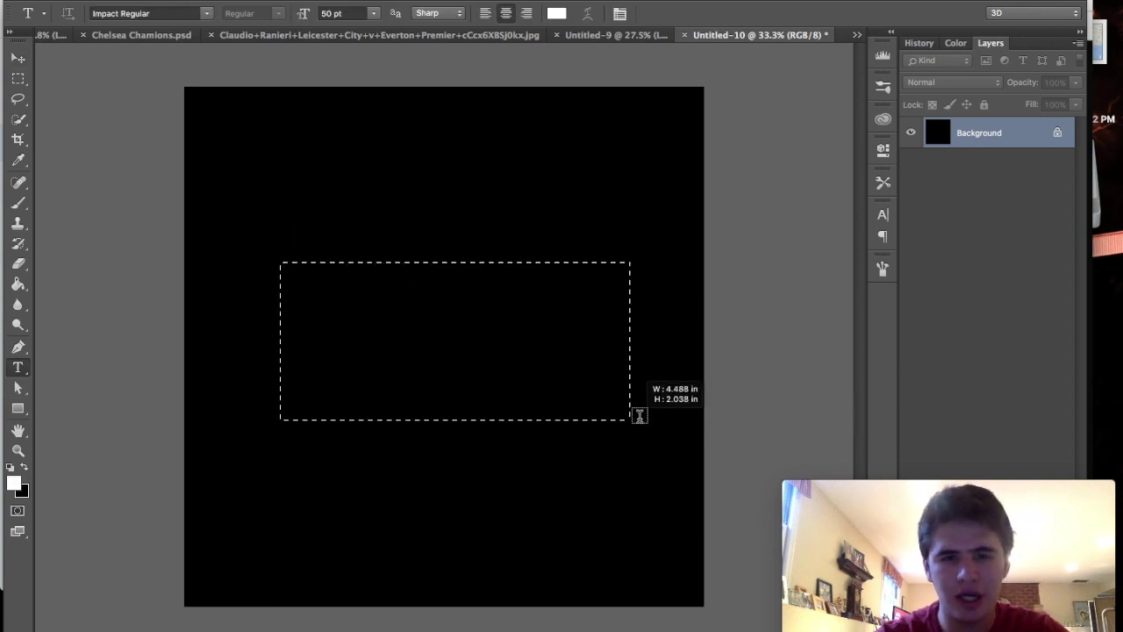
pyautogui.write('THANK')
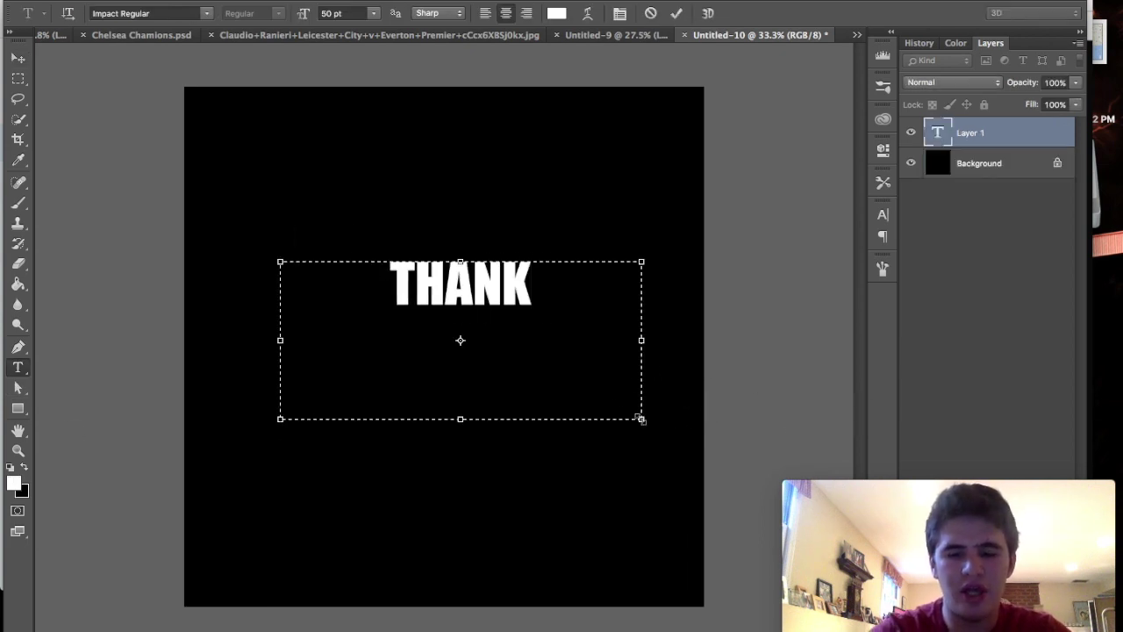
pyautogui.write(' YOU')
pyautogui.click(21, 58)
pyautogui.click(20, 368)
# Add a 60 pt CLAUDIO text layer centred below THANK YOU.
pyautogui.moveTo(302, 319); pyautogui.dragTo(650, 439)
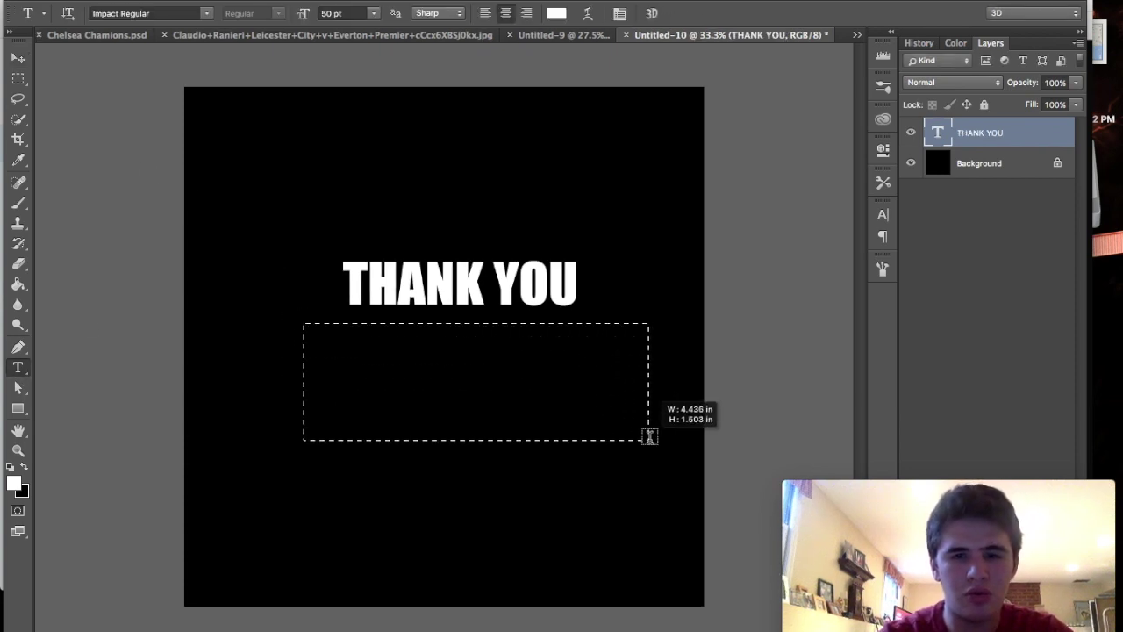
pyautogui.write('CLAUDIO')
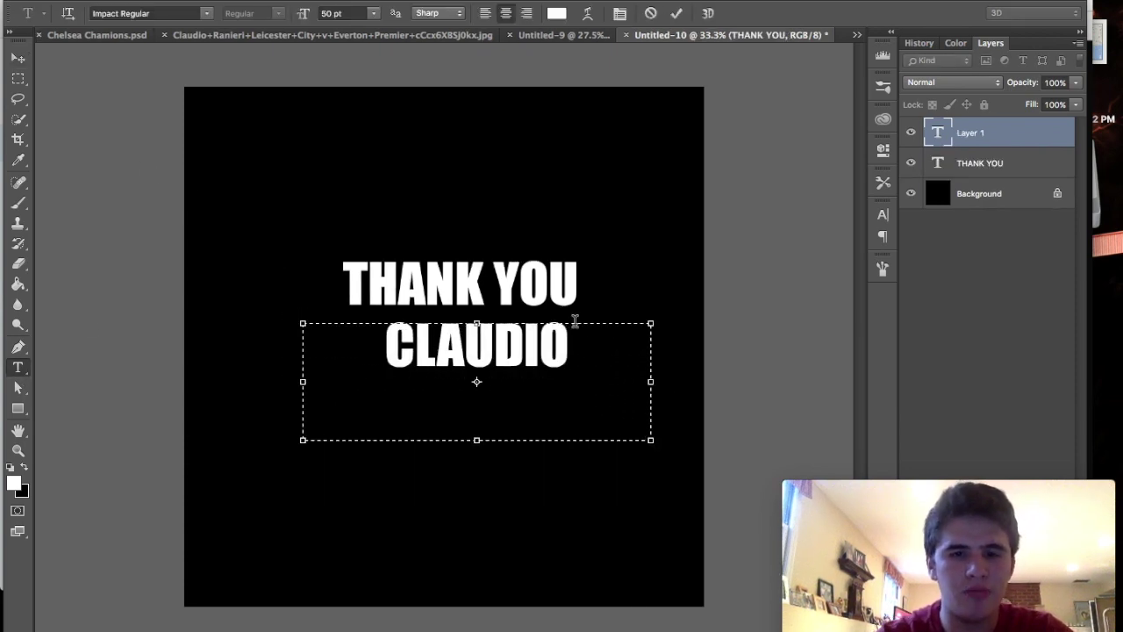
pyautogui.moveTo(586, 341); pyautogui.dragTo(171, 298)
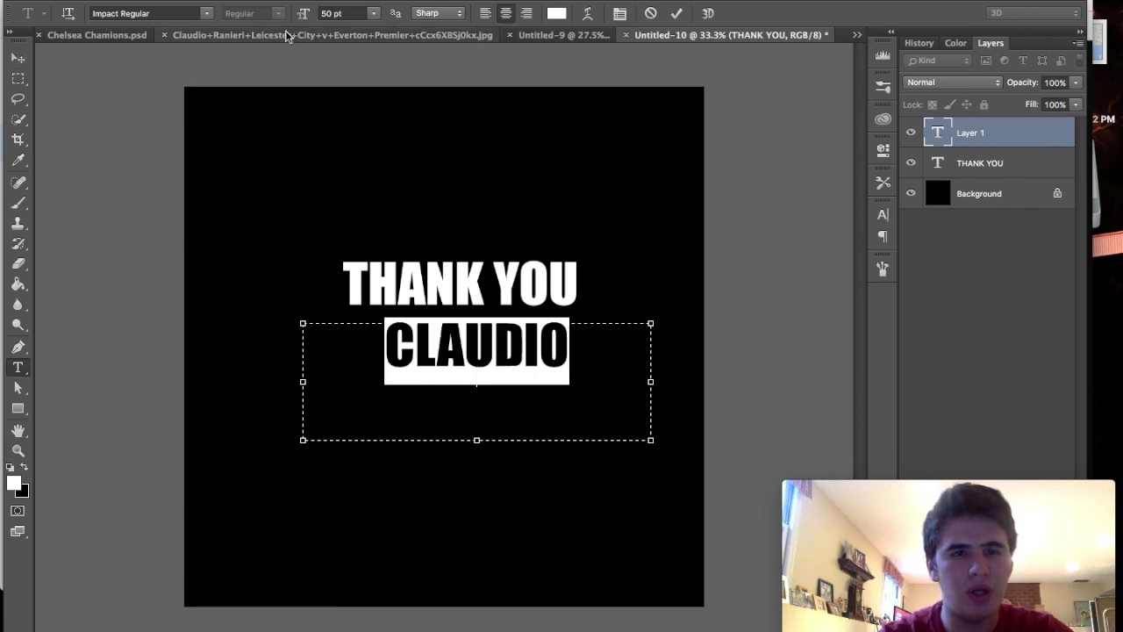
pyautogui.write('60')
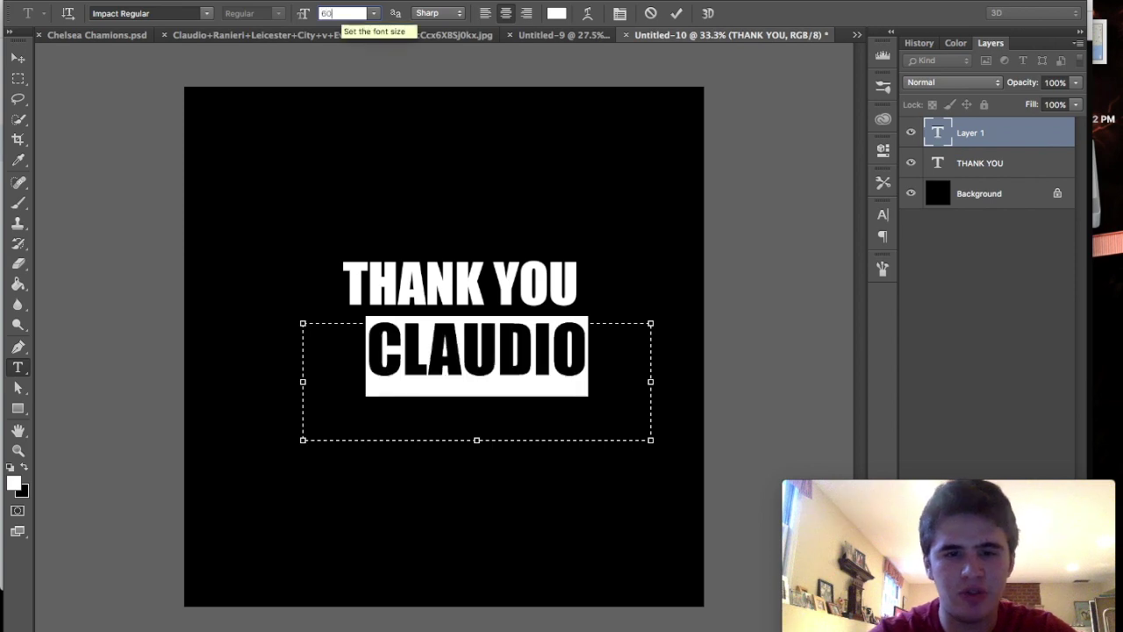
pyautogui.click(18, 58)
pyautogui.moveTo(250, 163); pyautogui.dragTo(238, 156)
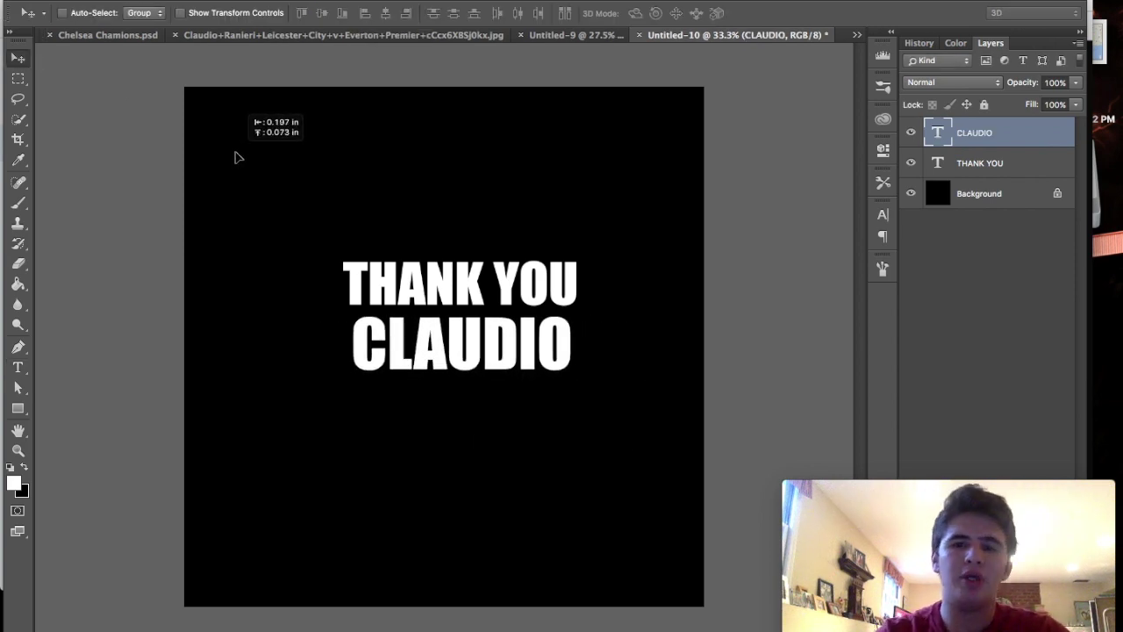
pyautogui.moveTo(511, 152); pyautogui.dragTo(508, 154)
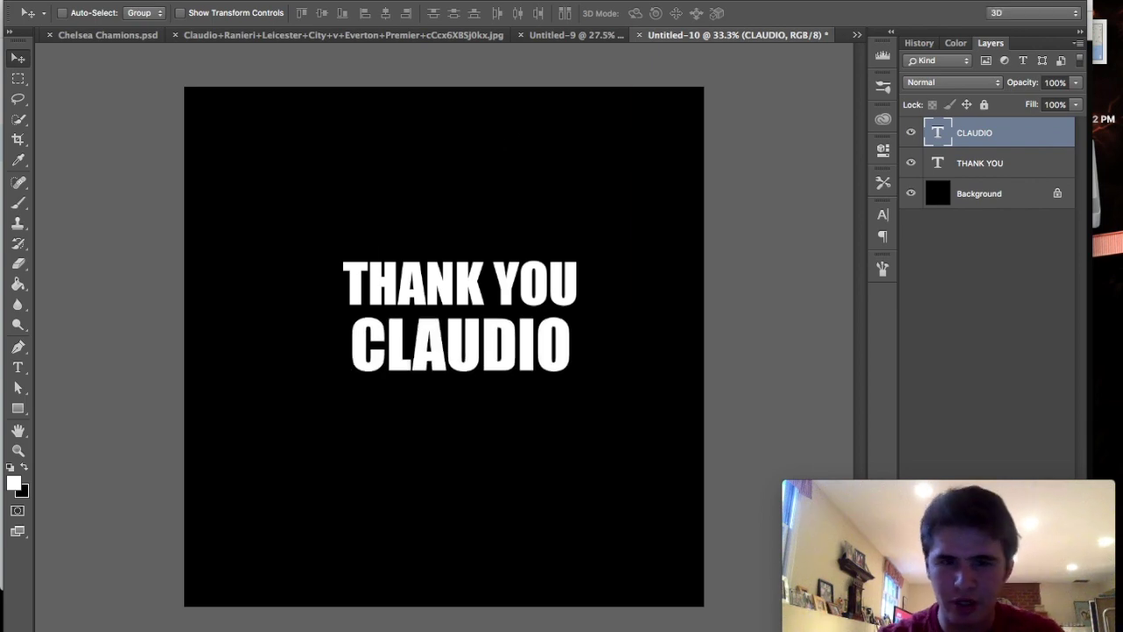
pyautogui.click(422, 2)
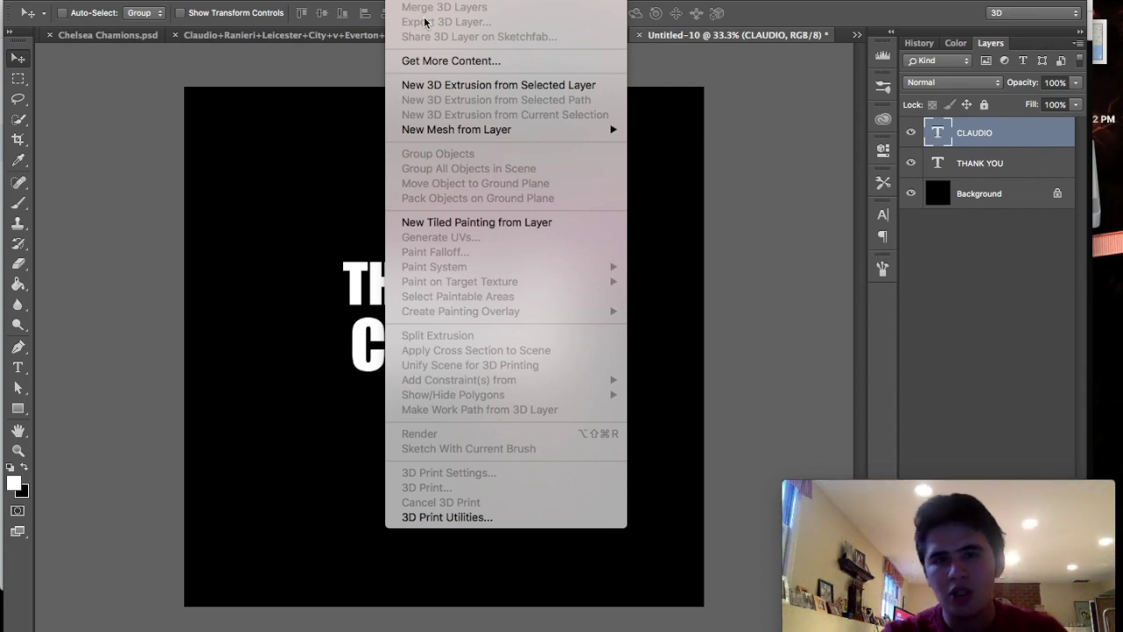
# Extrude the CLAUDIO text layer into 3D lettering and close the 3D panel.
pyautogui.click(436, 84)
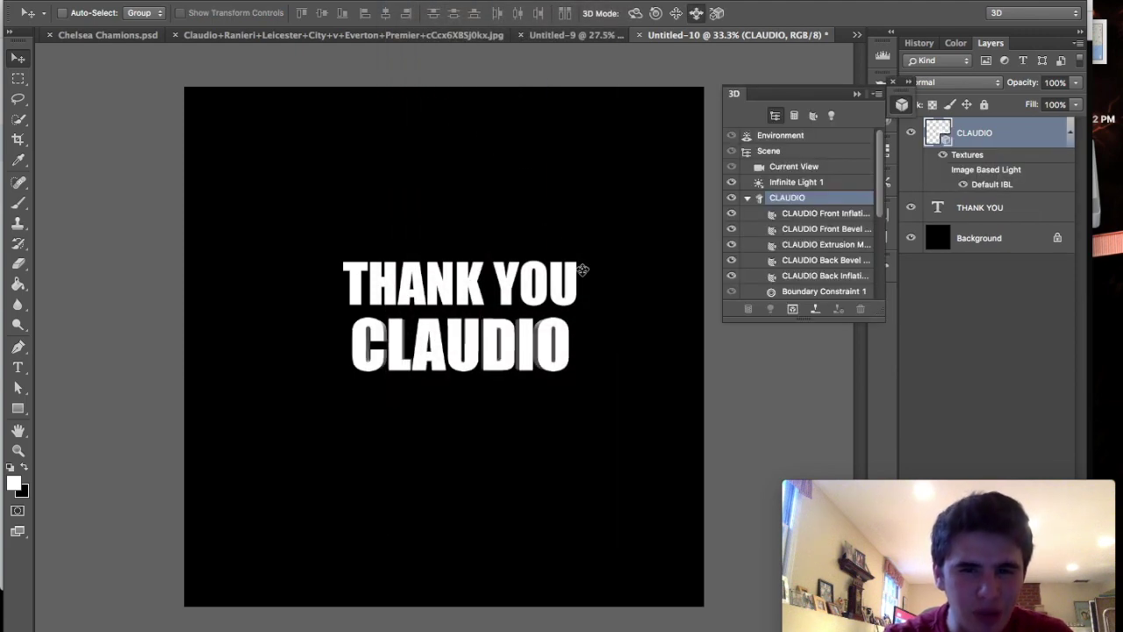
pyautogui.scroll(2, 582, 269)
pyautogui.scroll(2, 583, 269)
pyautogui.scroll(1, 582, 269)
pyautogui.scroll(3, 583, 270)
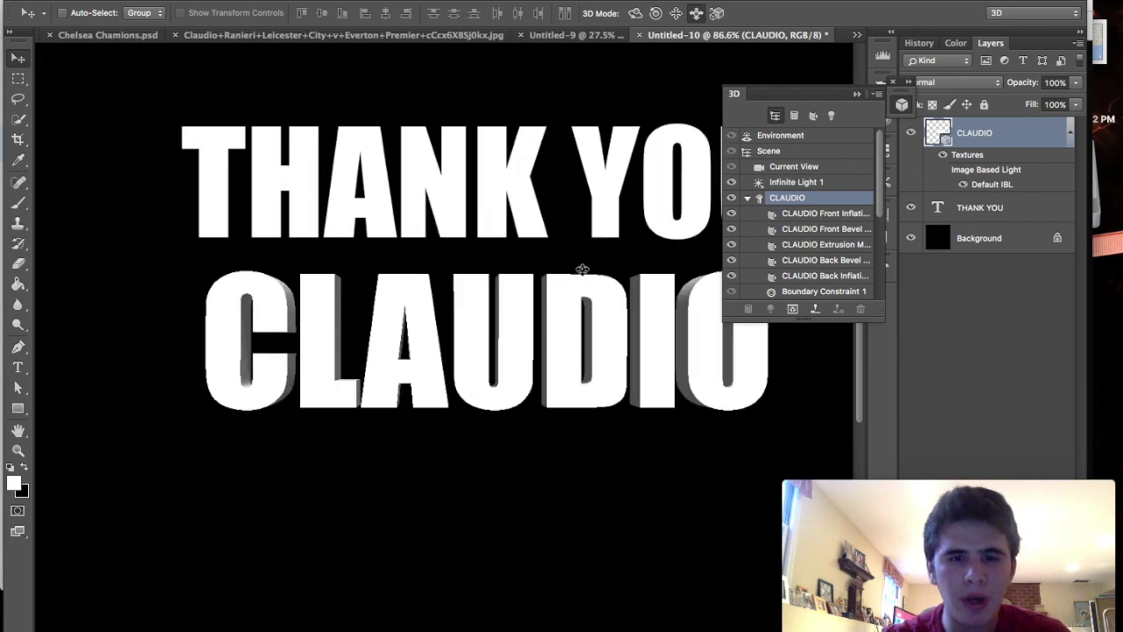
pyautogui.scroll(2, 436, 332)
pyautogui.scroll(1, 409, 345)
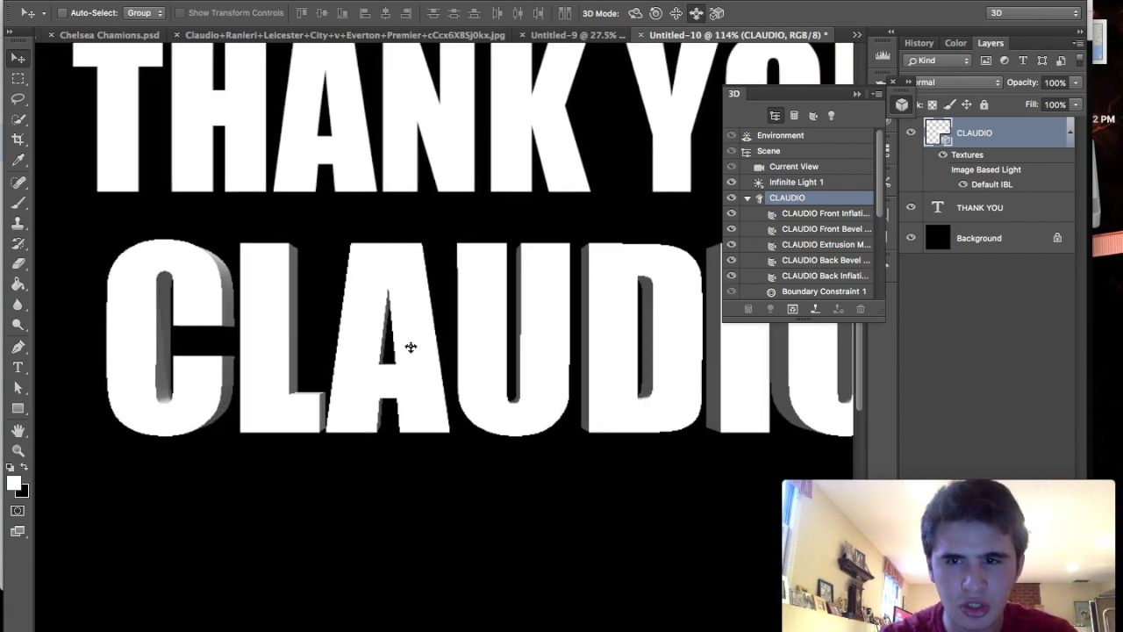
pyautogui.scroll(1, 408, 345)
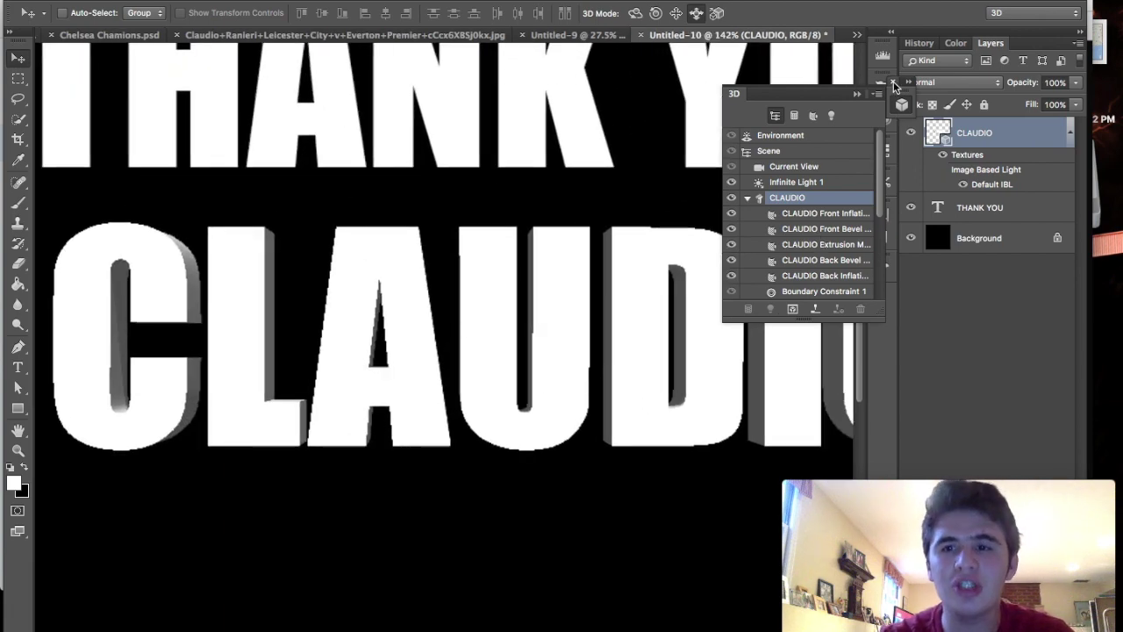
pyautogui.click(894, 83)
# Extrude the THANK YOU text layer into 3D, briefly hiding then restoring CLAUDIO's textures.
pyautogui.click(959, 210)
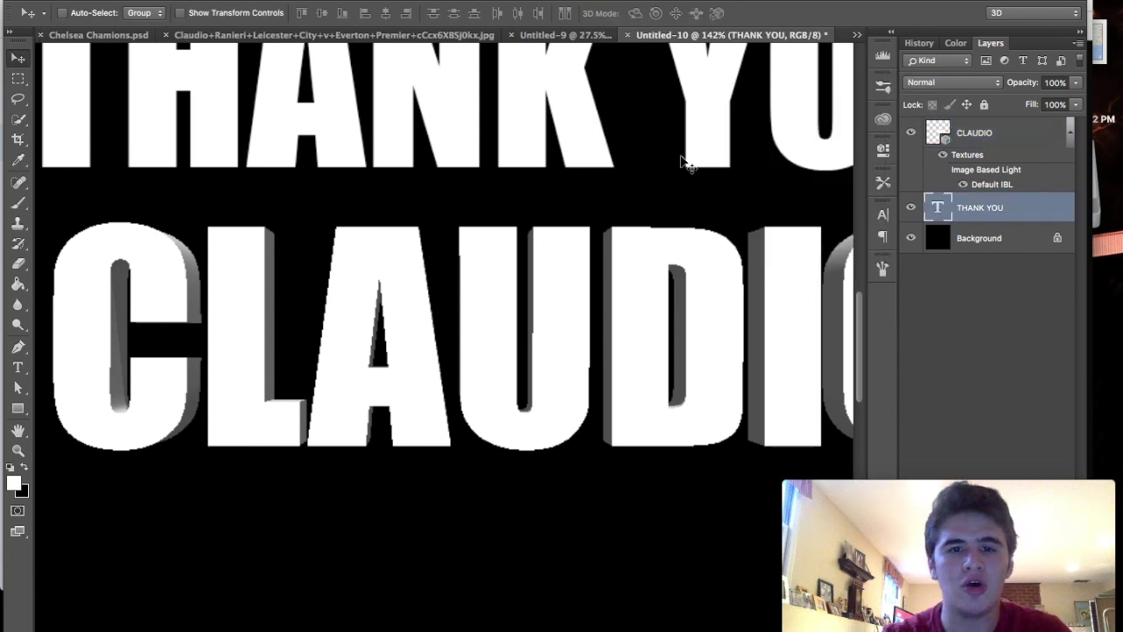
pyautogui.press('super+0')
pyautogui.click(430, 0)
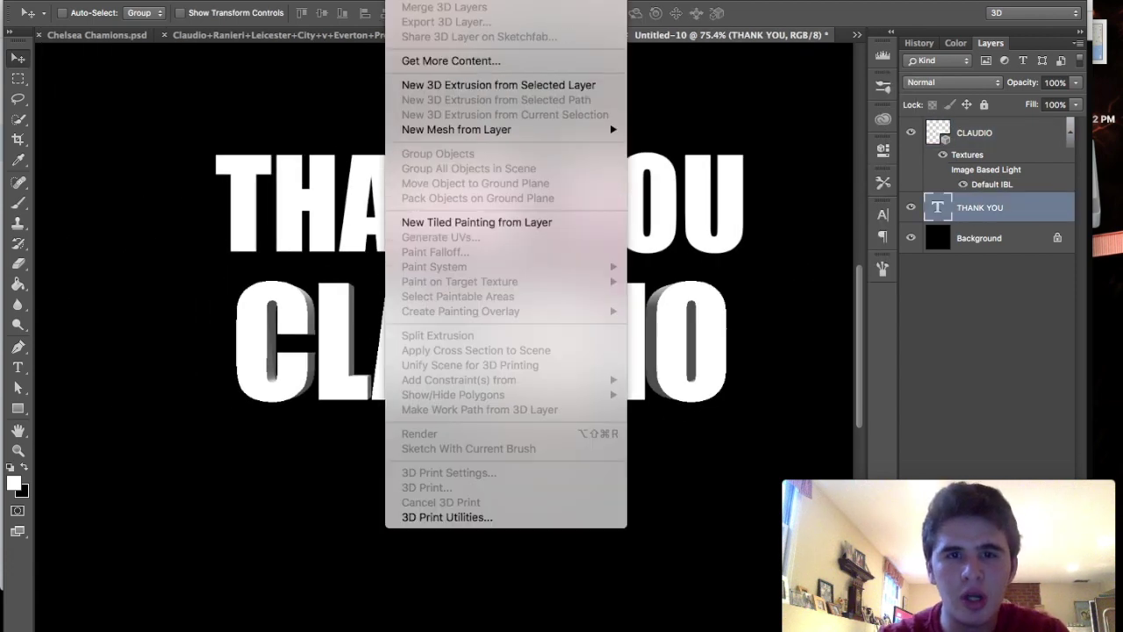
pyautogui.click(465, 87)
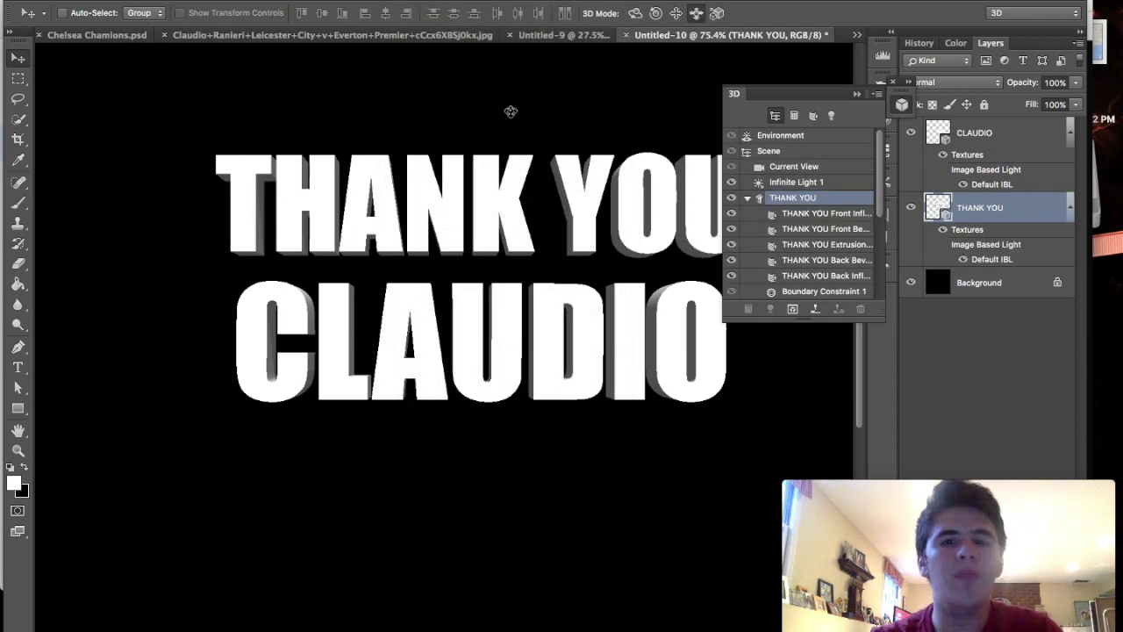
pyautogui.click(890, 83)
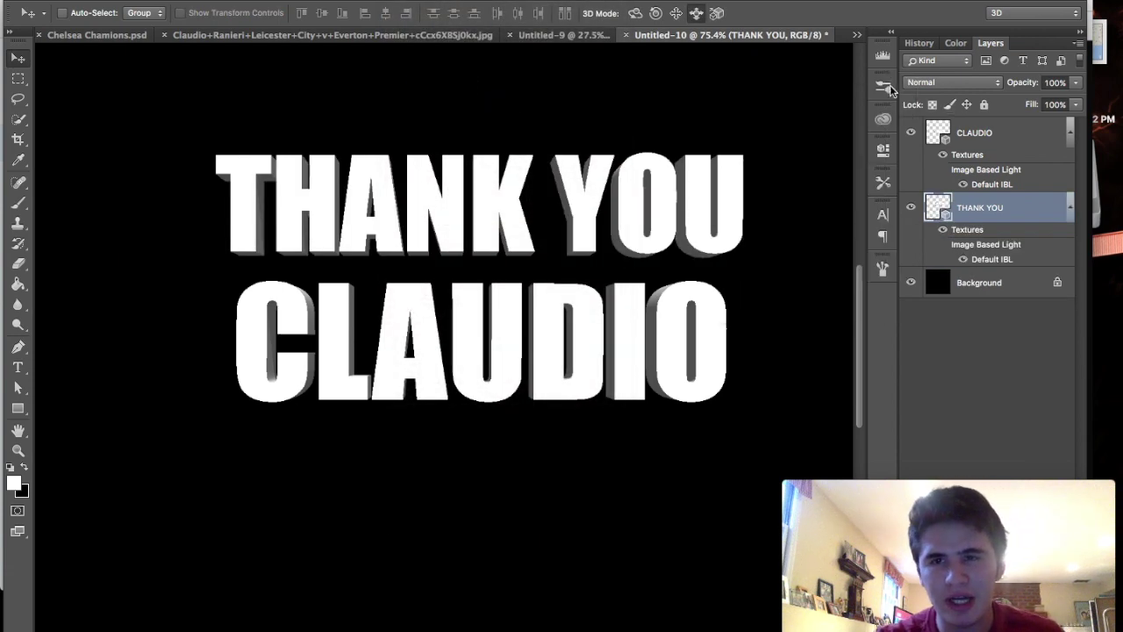
pyautogui.click(943, 154)
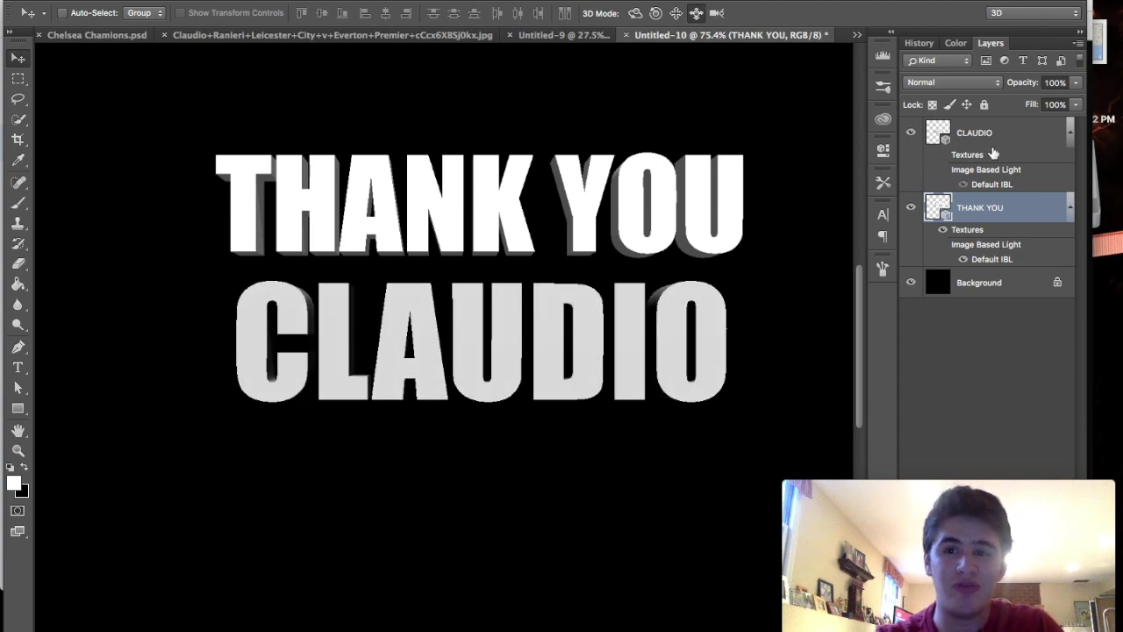
pyautogui.hotkey('ctrl', 'z')
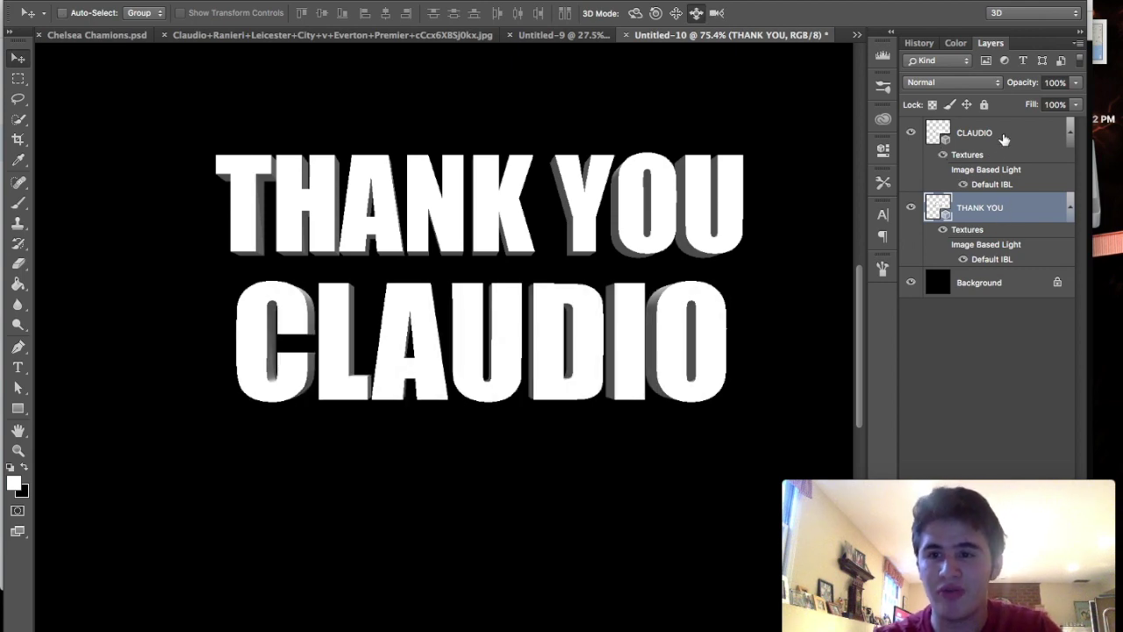
# Merge the THANK YOU and CLAUDIO 3D layers and flatten them into a normal layer.
pyautogui.keyDown('shift'); pyautogui.click(991, 132); pyautogui.keyUp('shift')
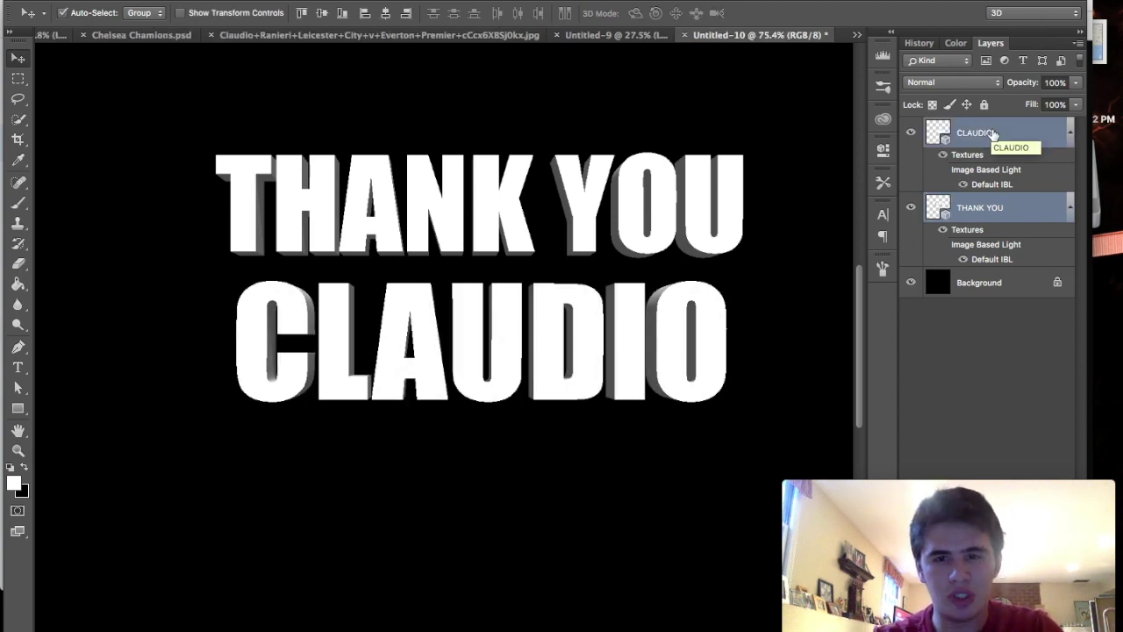
pyautogui.hotkey('ctrl', 'e')
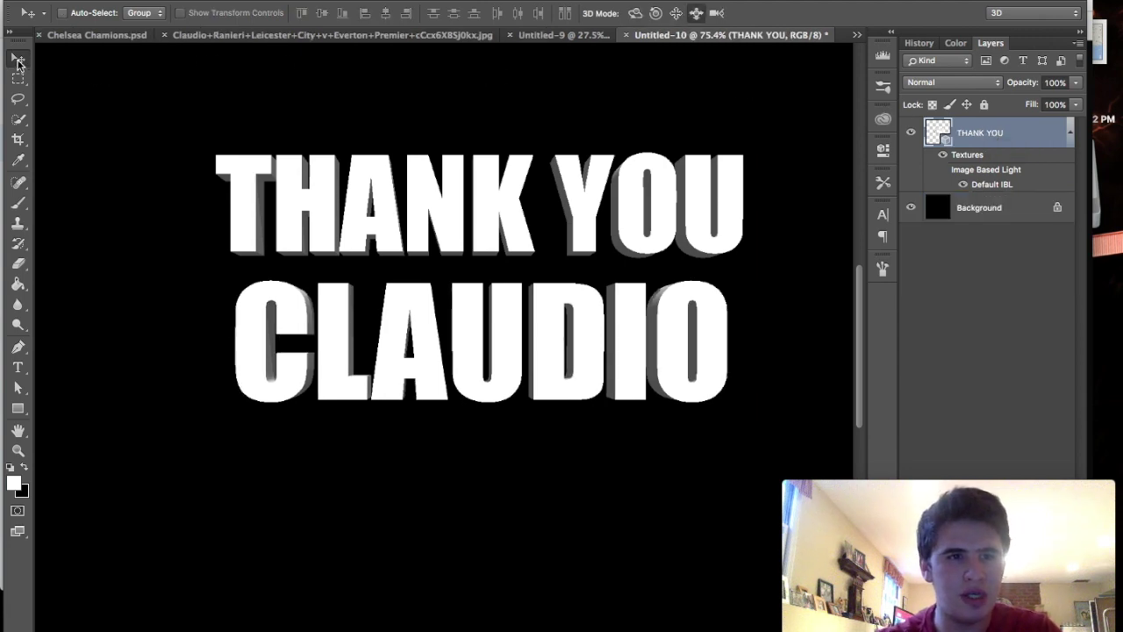
pyautogui.click(982, 210)
pyautogui.click(976, 142)
pyautogui.moveTo(948, 487); pyautogui.dragTo(947, 325)
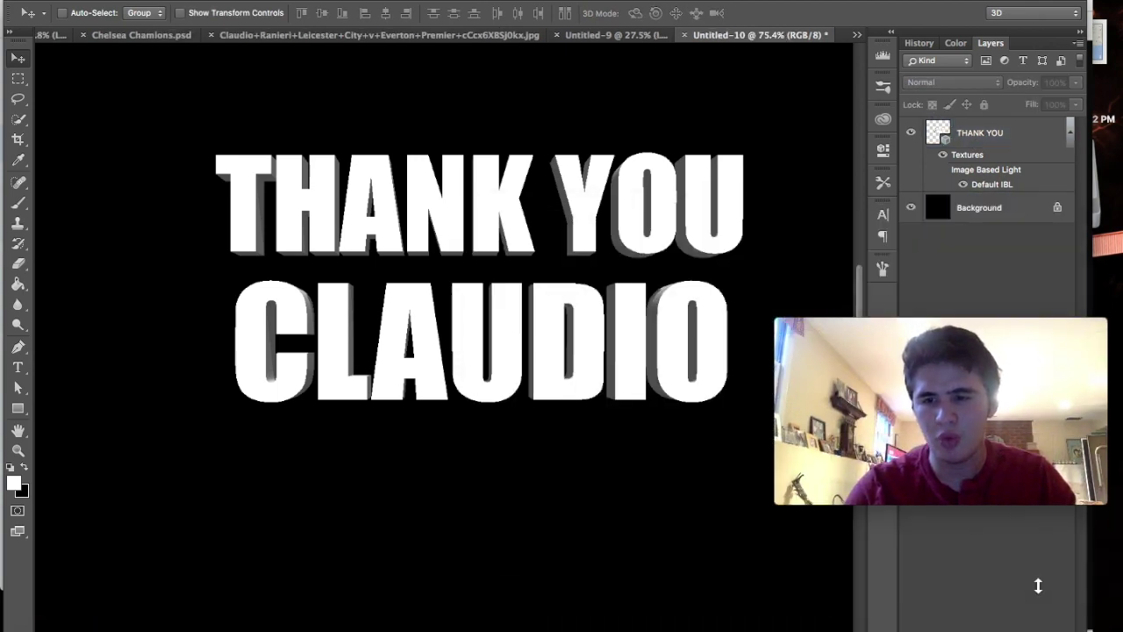
pyautogui.hotkey('ctrl', 'shift', 'alt', 'n')
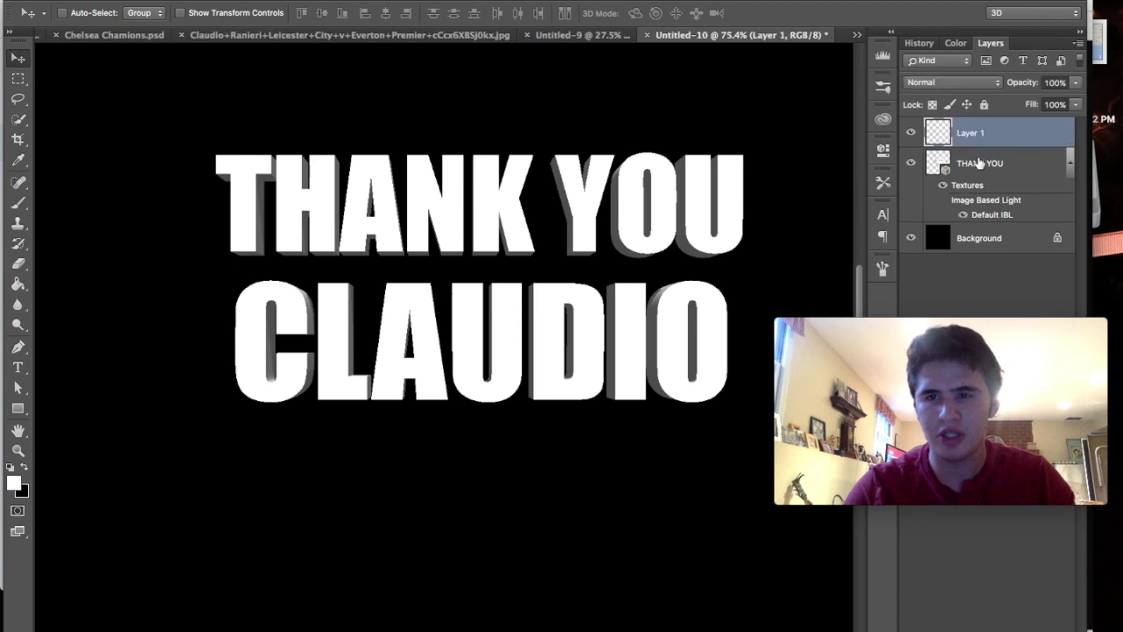
pyautogui.hotkey('ctrl', 'e')
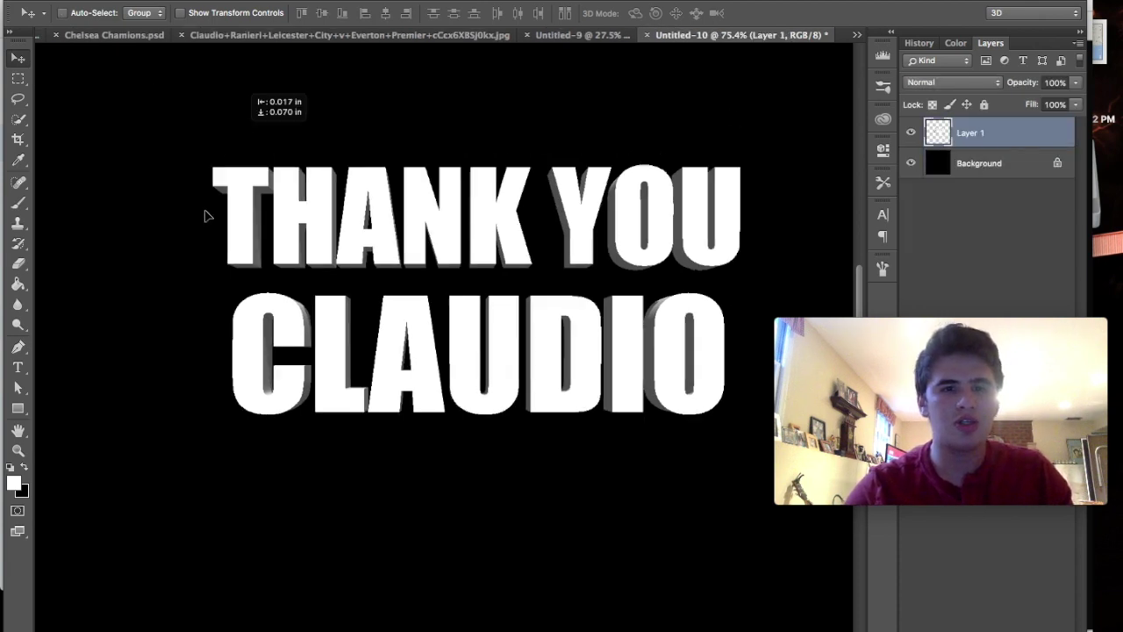
# Bring the lettering into the trophy poster as Layer 12, just under Gradient Map 1.
pyautogui.moveTo(252, 107); pyautogui.dragTo(213, 222)
pyautogui.moveTo(643, 188); pyautogui.dragTo(591, 44)
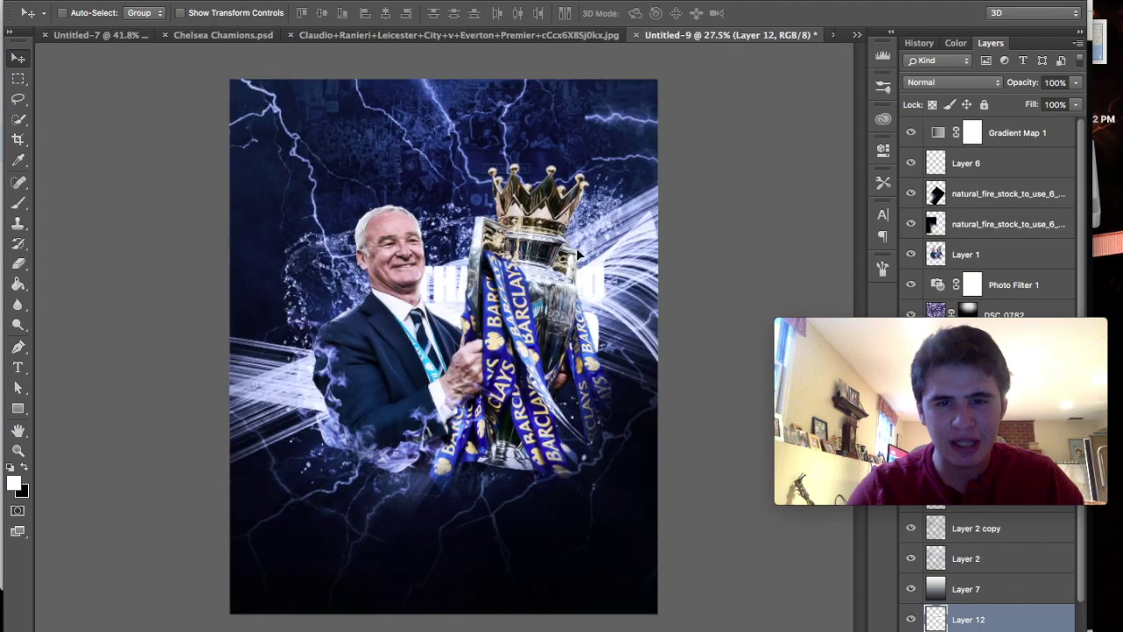
pyautogui.moveTo(968, 624); pyautogui.dragTo(970, 554)
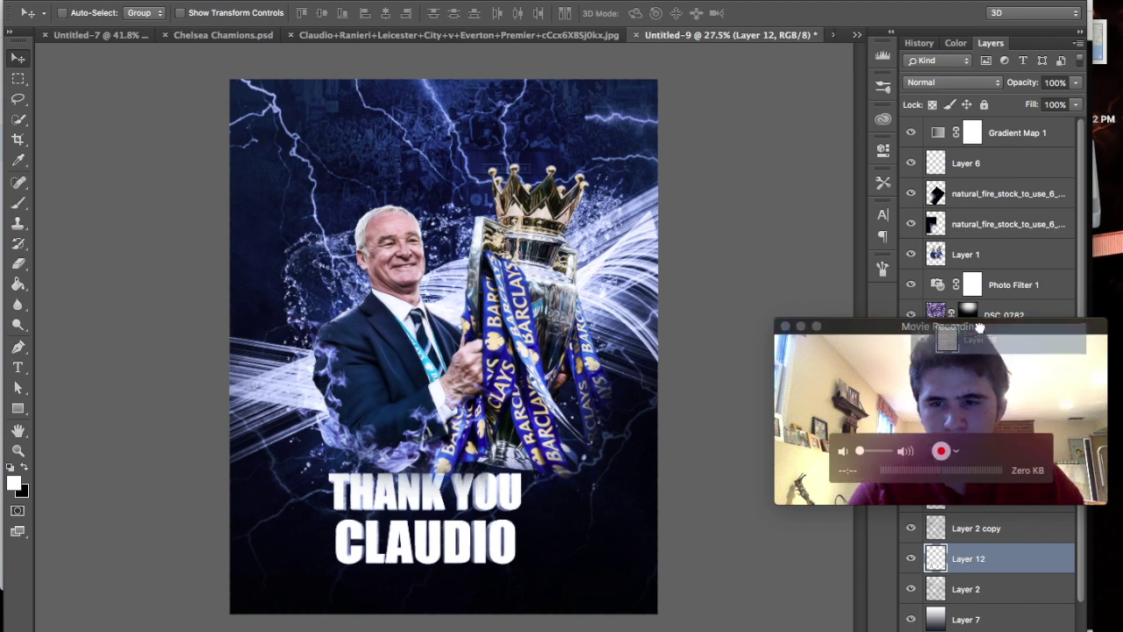
pyautogui.moveTo(968, 553)
pyautogui.mouseDown()
pyautogui.moveTo(1047, 292)
pyautogui.moveTo(1004, 162)
pyautogui.mouseUp()
pyautogui.moveTo(428, 432); pyautogui.dragTo(408, 452)
# Scale the lettering to about 140% and nudge it slightly up at the poster's bottom.
pyautogui.hotkey('ctrl', 't')
pyautogui.moveTo(501, 496); pyautogui.dragTo(588, 436)
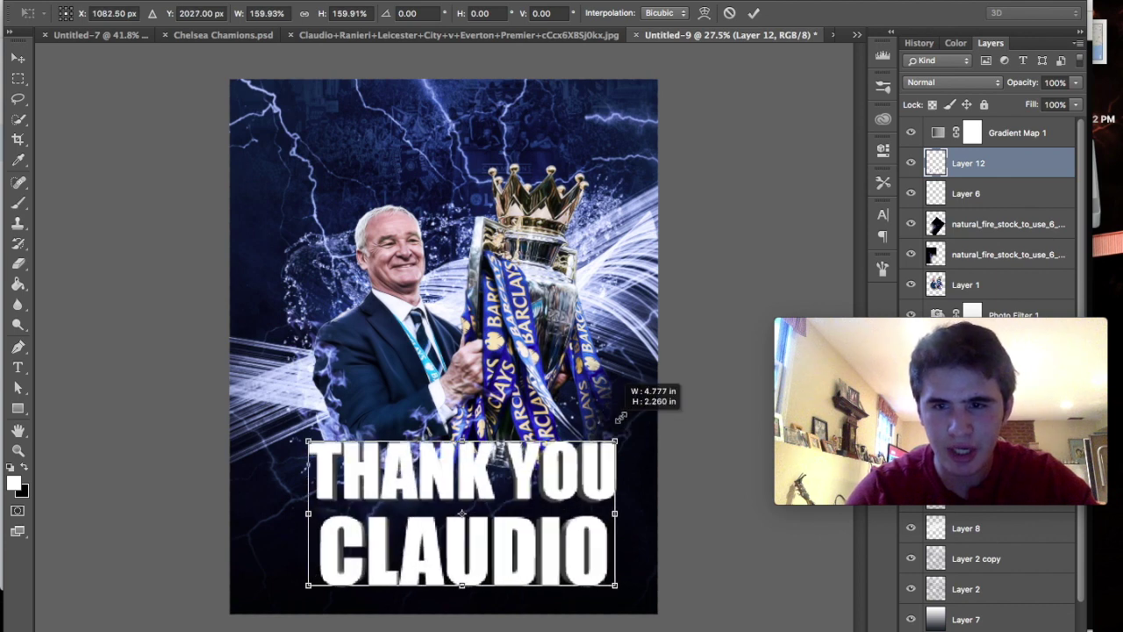
pyautogui.moveTo(527, 487); pyautogui.dragTo(529, 474)
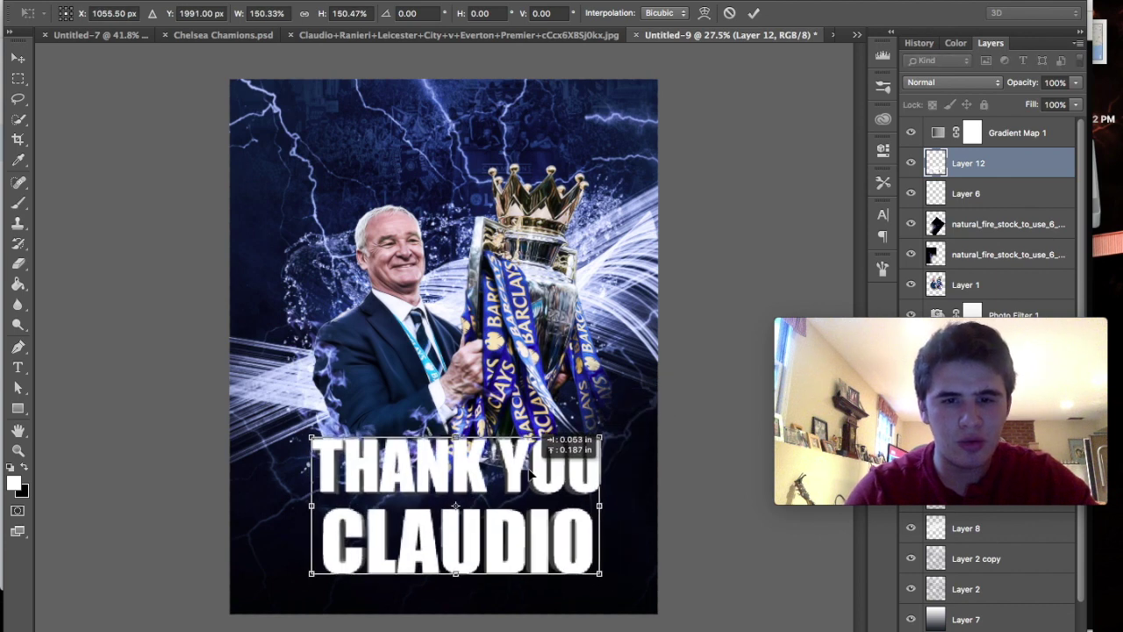
pyautogui.moveTo(599, 579); pyautogui.dragTo(564, 556)
pyautogui.press('Return')
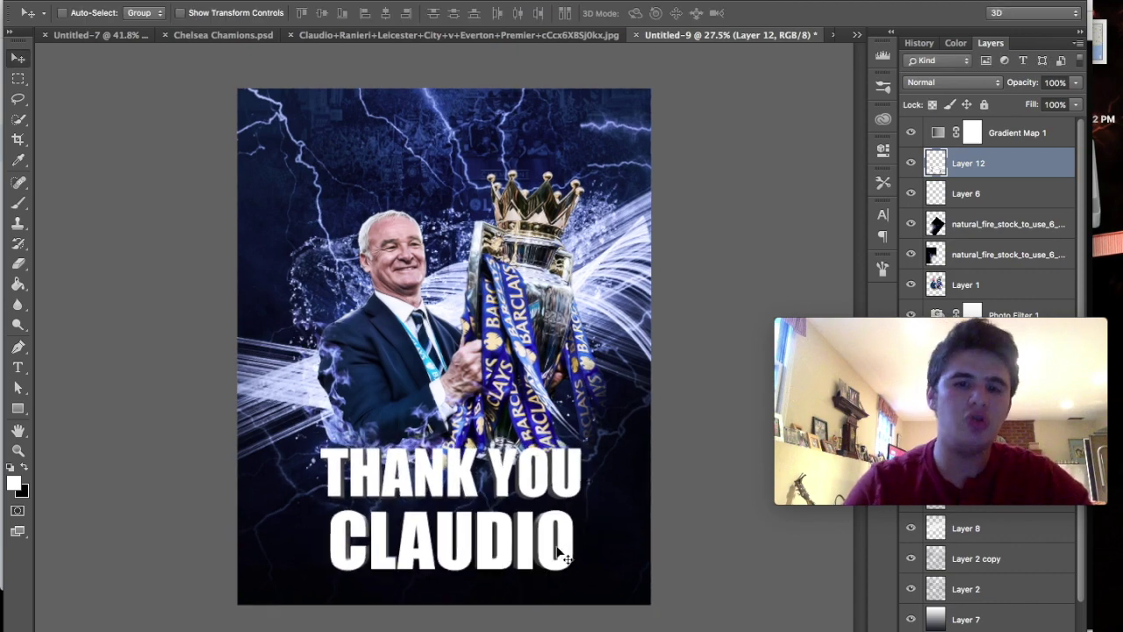
# Add a second, reversed Gradient Map adjustment above Gradient Map 1.
pyautogui.scroll(2, 562, 553)
pyautogui.scroll(-3, 562, 553)
pyautogui.scroll(1, 562, 553)
pyautogui.scroll(-1, 561, 553)
pyautogui.scroll(-1, 562, 553)
pyautogui.scroll(-1, 562, 552)
pyautogui.scroll(1, 562, 553)
pyautogui.scroll(1, 562, 553)
pyautogui.scroll(-2, 561, 553)
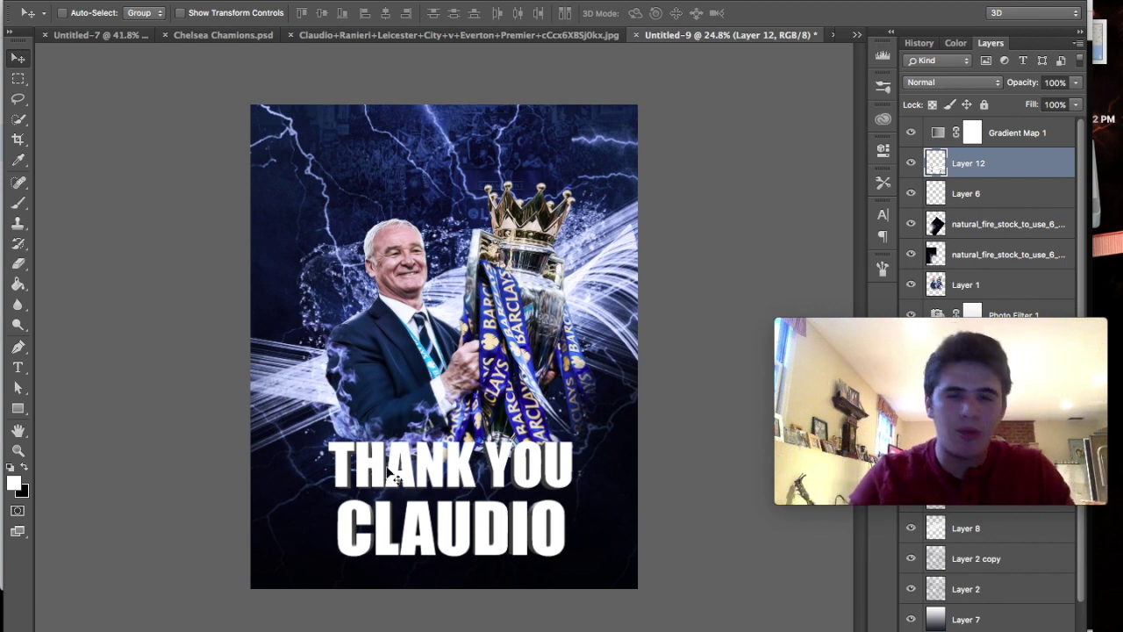
pyautogui.scroll(2, 447, 348)
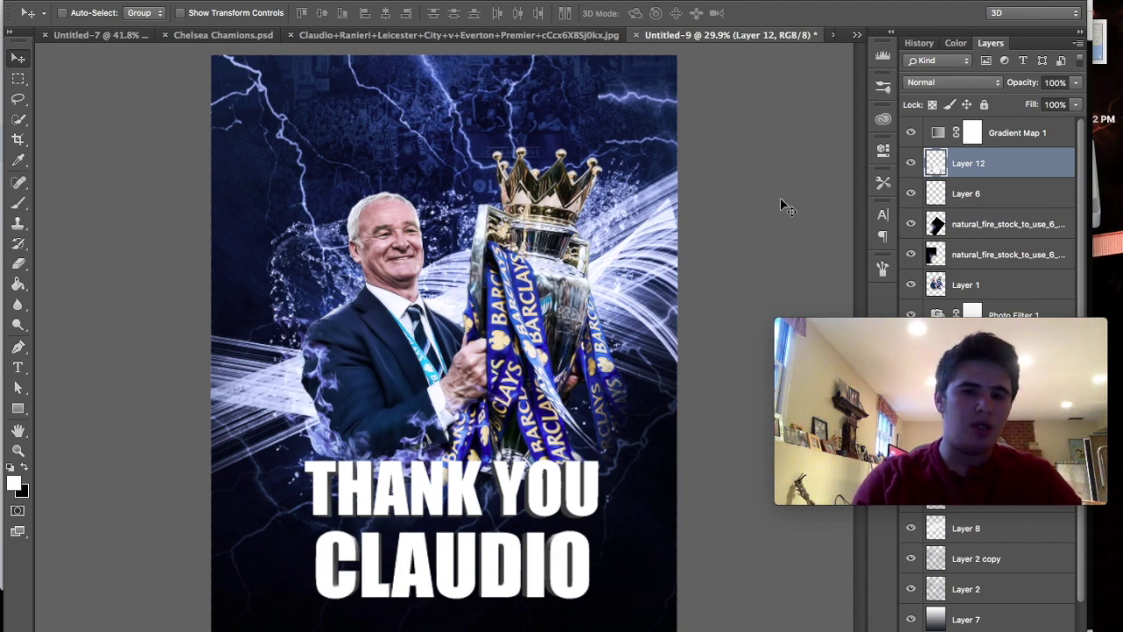
pyautogui.scroll(-2, 438, 351)
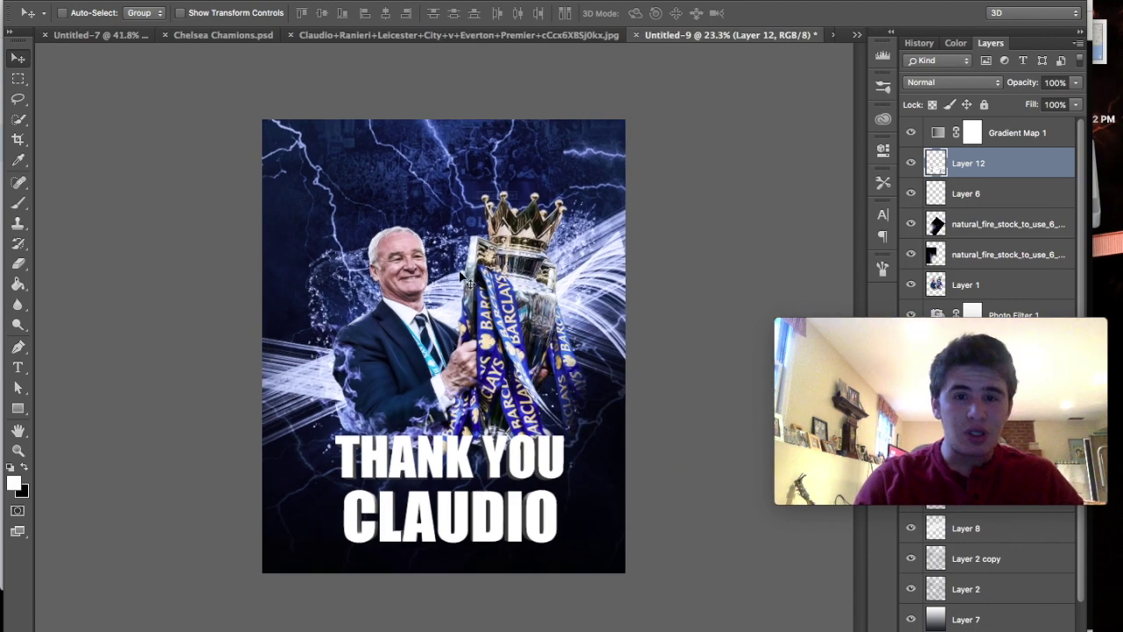
pyautogui.scroll(1, 462, 277)
pyautogui.click(998, 140)
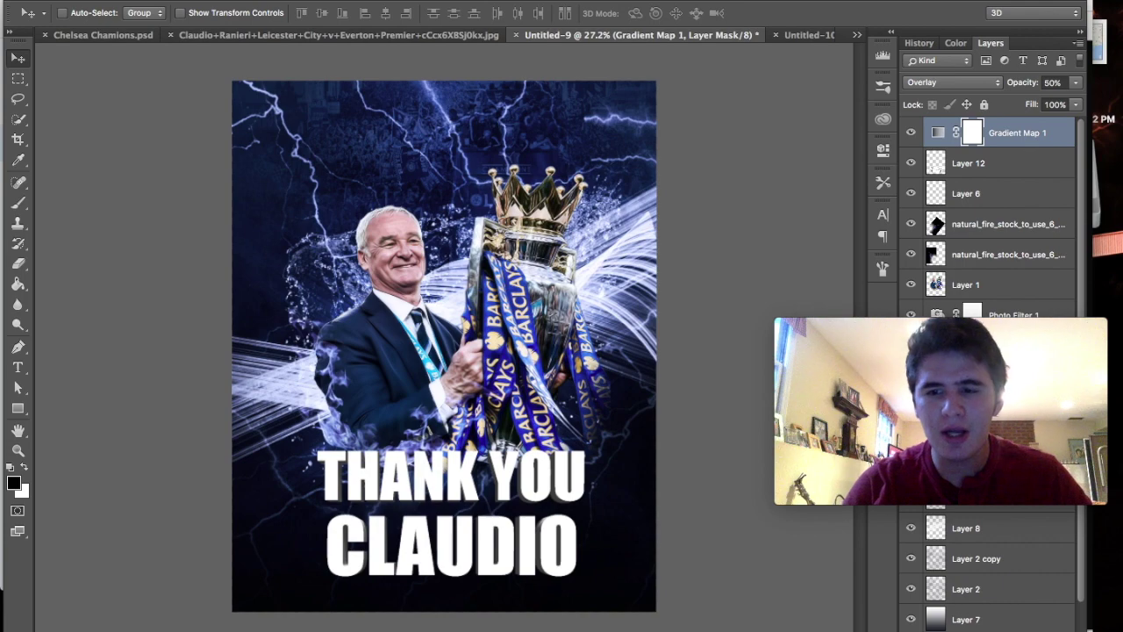
pyautogui.click(1022, 627)
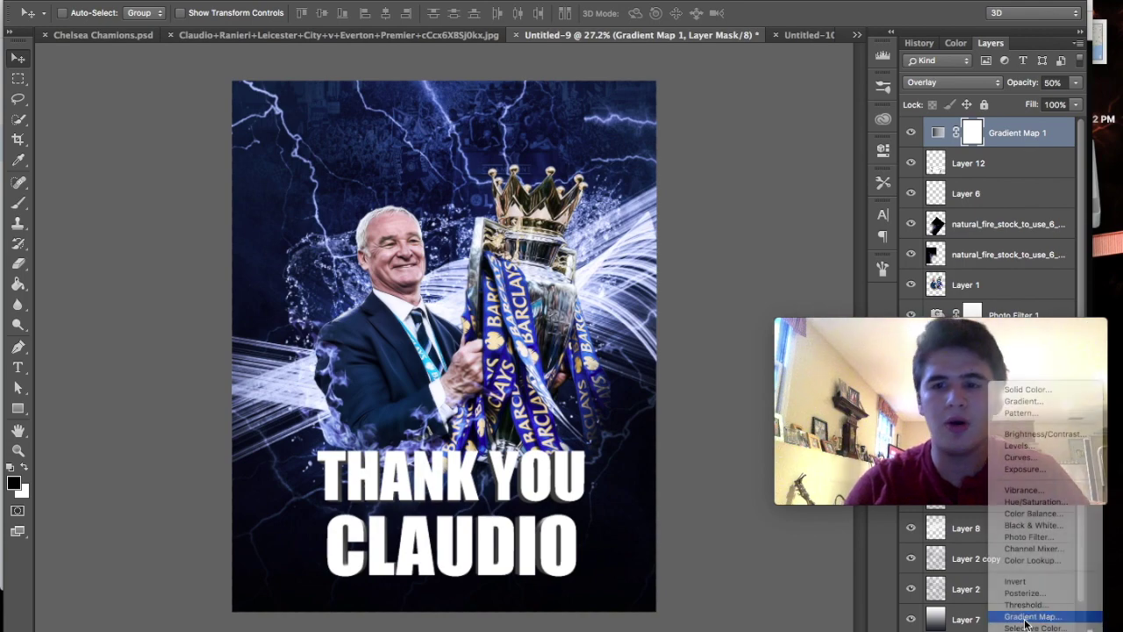
pyautogui.click(1024, 618)
pyautogui.click(709, 228)
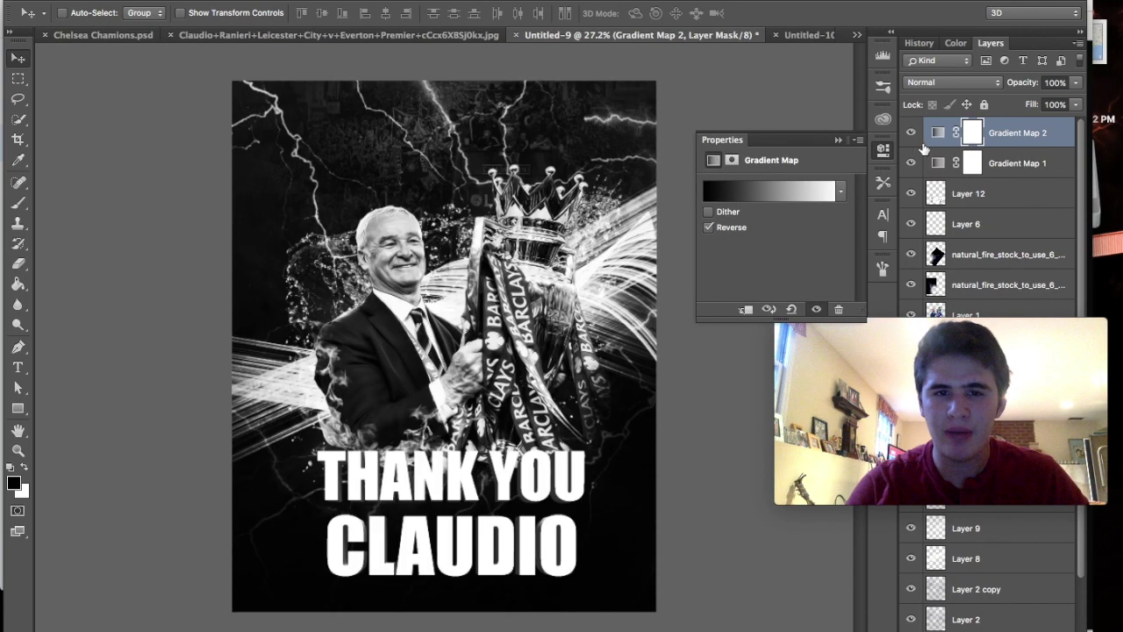
pyautogui.click(884, 151)
# Try Overlay then Screen blending with lowered opacity on the second gradient map.
pyautogui.click(933, 79)
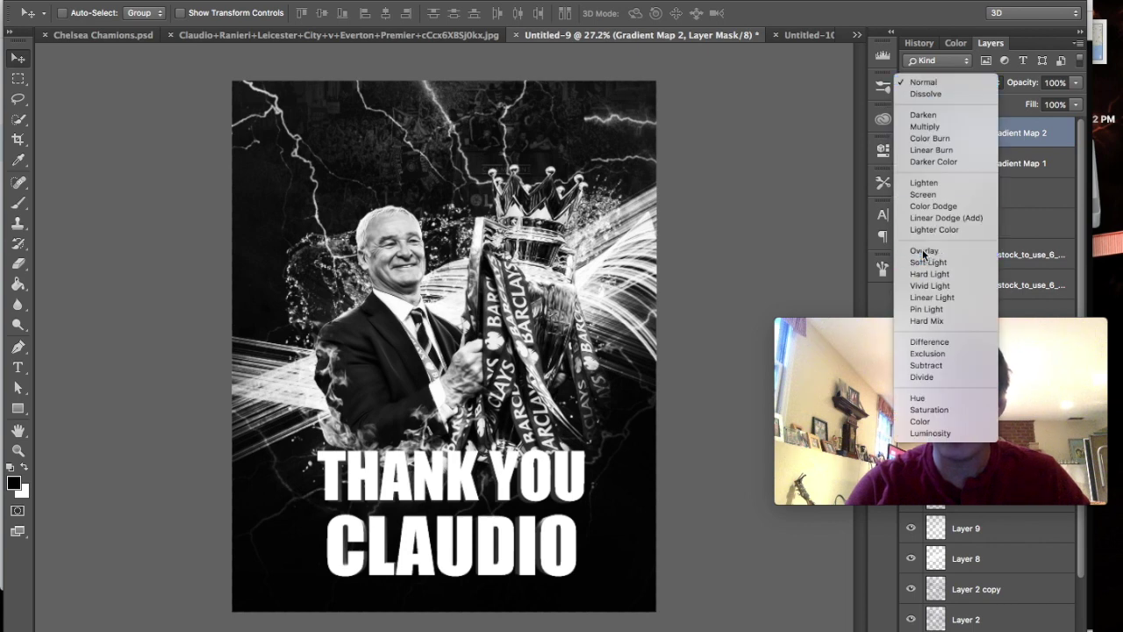
pyautogui.click(923, 252)
pyautogui.click(1077, 84)
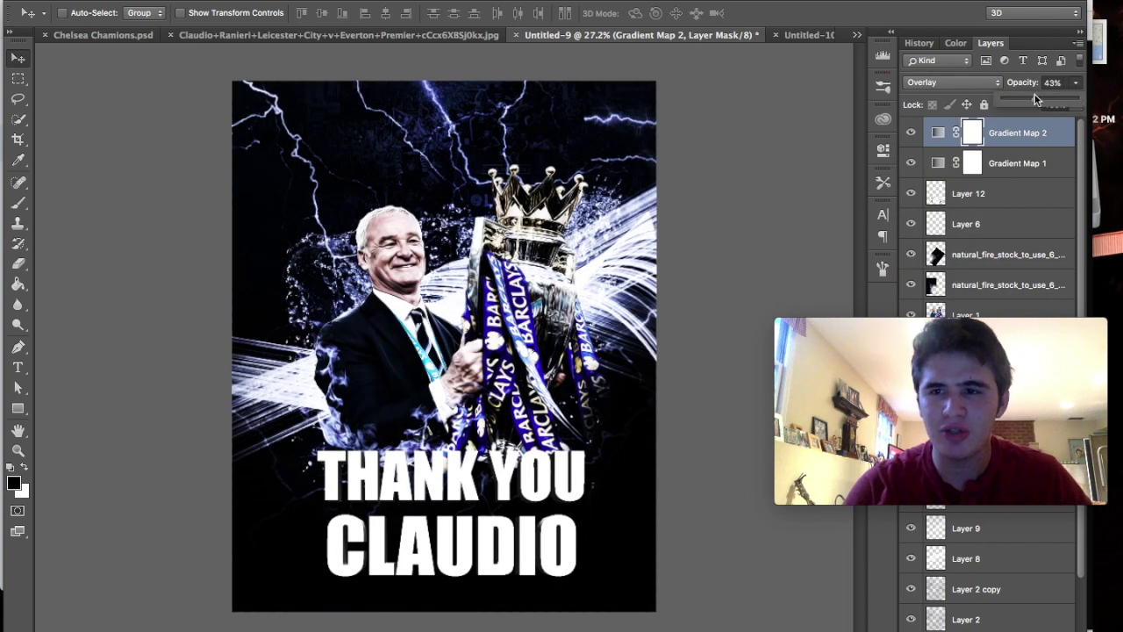
pyautogui.moveTo(1035, 99); pyautogui.dragTo(1024, 99)
pyautogui.click(934, 81)
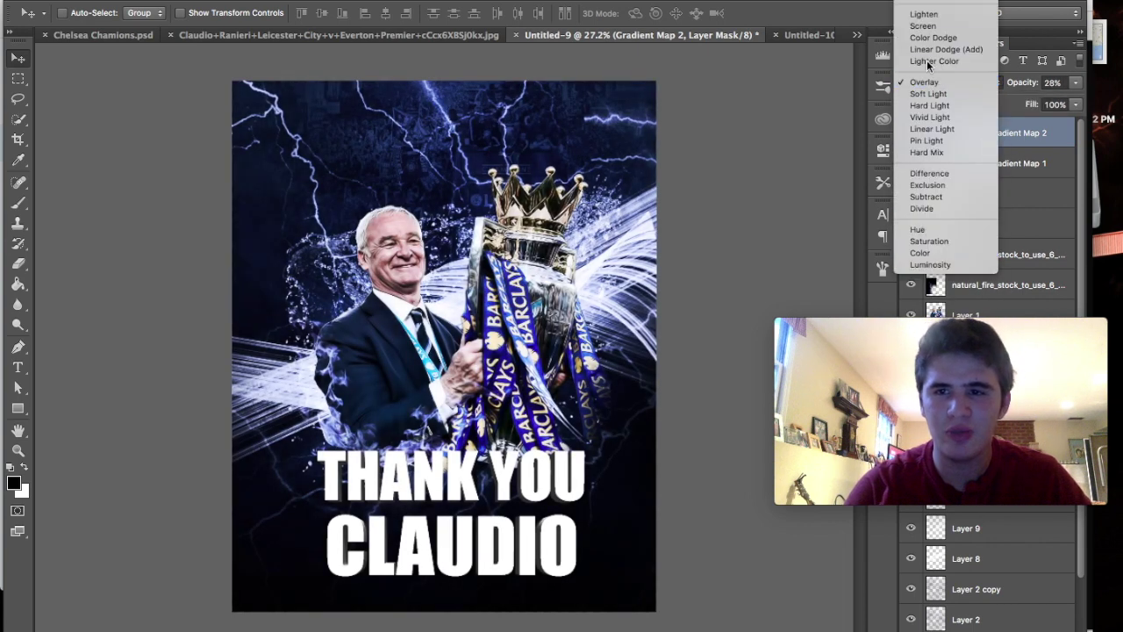
pyautogui.click(939, 31)
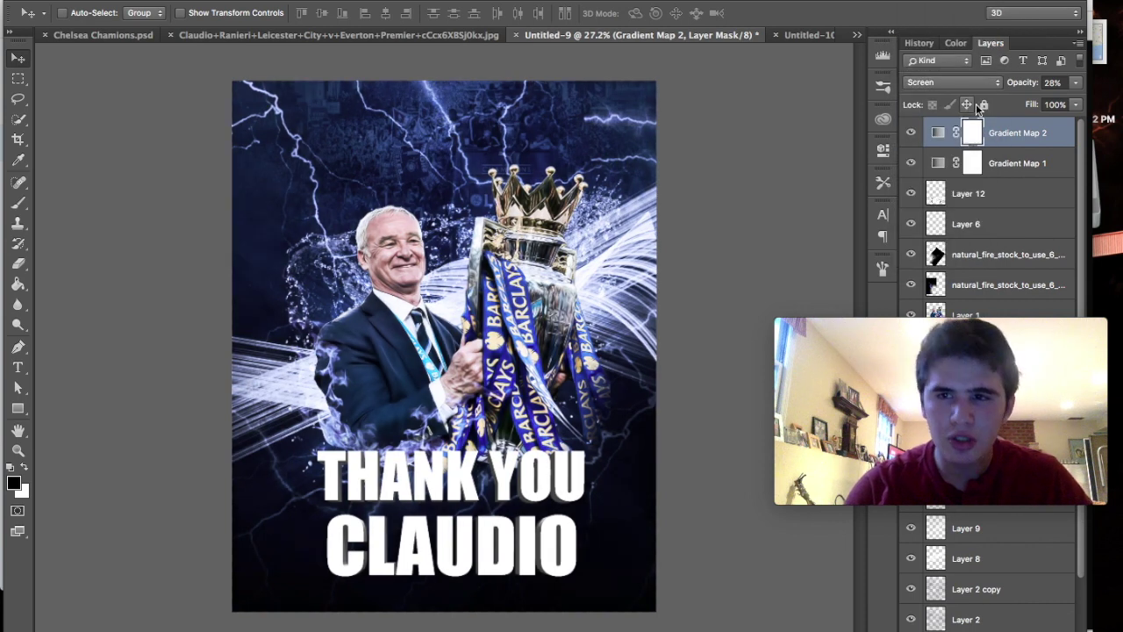
# Delete the second gradient map and raise Gradient Map 1 opacity to 71%.
pyautogui.press('Delete')
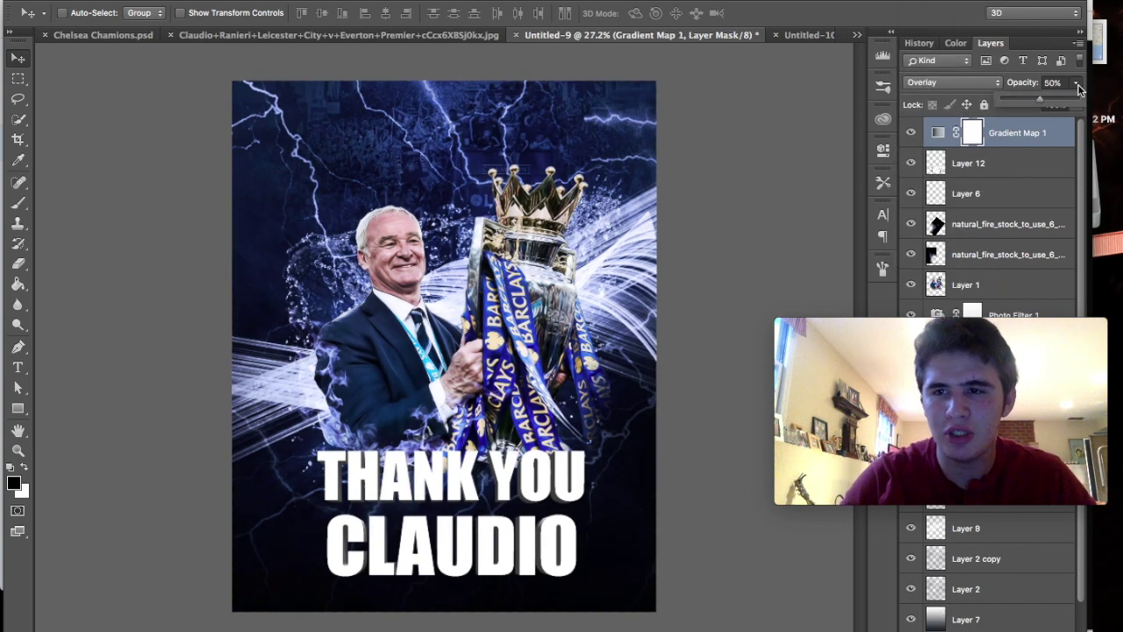
pyautogui.click(1051, 98)
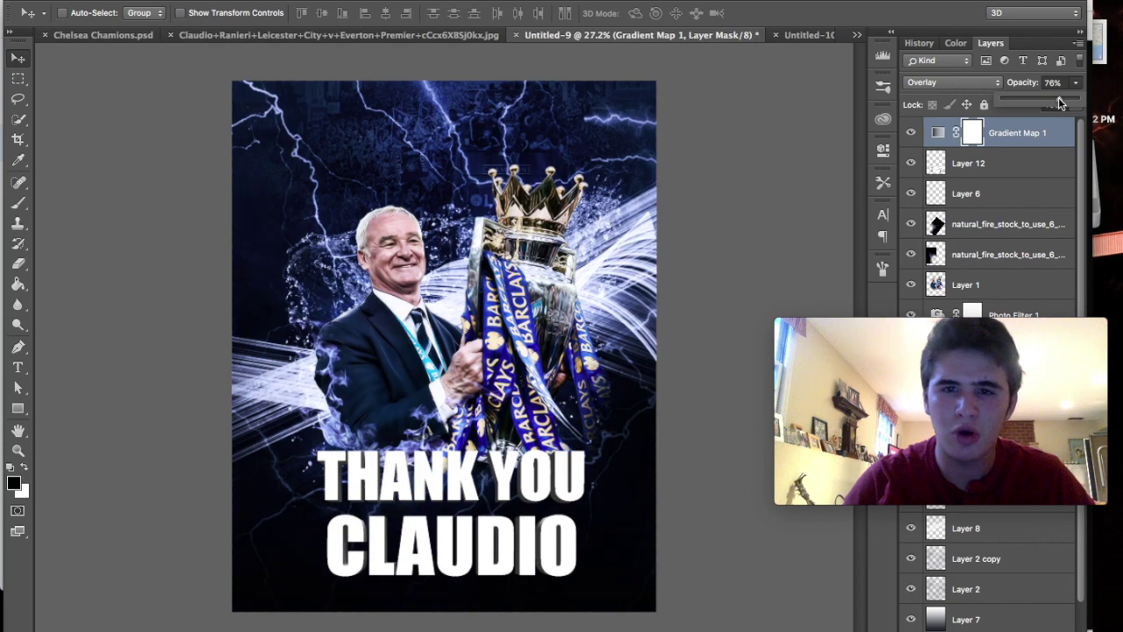
pyautogui.moveTo(1059, 98); pyautogui.dragTo(1055, 98)
pyautogui.scroll(3, 630, 323)
pyautogui.scroll(-1, 667, 331)
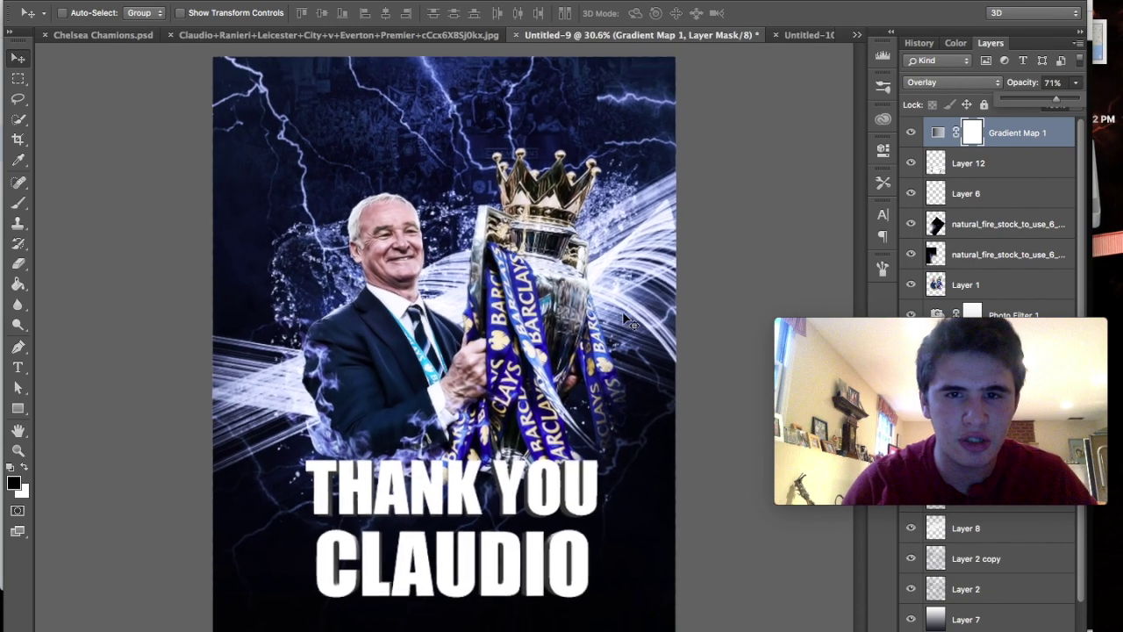
pyautogui.scroll(-2, 693, 335)
pyautogui.scroll(1, 706, 334)
pyautogui.scroll(-1, 706, 334)
pyautogui.scroll(1, 707, 333)
pyautogui.scroll(-1, 706, 333)
pyautogui.scroll(-1, 705, 337)
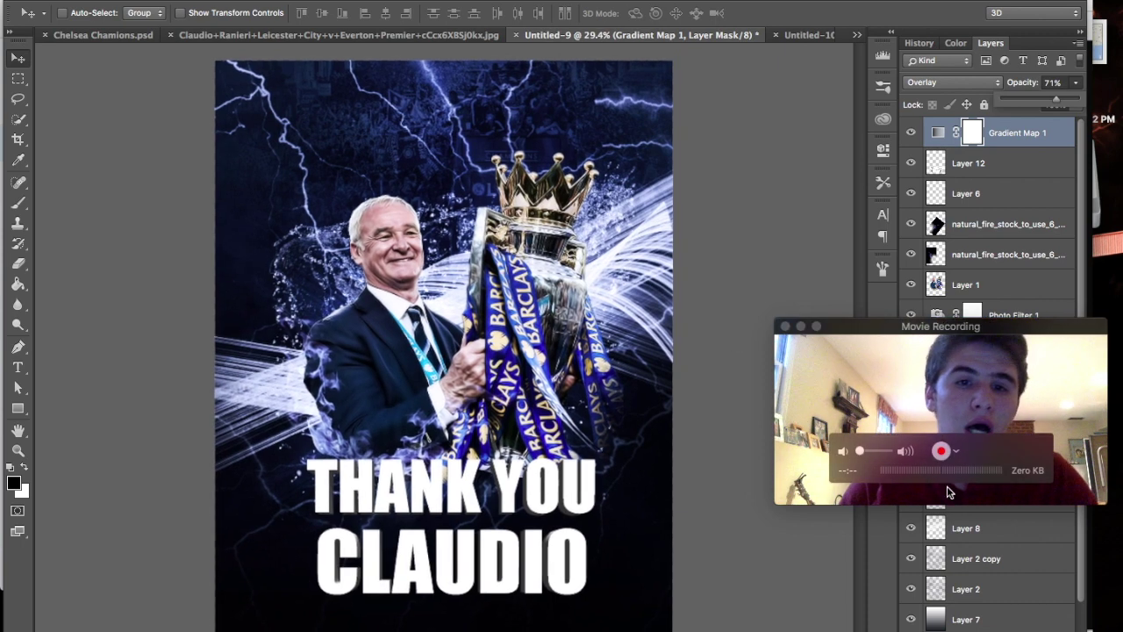
pyautogui.scroll(-2, 959, 614)
pyautogui.scroll(1, 815, 542)
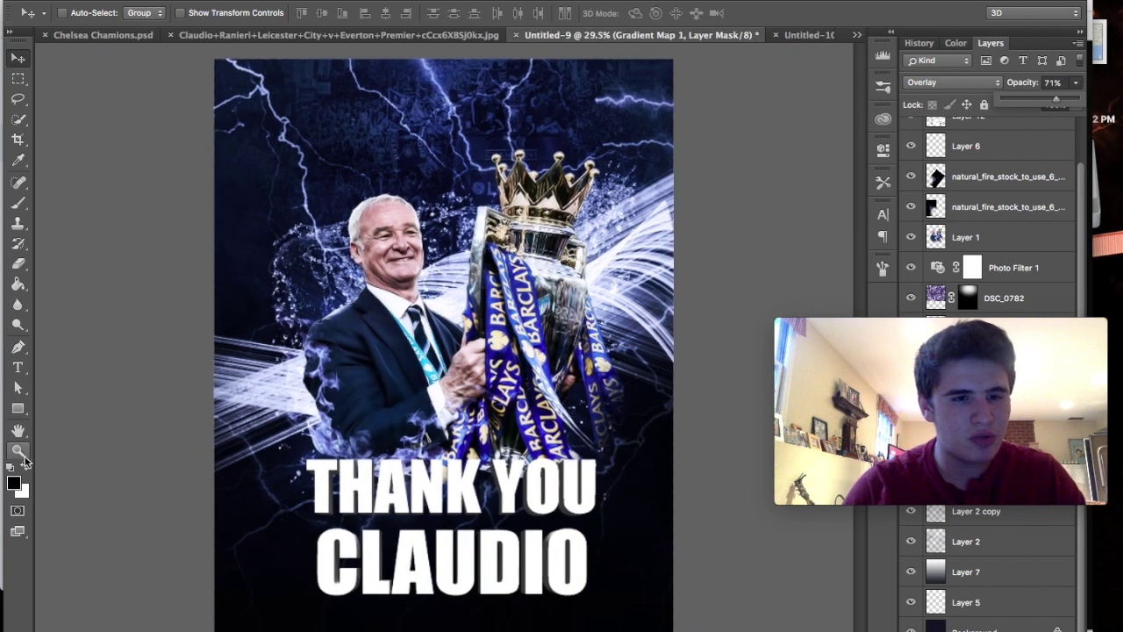
# Create a paragraph text box on the poster using the My Puma Regular font.
pyautogui.press('t')
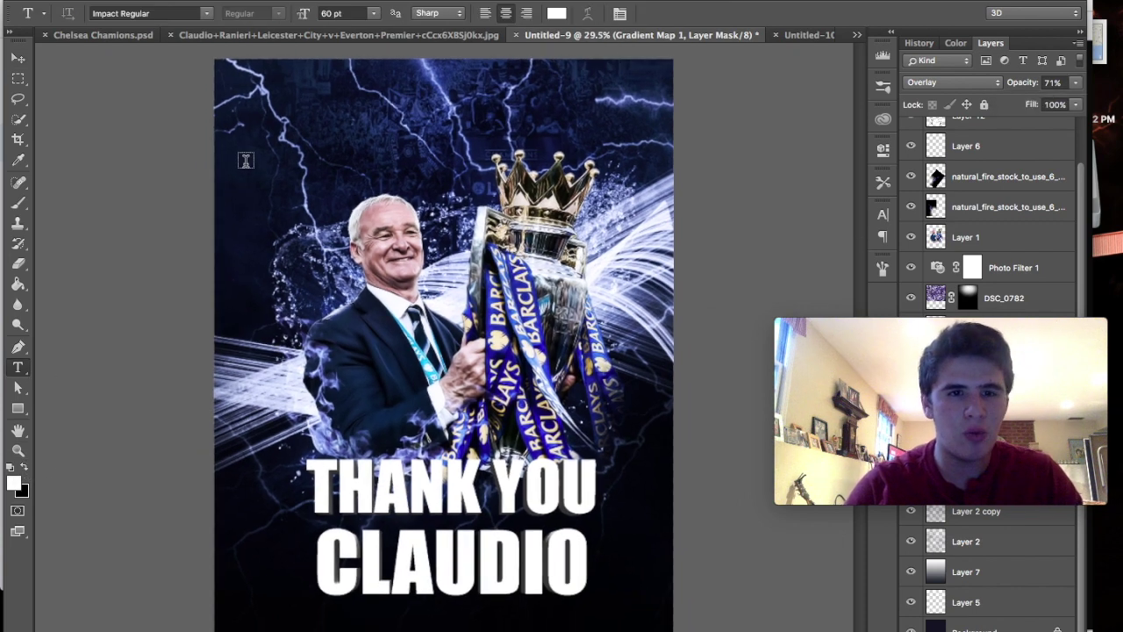
pyautogui.moveTo(509, 452); pyautogui.dragTo(511, 459)
pyautogui.click(204, 19)
pyautogui.scroll(-5, 263, 202)
pyautogui.scroll(-5, 264, 202)
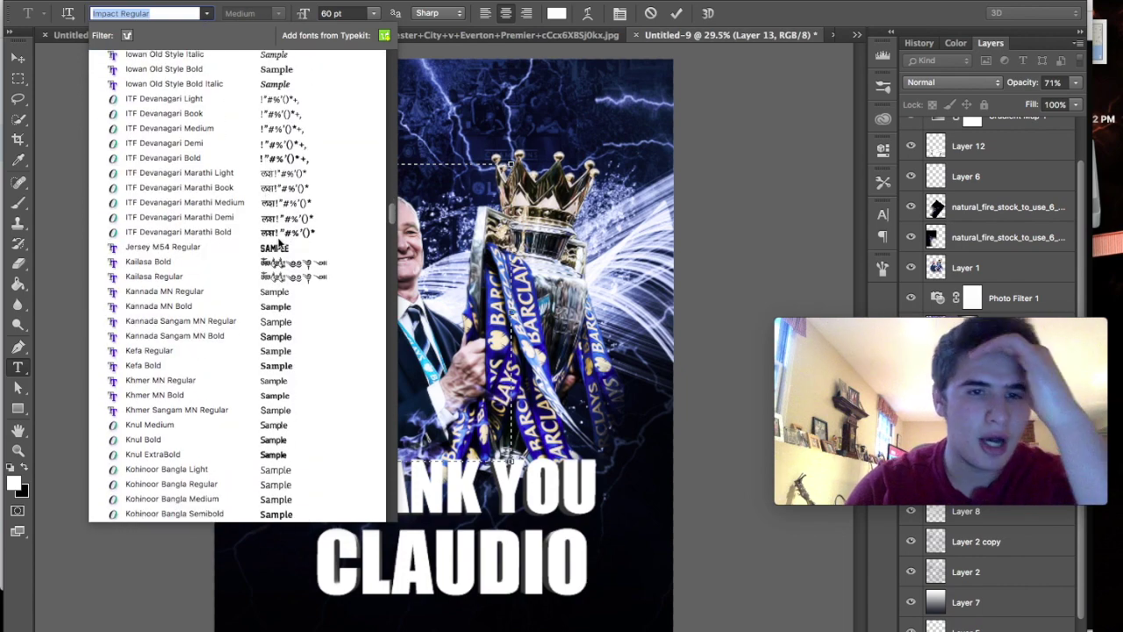
pyautogui.scroll(-5, 277, 249)
pyautogui.scroll(-2, 275, 249)
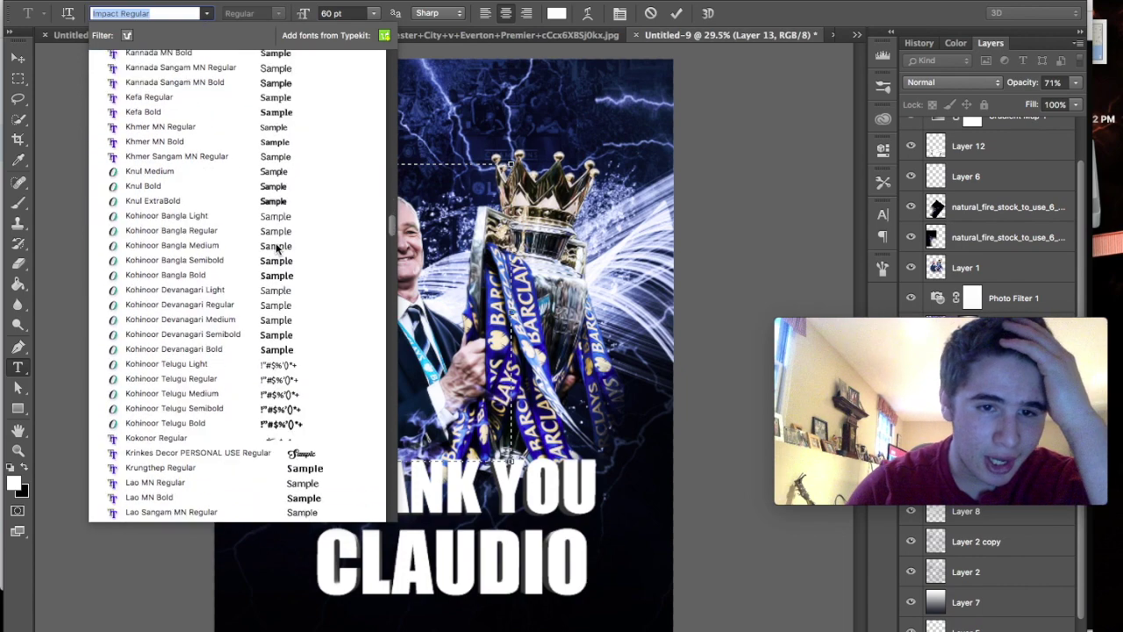
pyautogui.scroll(-10, 276, 249)
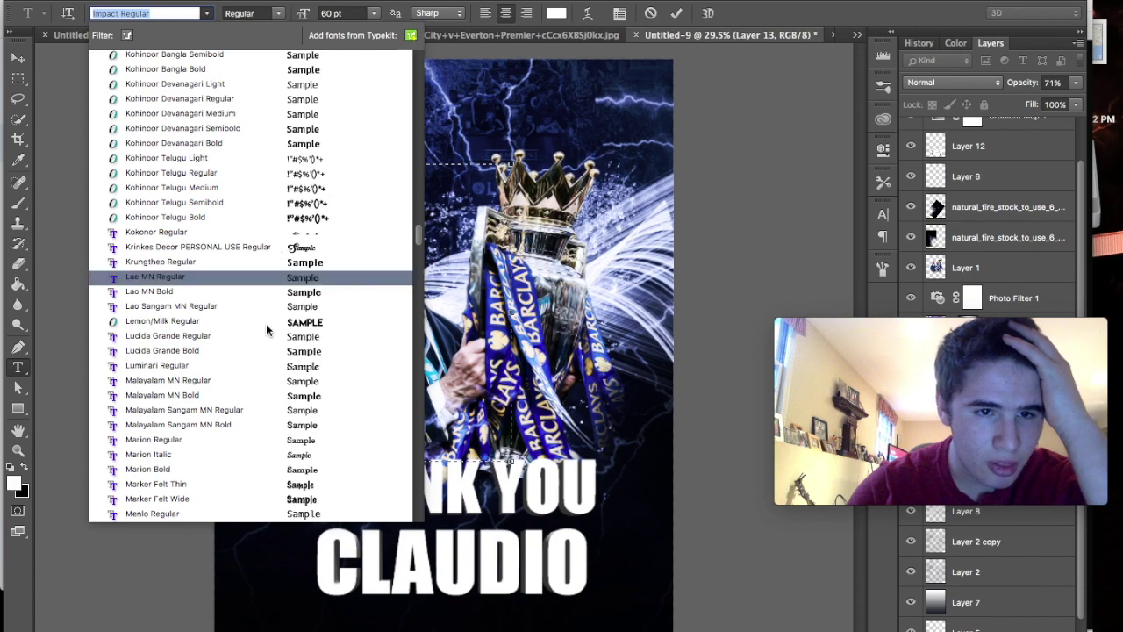
pyautogui.scroll(-10, 266, 325)
pyautogui.scroll(-2, 267, 327)
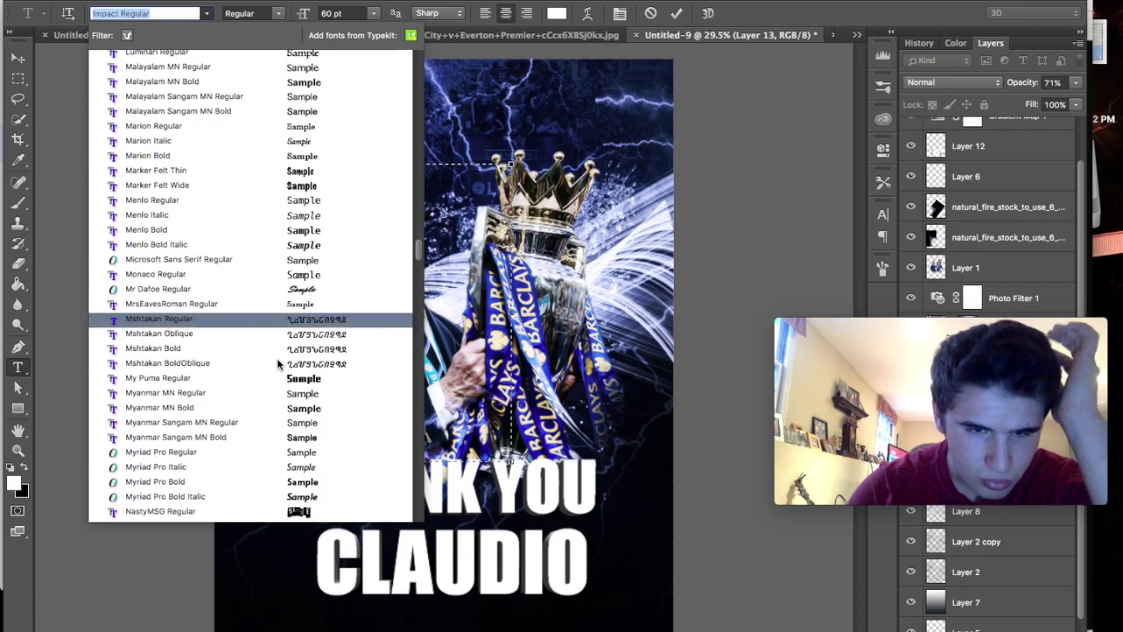
pyautogui.click(272, 377)
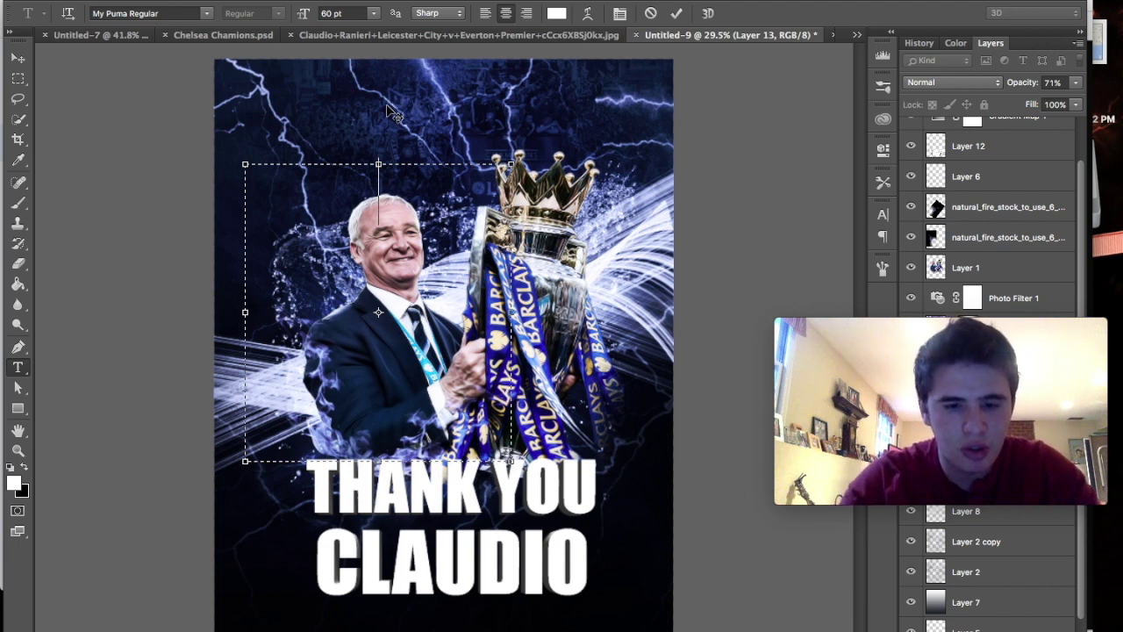
# Type the 'Designed by' credit with the designer's name and set it to 10 pt.
pyautogui.write('DESigned DAVIDma')
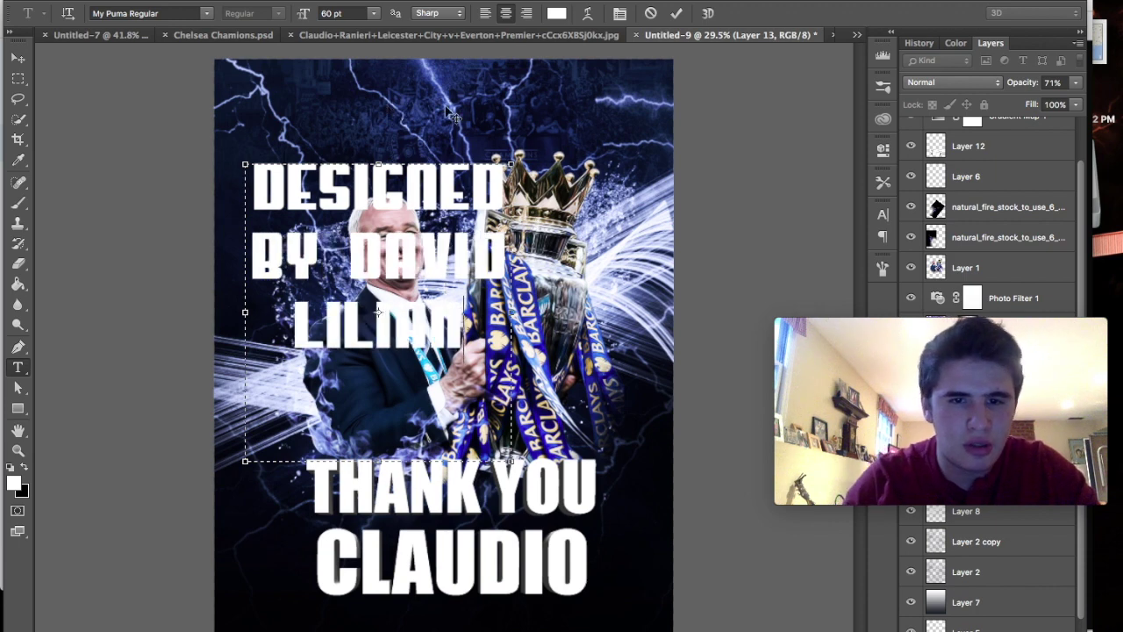
pyautogui.press('BackSpace')
pyautogui.press('BackSpace')
pyautogui.write('ma')
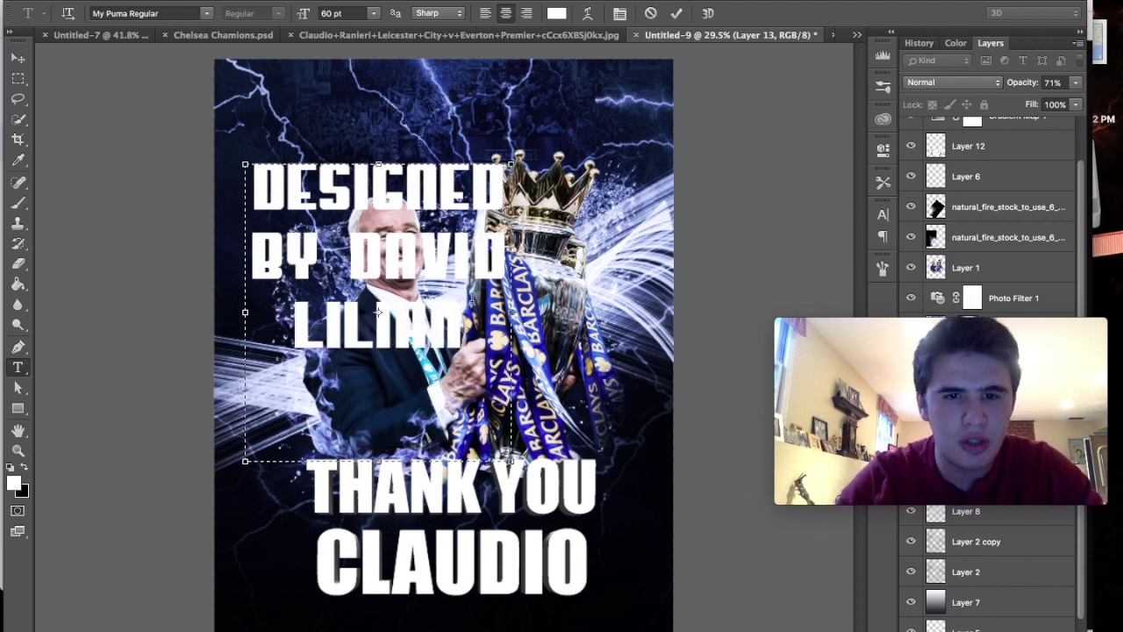
pyautogui.hotkey('ctrl', 'a')
pyautogui.click(373, 14)
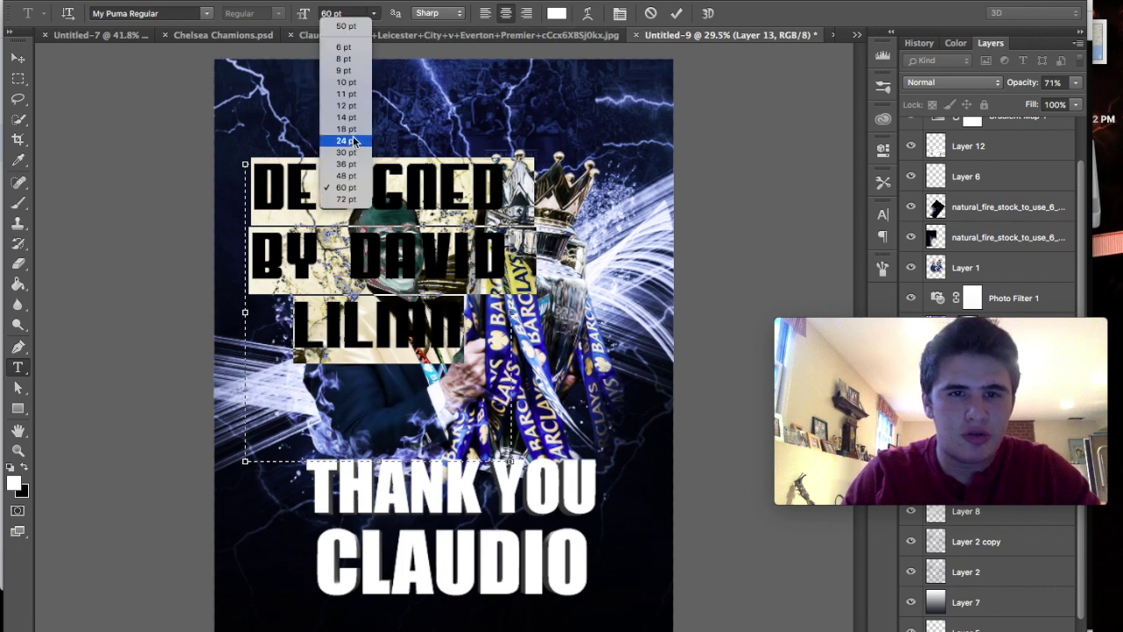
pyautogui.click(354, 140)
pyautogui.click(377, 14)
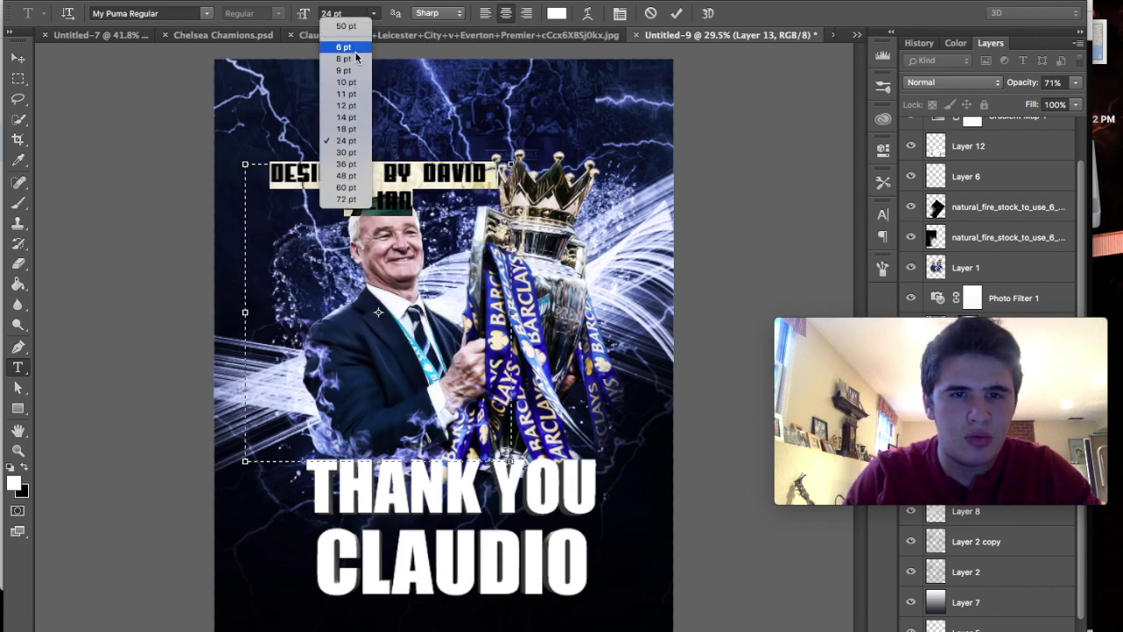
pyautogui.click(347, 81)
pyautogui.click(19, 54)
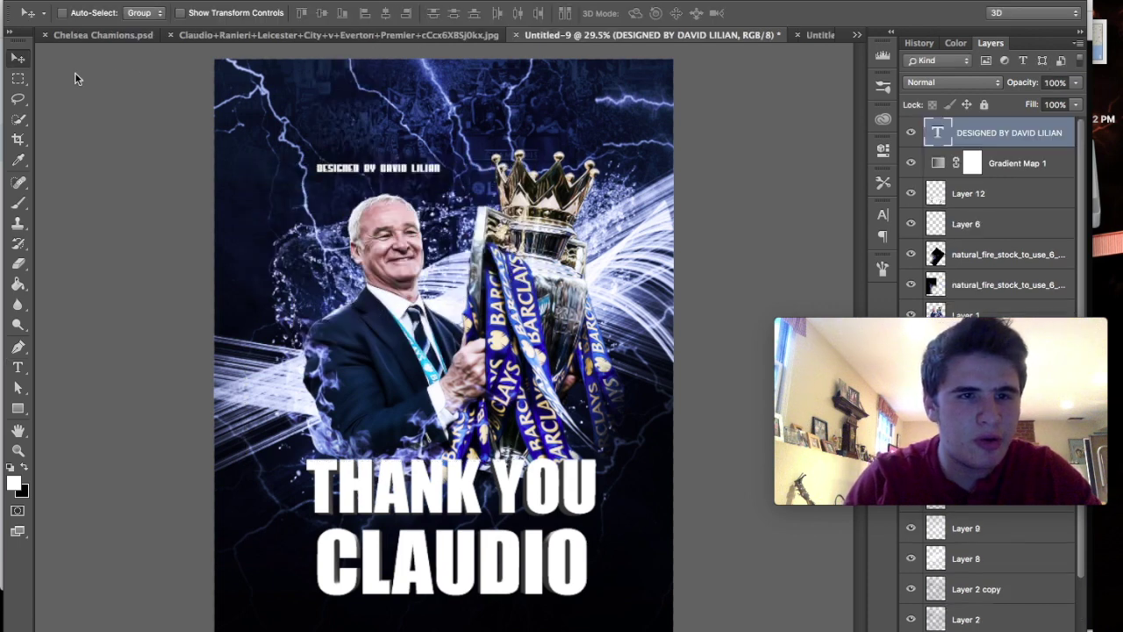
# Move the credit to the poster's bottom-left corner and place its layer below Layer 2 copy.
pyautogui.moveTo(288, 488); pyautogui.dragTo(243, 621)
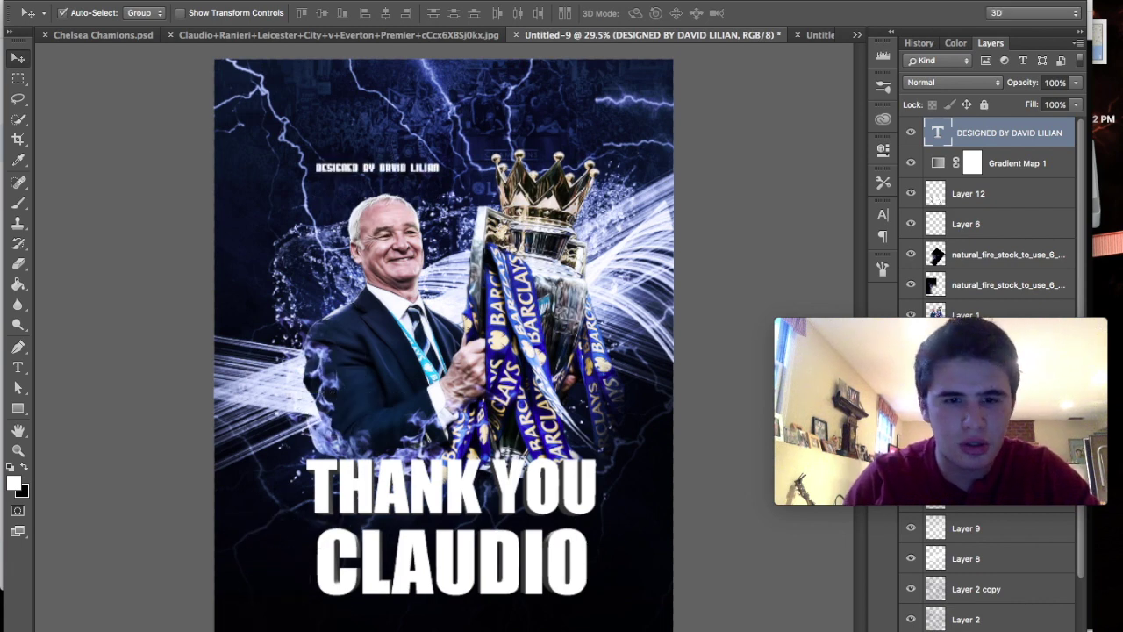
pyautogui.press('Delete')
pyautogui.click(149, 2)
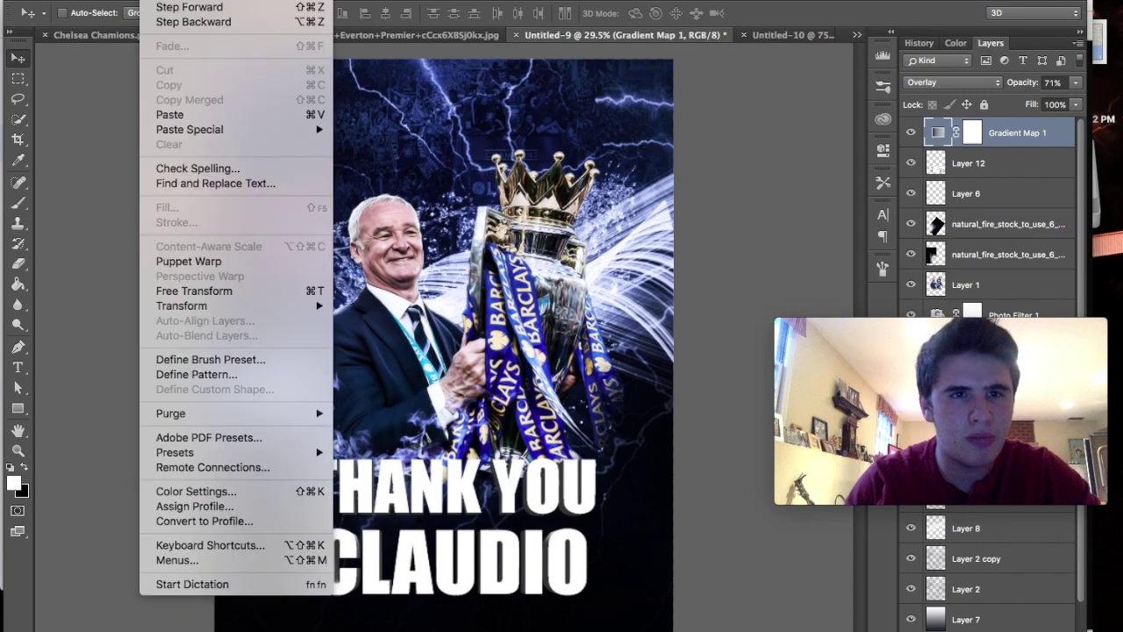
pyautogui.click(176, 7)
pyautogui.moveTo(396, 193); pyautogui.dragTo(309, 624)
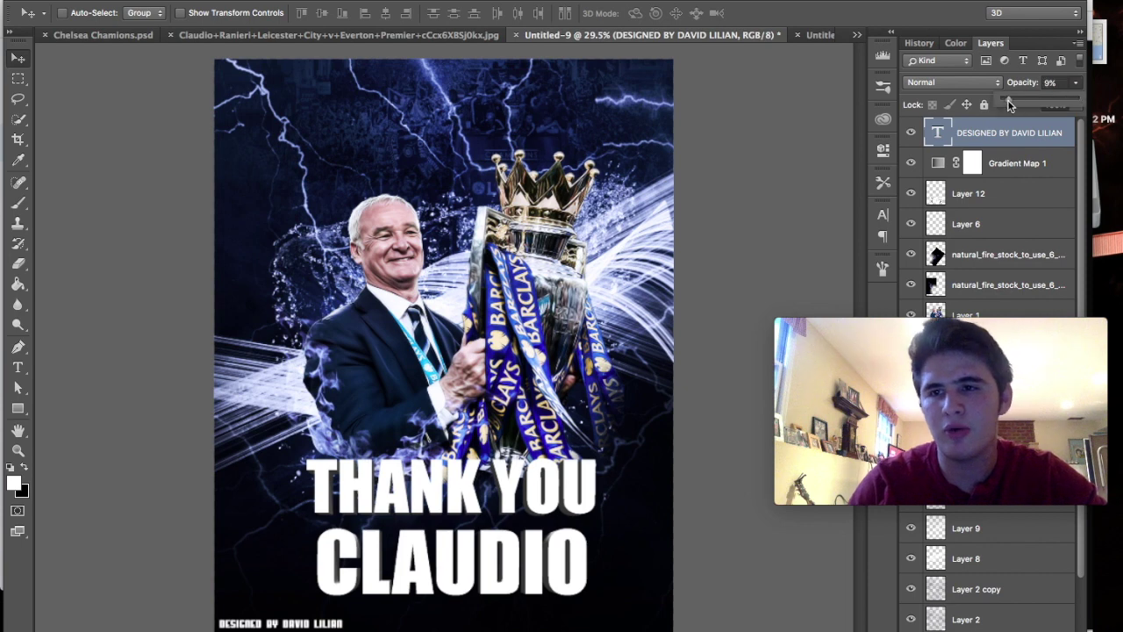
pyautogui.moveTo(1003, 145); pyautogui.dragTo(997, 590)
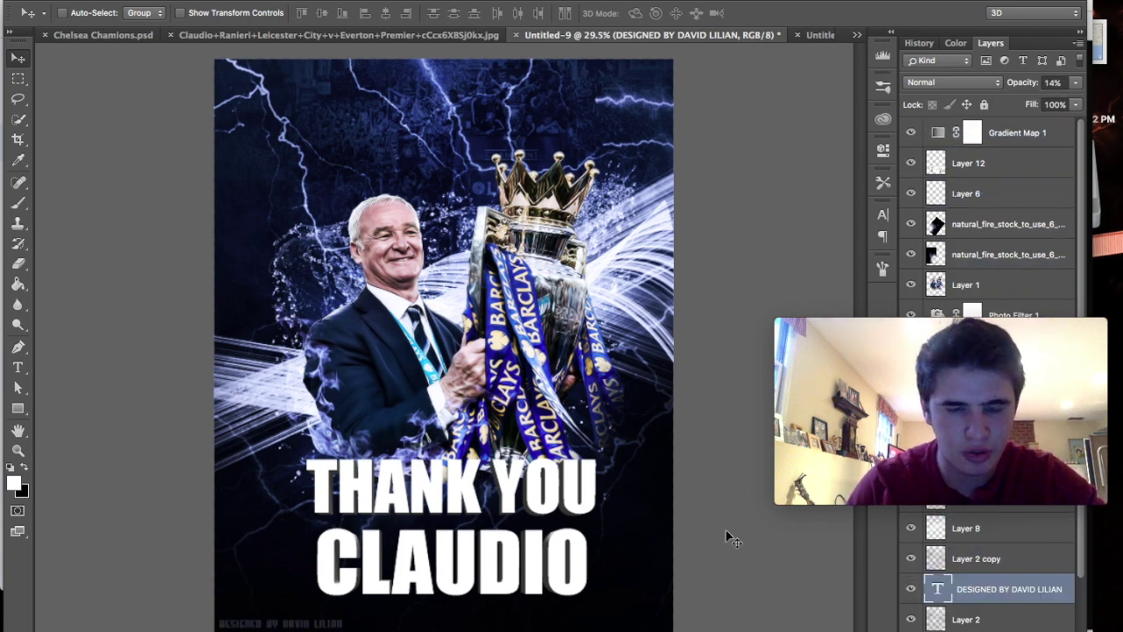
pyautogui.scroll(-2, 728, 536)
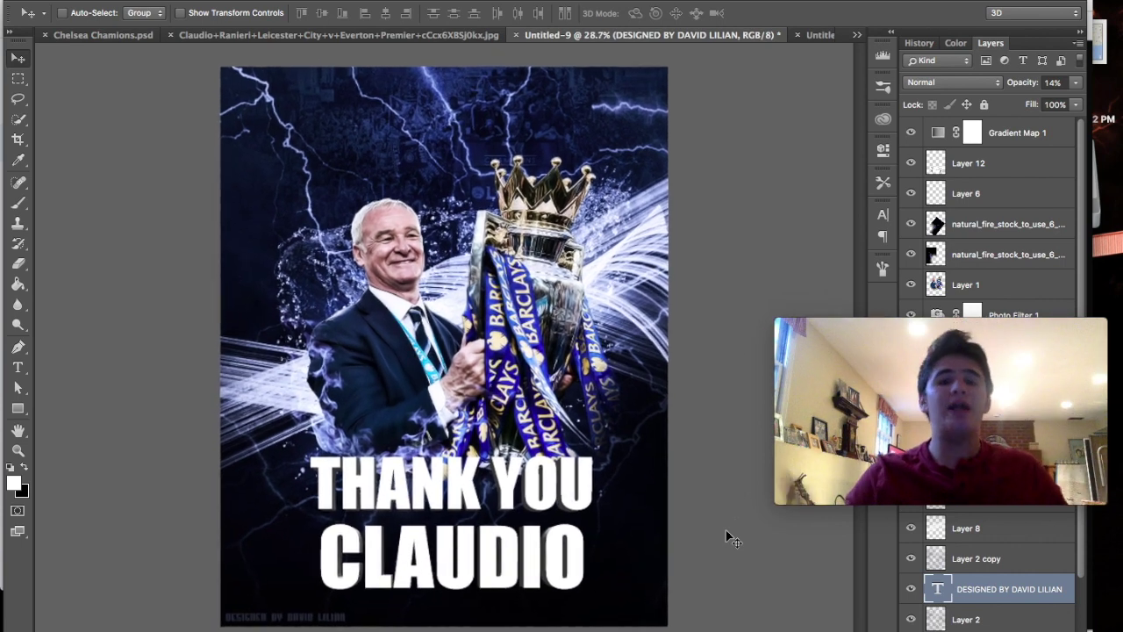